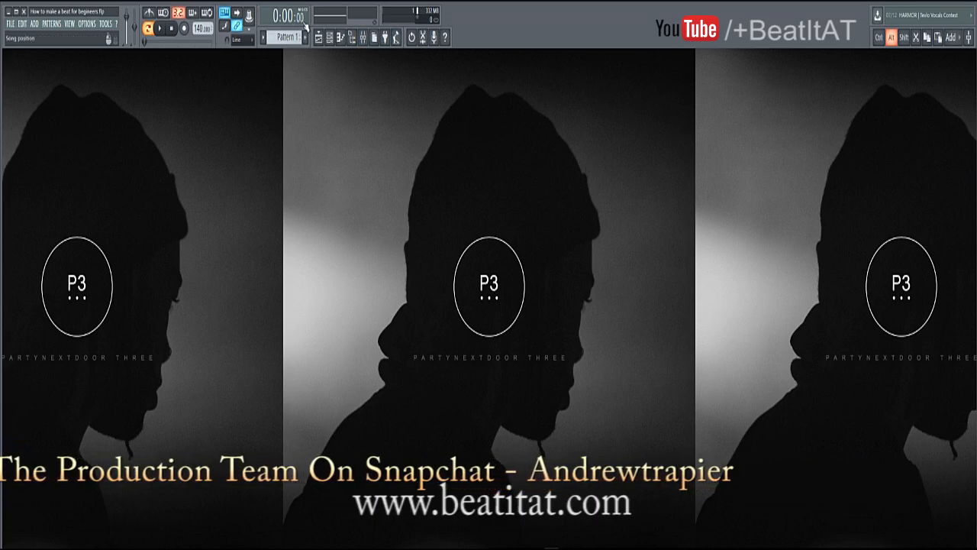
Show the Playlist spanning about 32 bars and place the Channel rack over its first few tracks.
left_click(331, 38)
left_click(333, 42)
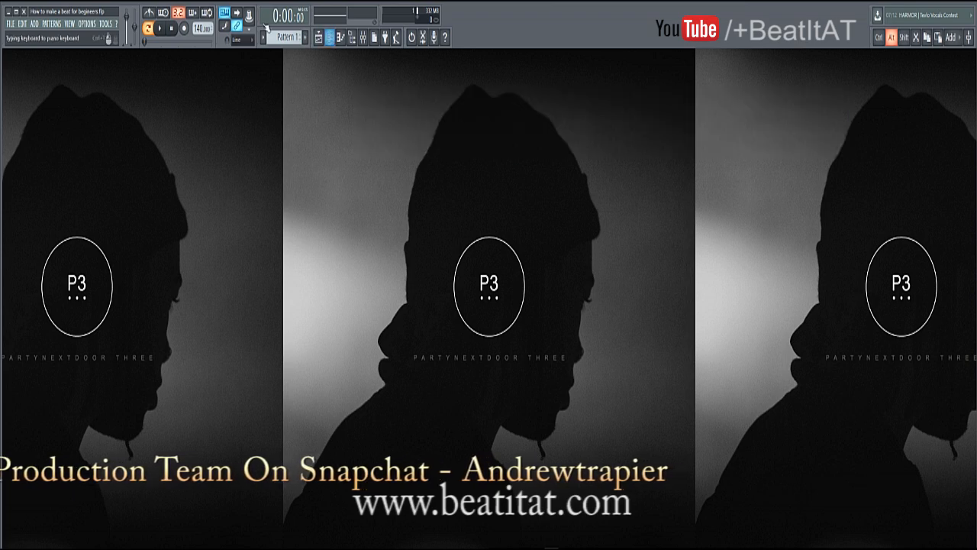
left_click(320, 43)
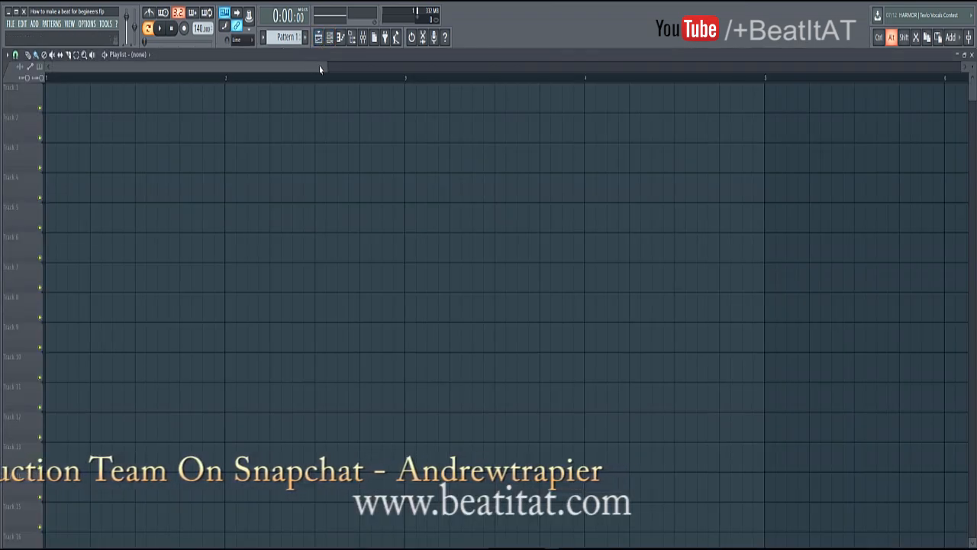
left_click_drag(326, 68, 962, 68)
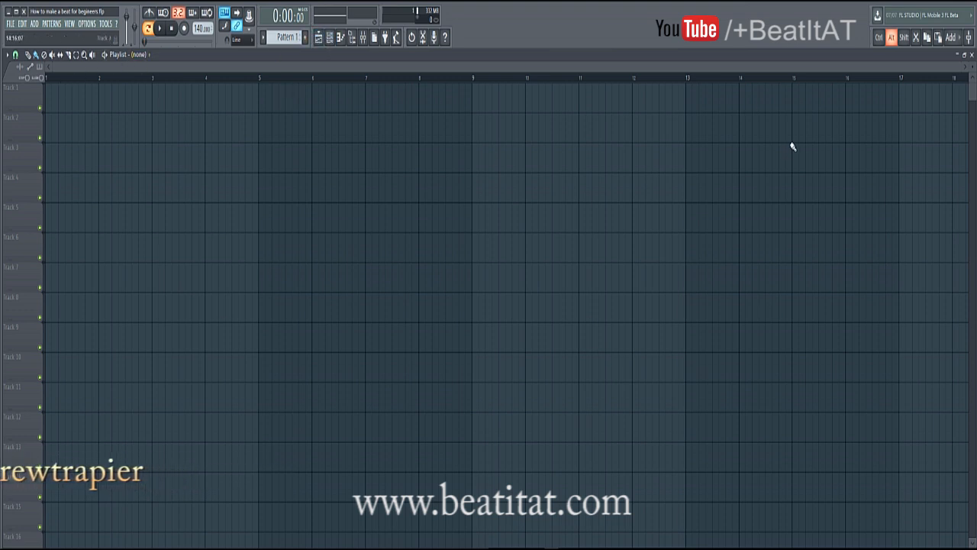
left_click_drag(442, 69, 50, 67)
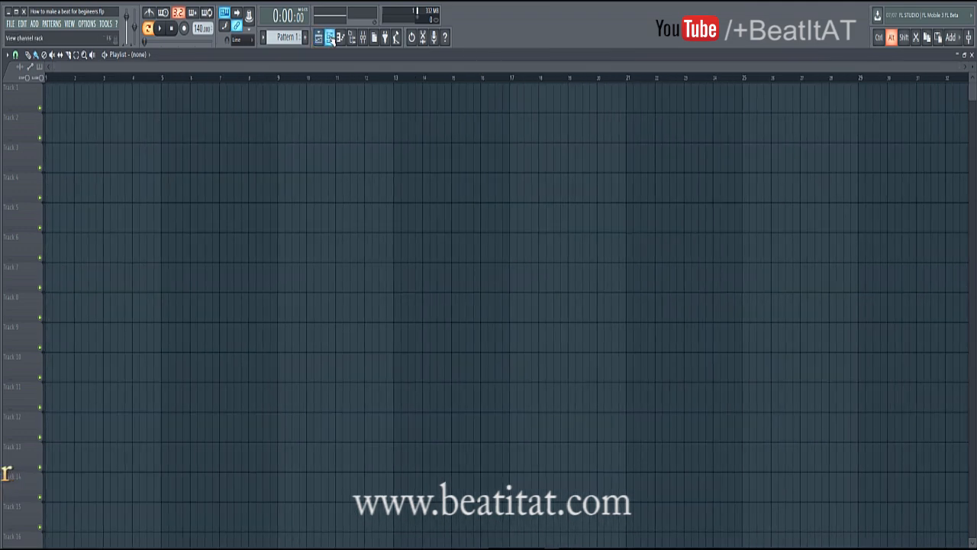
left_click(330, 38)
left_click_drag(558, 98, 286, 113)
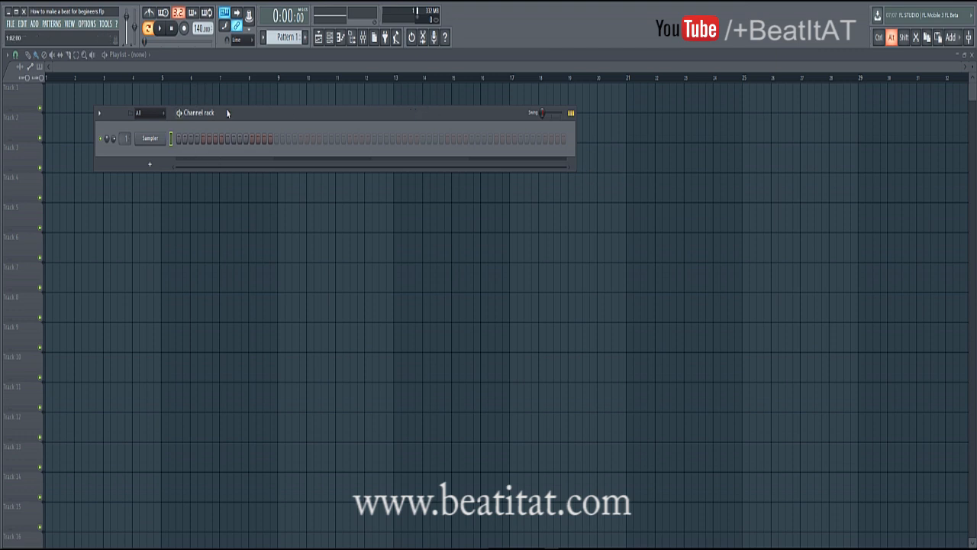
Step forward and back through the project's patterns.
key("KP_Add")
key("KP_Add")
key("KP_Subtract")
key("KP_Add")
key("KP_Subtract")
key("KP_Subtract")
key("KP_Subtract")
Place four Pattern 1 clips in bars 5 to 8 of Track 5 and paint more pattern clips on Track 4.
left_click_drag(165, 219, 257, 221)
left_click(319, 36)
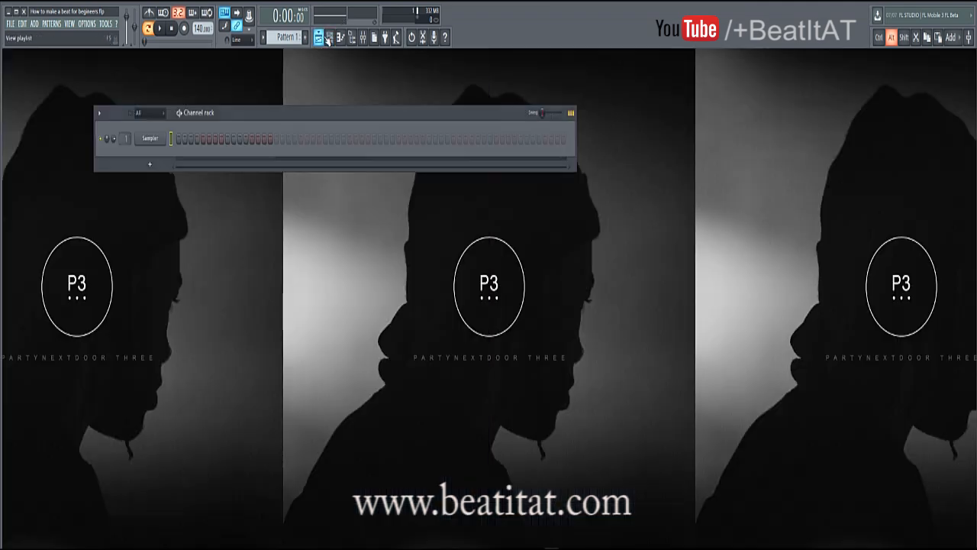
left_click(320, 38)
left_click(330, 38)
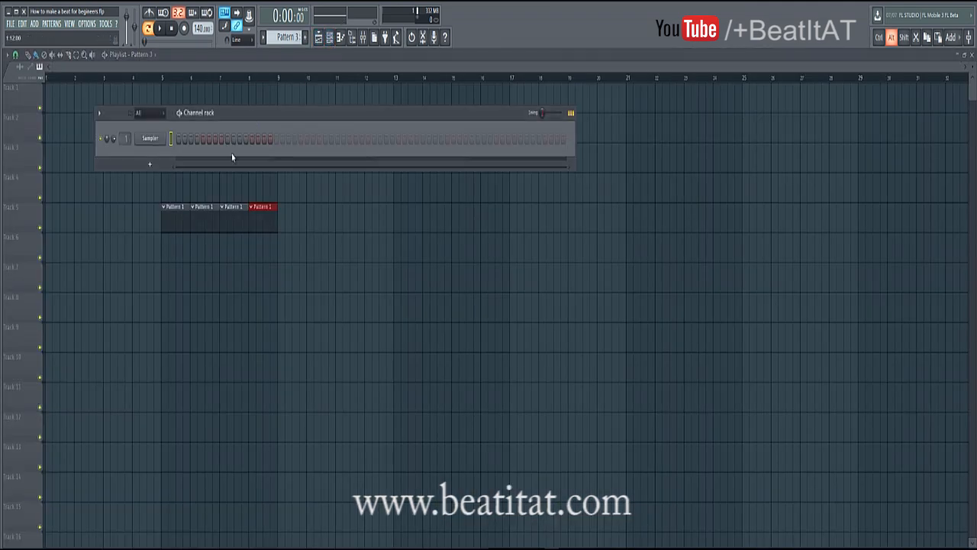
left_click(174, 193)
mouse_move(196, 183)
left_mouse_down()
mouse_move(305, 207)
mouse_move(269, 197)
left_mouse_up()
Delete all the pattern clips from tracks 4 and 5 of the Playlist.
right_click(297, 187)
right_click(263, 218)
right_click(205, 190)
right_click(232, 188)
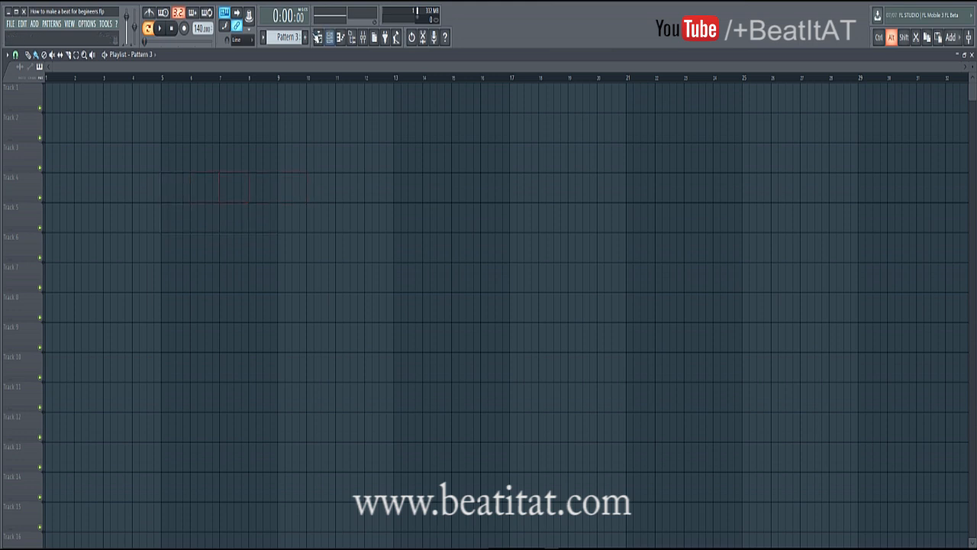
Replace the Sampler channel in the Channel rack with the GMS synthesizer.
left_click(333, 39)
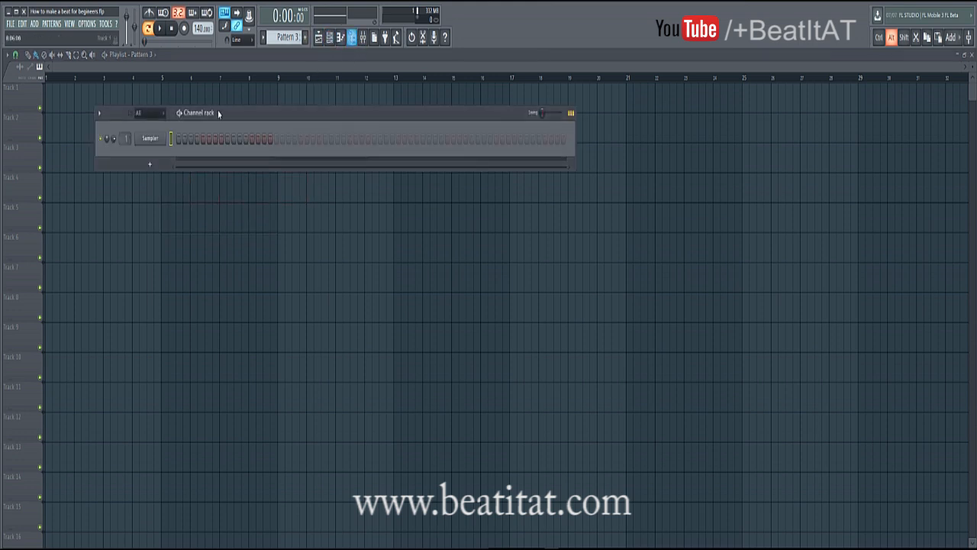
right_click(152, 139)
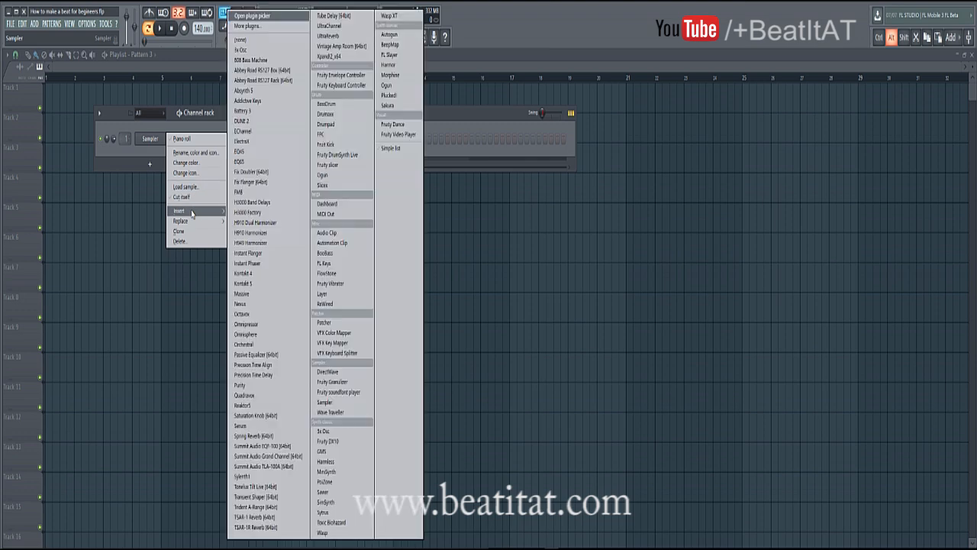
mouse_move(183, 220)
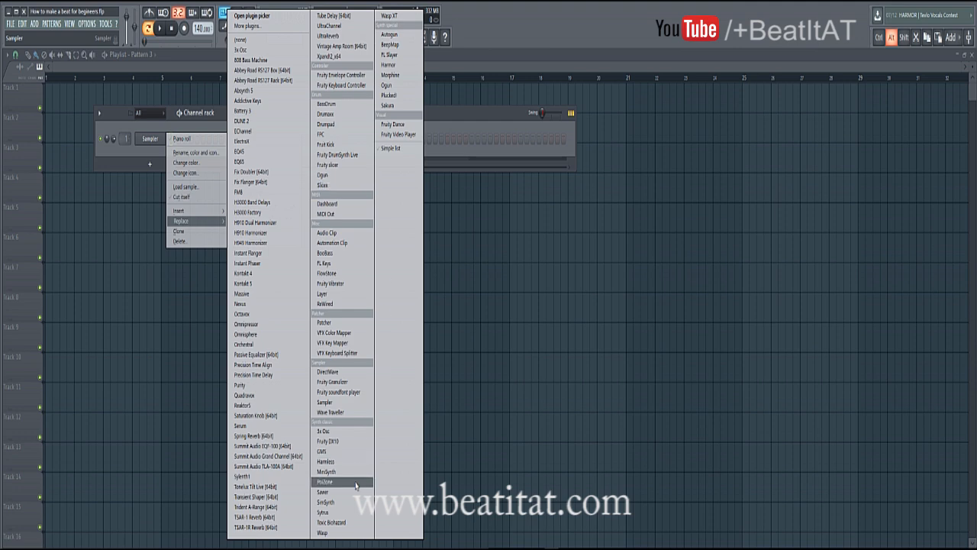
left_click(350, 455)
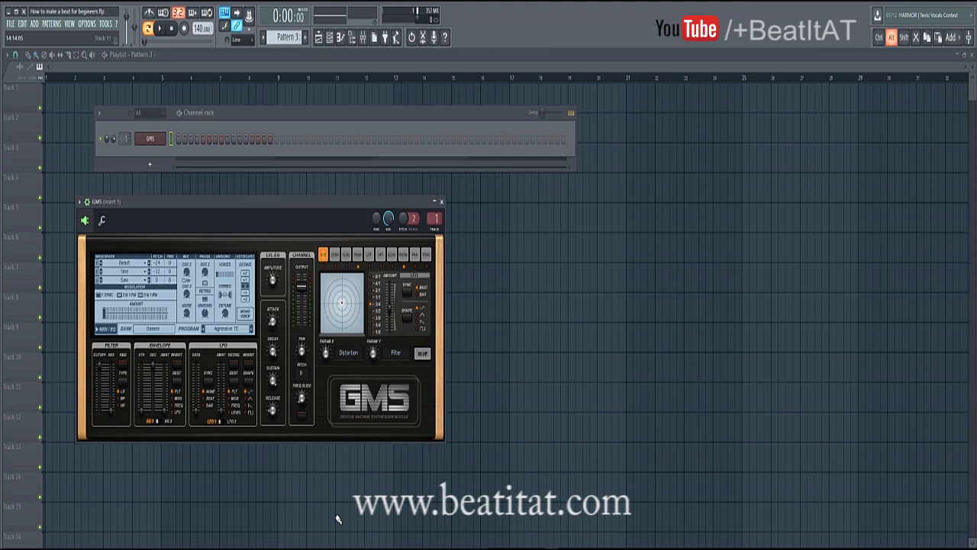
Audition the GMS sound by playing several test notes.
key("n")
key("n")
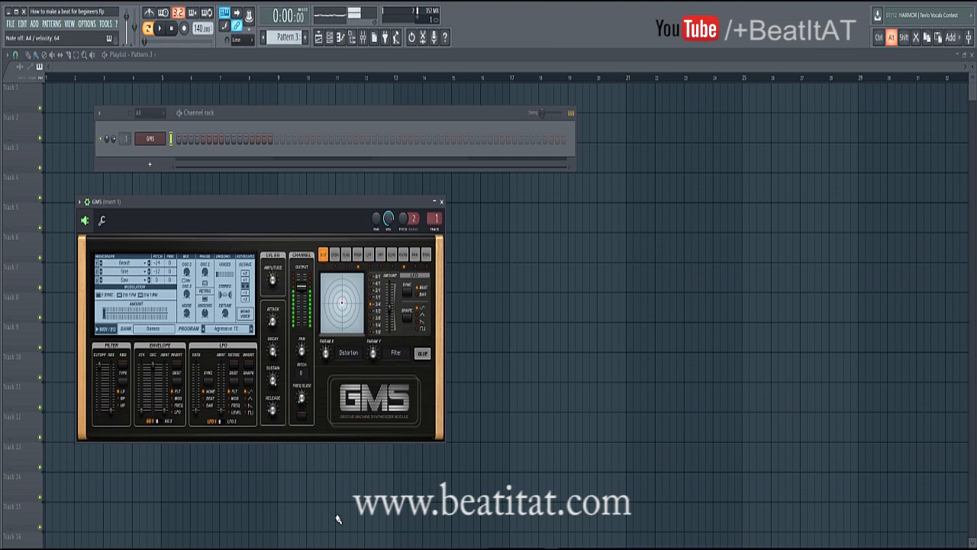
key("c")
key("b")
key("v")
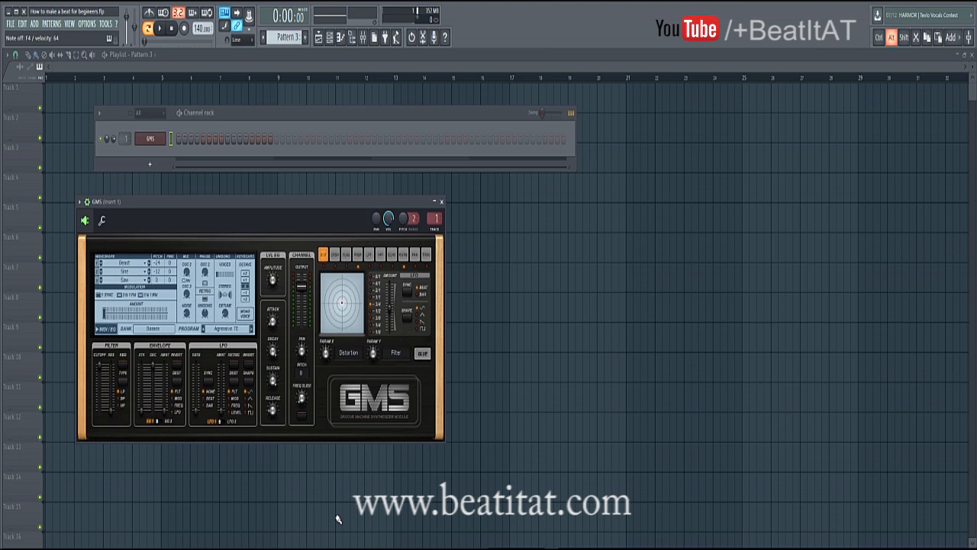
left_click(79, 201)
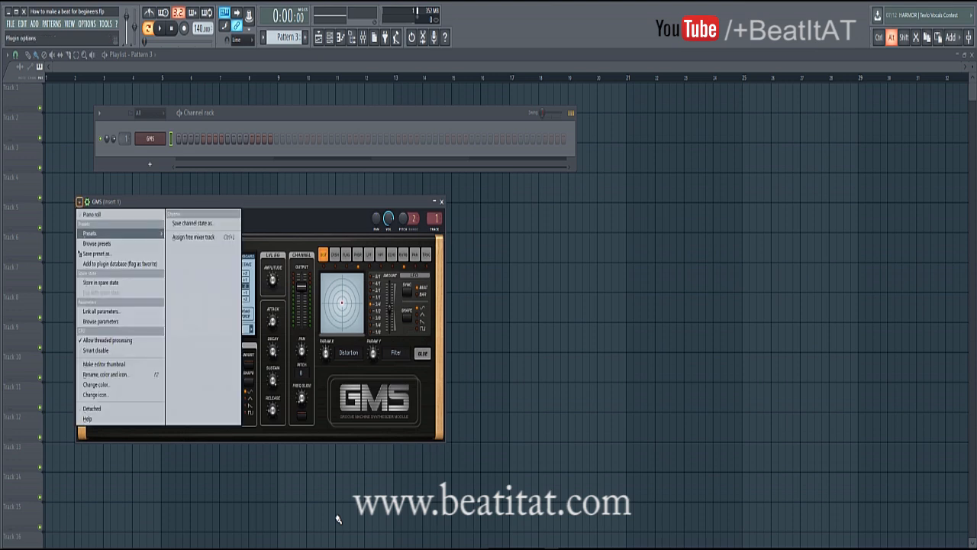
mouse_move(92, 234)
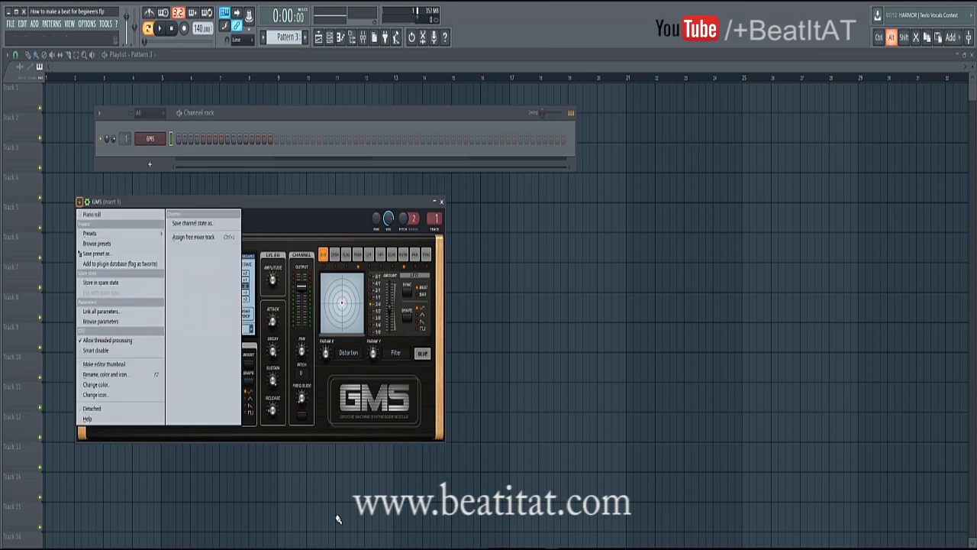
left_click(193, 224)
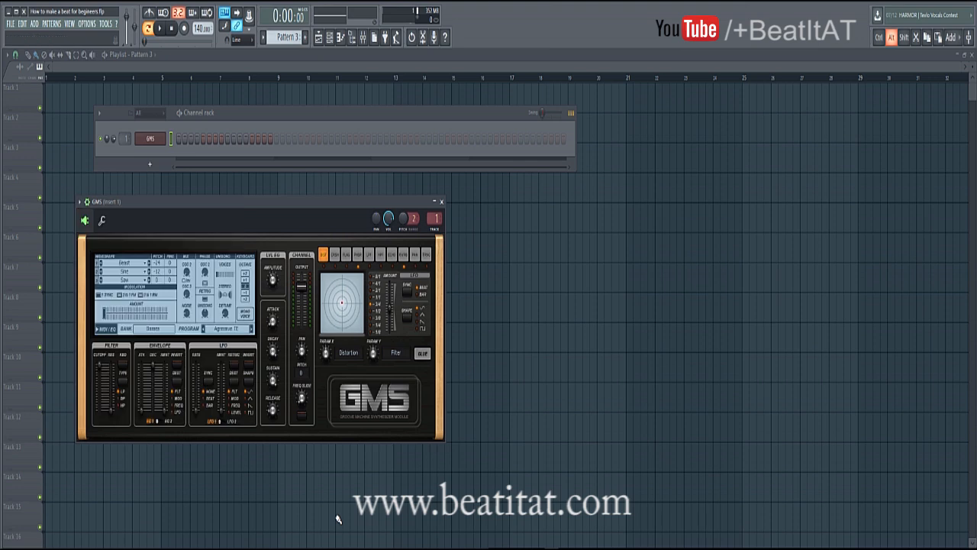
Set GMS oscillator 1 to the Filth waveshape with a pitch of -12 while auditioning test notes.
key("z")
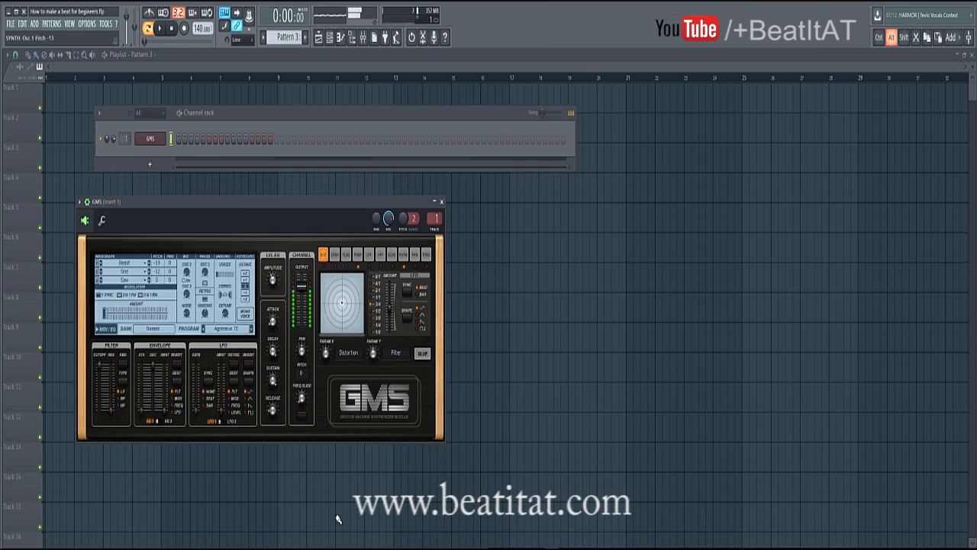
key("i")
key("z")
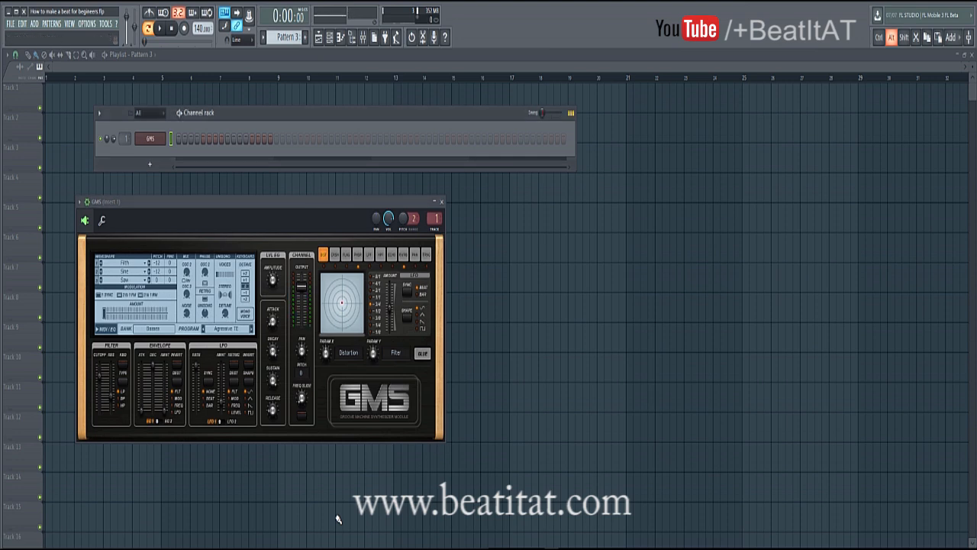
Enter a two-bar, six-note melody (A#3, D4, D3, A#4, G4, D4) in the GMS channel's piano roll.
key("Menu")
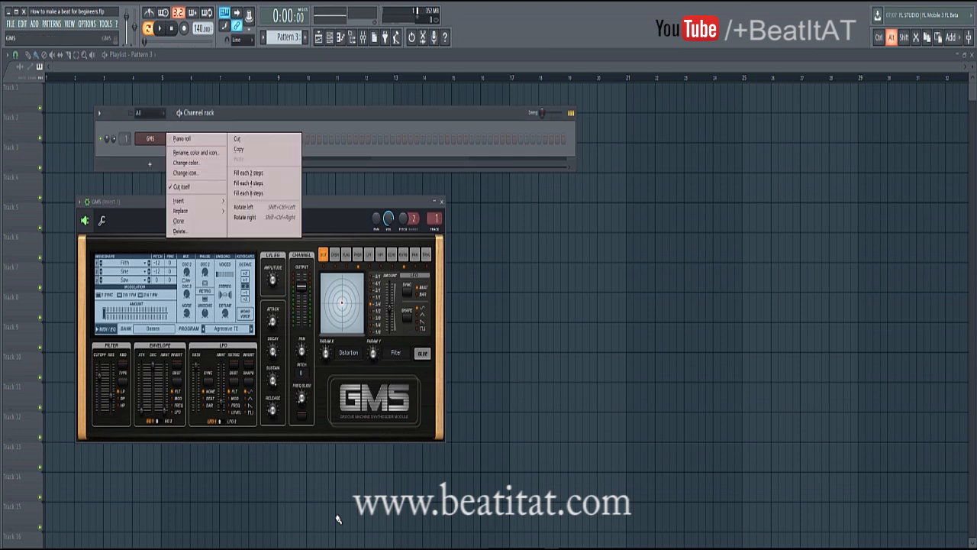
key("i")
left_click(190, 139)
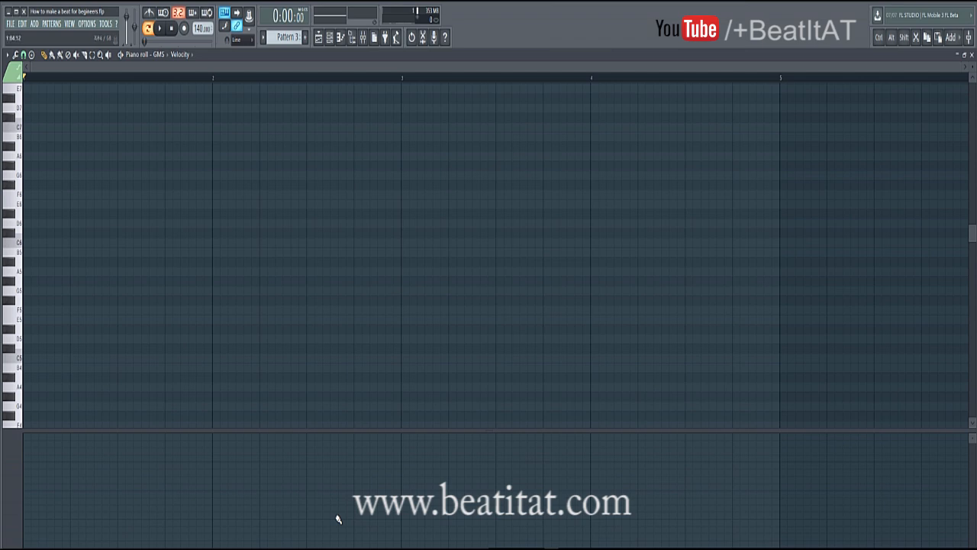
left_click(28, 338)
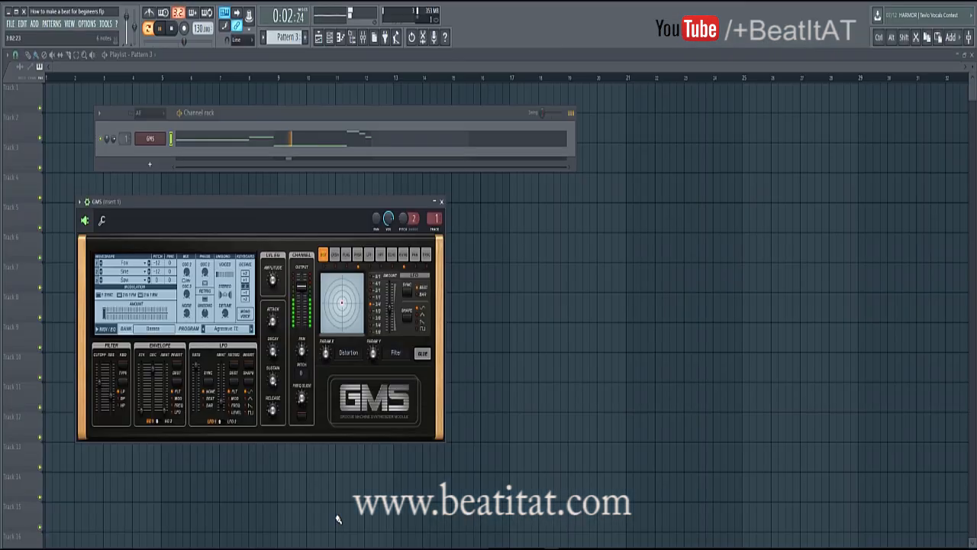
Duplicate the six-note GMS melody so the copy fills bars 3 and 4.
scroll(338, 519, "down", 4)
key("ctrl+a")
key("ctrl+b")
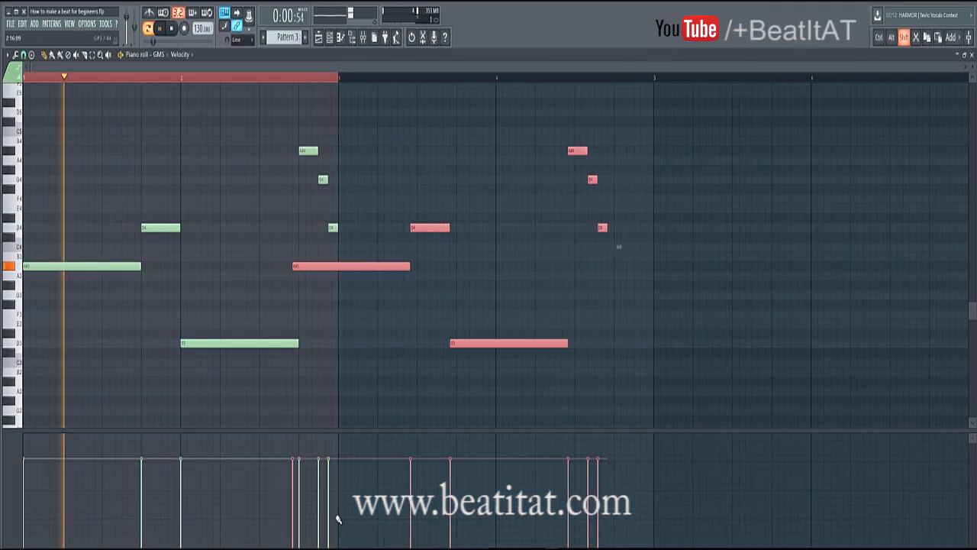
key("ctrl+d")
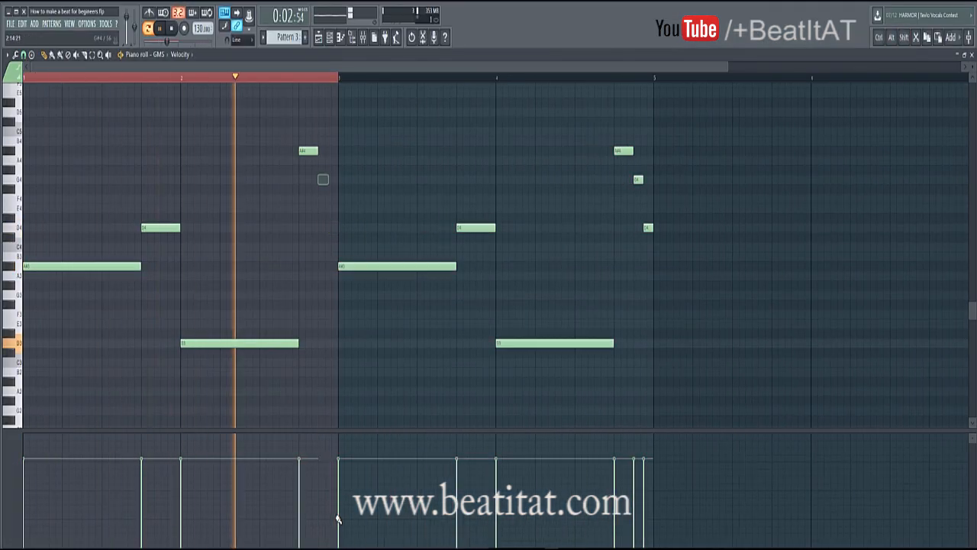
Delete the short A#4, G4 and D4 notes that end both repetitions of the melody.
right_click(623, 151)
right_click(638, 179)
right_click(648, 227)
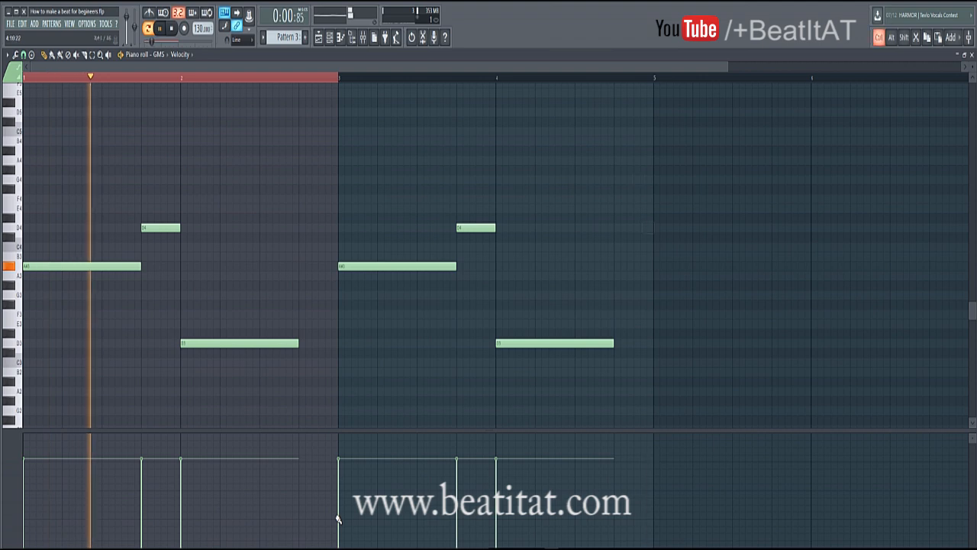
Lengthen both D3 notes to a full bar each, filling bars 2 and 4, and close the piano roll.
key("ctrl+a")
key("ctrl+d")
key("ctrl+l")
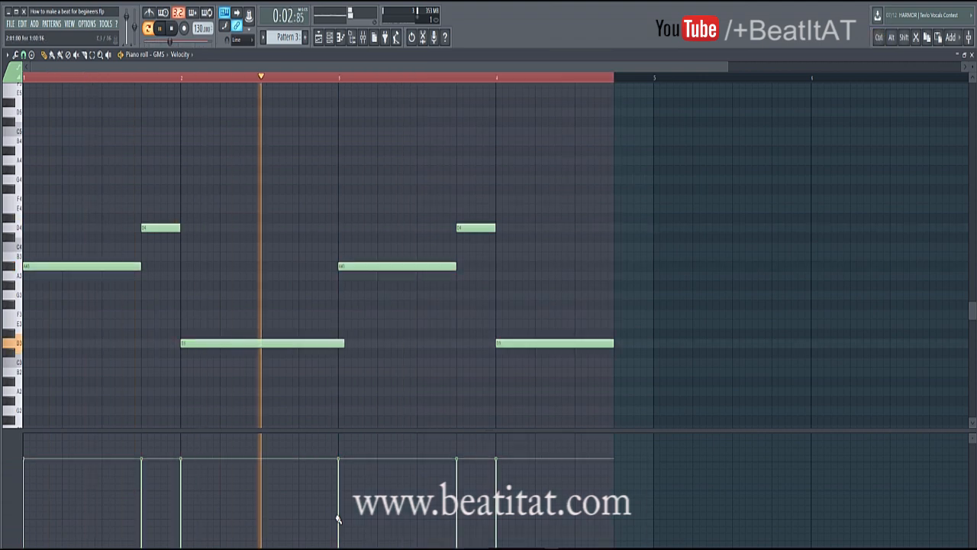
left_click_drag(612, 343, 652, 344)
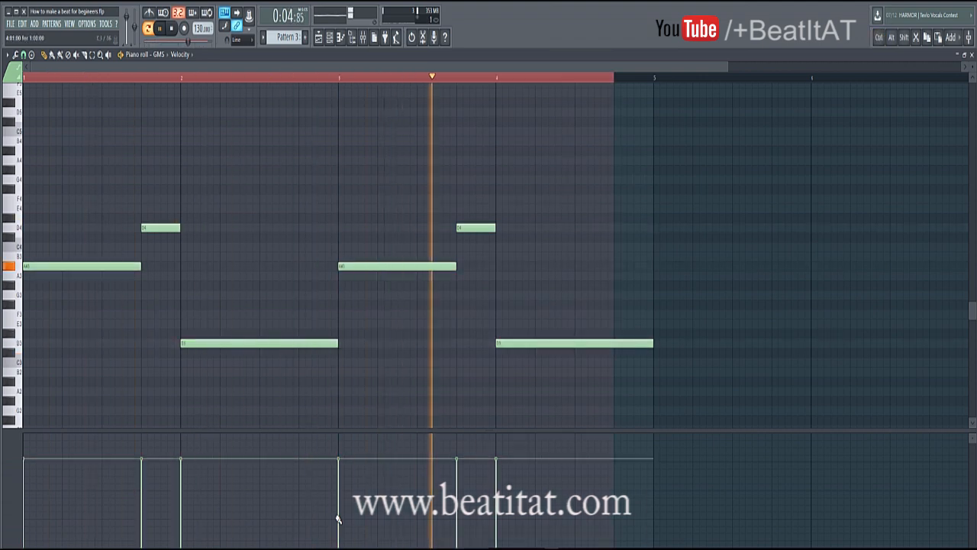
key("Escape")
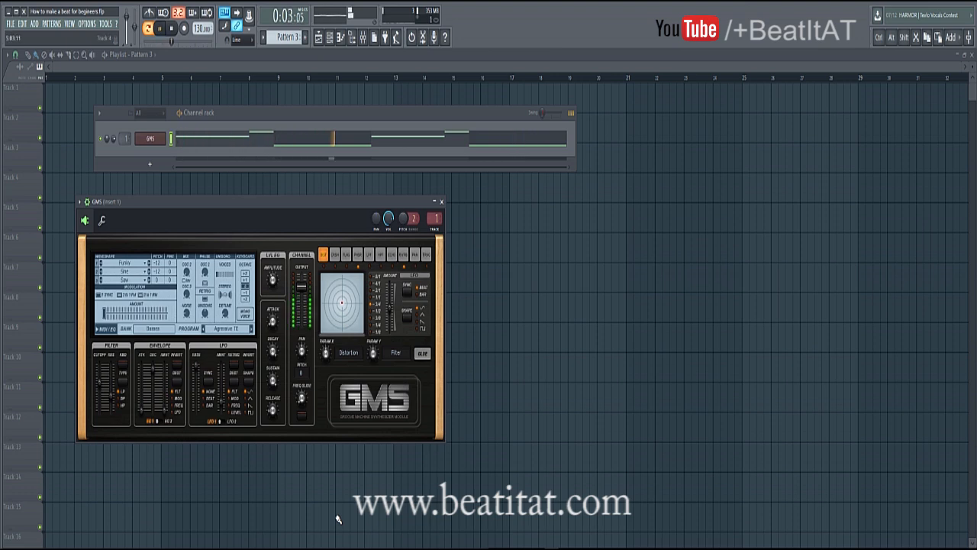
key("Menu")
key("i")
key("i")
key("Return")
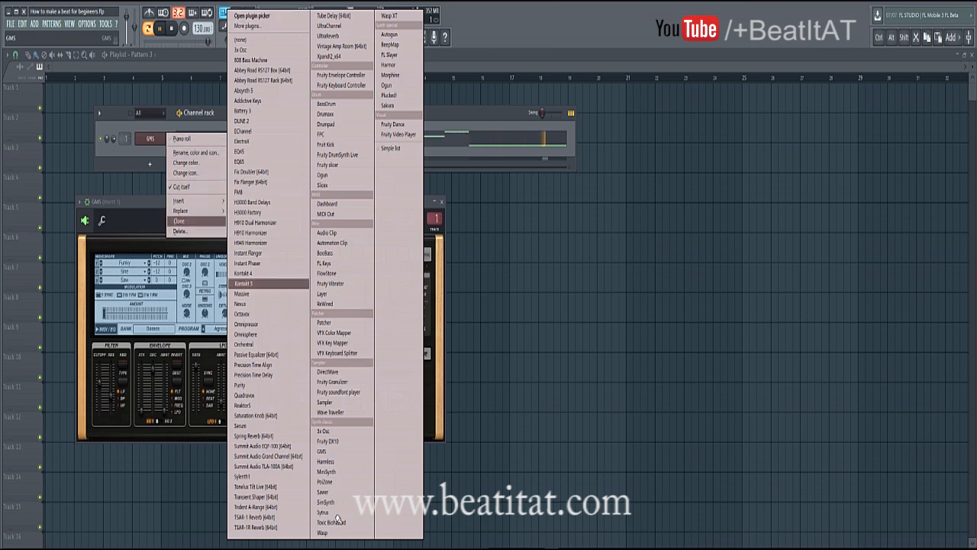
key("Escape")
key("Escape")
key("space")
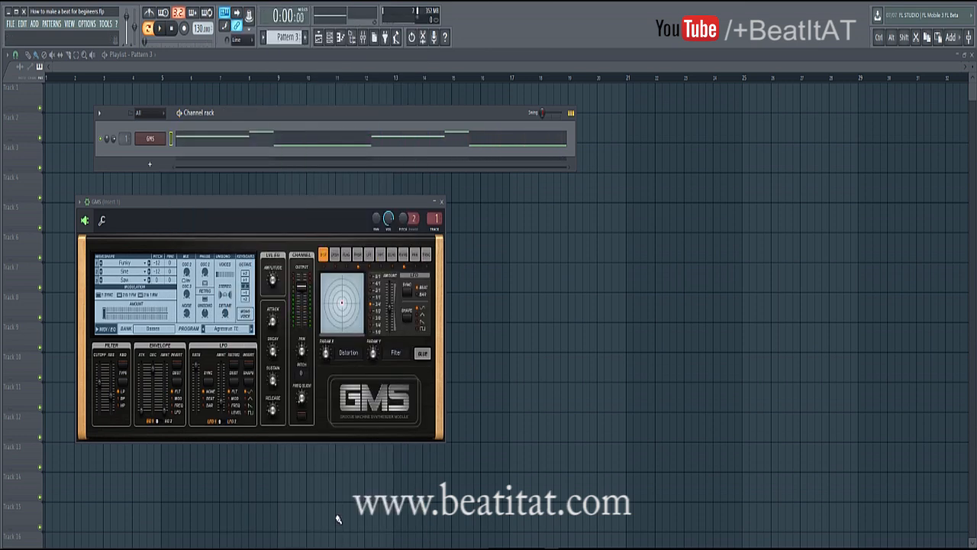
right_click(151, 138)
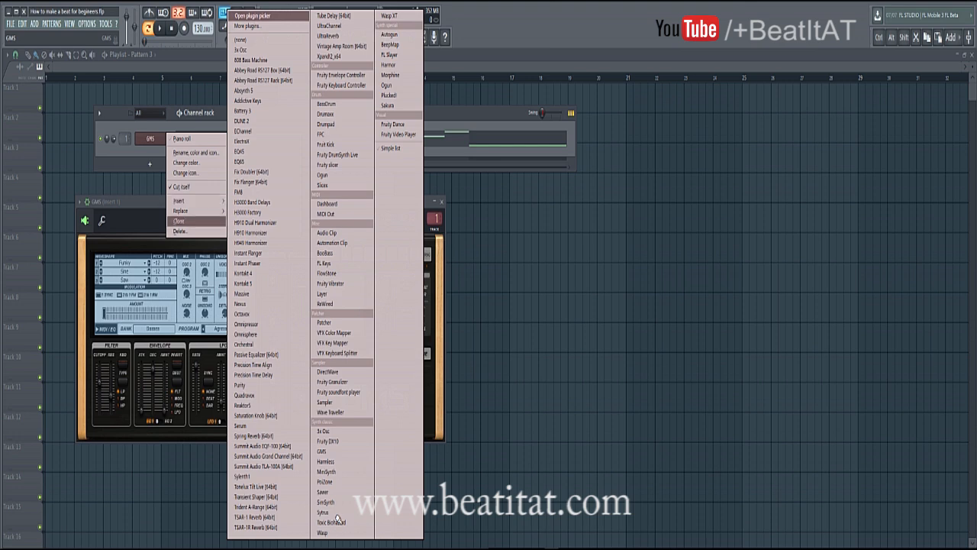
key("Escape")
key("Escape")
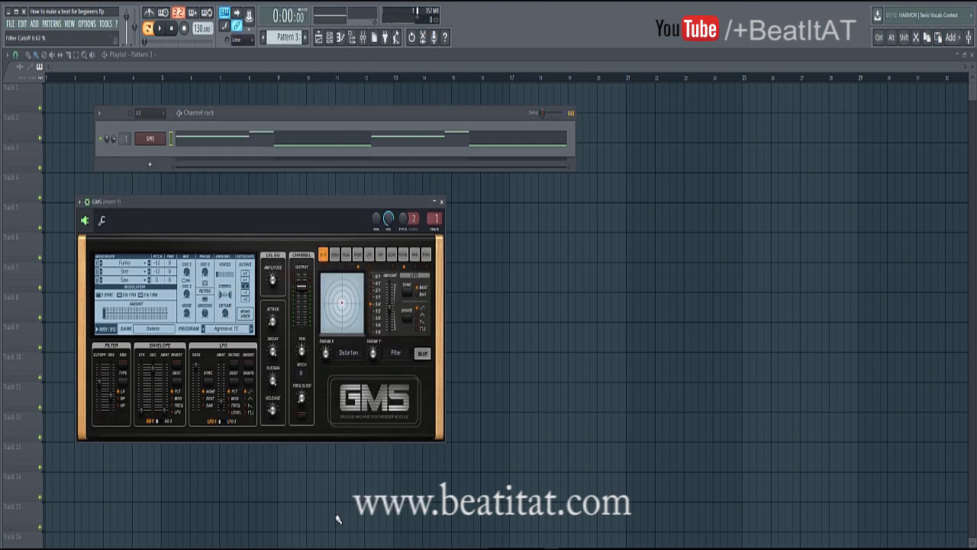
Insert a Toxic Biohazard channel into the Channel rack and open its presets library.
right_click(151, 138)
mouse_move(183, 200)
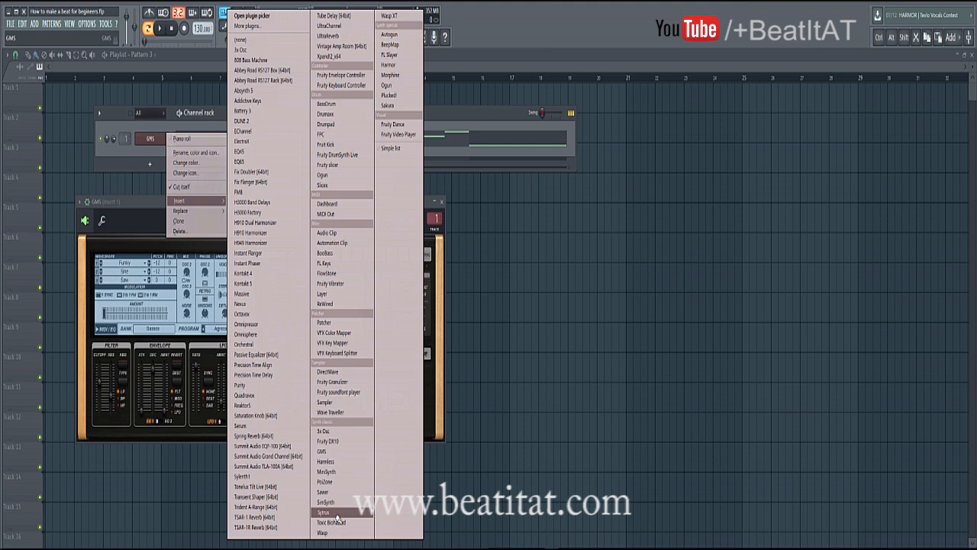
left_click(332, 522)
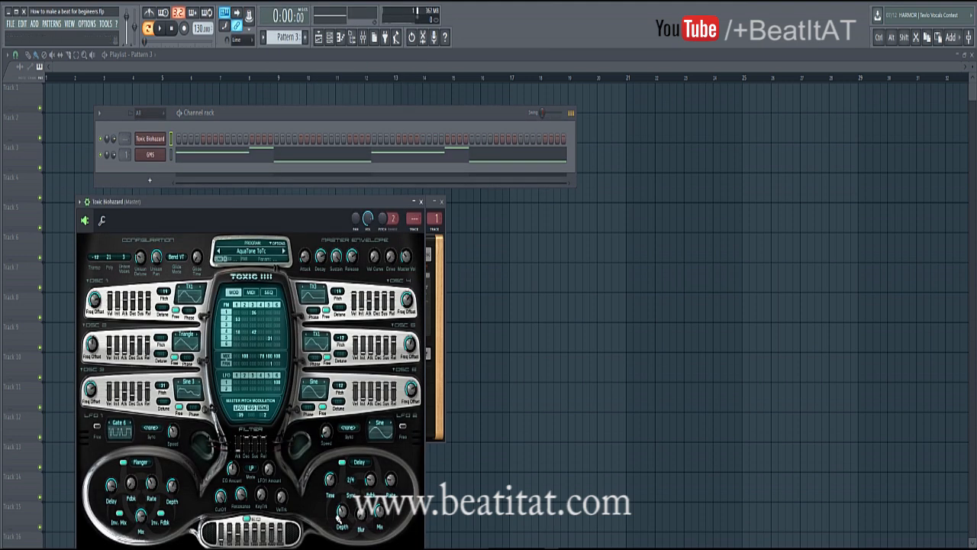
left_click(251, 250)
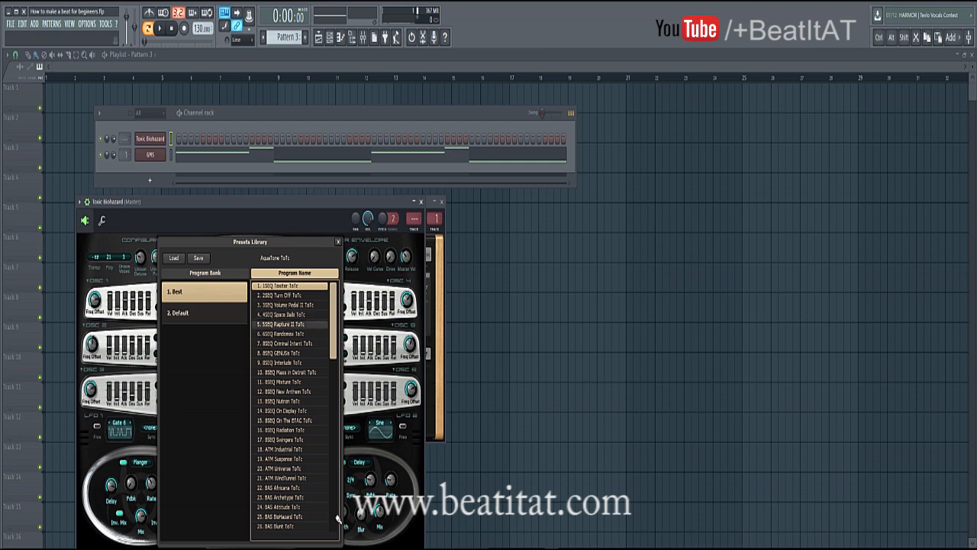
Audition the LED presets in the Best bank, from LED KutThroat and LED Persona back to LED FMAlog.
scroll(290, 324, "down", 6)
scroll(294, 405, "up", 3)
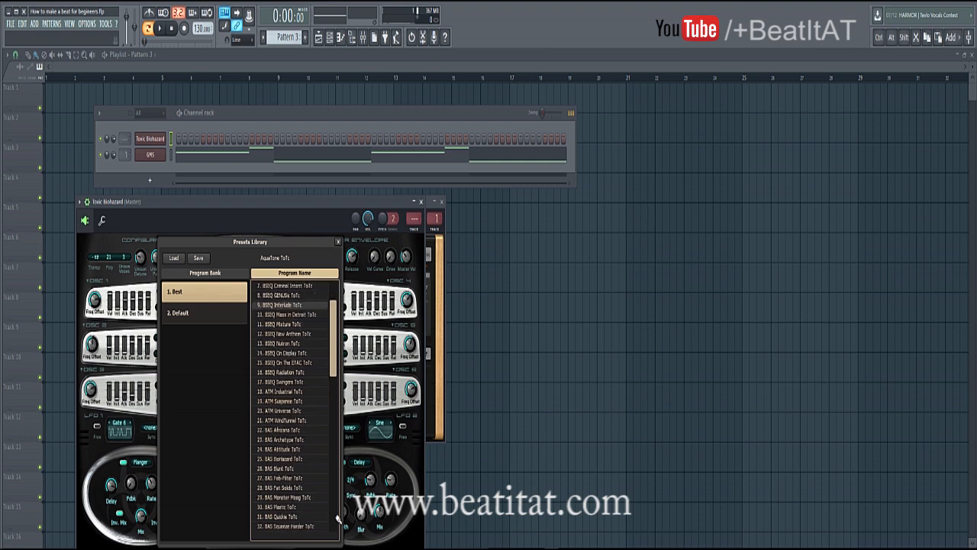
scroll(294, 404, "down", 8)
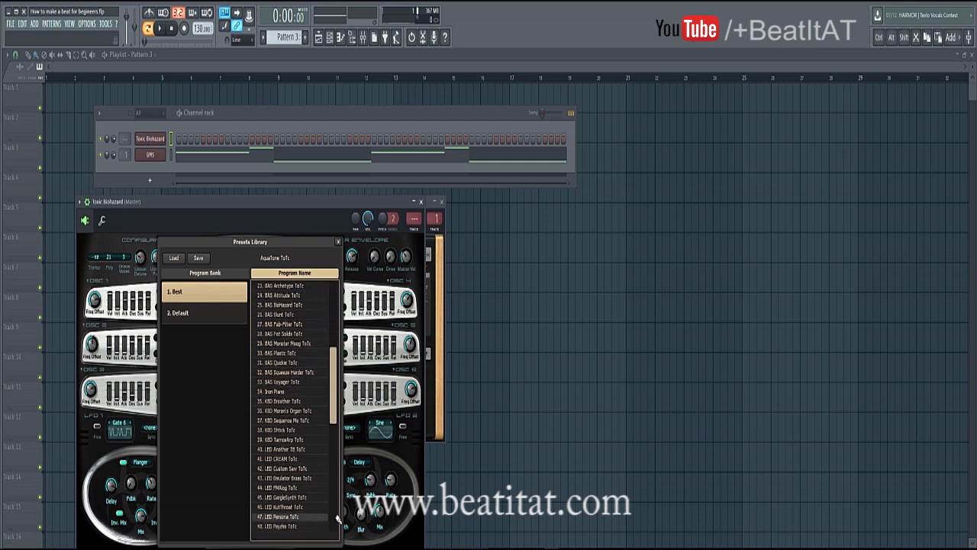
left_click(283, 506)
key("v")
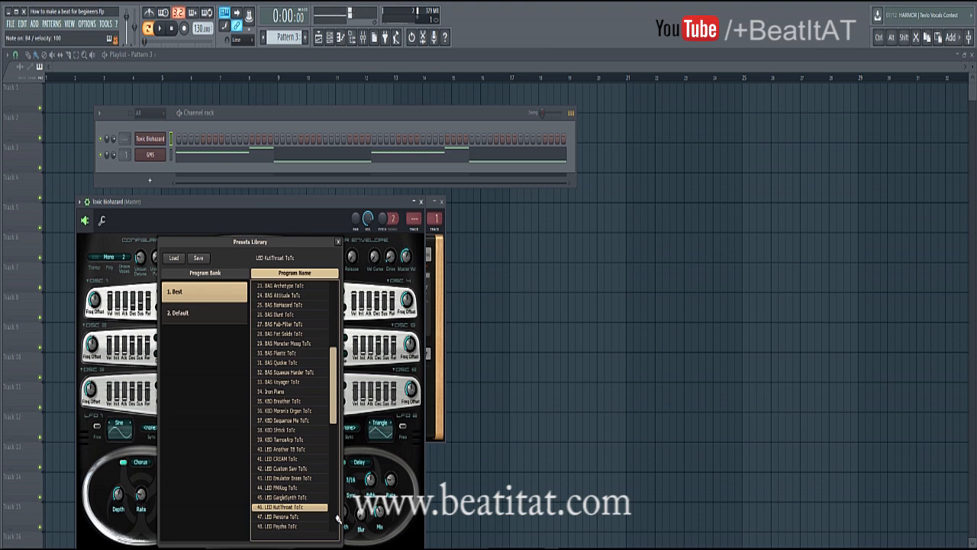
key("Down")
key("Down")
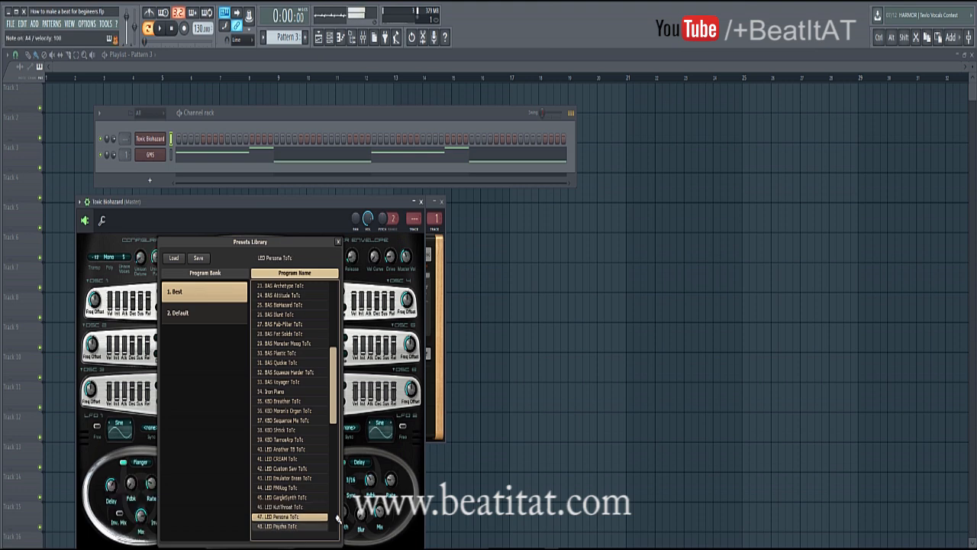
key("Up")
key("Up")
key("Up")
key("Up")
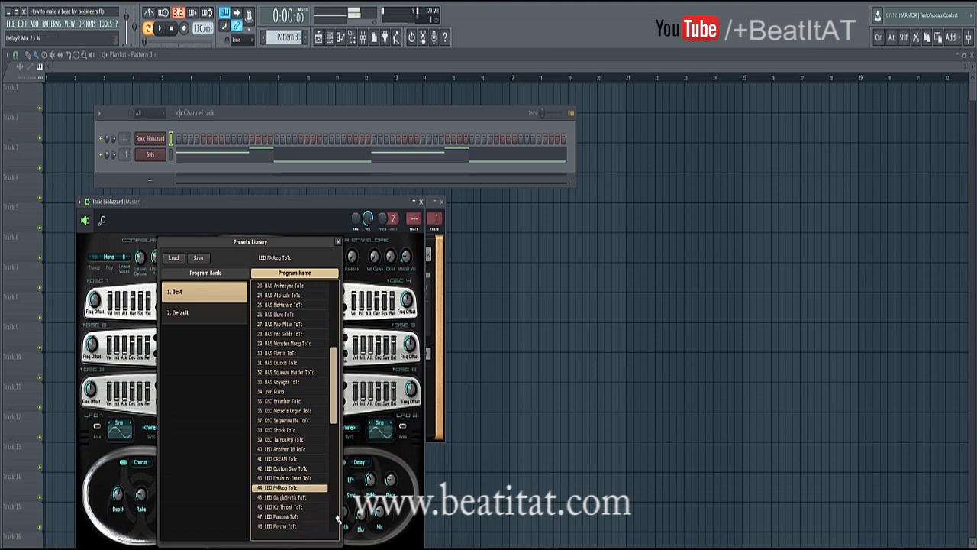
Step back through the remaining LED and KBD presets and load the Iron Piano preset.
key("Up")
key("Up")
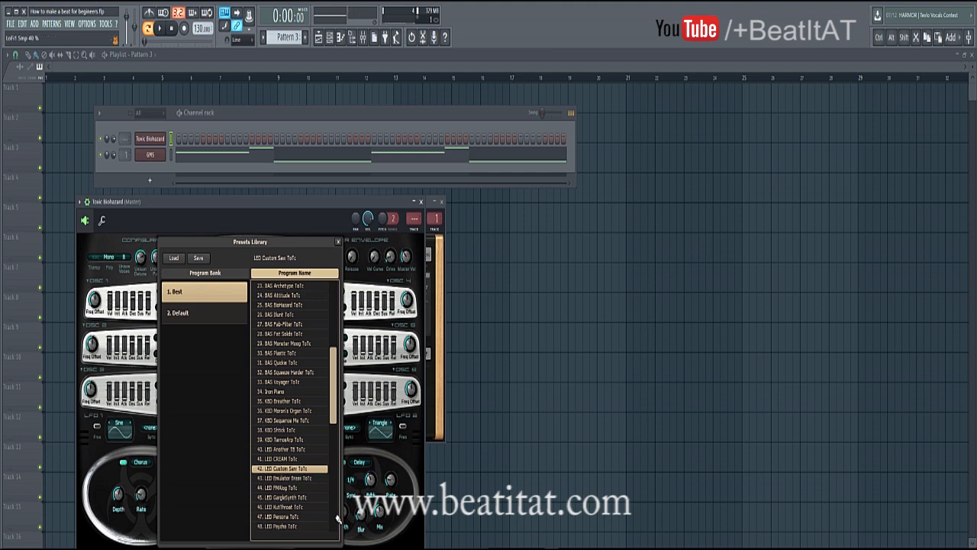
key("Up")
key("Up")
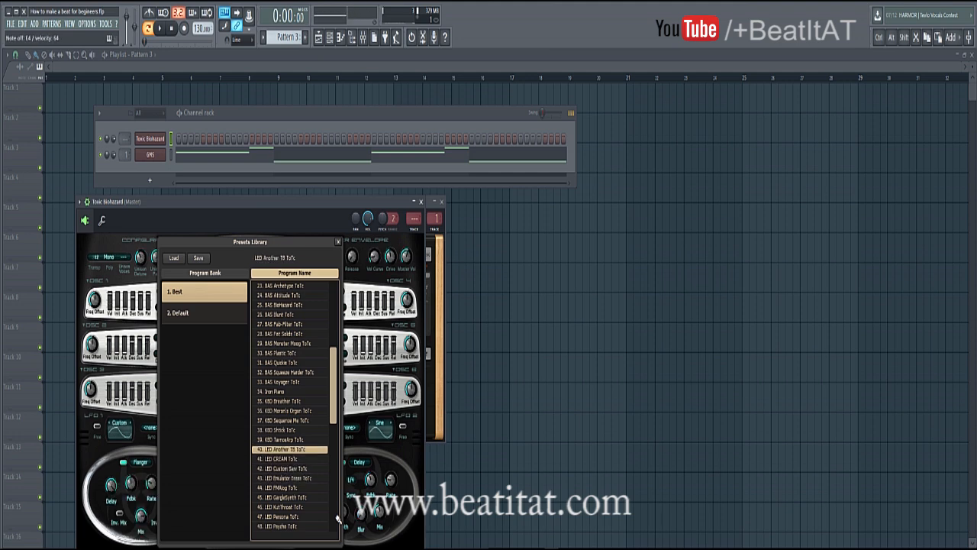
key("Up")
key("Up")
key("Up")
key("Up")
key("Up")
key("Up")
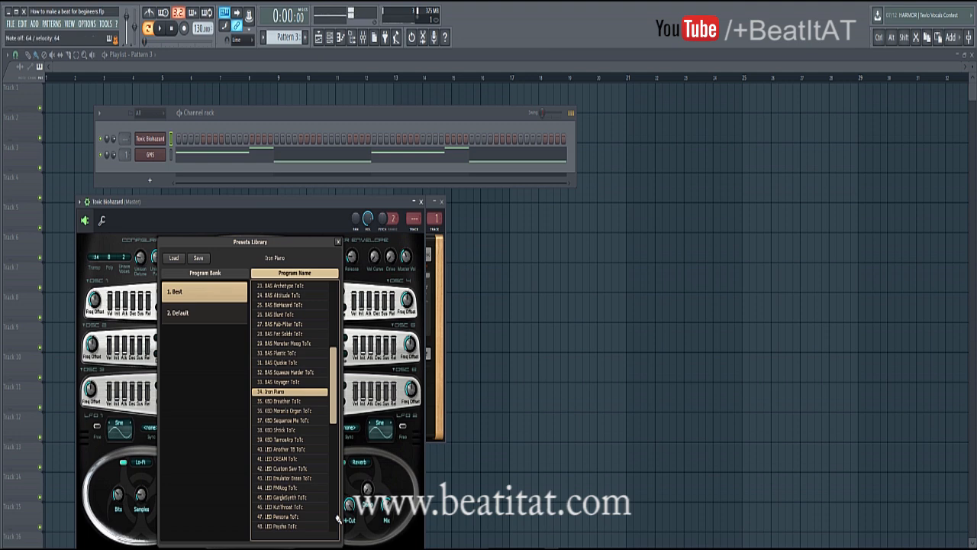
Open the Toxic Biohazard piano roll and place a short A#4 note at the start of bar 1.
right_click(151, 139)
left_click(183, 139)
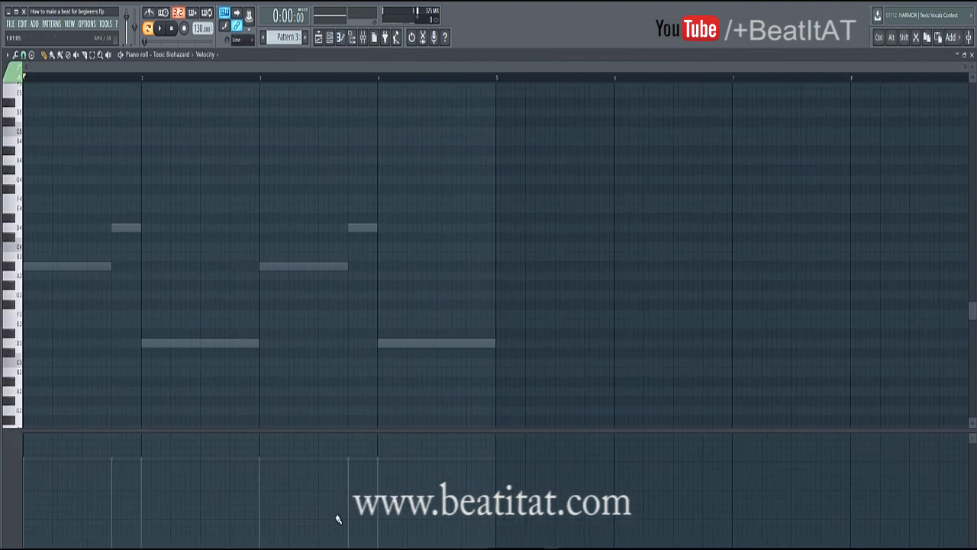
left_click(26, 151)
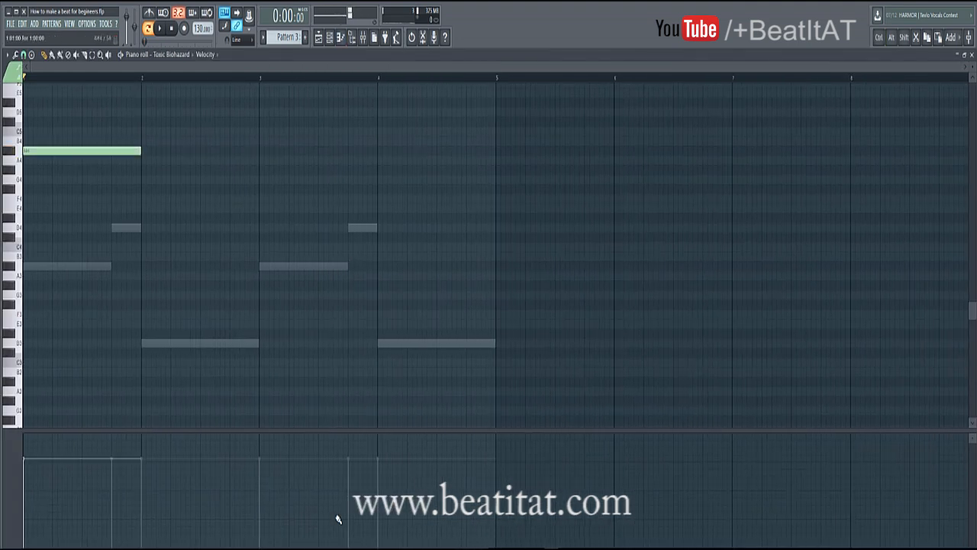
left_click_drag(140, 151, 25, 168)
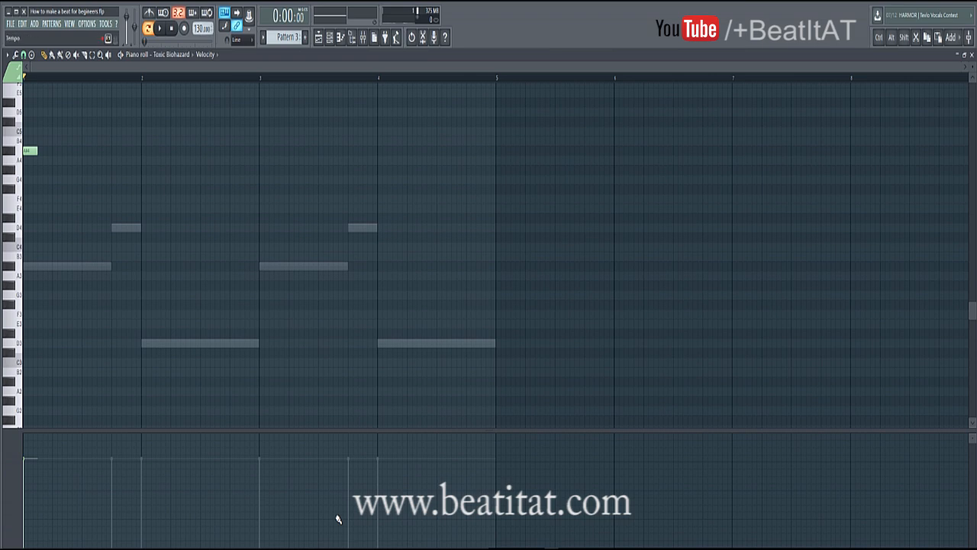
Set the project tempo to 120 BPM and play the pattern.
right_click(201, 28)
left_click(283, 89)
key("space")
Try A#3, D4 and C5 in turn as the note following the opening A#4.
left_click(42, 265)
key("space")
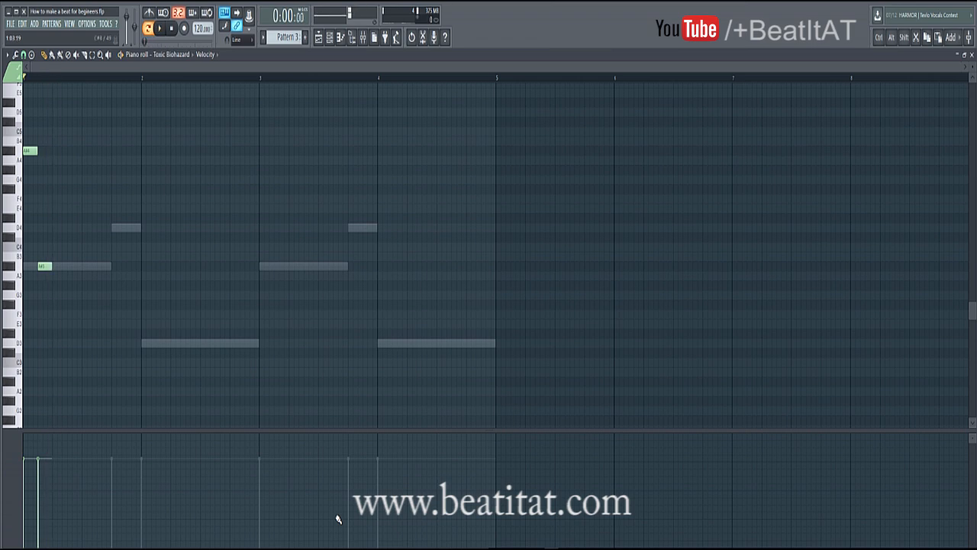
left_click(43, 227)
right_click(44, 228)
key("space")
left_click(47, 131)
key("space")
right_click(49, 132)
Try D5 and D#5 after the opening note, and delete them together with the opening A#4.
left_click(46, 112)
key("space")
left_click_drag(46, 112, 43, 102)
key("space")
right_click(43, 102)
right_click(30, 150)
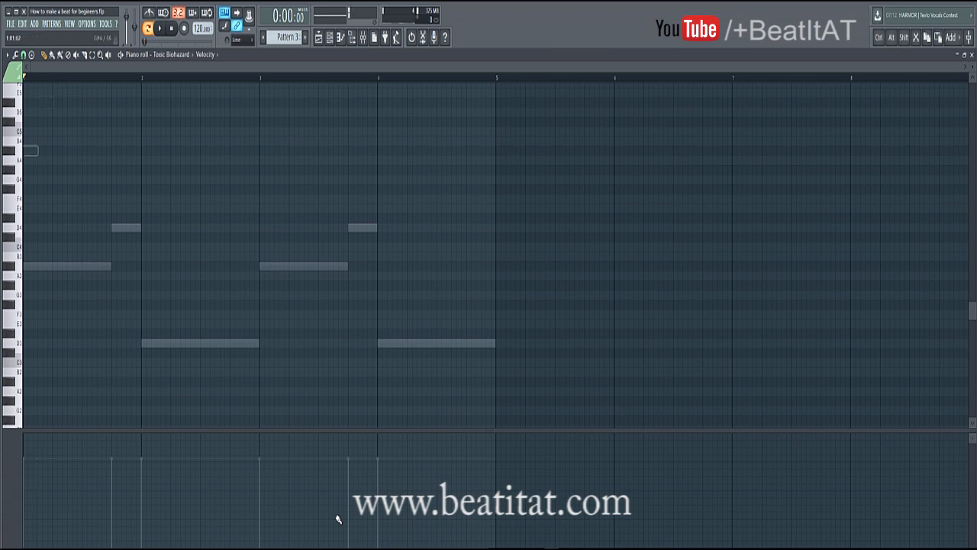
Try an opening G#4 note, remove it, and place a short A#3 note near the start of bar 1.
left_click(29, 169)
mouse_move(29, 170)
left_mouse_down()
mouse_move(29, 266)
mouse_move(61, 276)
left_mouse_up()
right_click(29, 266)
left_click(41, 265)
Lower both A#3 notes of the GMS melody, in bars 1 and 3, to A3.
right_click(61, 266)
right_click(61, 266)
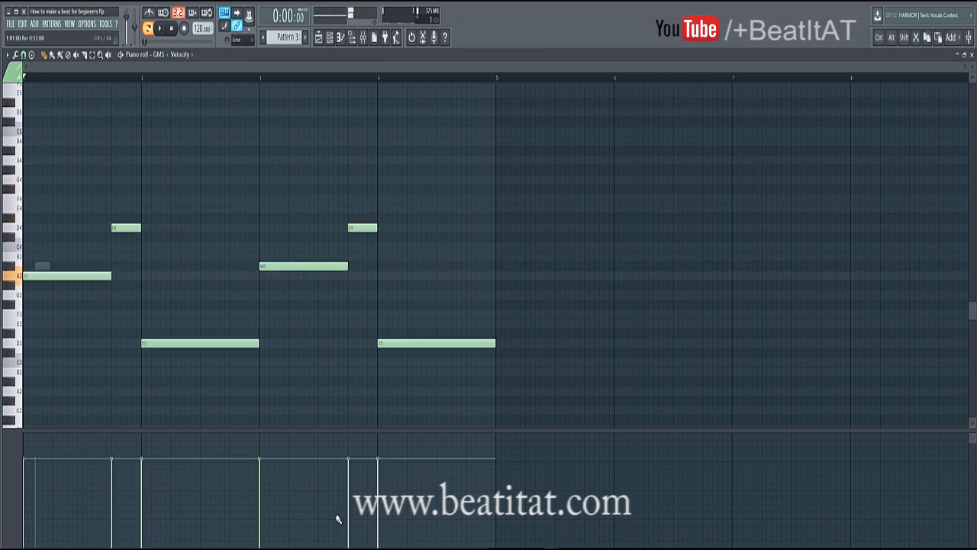
key("space")
mouse_move(298, 275)
left_mouse_down()
mouse_move(297, 266)
mouse_move(285, 284)
mouse_move(267, 275)
left_mouse_up()
right_click(284, 266)
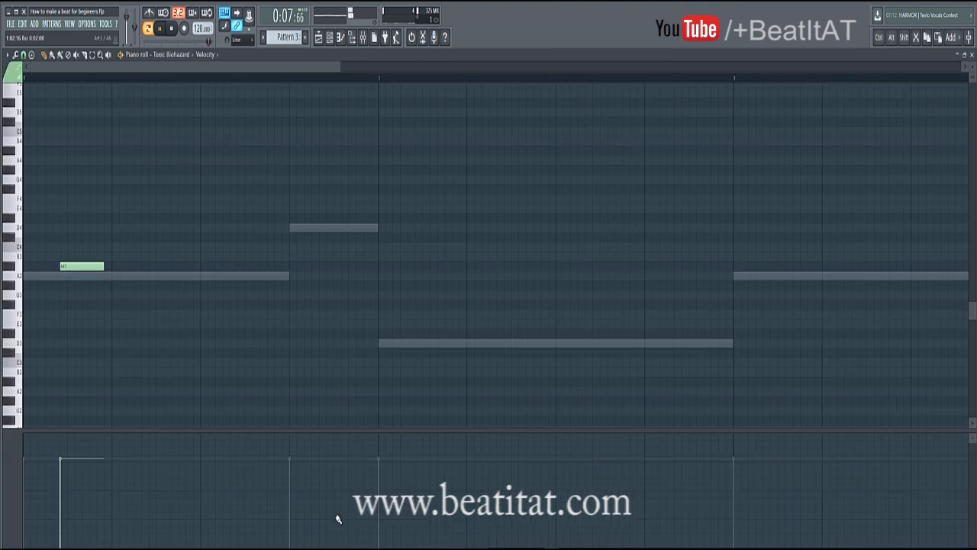
Start the Toxic Biohazard phrase with an A3 note at bar 1 and try a D#3 note right after it.
left_click_drag(119, 305, 134, 334)
key("space")
scroll(193, 343, "down", 3)
key("space")
left_click_drag(70, 334, 51, 334)
key("space")
key("space")
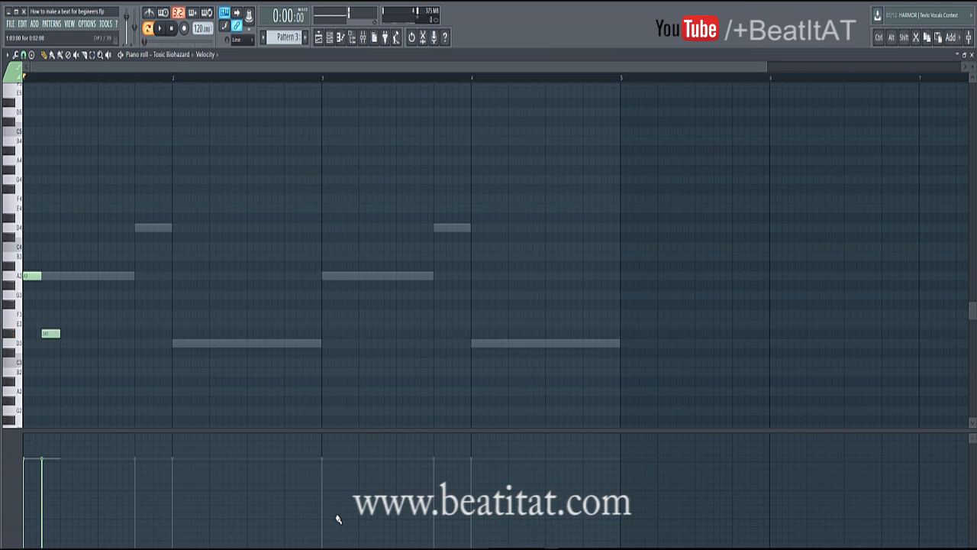
Replace the D#3 with a short A#3 note and shorten the opening A3 to match.
right_click(49, 334)
left_click(32, 266)
key("space")
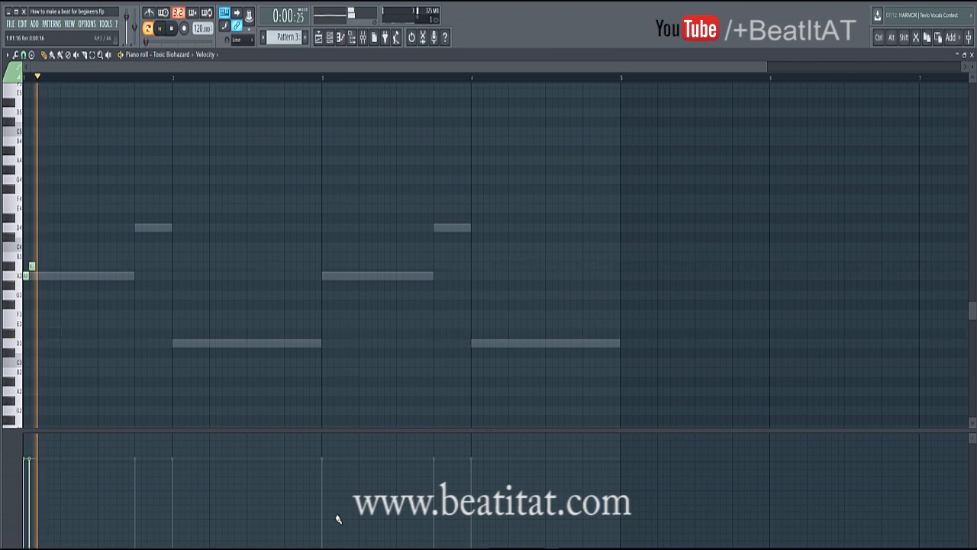
key("space")
key("space")
Try continuing the phrase with another alternating A3 and A#3, and delete both added notes.
left_click(38, 276)
key("space")
key("space")
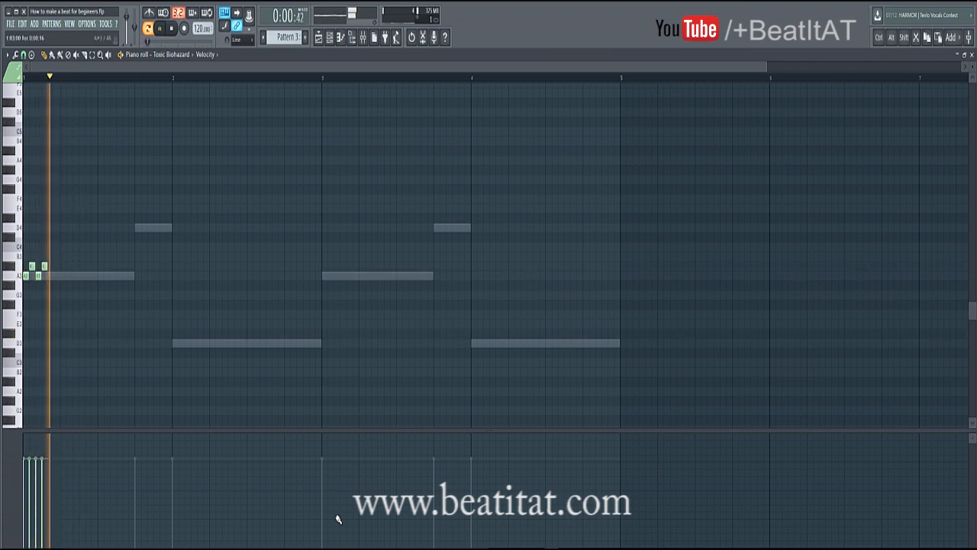
key("space")
left_click(44, 266)
key("space")
key("space")
right_click(44, 265)
right_click(38, 275)
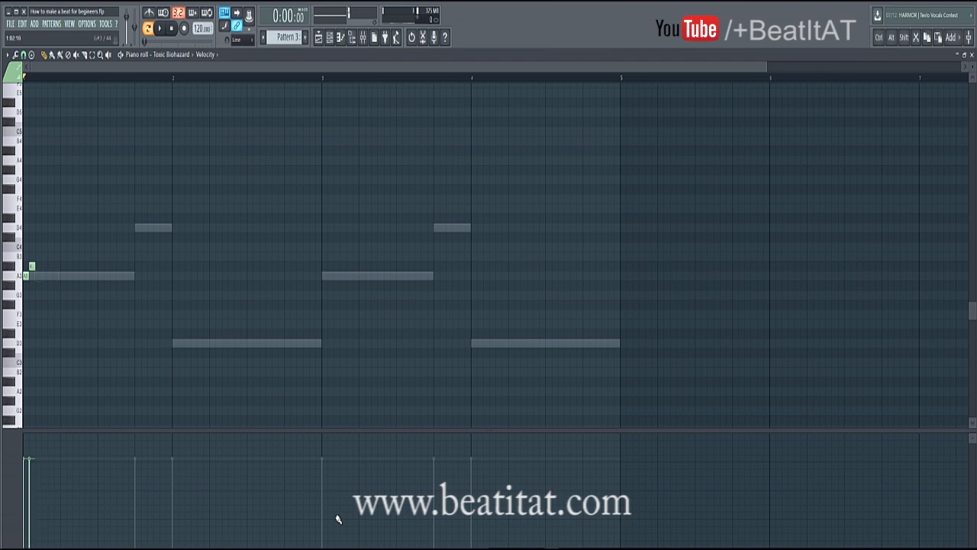
Shift the A#3 note slightly later and add a short D4 note after it.
left_click_drag(32, 265, 50, 227)
key("space")
left_click(50, 276)
key("space")
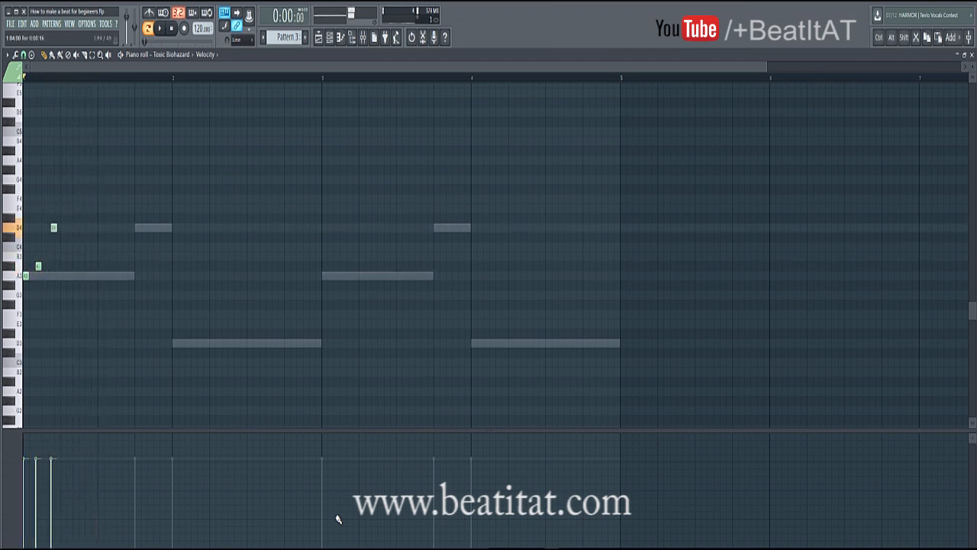
key("space")
Add a second D4 near the middle of bar 1, followed by a short A3 note.
left_click(63, 228)
key("space")
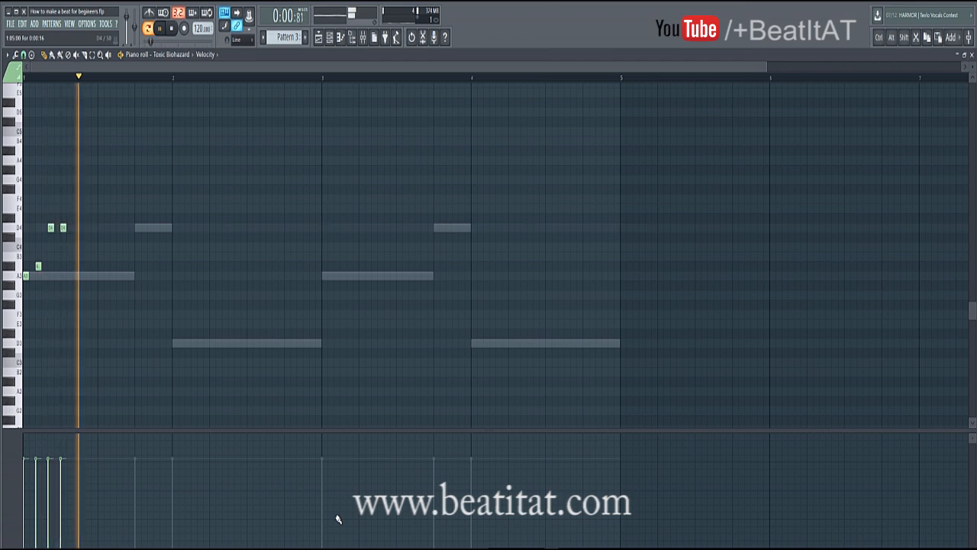
key("space")
right_click(64, 228)
left_click(82, 228)
key("space")
left_click(103, 276)
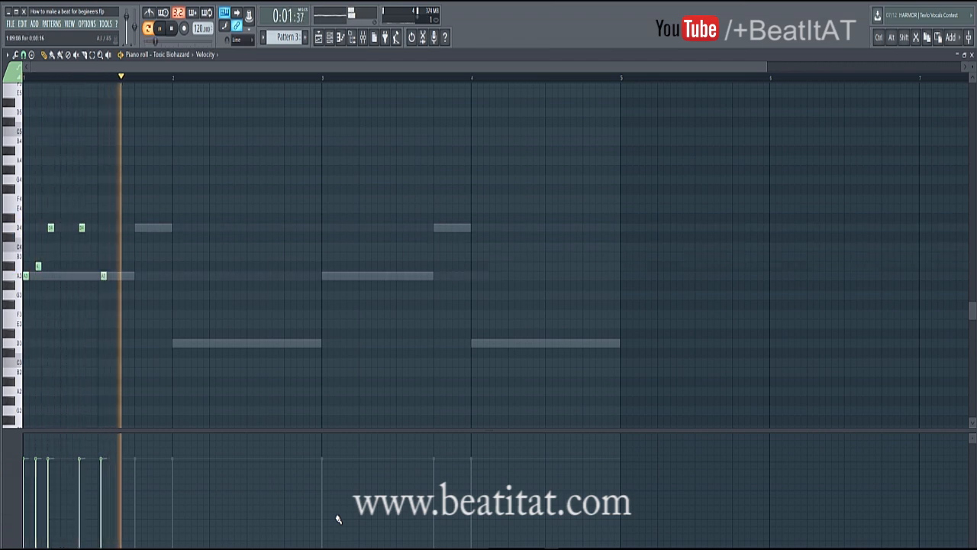
Nudge the second A3 slightly earlier and add a short F3 note at 1:13:00 to end the phrase.
key("space")
left_click_drag(103, 276, 100, 276)
key("space")
key("space")
key("space")
left_click_drag(146, 343, 138, 314)
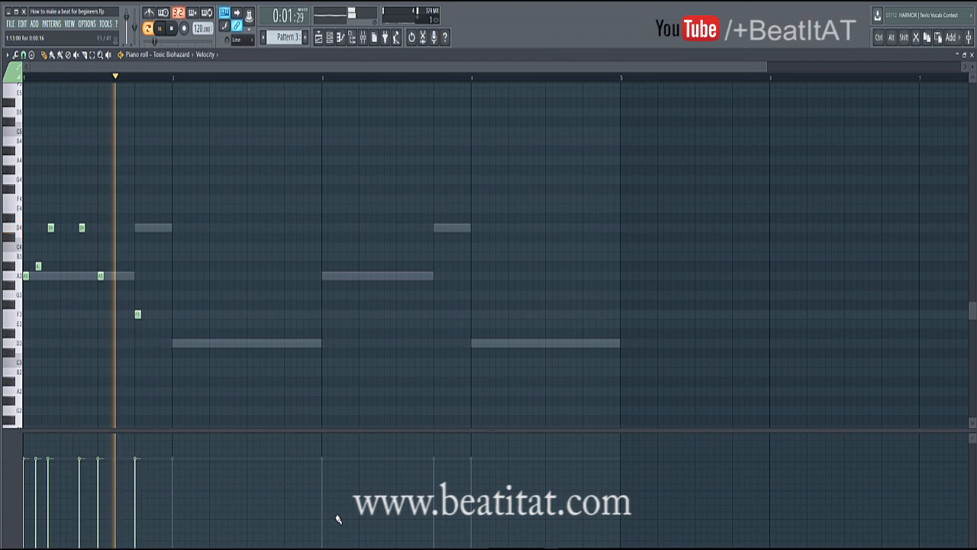
Transpose the whole six-note Toxic Biohazard phrase up two octaves and play it.
scroll(135, 314, "down", 1)
key("ctrl+a")
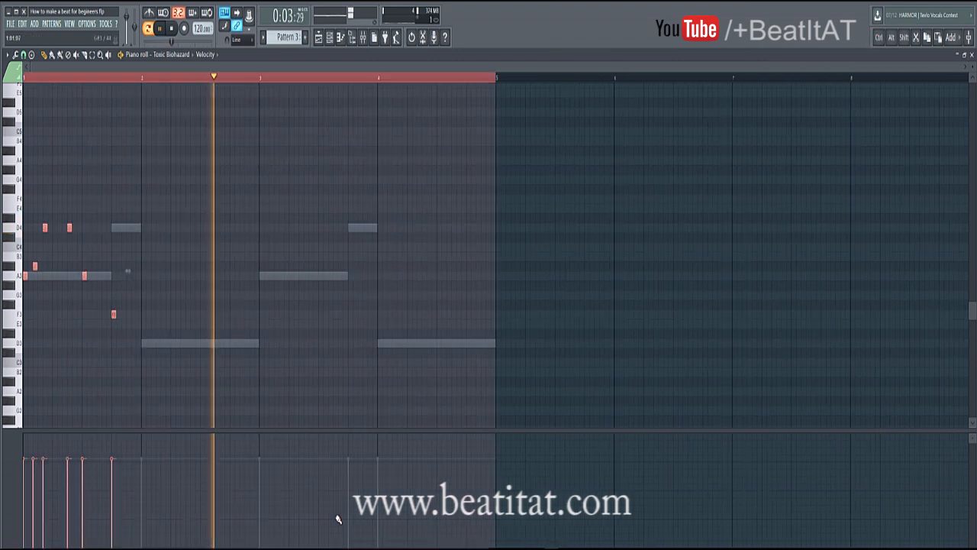
key("ctrl+Up")
key("ctrl+Up")
key("space")
key("space")
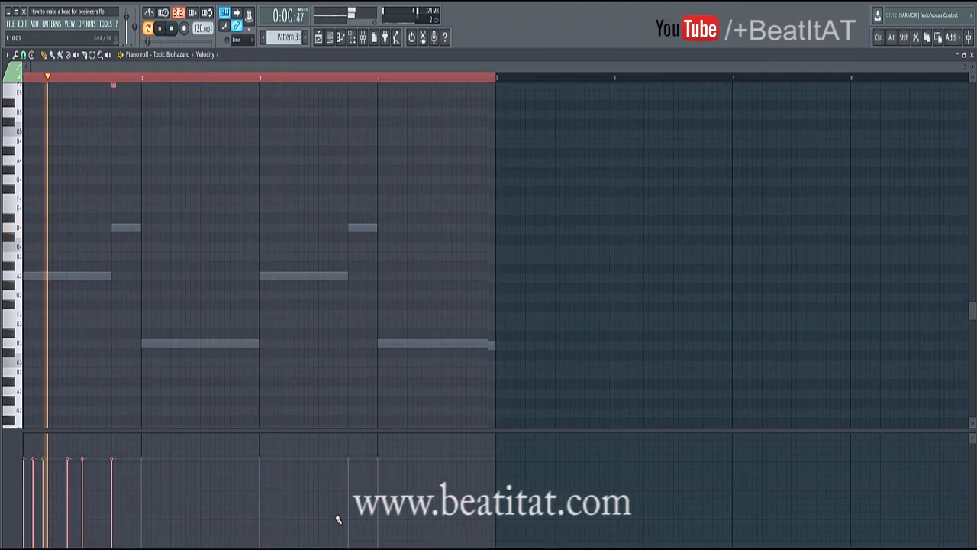
Duplicate the six-note phrase so the copy starts at bar 3, and deselect the notes.
scroll(109, 208, "up", 5)
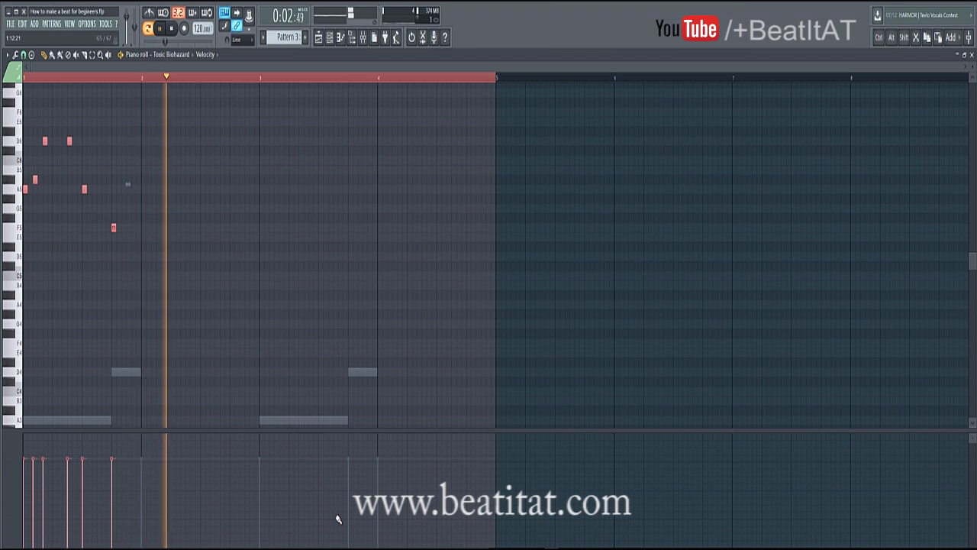
key("ctrl+b")
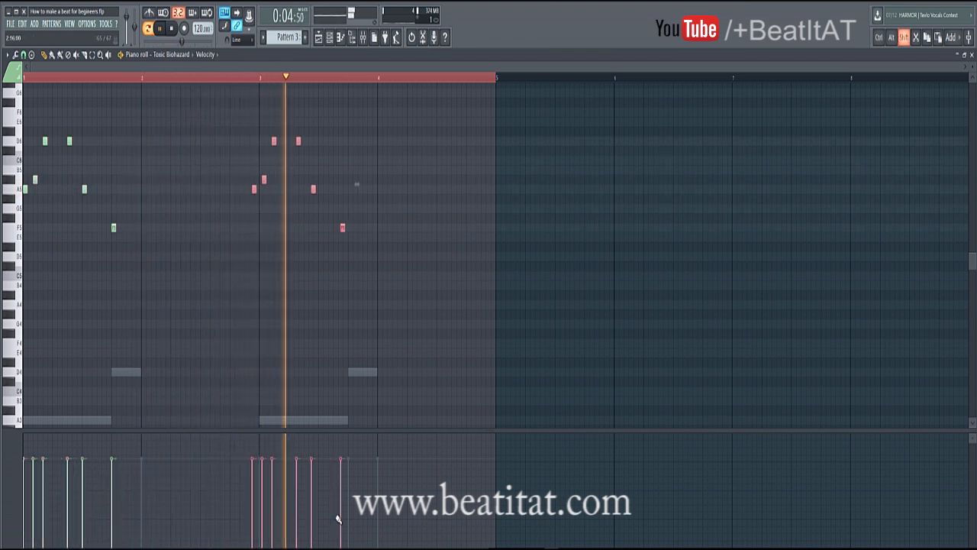
key("ctrl+d")
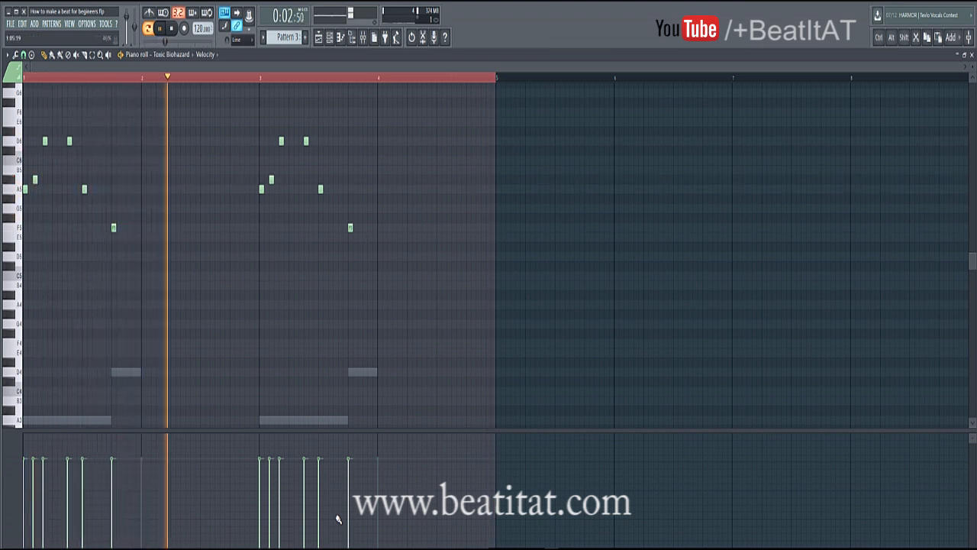
Vary the note velocities of the phrases in bars 1 and 3, lowering the F5 in bar 1 the most.
mouse_move(33, 486)
left_mouse_down()
mouse_move(41, 479)
mouse_move(29, 473)
left_mouse_up()
key("space")
key("space")
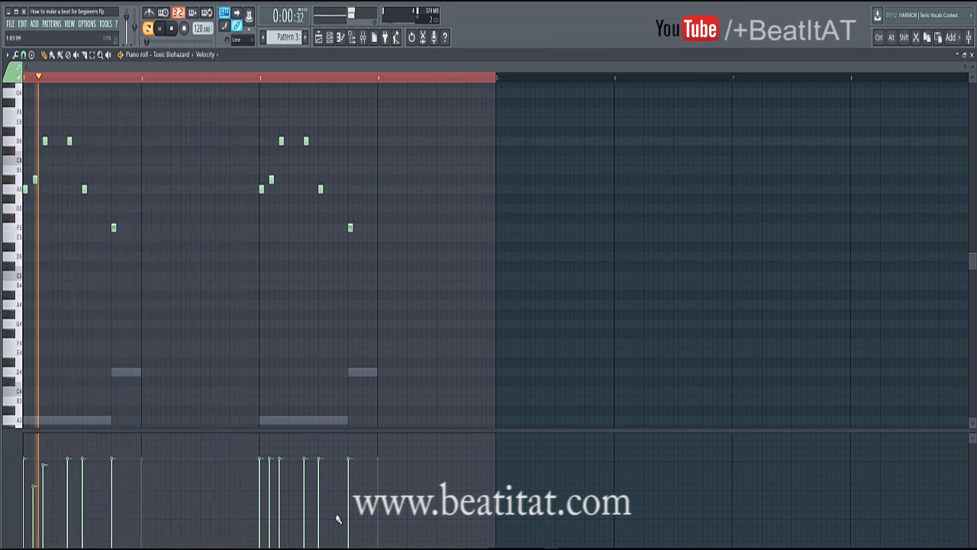
key("space")
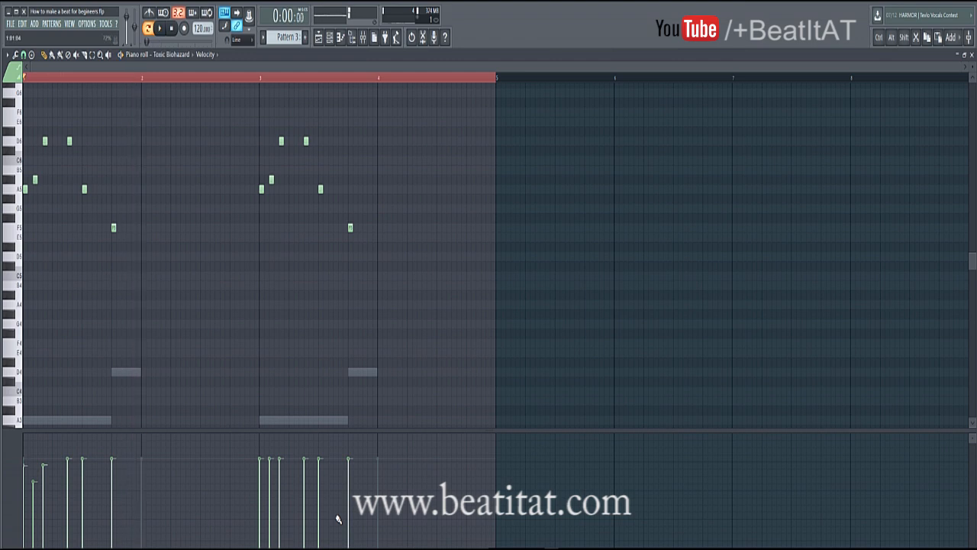
key("space")
left_click_drag(113, 458, 112, 489)
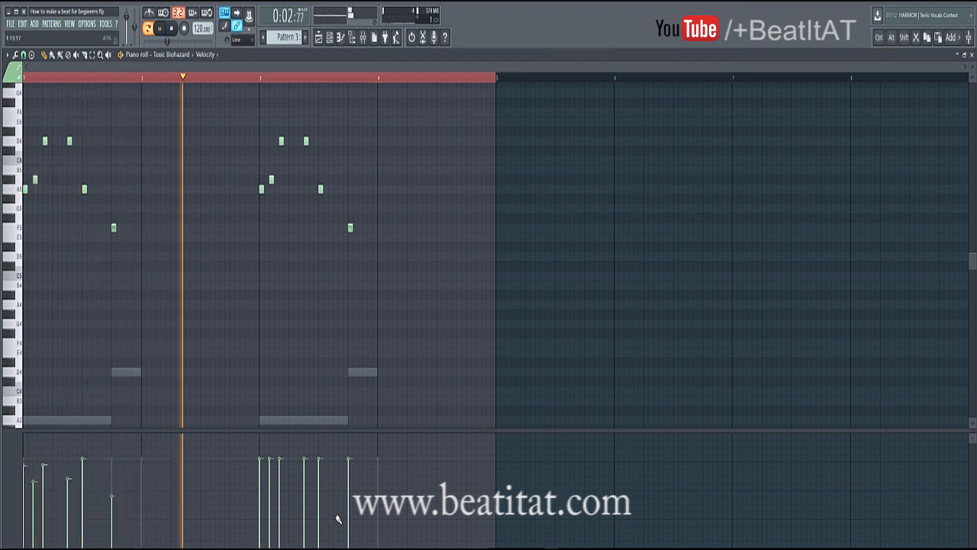
key("space")
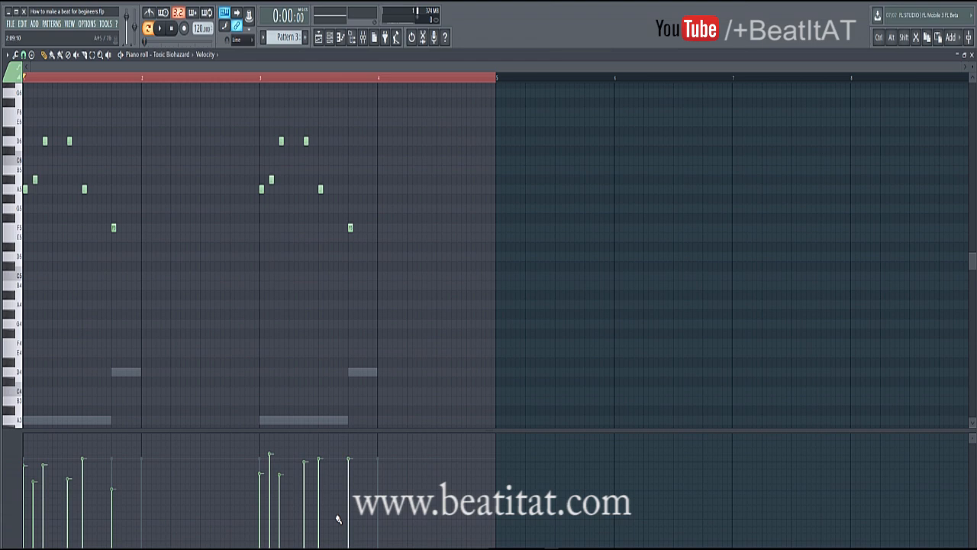
Transpose all Toxic Biohazard notes in both phrases up one more octave.
scroll(338, 519, "down", 3)
scroll(338, 519, "down", 3)
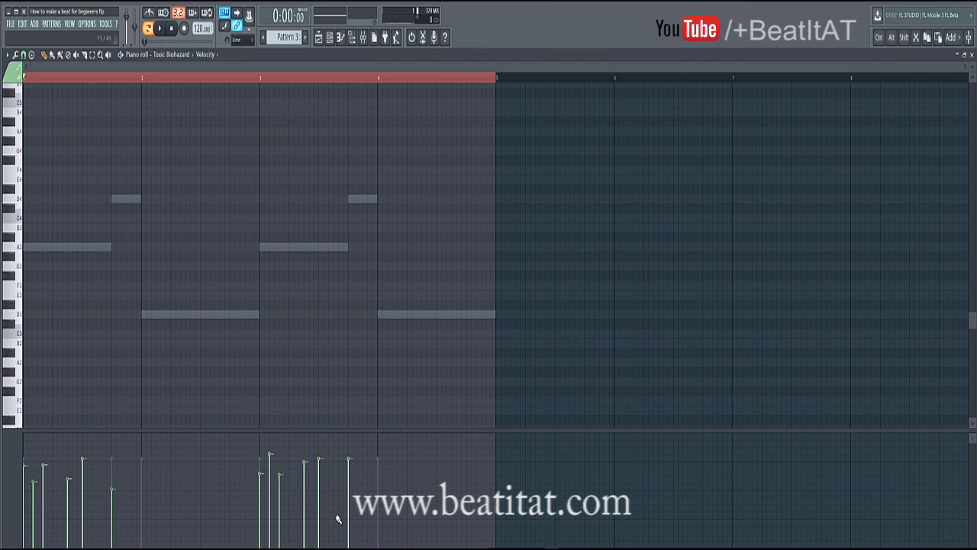
scroll(338, 519, "up", 5)
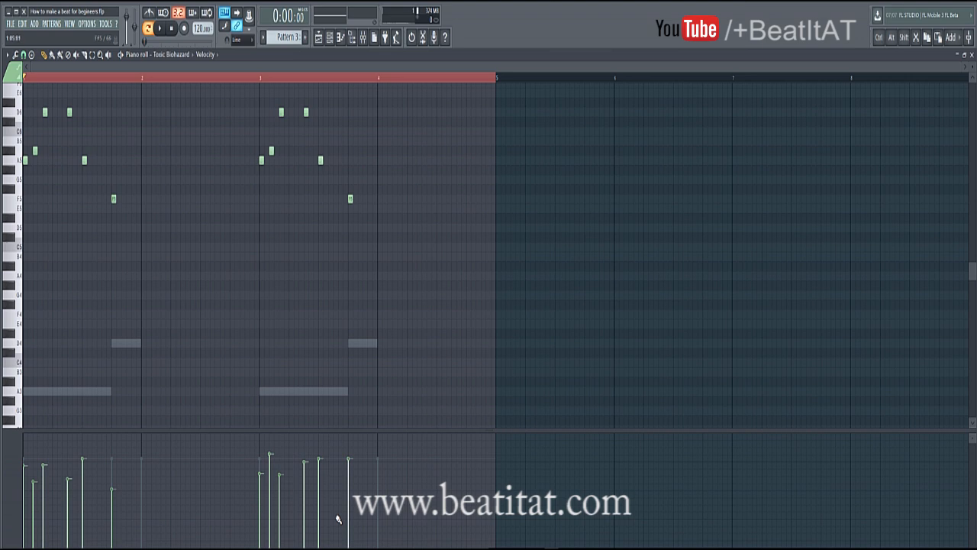
scroll(338, 519, "up", 1)
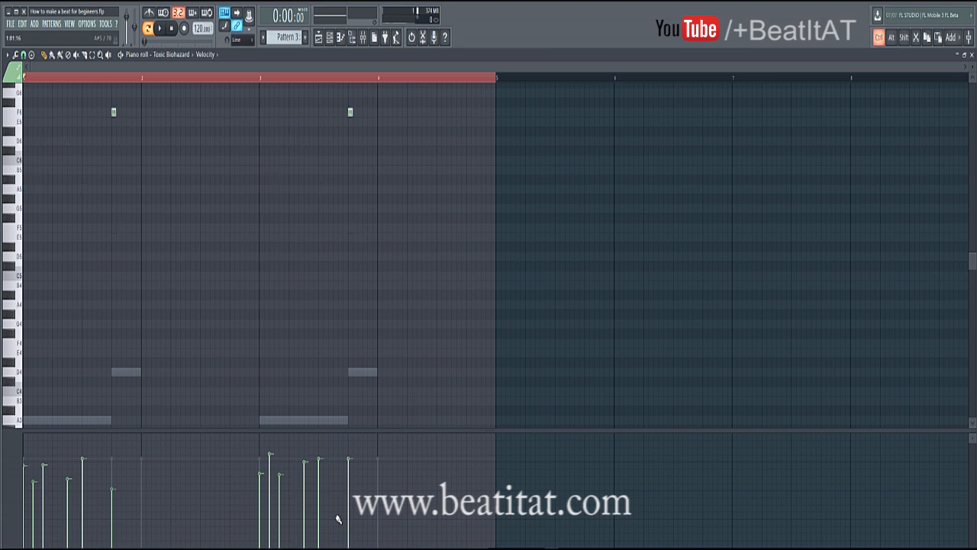
Vary the velocities of the last three Toxic Biohazard notes in the bar 3 phrase.
scroll(339, 519, "up", 5)
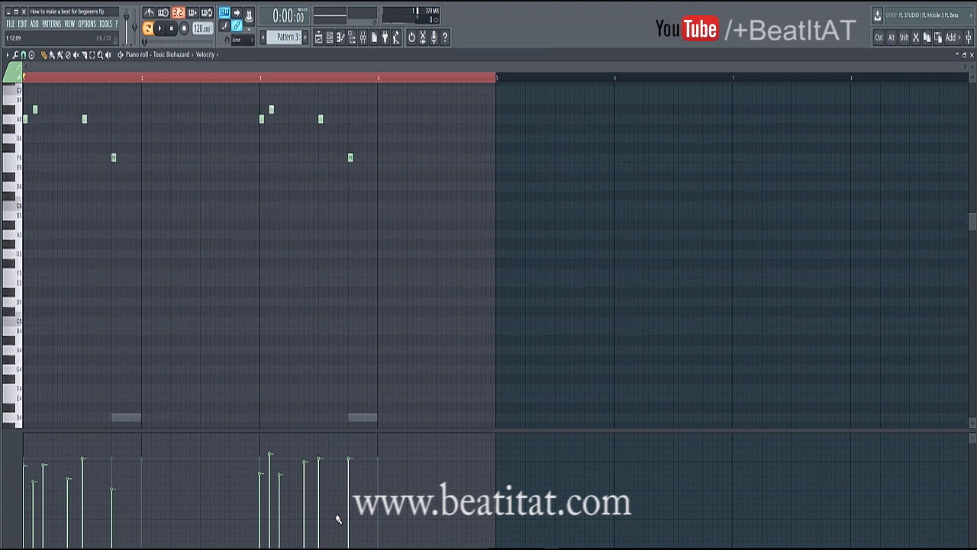
scroll(339, 519, "up", 4)
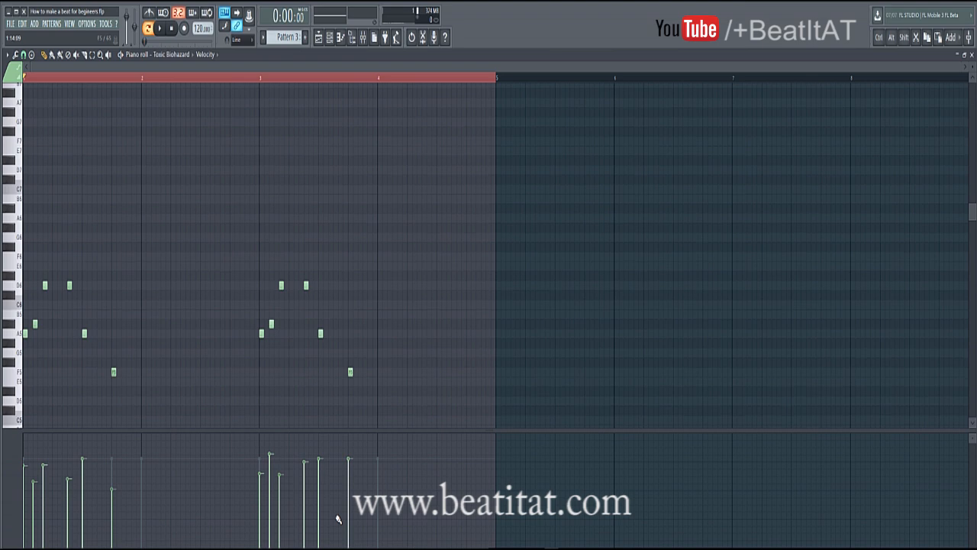
scroll(339, 519, "down", 2)
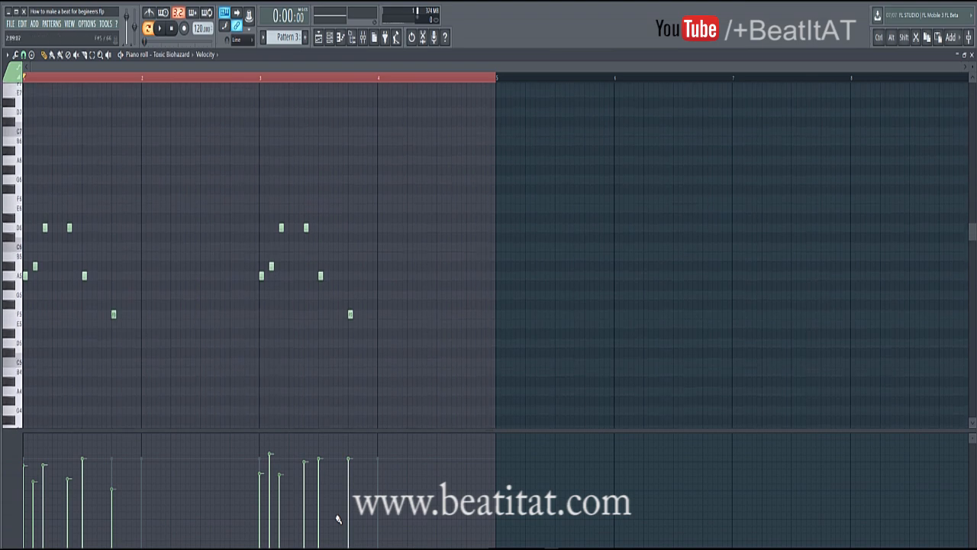
scroll(338, 519, "down", 4)
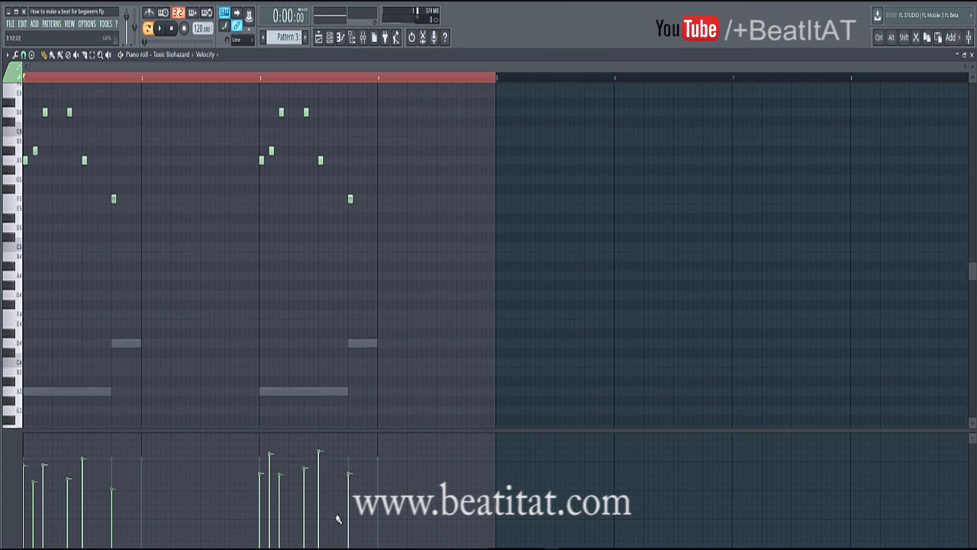
Close the piano roll and rename the Toxic Biohazard channel as Iron Piano.
key("F7")
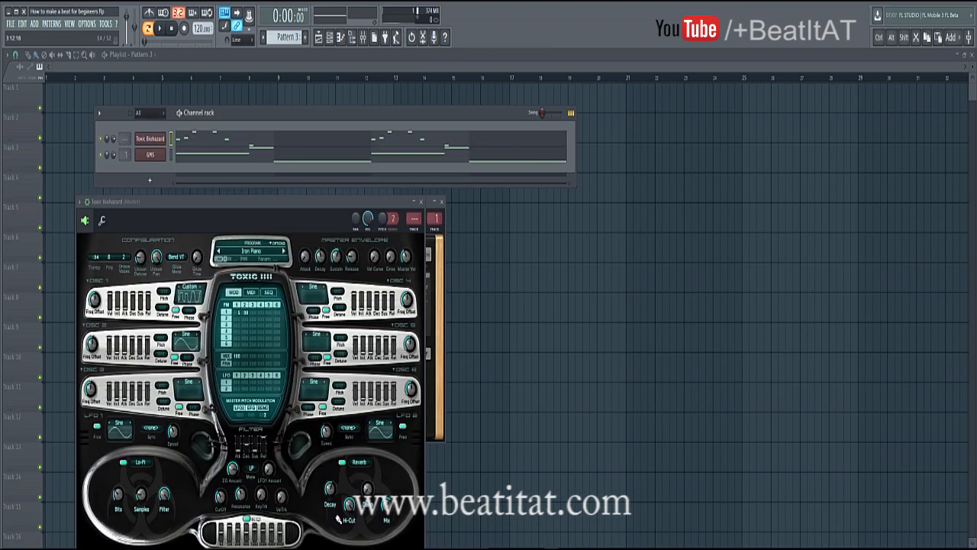
right_click(151, 139)
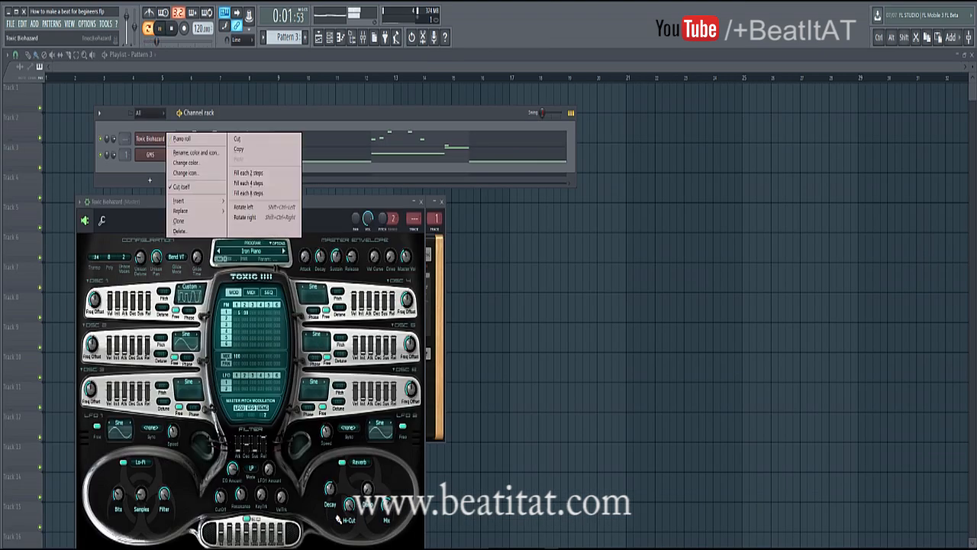
left_click(200, 153)
type("Iron")
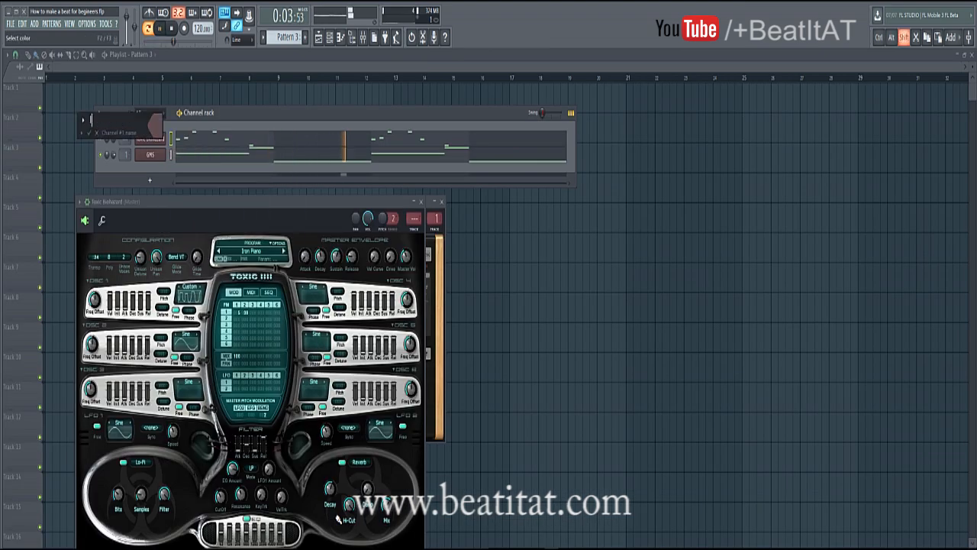
type(" Piano")
key("Return")
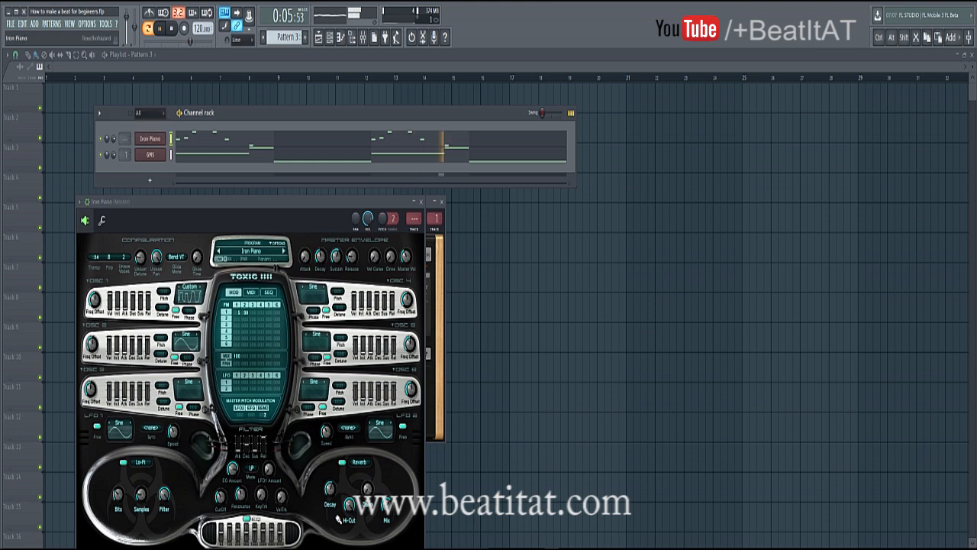
Rename the GMS channel as "Bassline?".
right_click(150, 154)
left_click(200, 169)
type("Bass")
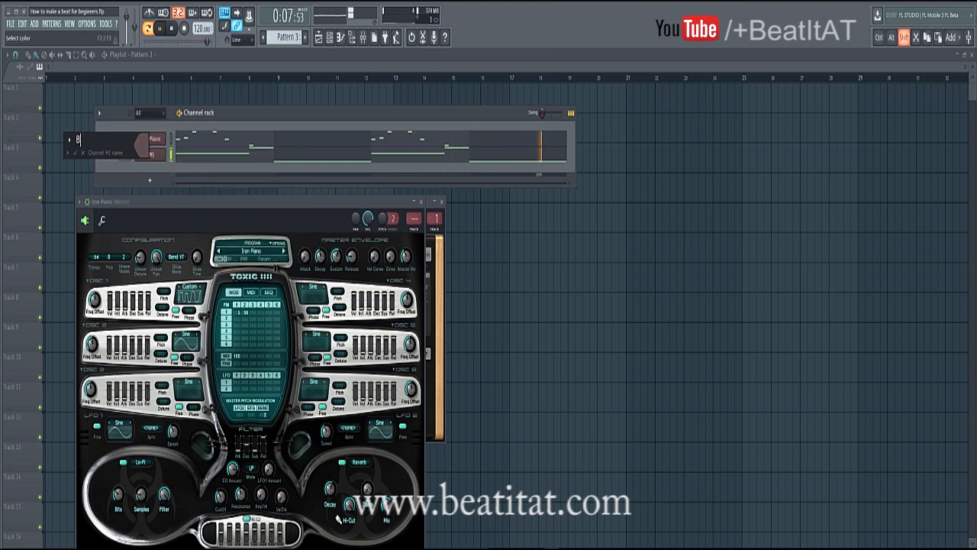
type("ine2")
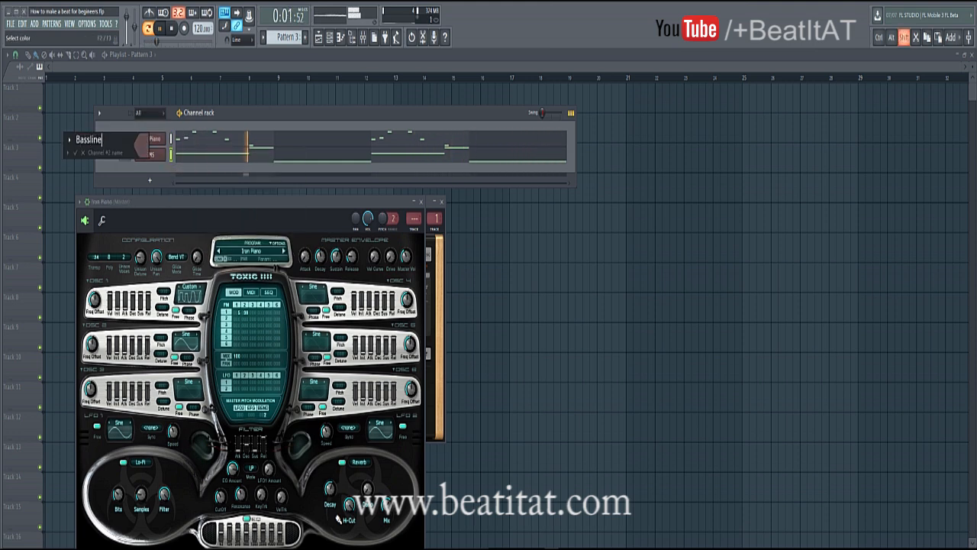
key("Return")
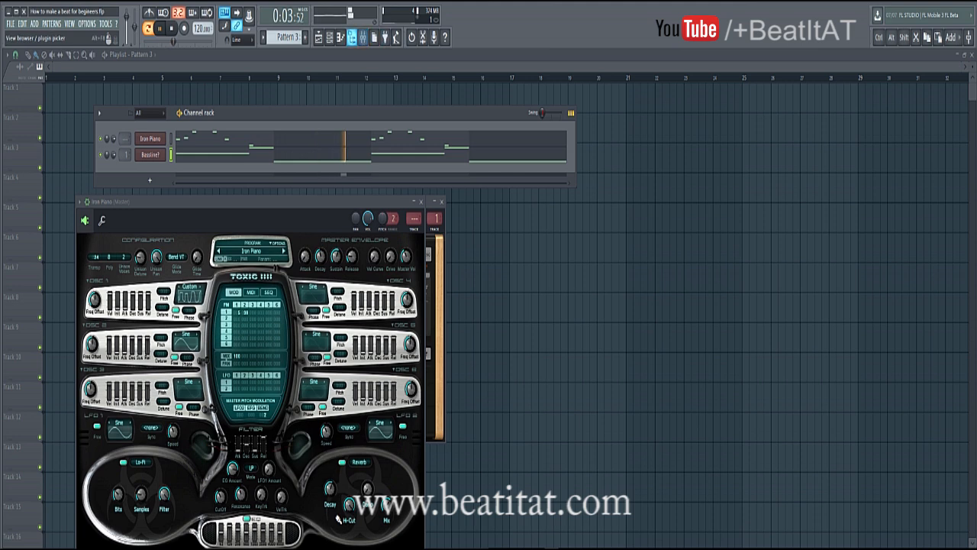
Stop playback and add 808 Smooth (tuned C5) from the 808s folder of AT Sound Kit School of Smoke as a new channel.
key("space")
left_click(352, 36)
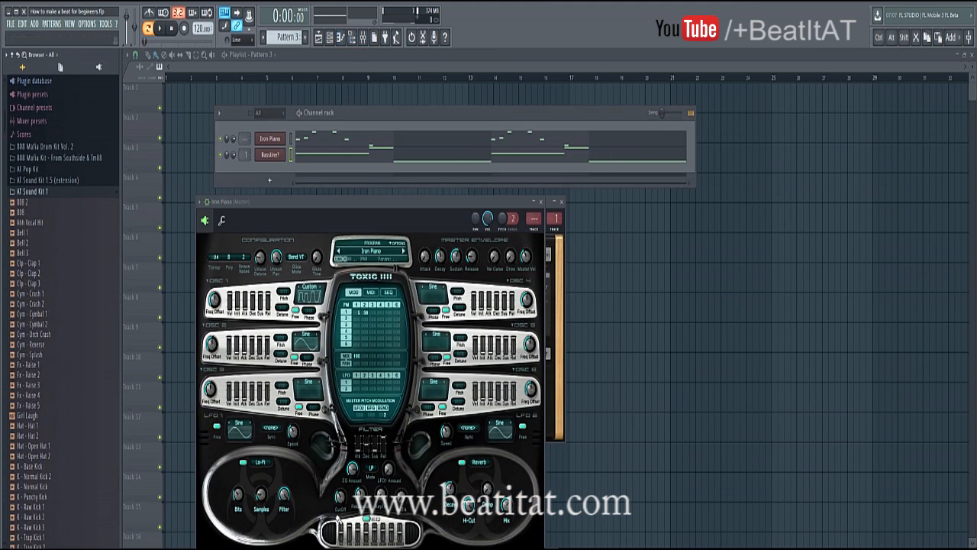
left_click(33, 191)
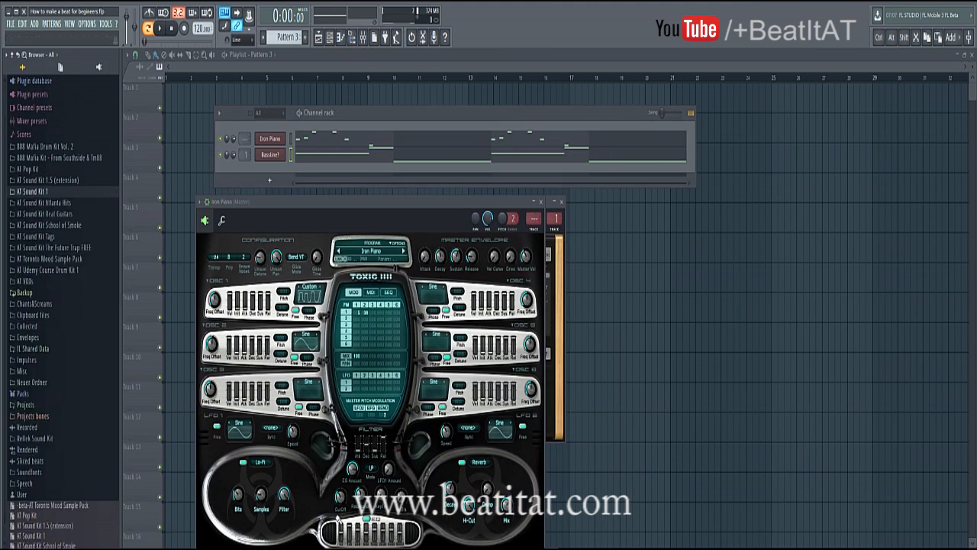
left_click(36, 235)
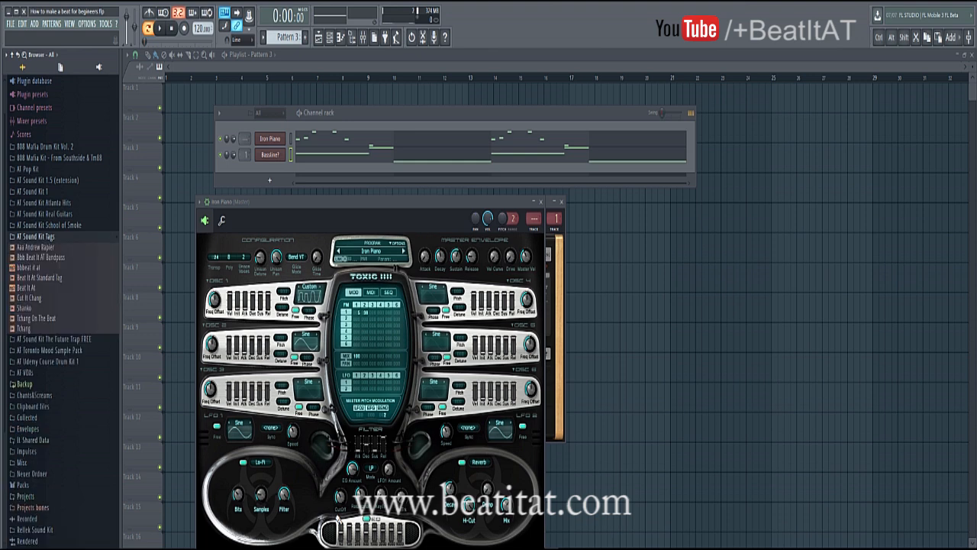
left_click(36, 236)
left_click(48, 225)
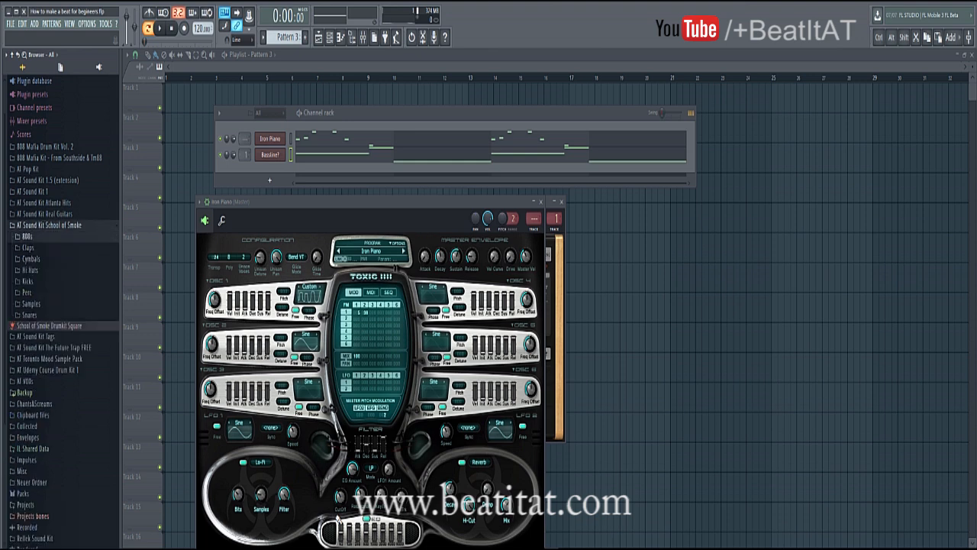
left_click(27, 236)
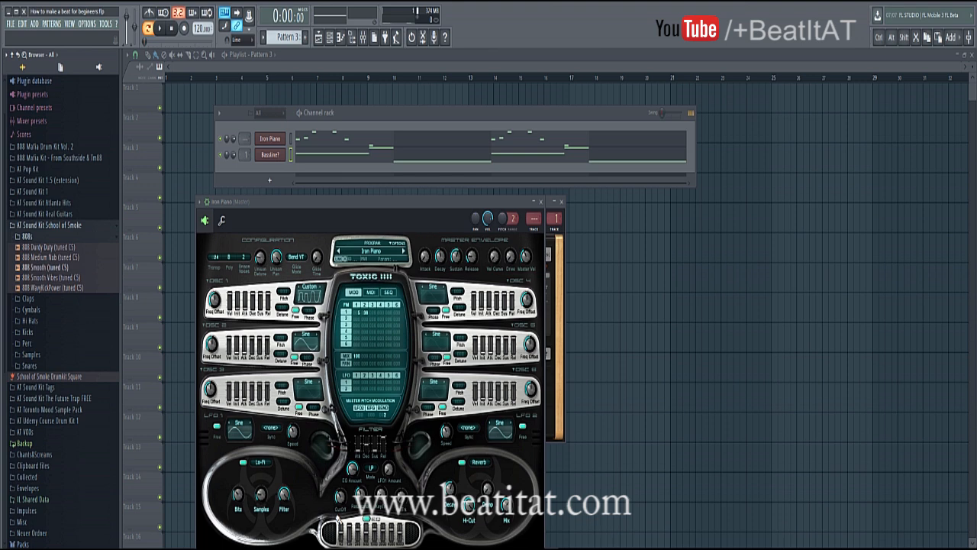
left_click_drag(48, 267, 268, 182)
Normalize the 808 Smooth sample and set its channel to cut itself.
left_click(269, 171)
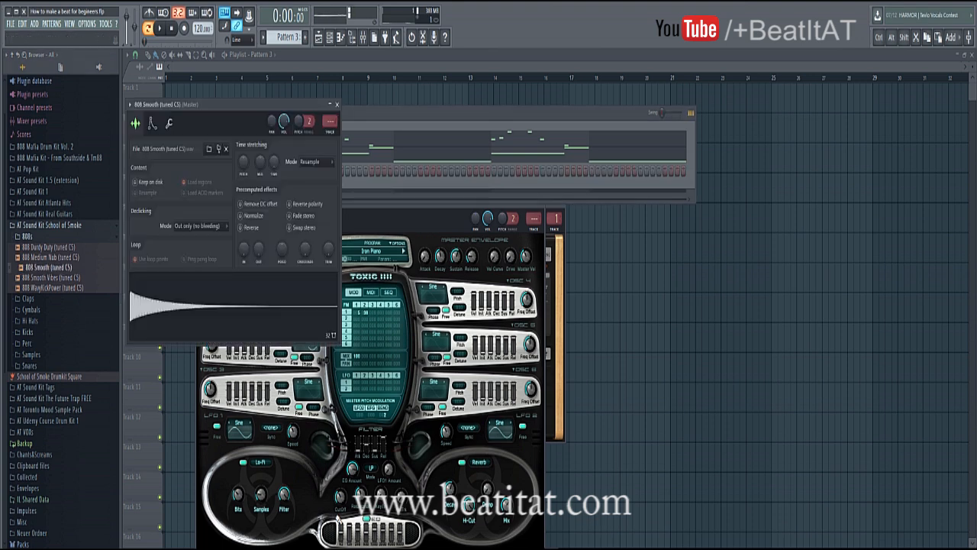
left_click(240, 216)
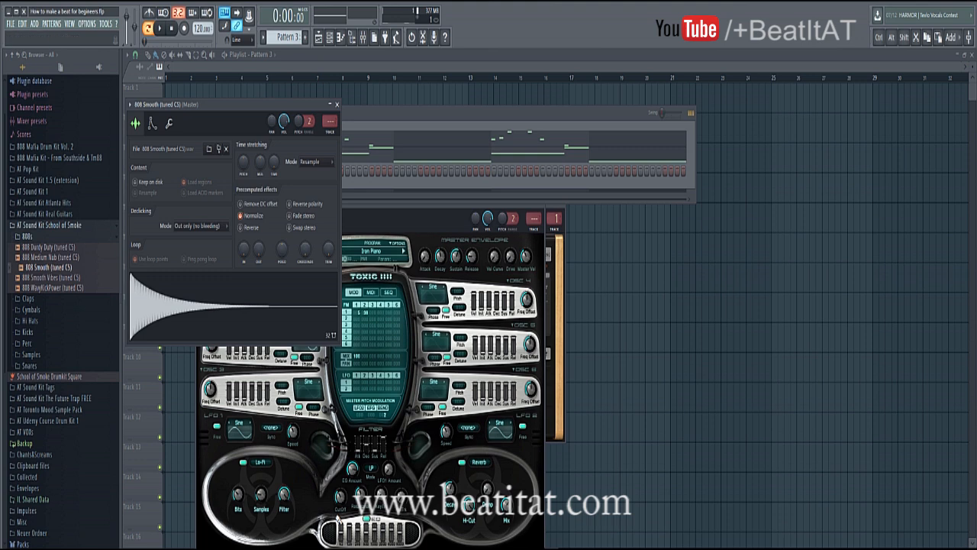
left_click(168, 124)
left_click(143, 252)
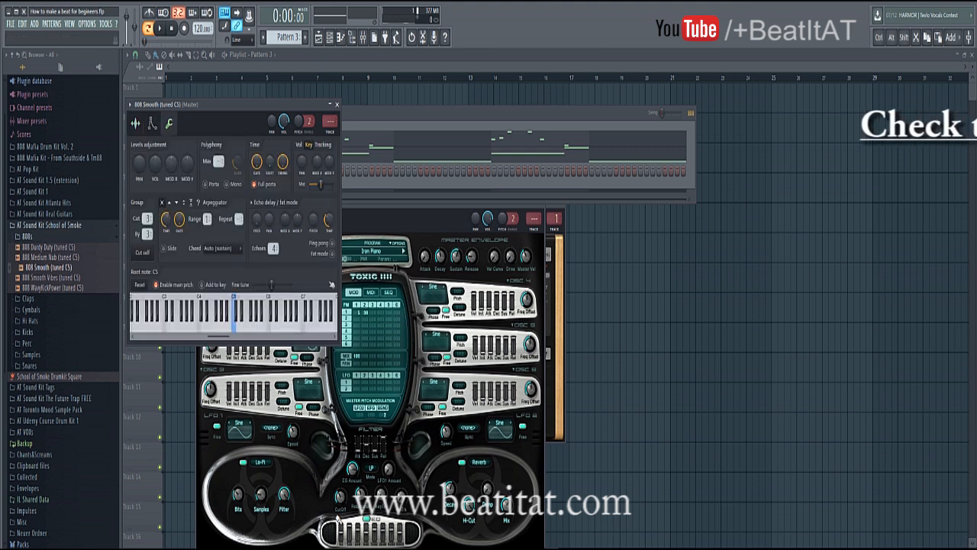
left_click(336, 105)
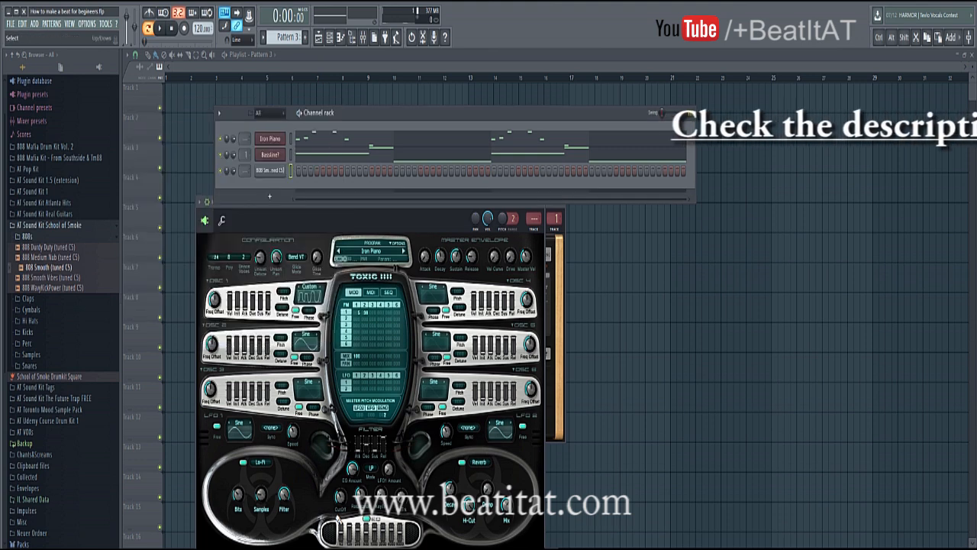
Move all notes from the "Bassline?" channel to the 808 Smooth channel.
left_click(291, 154)
key("ctrl+x")
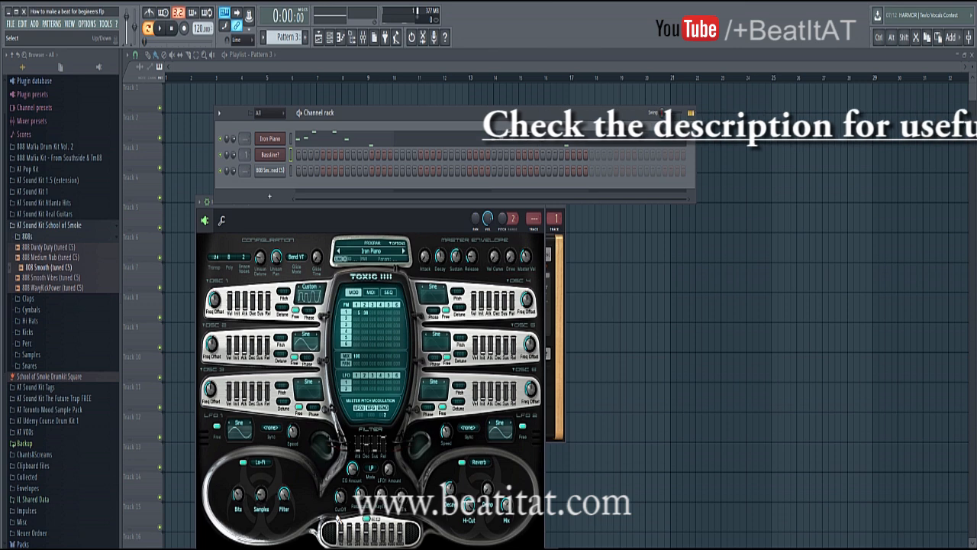
left_click(291, 170)
key("ctrl+v")
Play the pattern while checking the 808 Smooth notes in the piano roll, and stop playback.
key("space")
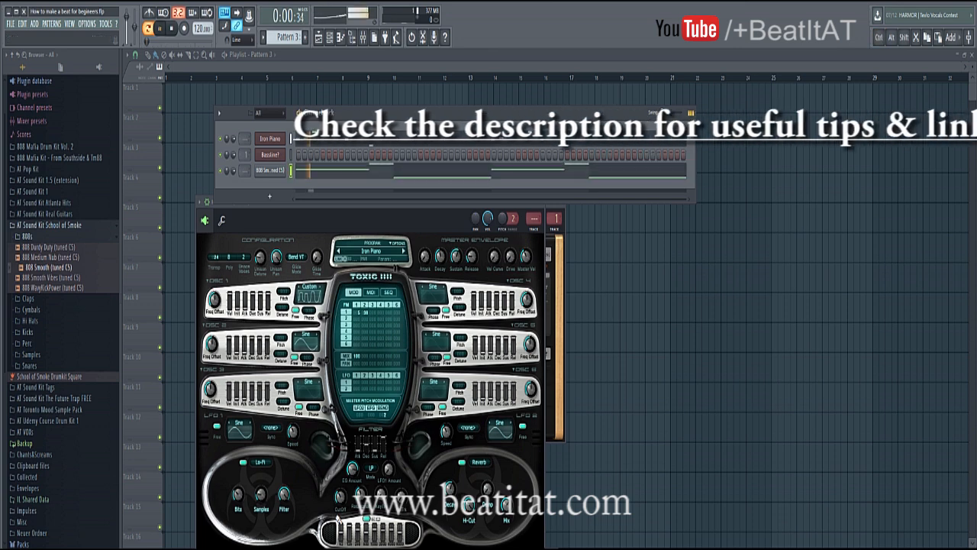
key("F7")
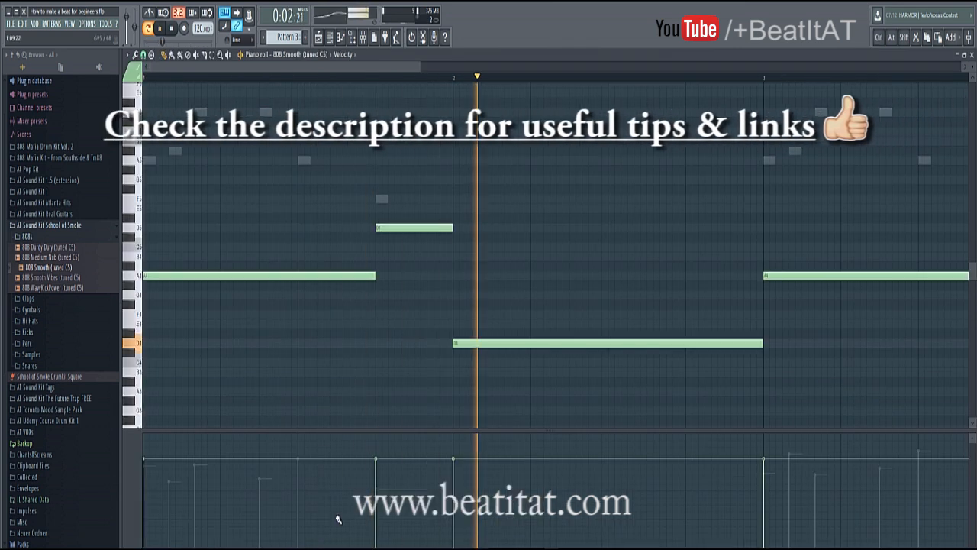
key("F7")
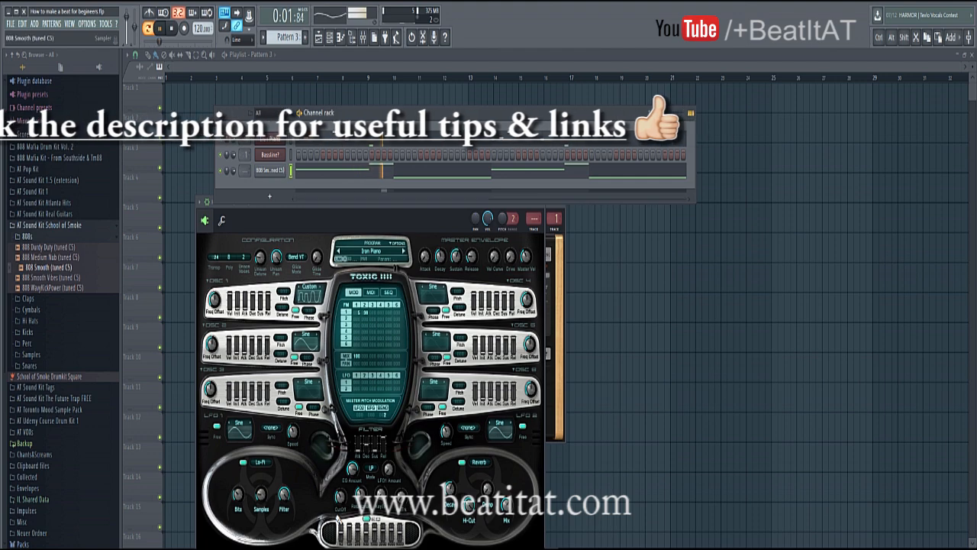
left_click(270, 155)
left_click(270, 154)
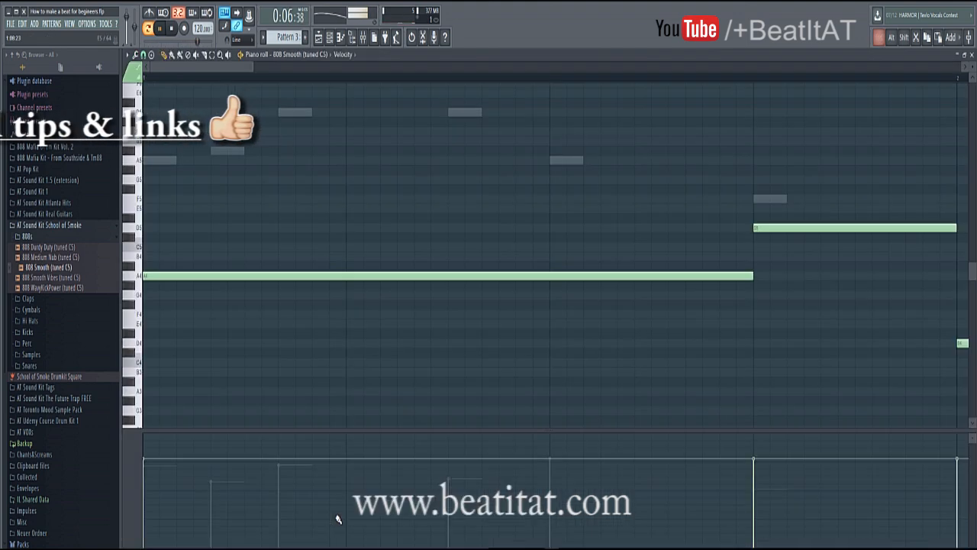
scroll(338, 519, "down", 5)
key("space")
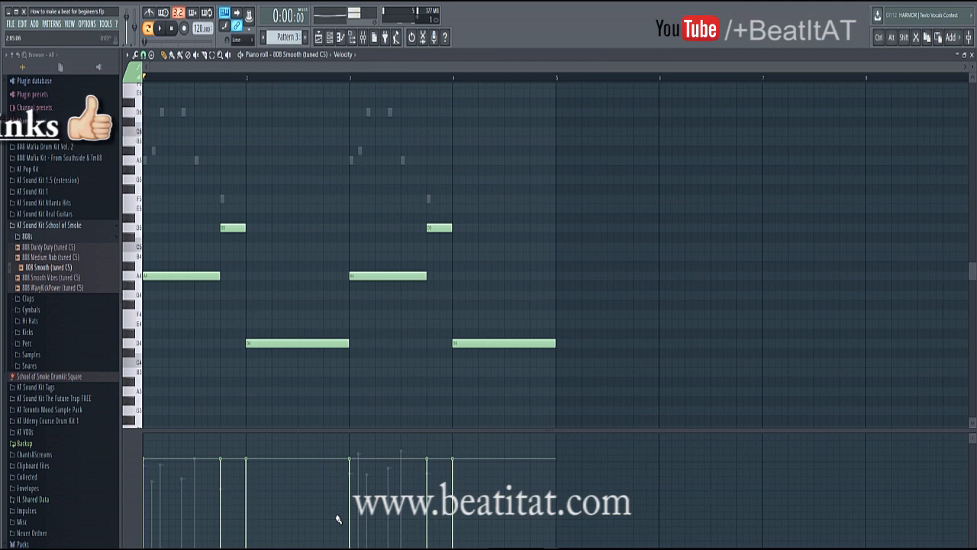
Adjust the piano roll snap and shorten the 808's D4 note in bar 4 to half a bar.
left_click(127, 55)
mouse_move(136, 129)
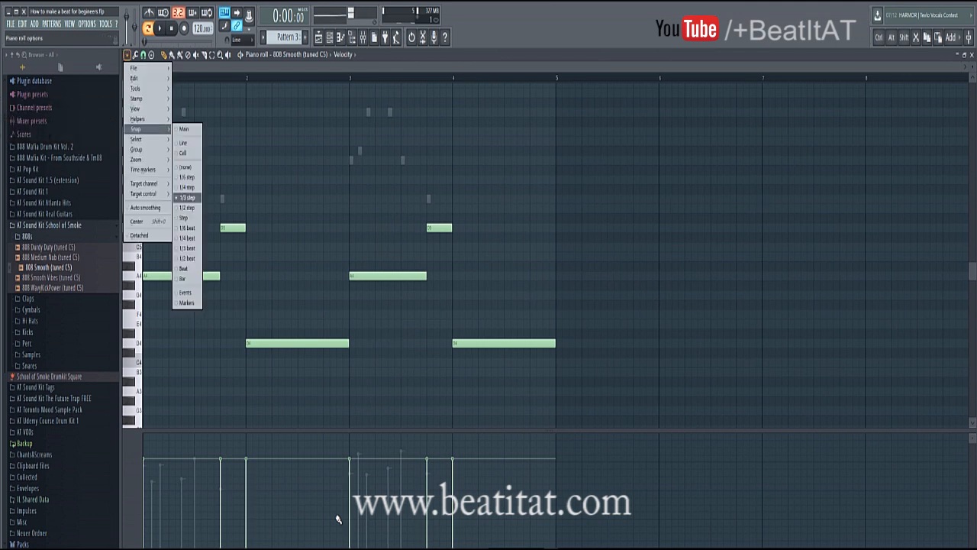
left_click(187, 208)
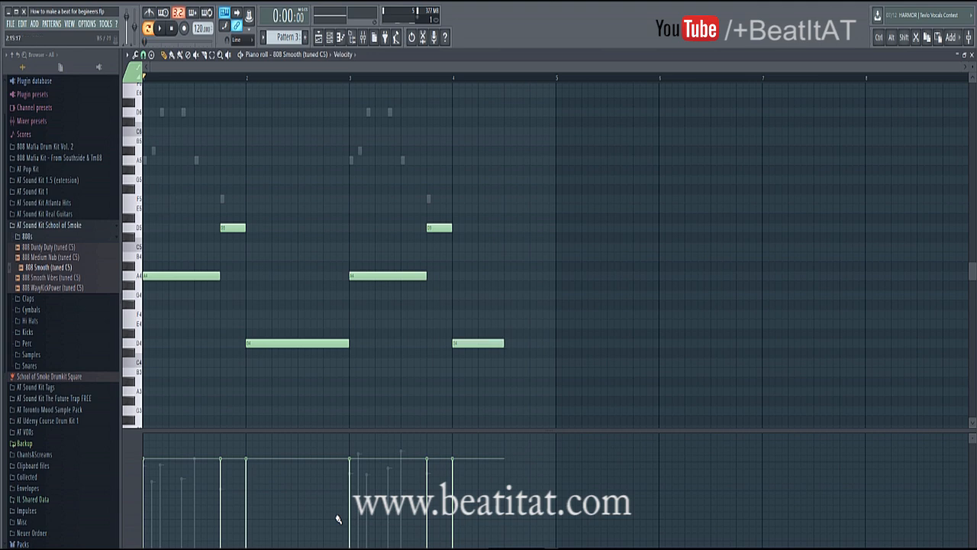
Fill the second half of bar 4 with three short D5 notes followed by three A4 notes, each 0:01:08 long, and play the pattern.
scroll(338, 519, "down", 3)
scroll(338, 520, "up", 2)
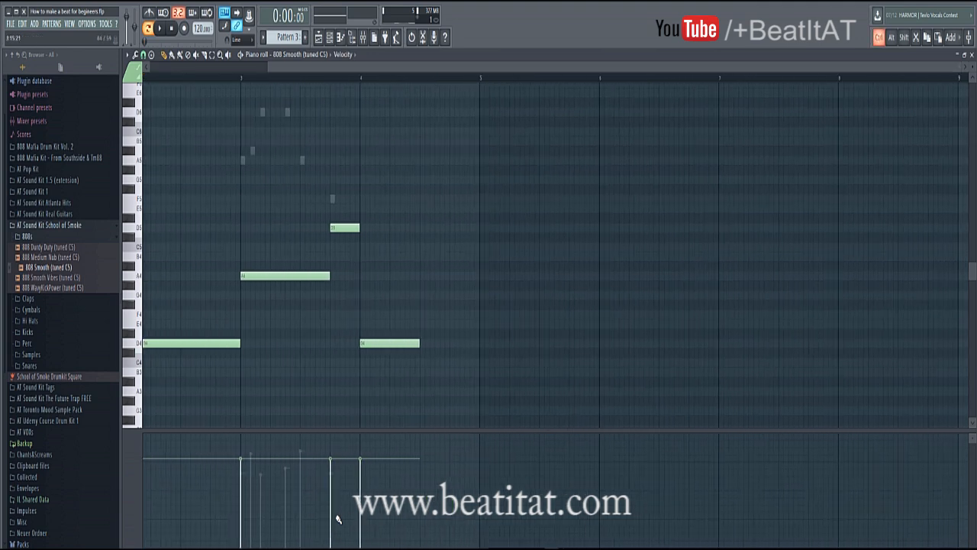
scroll(339, 519, "down", 2)
scroll(338, 519, "down", 3)
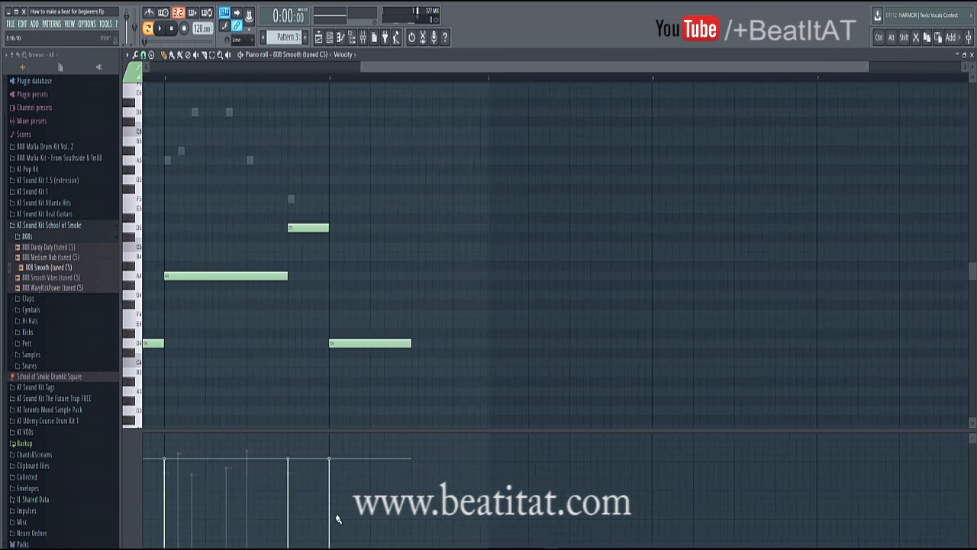
left_click(394, 228)
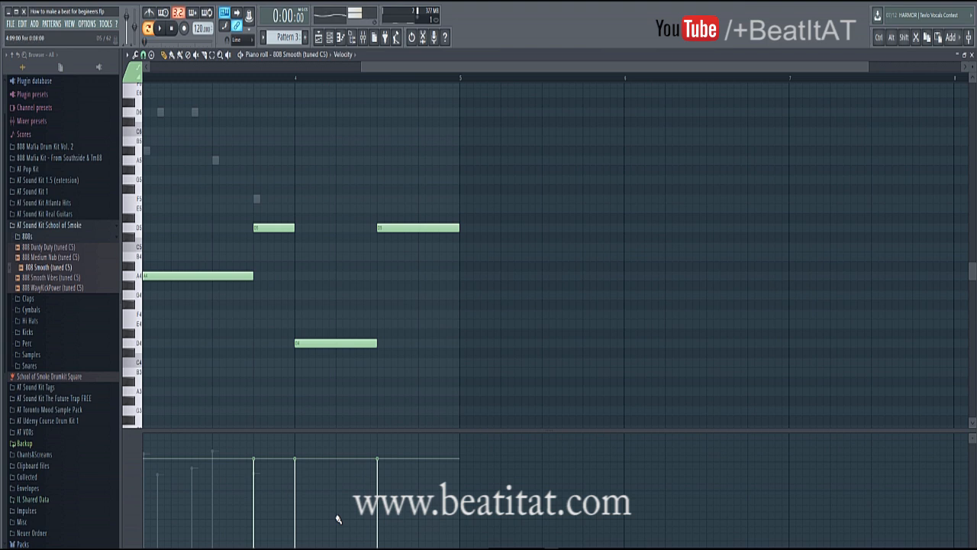
left_click_drag(458, 229, 407, 244)
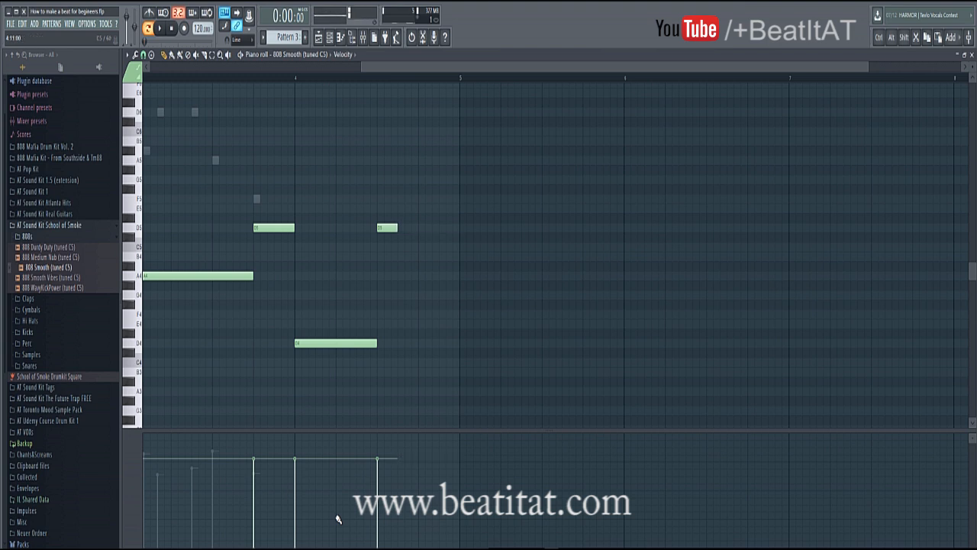
left_click_drag(398, 228, 406, 228)
key("space")
left_click_drag(428, 275, 421, 276)
left_click_drag(439, 276, 449, 276)
scroll(458, 276, "down", 3)
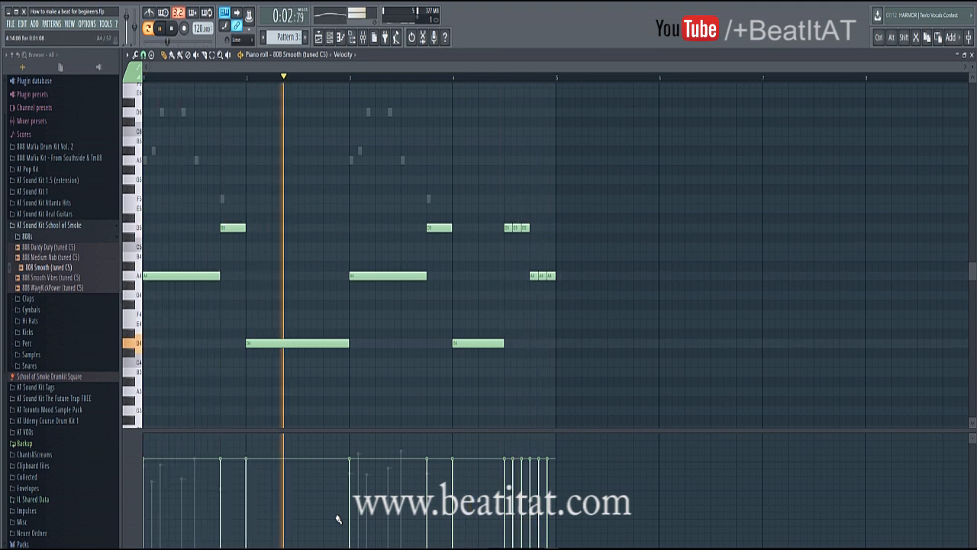
Close the 808 piano roll and insert a Harmor channel above Iron Piano.
key("Escape")
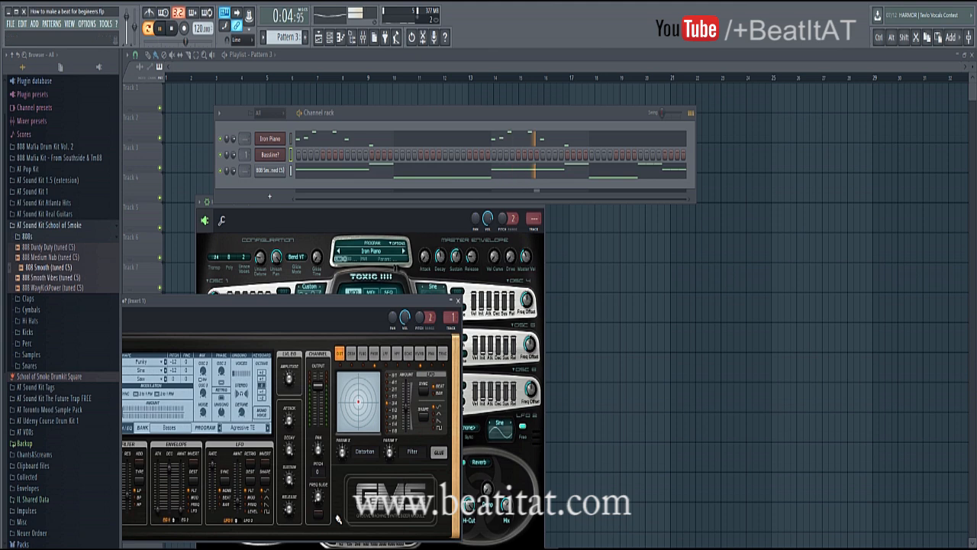
key("Escape")
right_click(270, 139)
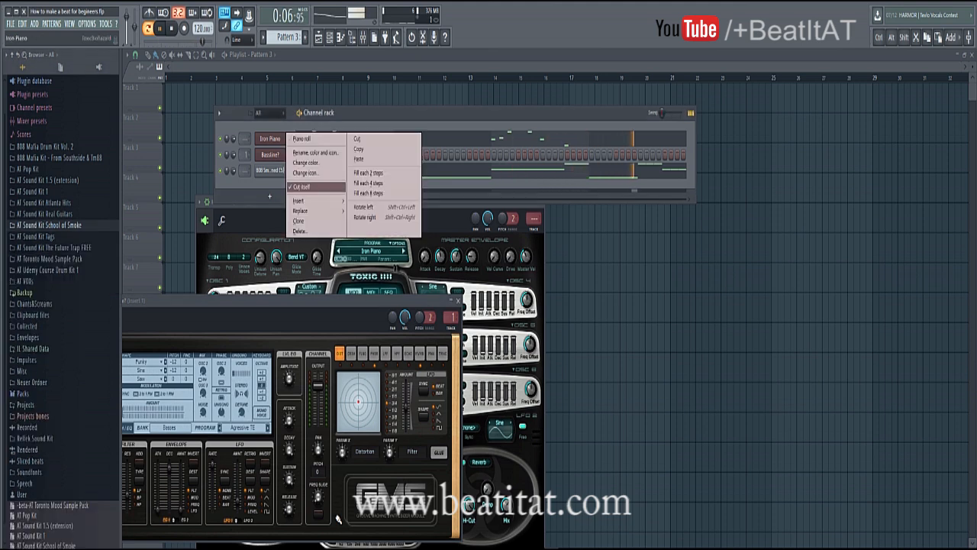
mouse_move(314, 200)
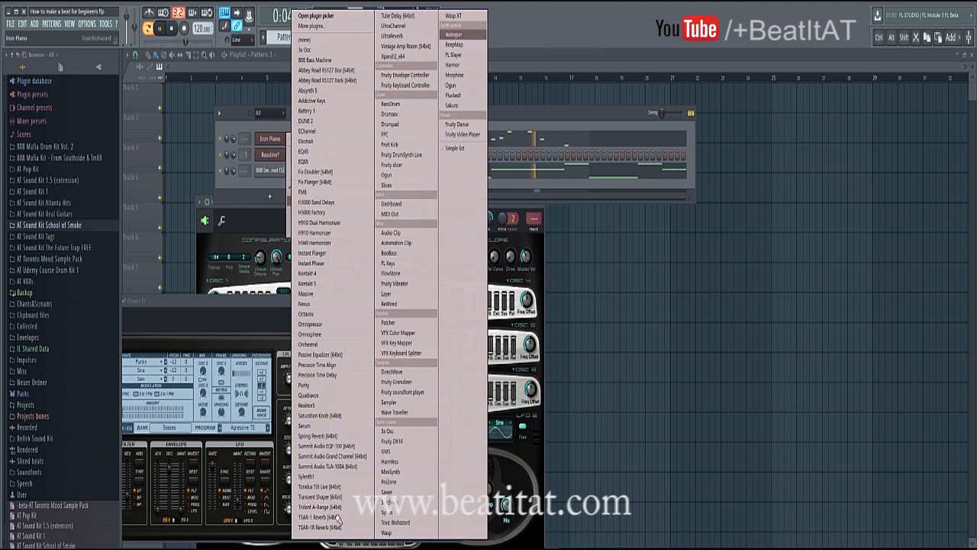
key("Return")
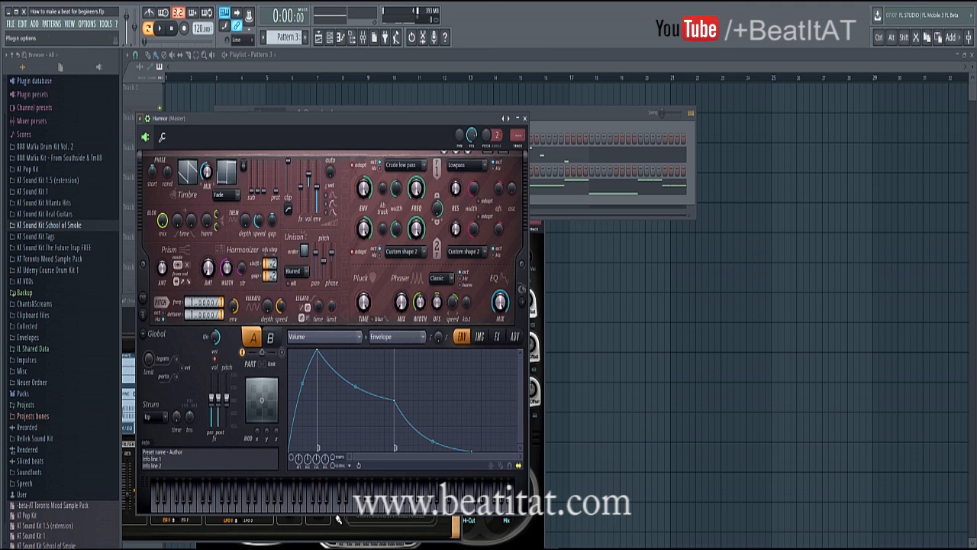
Audition Harmor's percussion presets Metal thingy and Moon drum, and load the Forest preset.
left_click(139, 118)
mouse_move(151, 150)
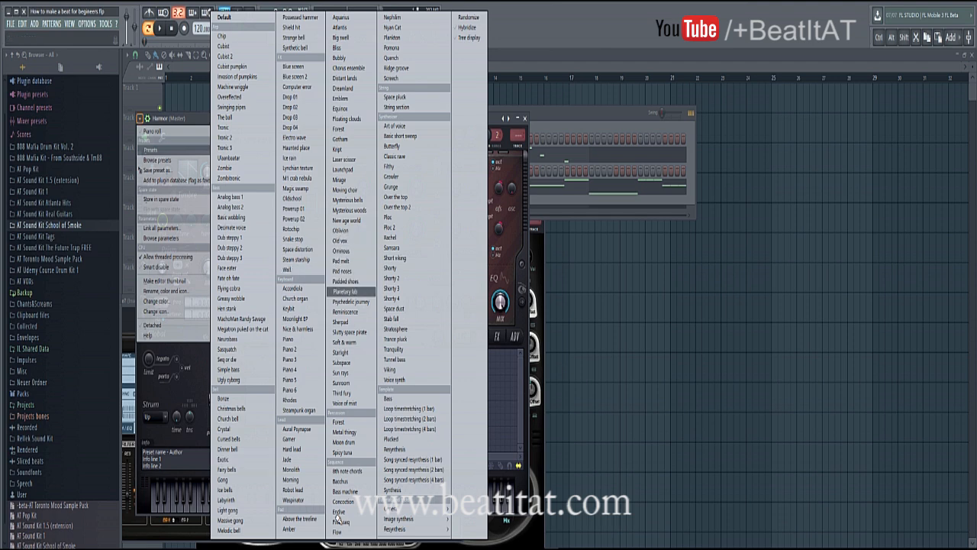
left_click(343, 431)
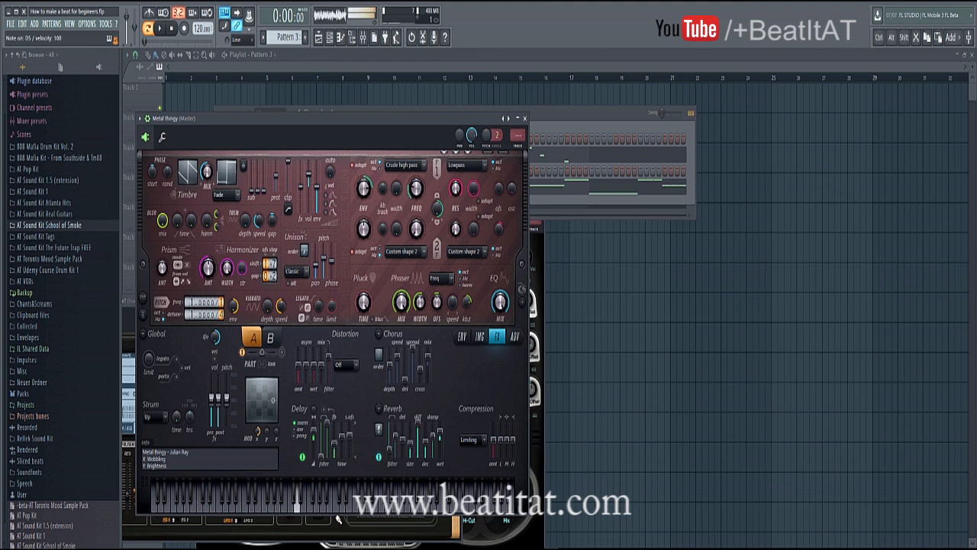
left_click(509, 119)
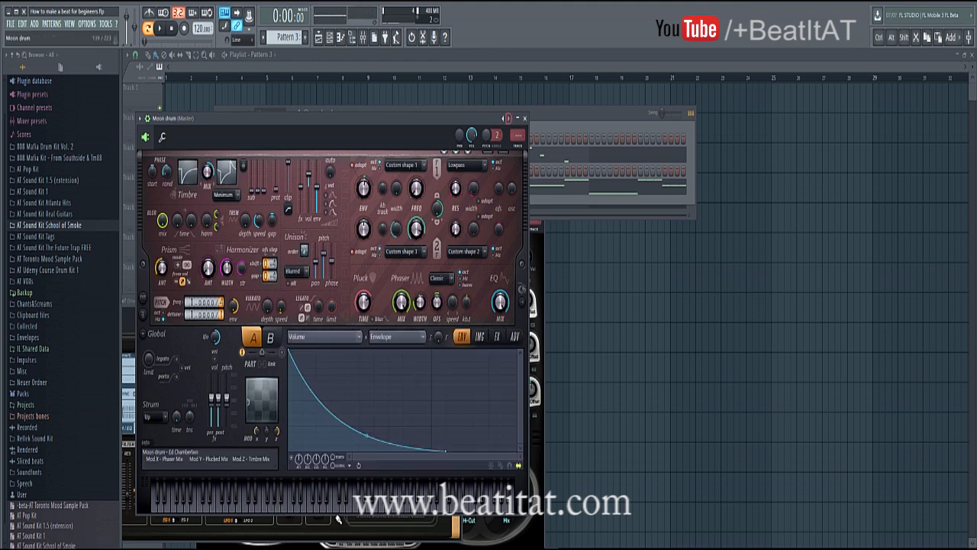
left_click(503, 118)
left_click(503, 118)
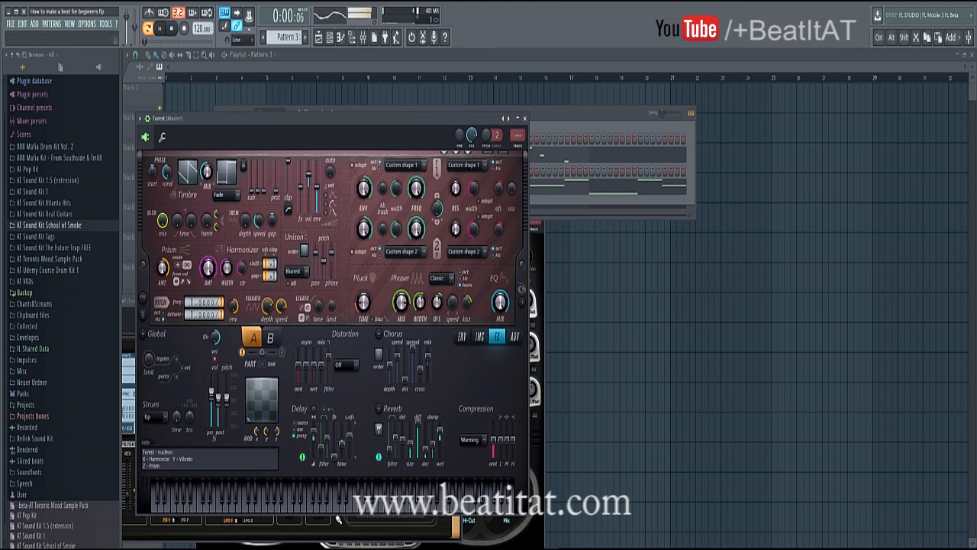
key("6")
Open the Forest channel's piano roll and place a D7 note on beat 4 of bar 1.
left_click(561, 113)
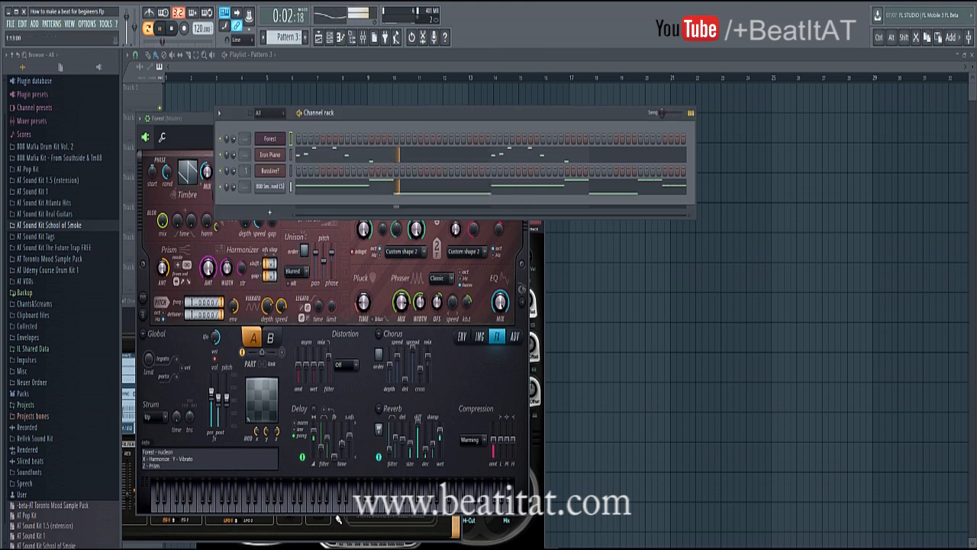
right_click(284, 138)
left_click(306, 139)
scroll(266, 170, "down", 4)
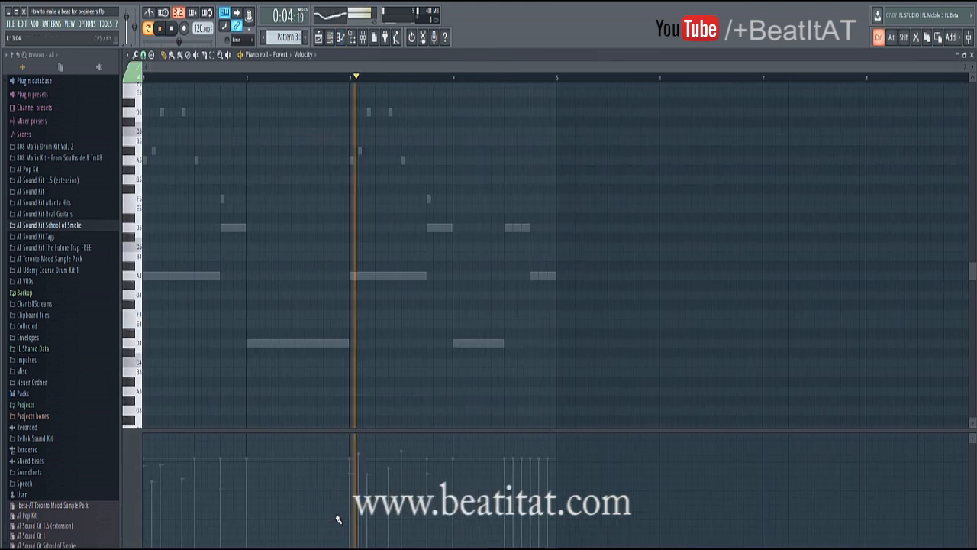
key("space")
left_click(223, 122)
right_click(223, 122)
scroll(220, 130, "up", 1)
left_click(220, 112)
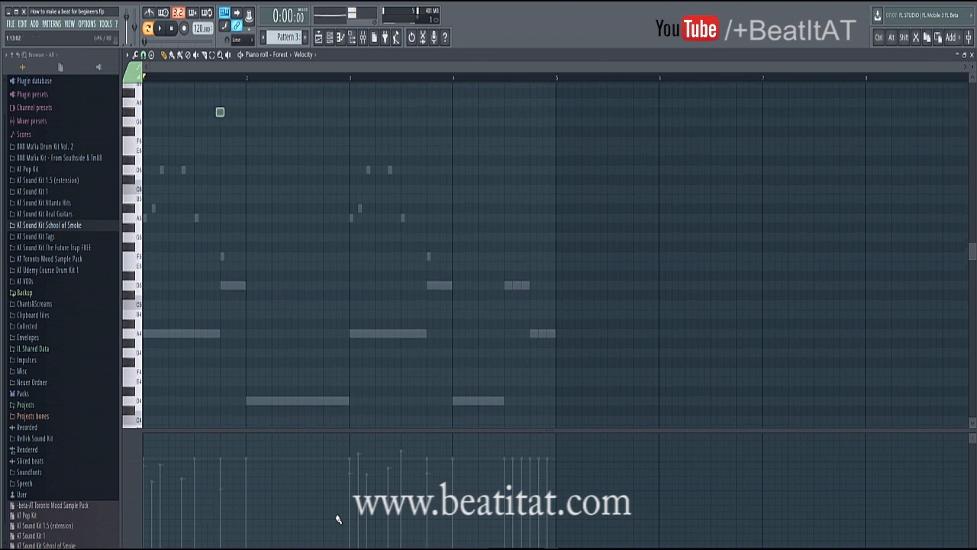
left_click(223, 285)
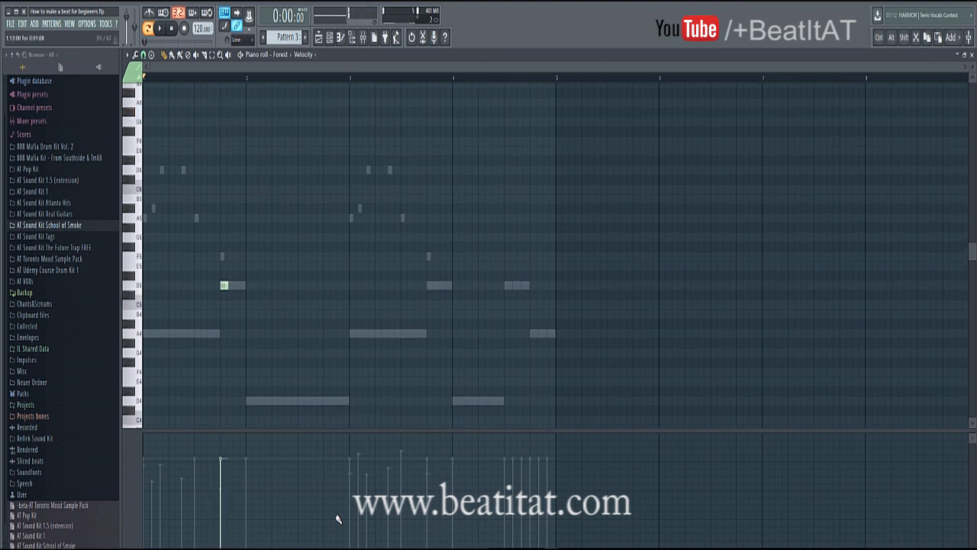
key("ctrl+Up")
Add one A7 note near the end of bar 1 and another early in bar 2, and play the pattern.
scroll(225, 284, "up", 3)
key("space")
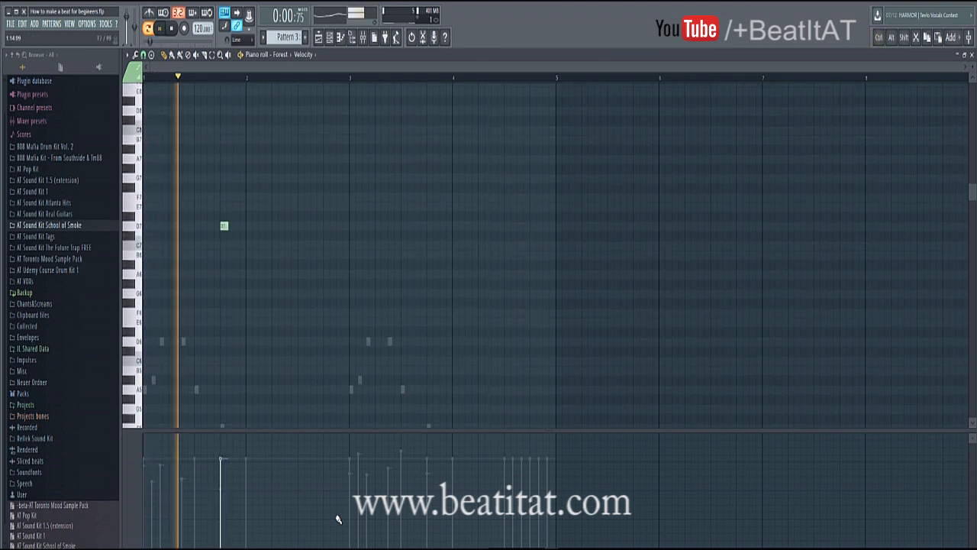
left_click(236, 199)
right_click(236, 199)
key("space")
left_click(236, 159)
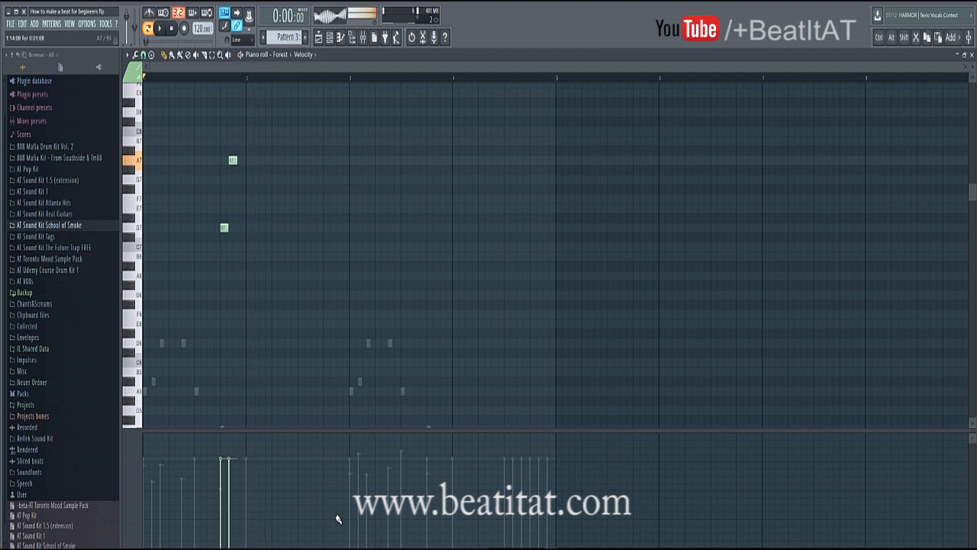
key("space")
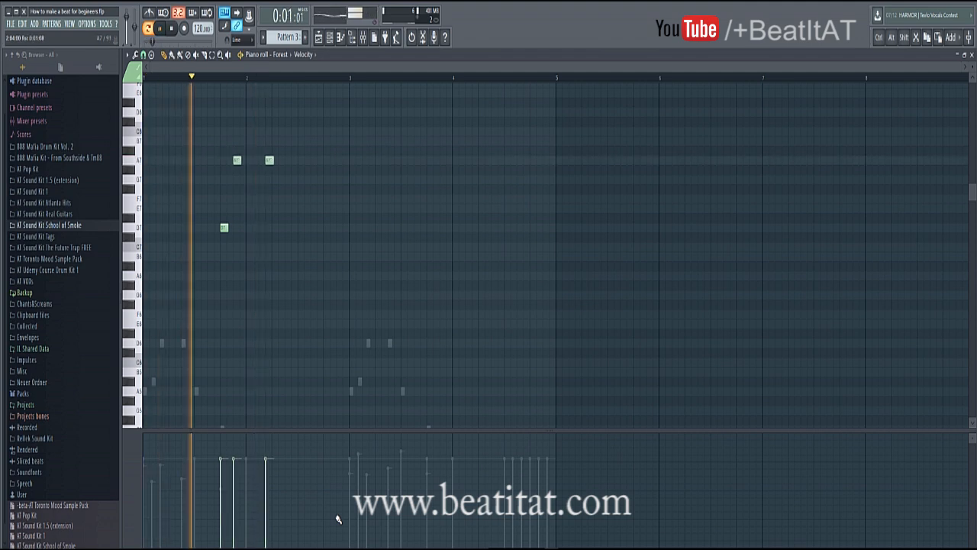
Move the A7 note in bar 2 slightly earlier and play the pattern again.
left_click(267, 160)
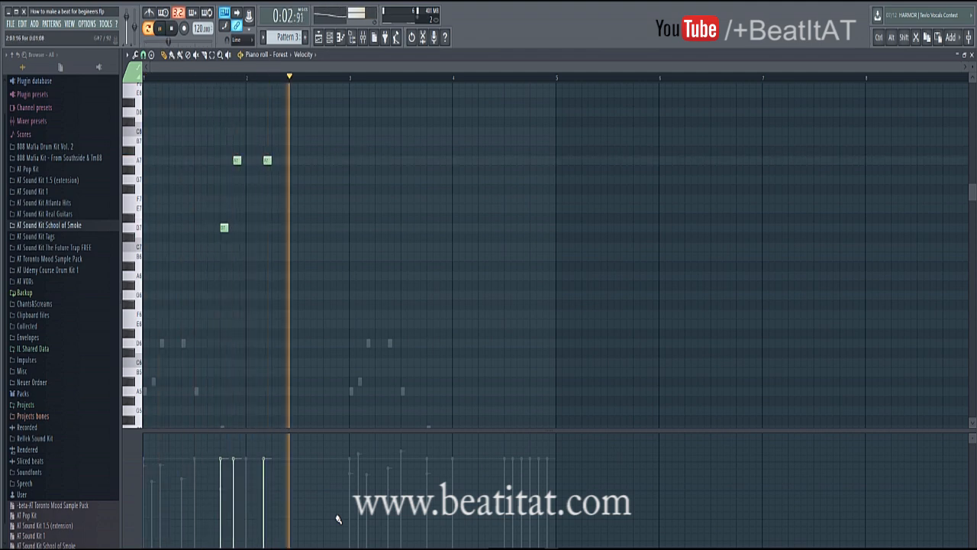
key("space")
left_click_drag(267, 160, 263, 161)
key("space")
scroll(283, 169, "down", 2)
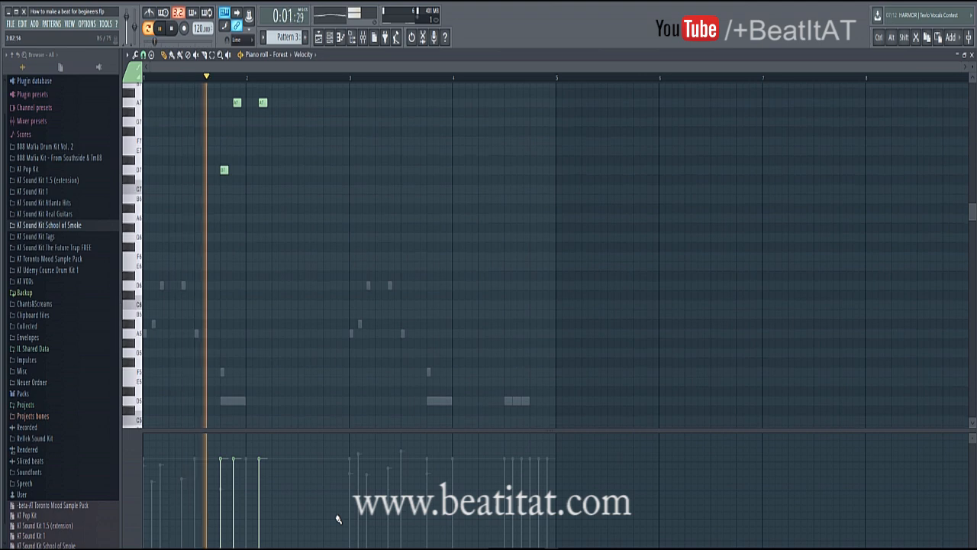
left_click(361, 323)
right_click(362, 324)
key("space")
left_click(285, 160)
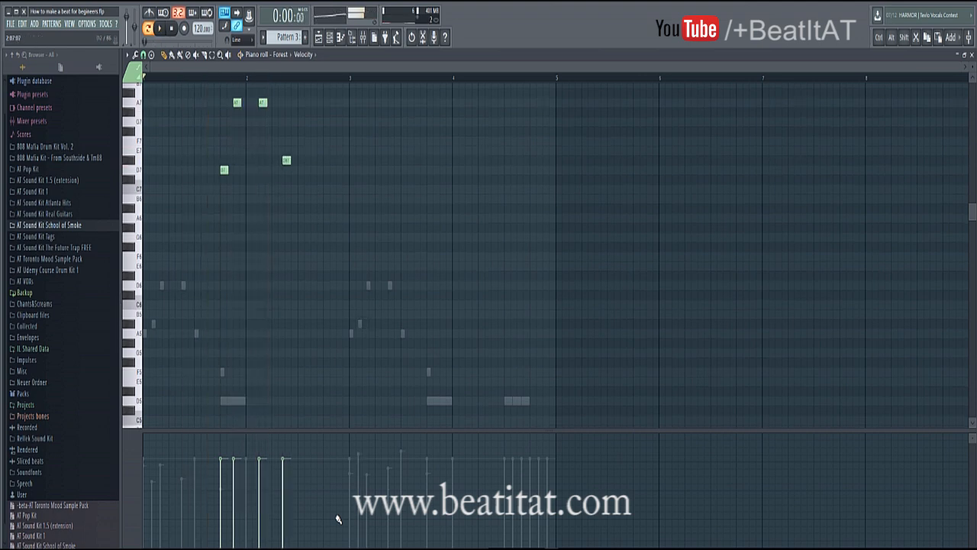
right_click(285, 159)
left_click_drag(278, 160, 278, 151)
right_click(278, 150)
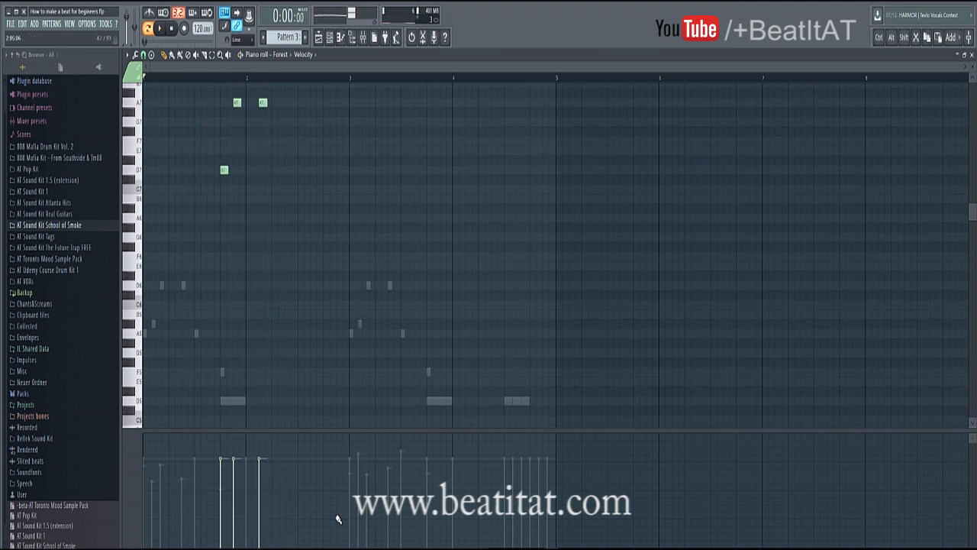
Add a D#7 note just after the A7 in bar 2 while the pattern plays.
key("space")
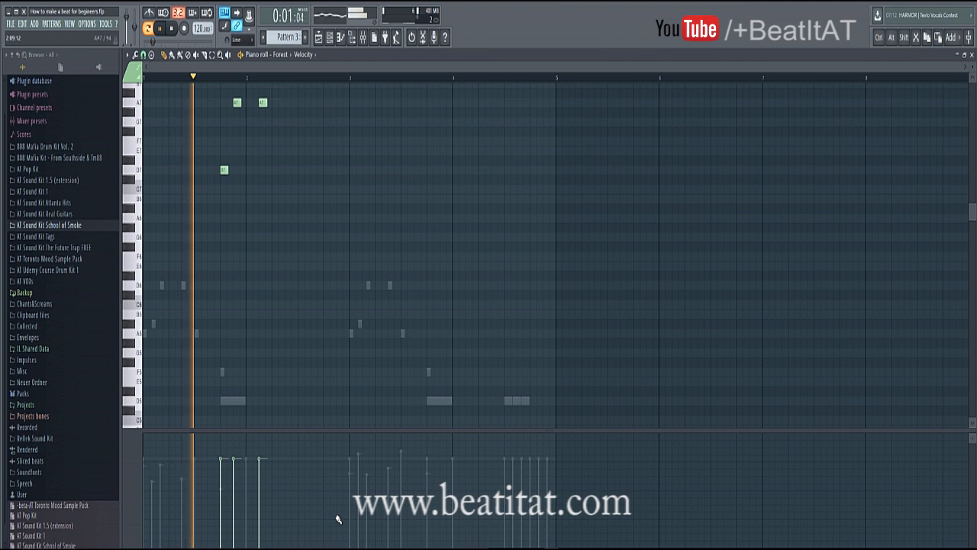
left_click(290, 159)
right_click(290, 159)
left_click(275, 161)
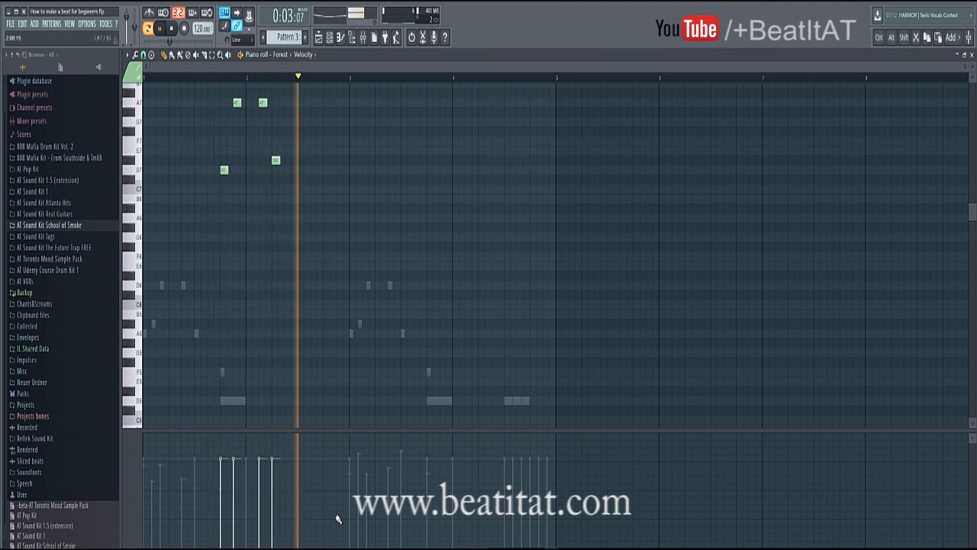
Add an A6 note halfway through bar 2, play the pattern, and copy the whole Forest phrase into bars 3 and 4.
key("space")
left_click(303, 207)
right_click(304, 207)
left_click_drag(298, 208, 304, 218)
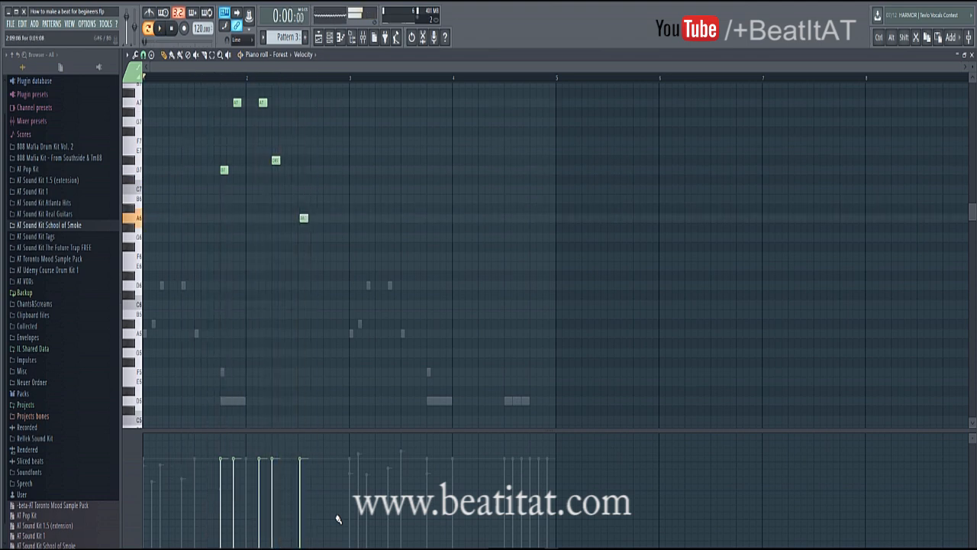
key("space")
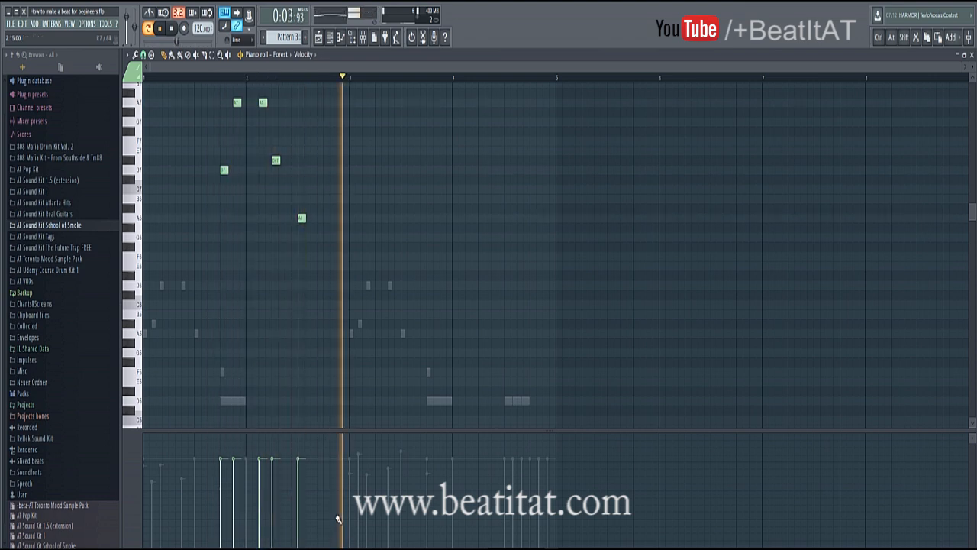
key("ctrl+a")
mouse_move(276, 160)
left_mouse_down()
mouse_move(446, 169)
mouse_move(430, 169)
left_mouse_up()
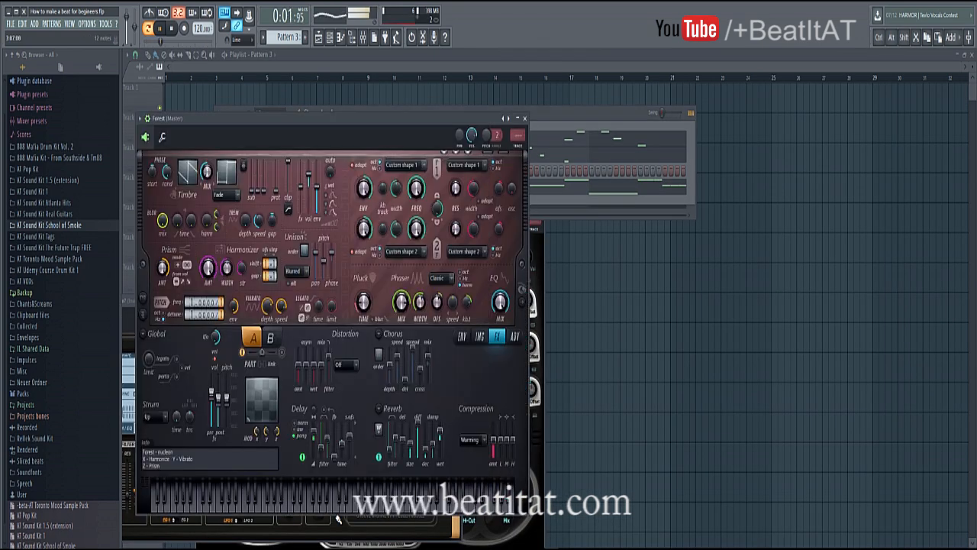
Route Forest to mixer track 2 and load Fruity parametric EQ 2 in its first effect slot.
key("F9")
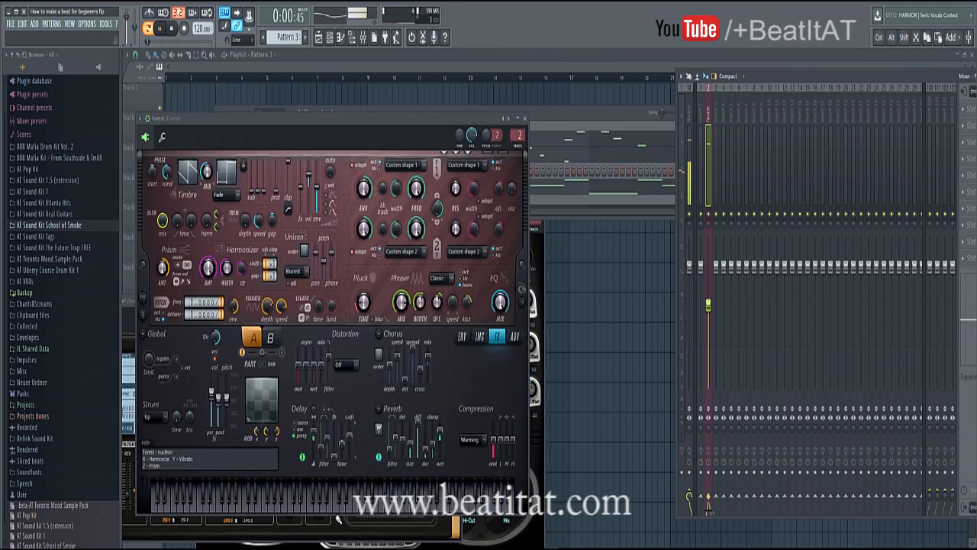
left_click_drag(855, 76, 649, 84)
left_click(757, 118)
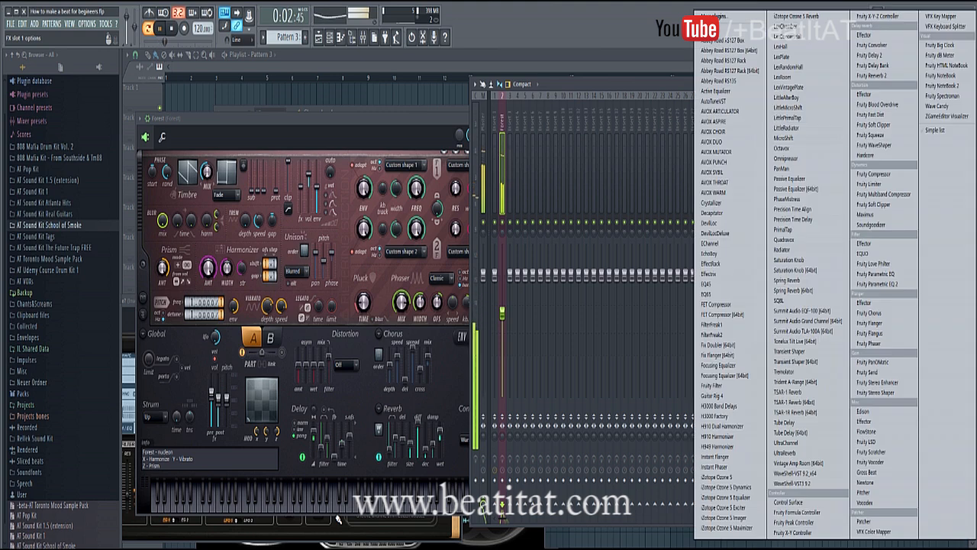
left_click(878, 283)
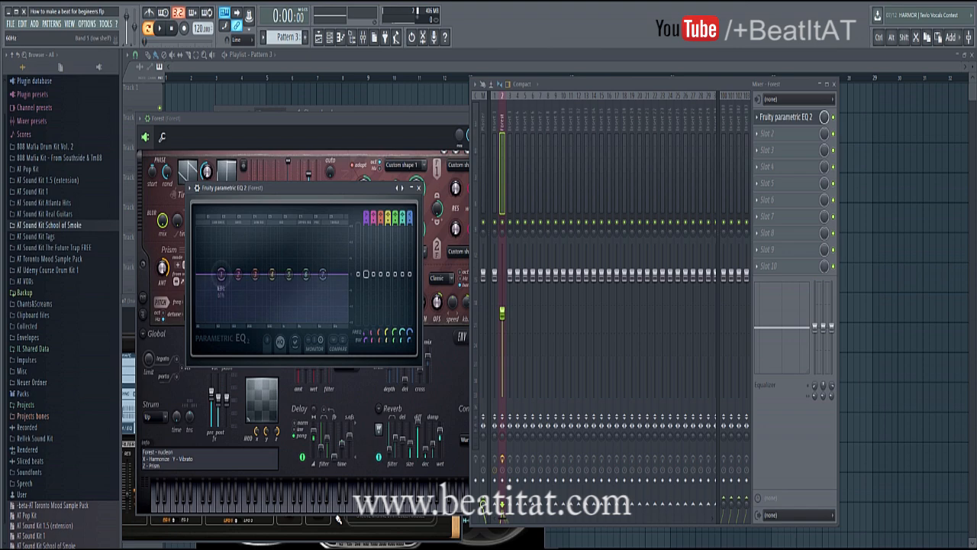
Turn EQ band 1 into a high-pass filter that cuts Forest's low frequencies, and move the Harmor window clear of the mixer.
left_click_drag(221, 274, 230, 320)
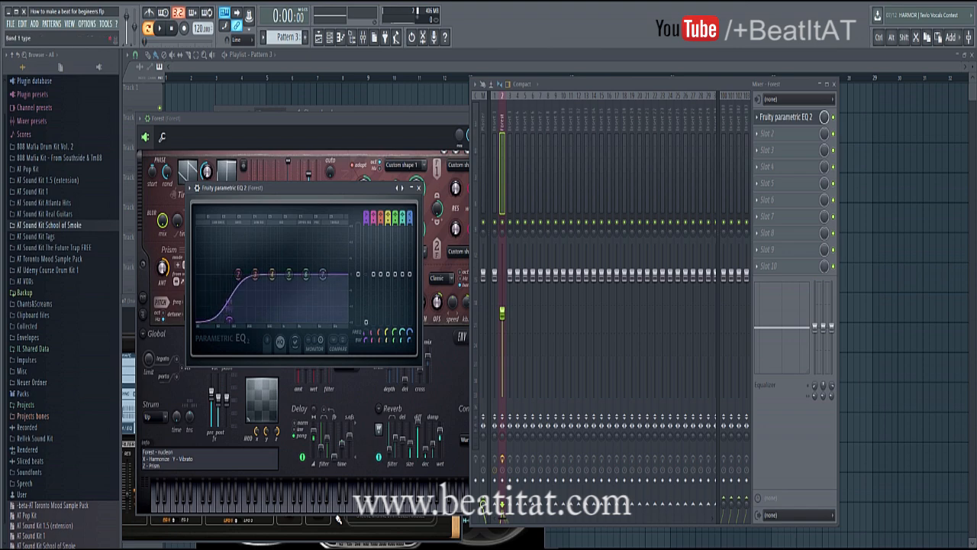
mouse_move(366, 218)
left_mouse_down()
mouse_move(367, 239)
mouse_move(366, 228)
left_mouse_up()
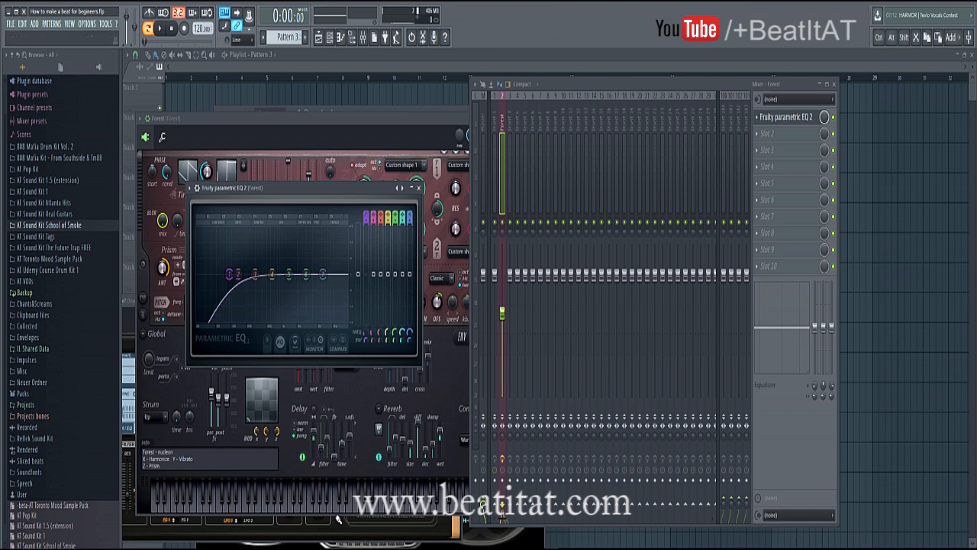
left_click_drag(457, 119, 357, 112)
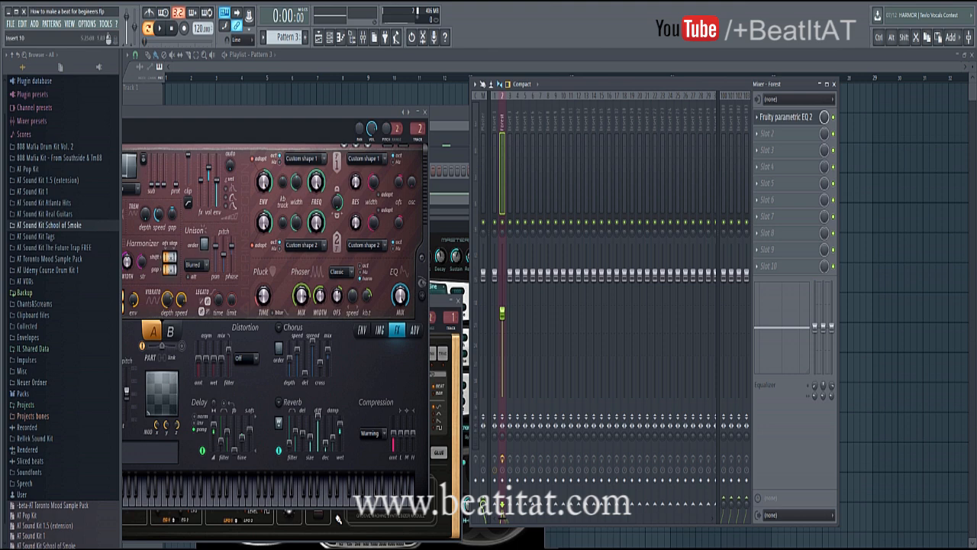
Step through mixer inserts 3 to 8 and back to insert 4 to examine the unused tracks.
left_click(510, 114)
key("Right")
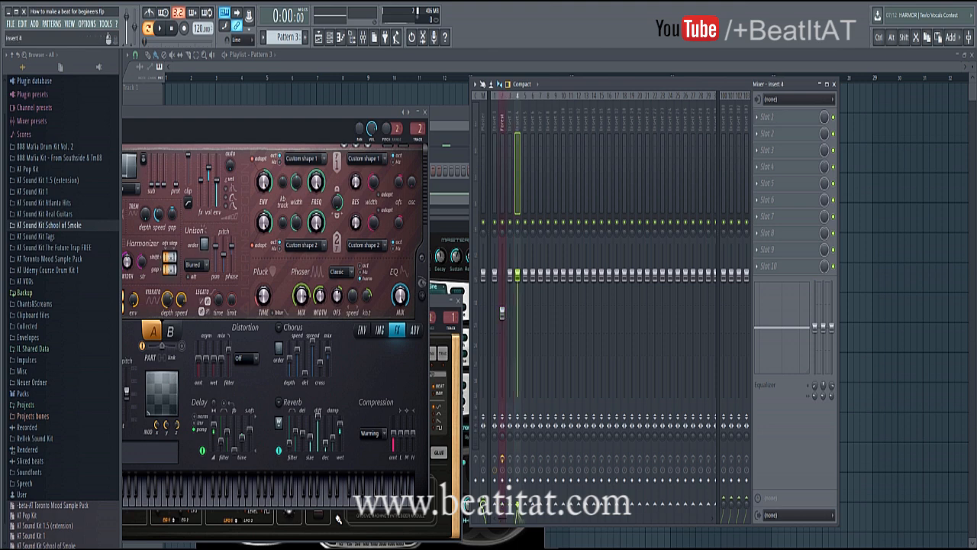
key("Right")
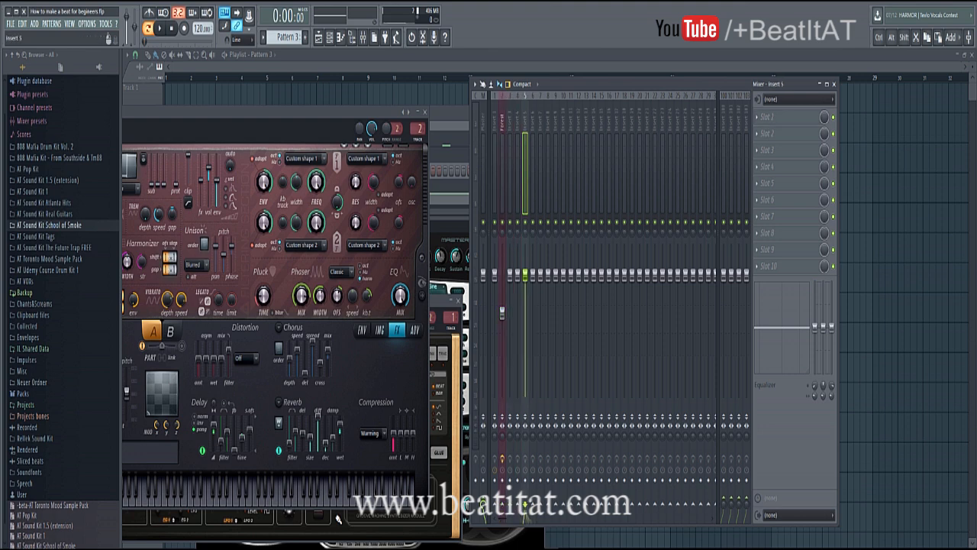
key("Right")
key("Right")
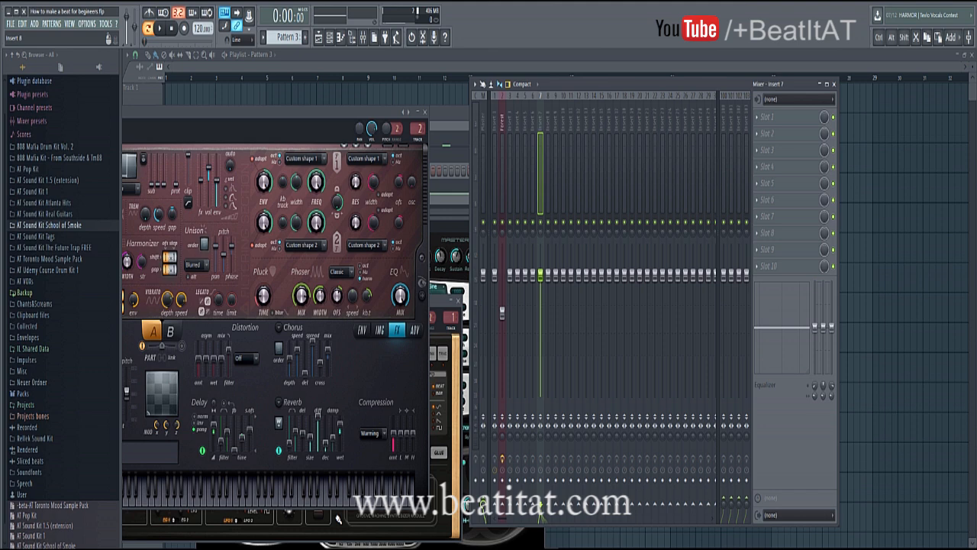
key("Right")
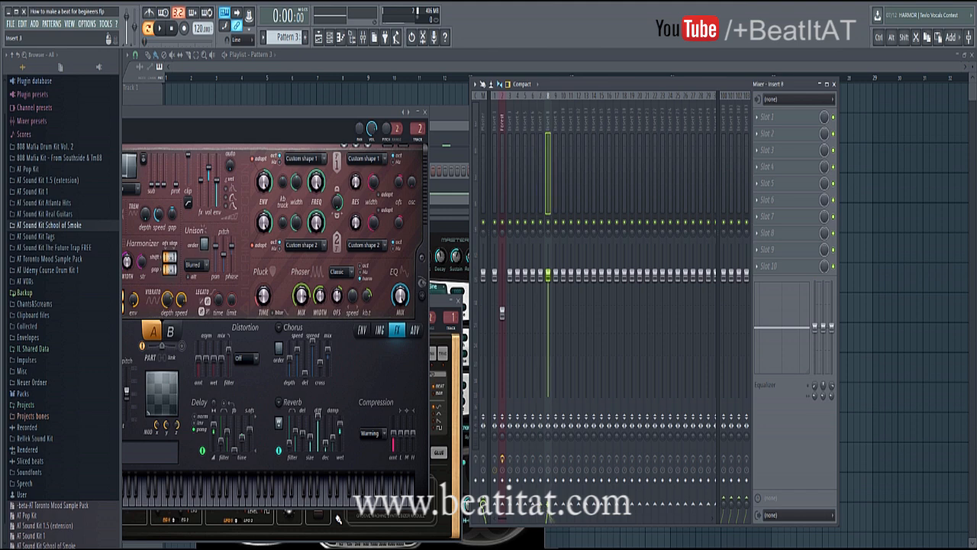
key("Left")
key("Left")
key("Left")
key("Left")
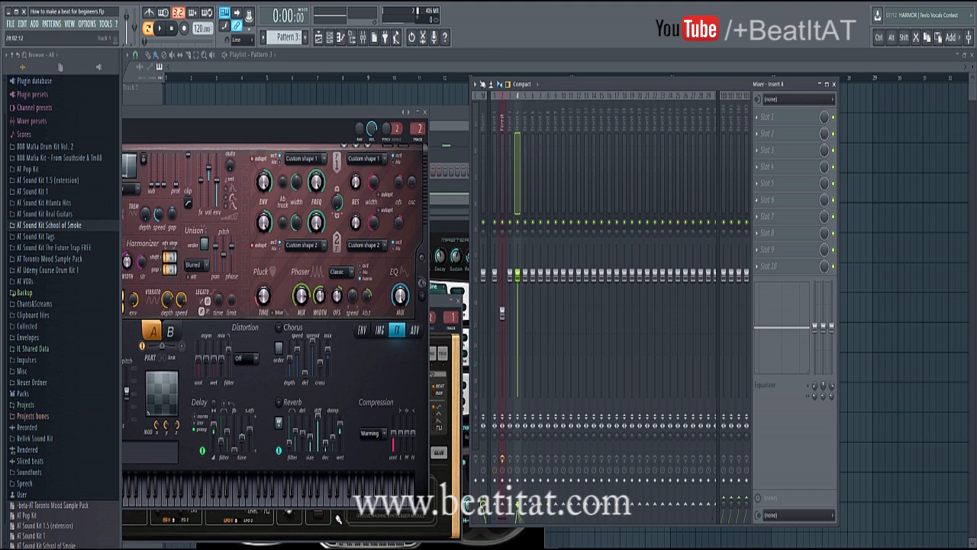
Move the mixer aside and, while playing the pattern, raise the high-pass cutoff of Forest's EQ and slightly dip an upper band.
left_click_drag(648, 84, 741, 68)
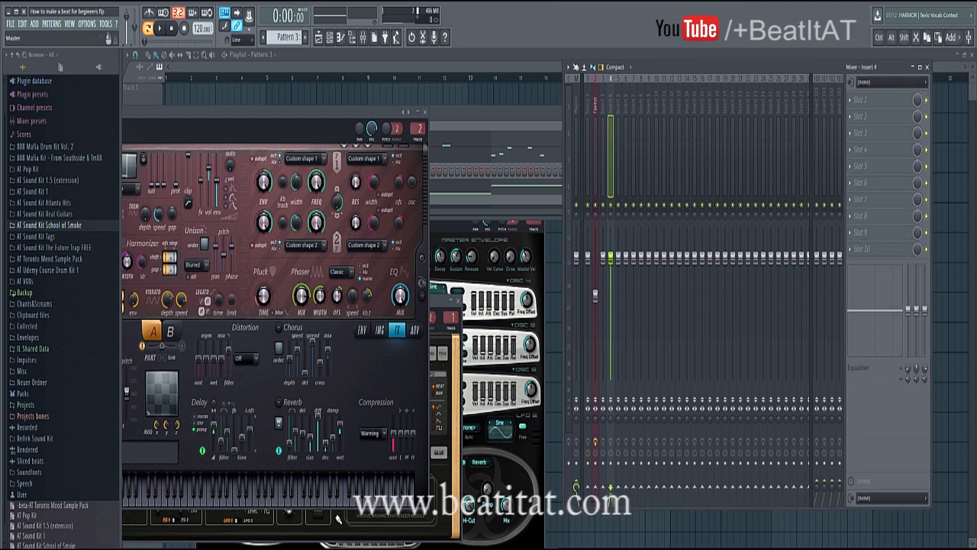
left_click(577, 156)
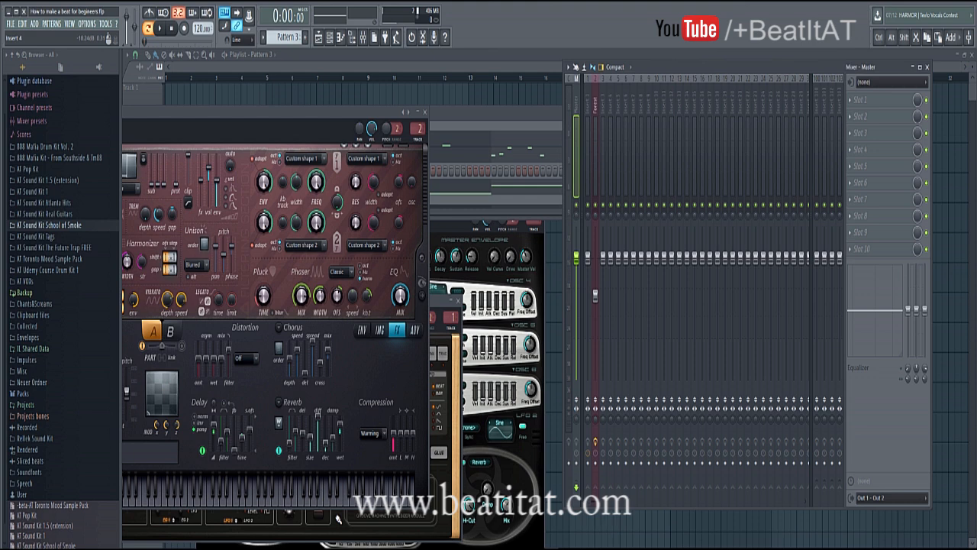
left_click(596, 140)
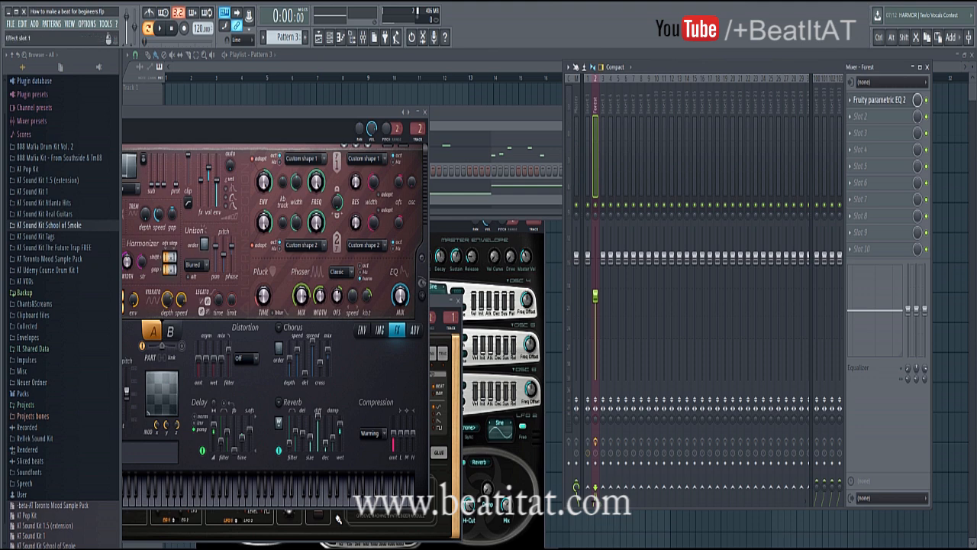
left_click(878, 100)
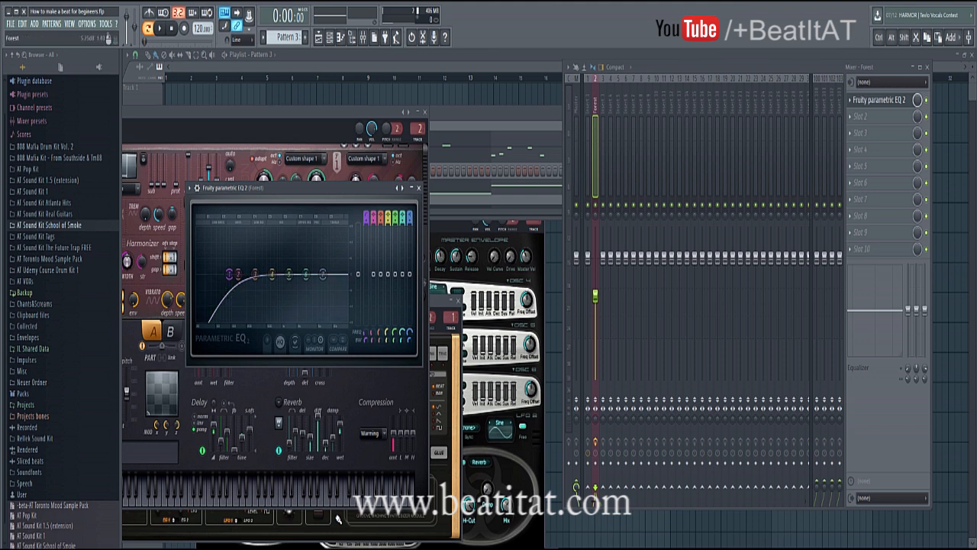
key("space")
left_click_drag(229, 275, 331, 274)
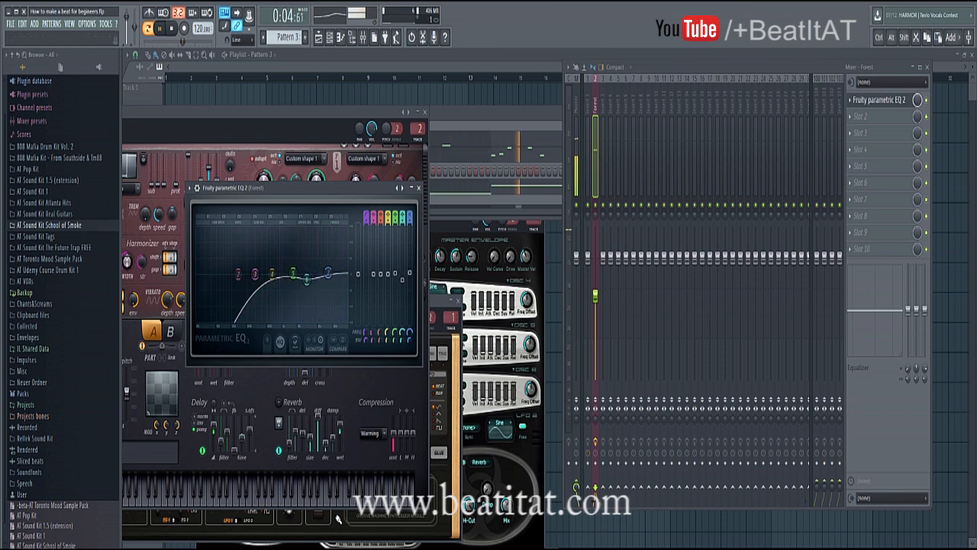
left_click(418, 188)
Load Fruity Reeverb 2 in Forest's fourth effect slot, stop playback, and lower Forest's mixer level slightly.
left_click(850, 146)
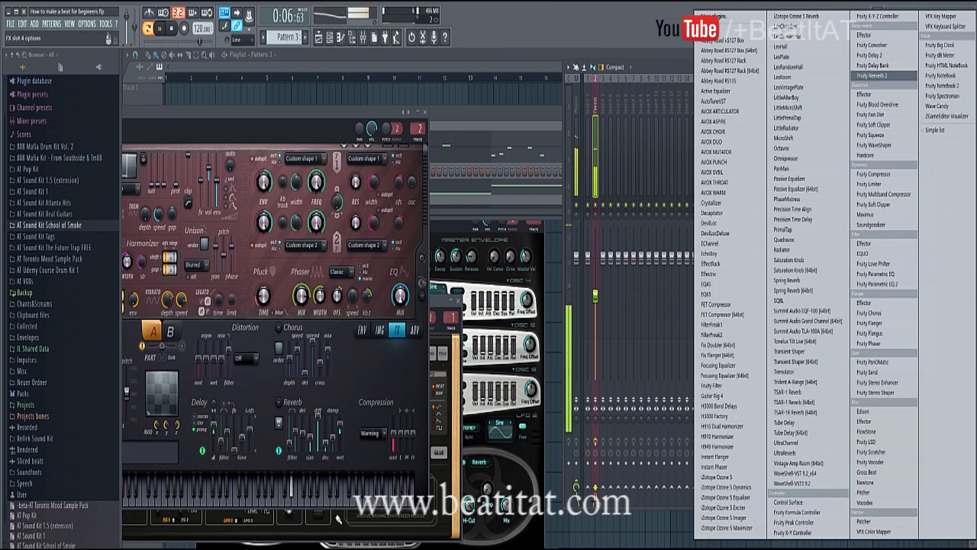
left_click(872, 76)
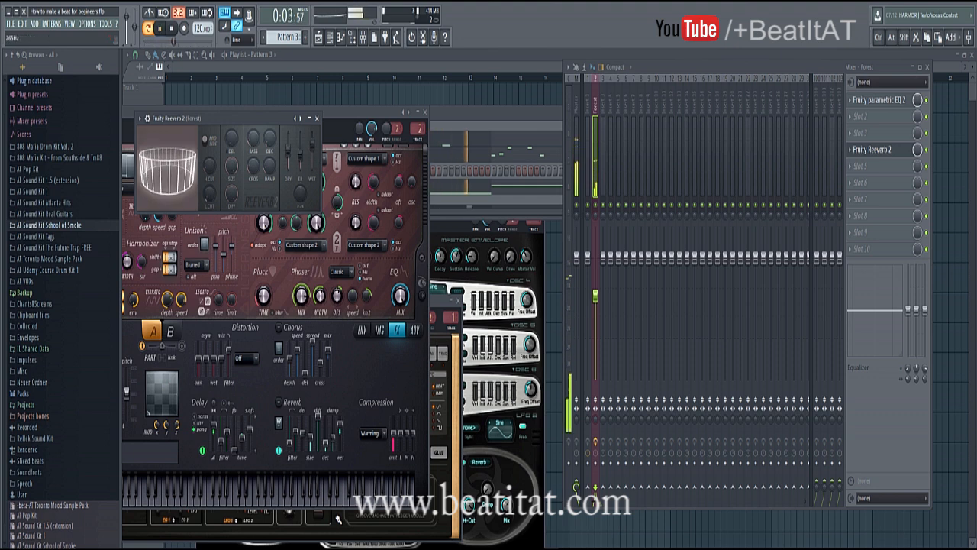
key("space")
left_click_drag(595, 296, 596, 303)
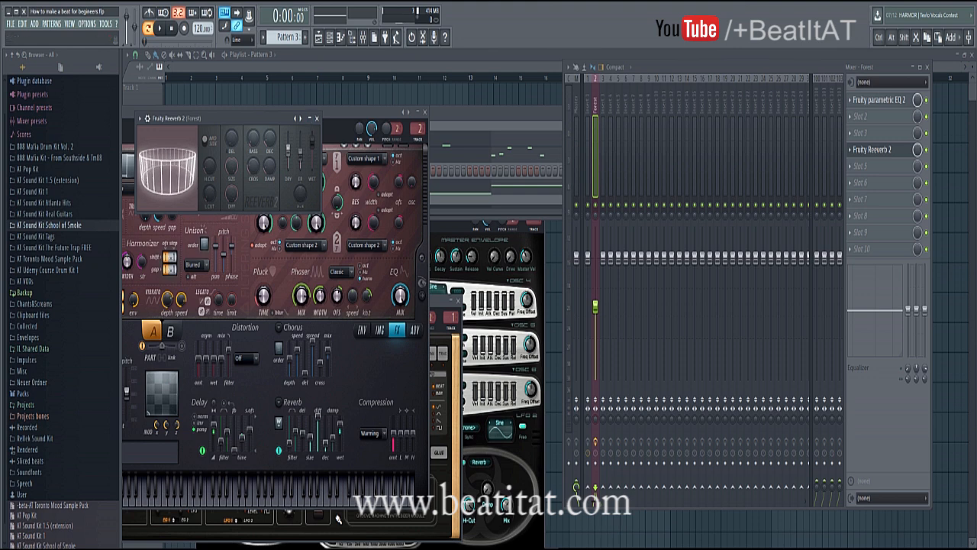
left_click(317, 119)
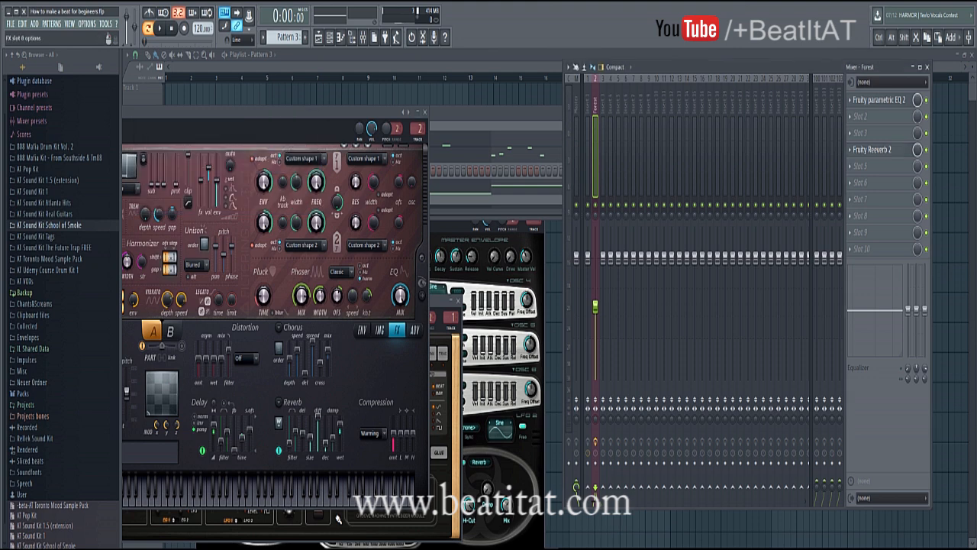
Add Fruity Stereo Enhancer in slot 5 and Fruity delay 2 in slot 6 of the Forest track.
left_click(850, 166)
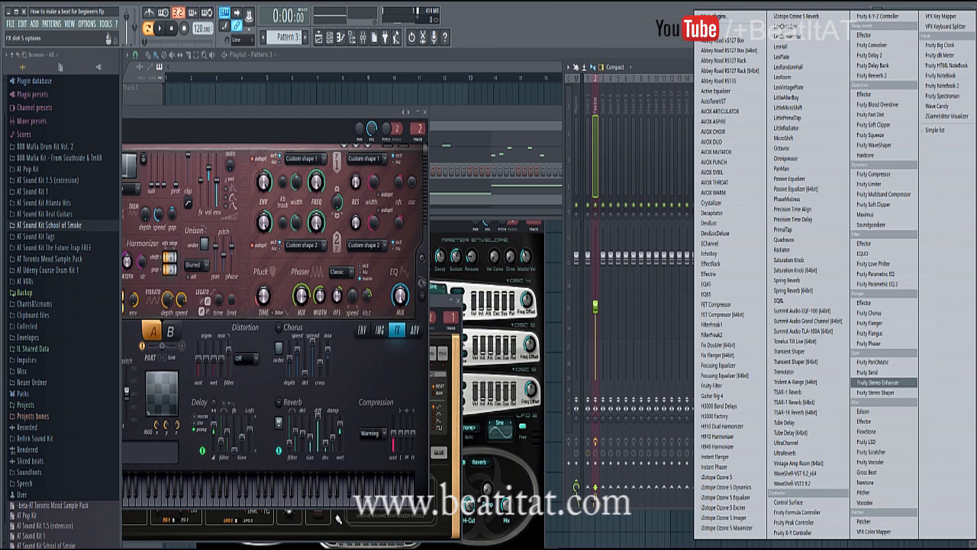
left_click(876, 381)
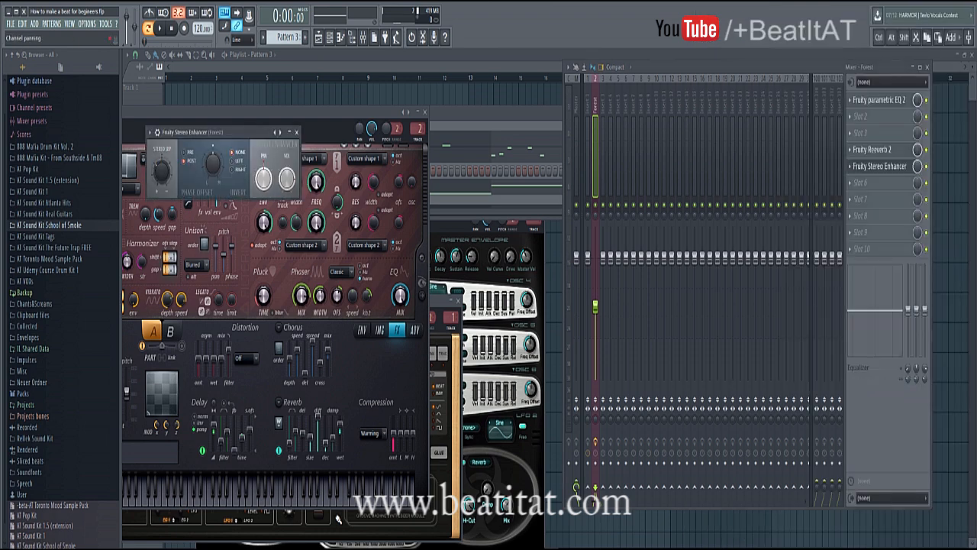
left_click(297, 132)
left_click(850, 183)
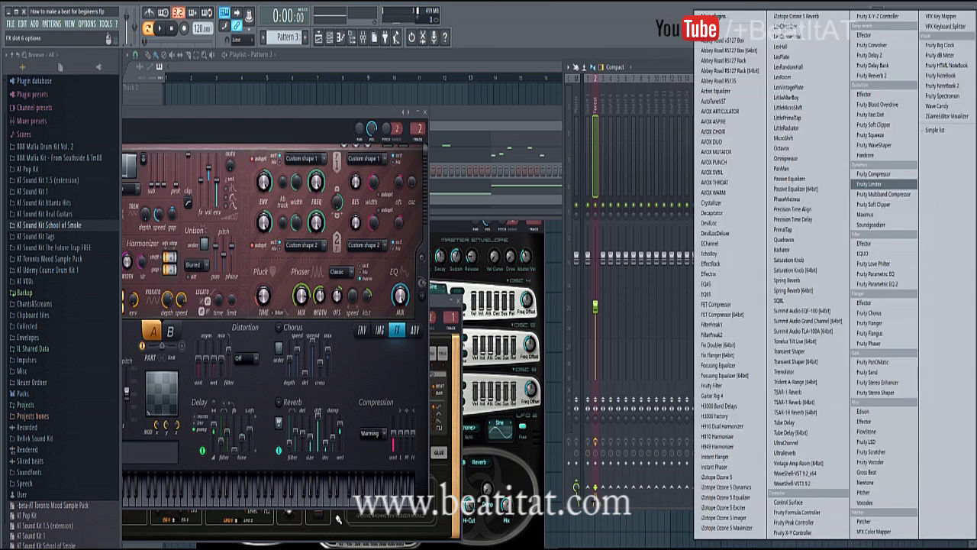
left_click(868, 55)
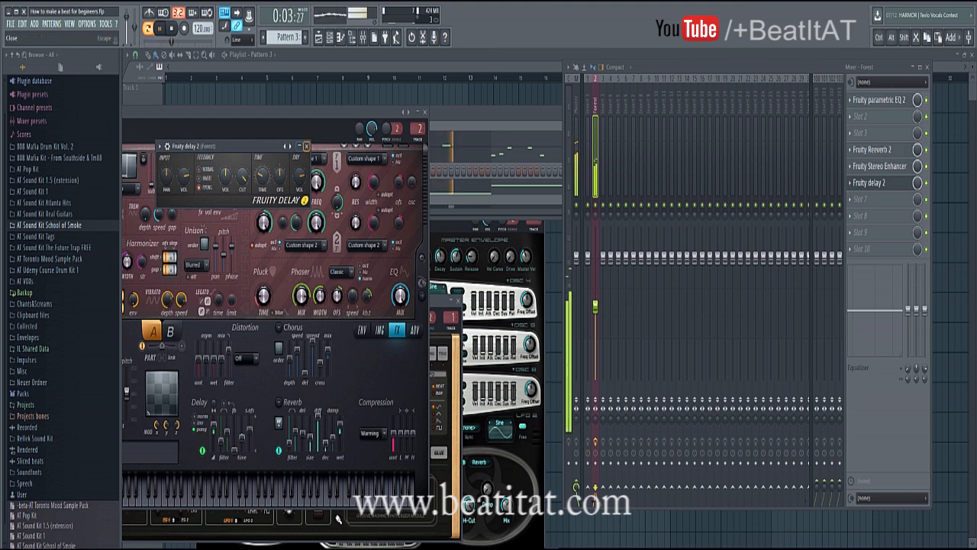
left_click(306, 146)
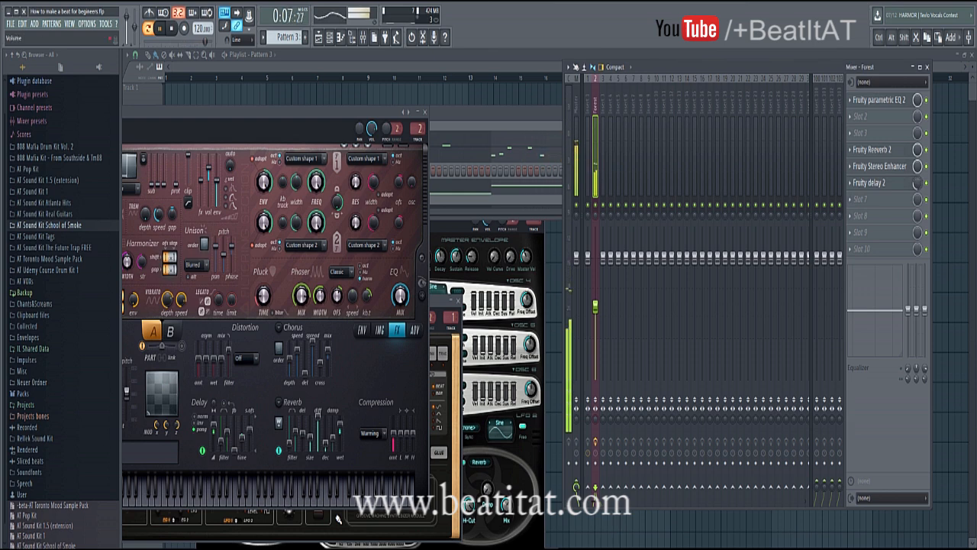
Lower Forest's mixer level further, reopen its Fruity Stereo Enhancer, and stop playback.
left_click(878, 166)
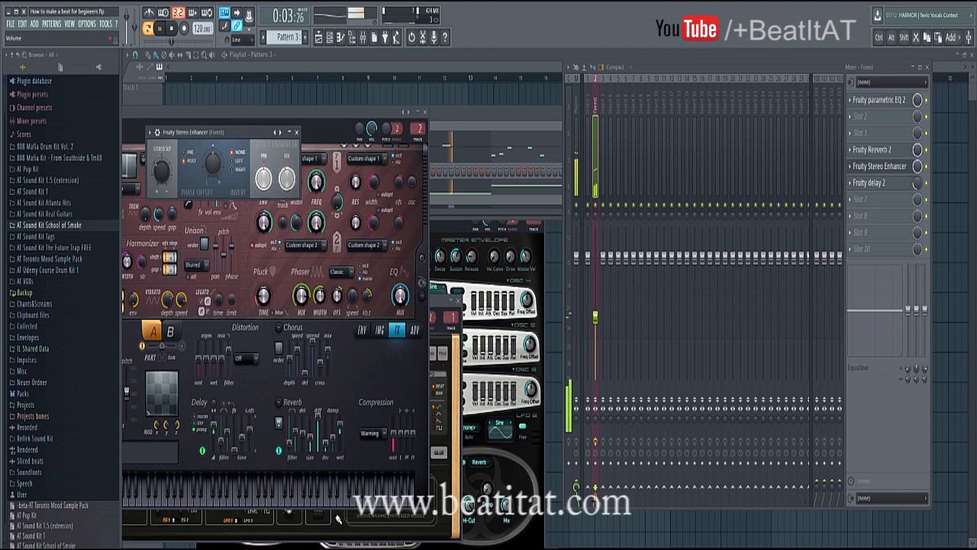
left_click(870, 199)
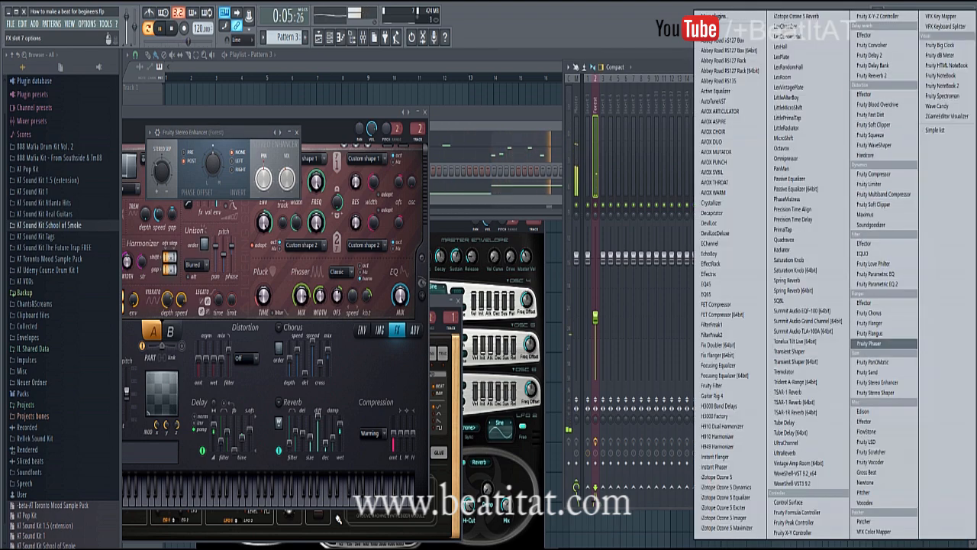
left_click(534, 164)
key("space")
Open Iron Piano from the channel rack, route it to mixer track 3, and lower its level slightly.
left_click(453, 155)
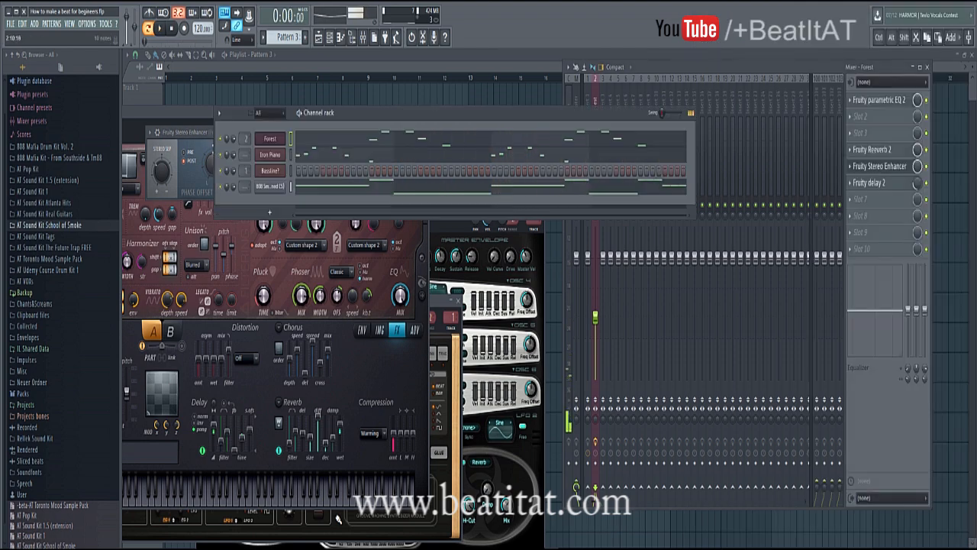
left_click(270, 154)
left_click(270, 154)
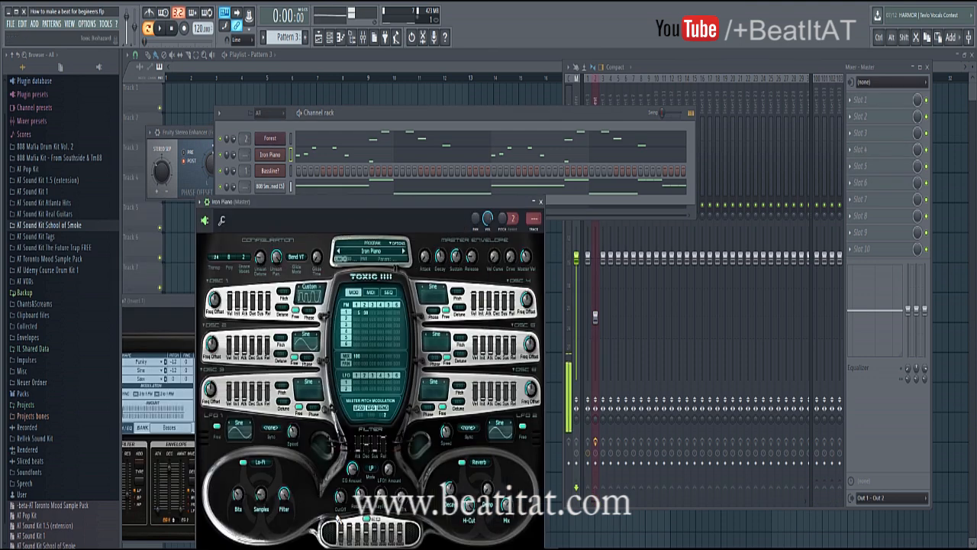
left_click(533, 229)
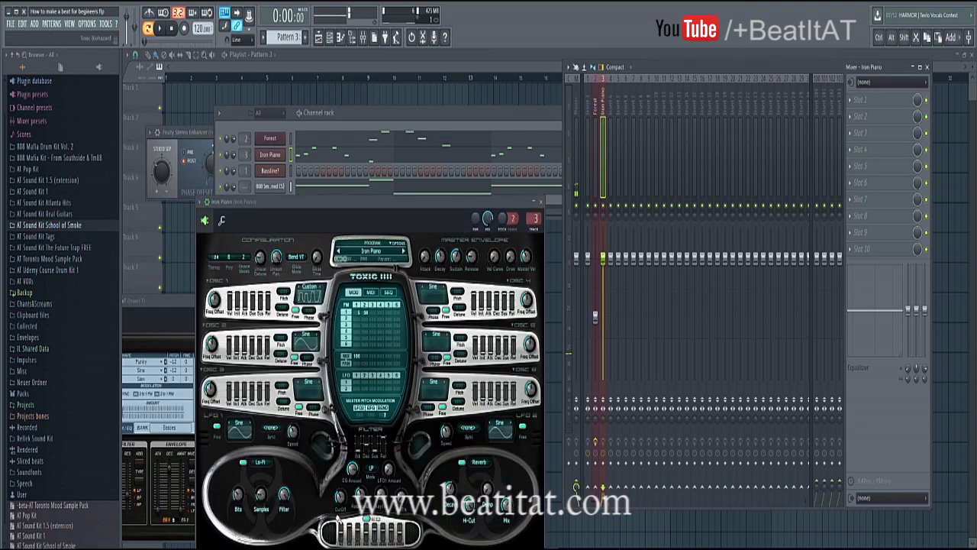
left_click_drag(603, 259, 604, 273)
Start pattern playback and load Fruity parametric EQ 2 in Iron Piano's first effect slot.
key("space")
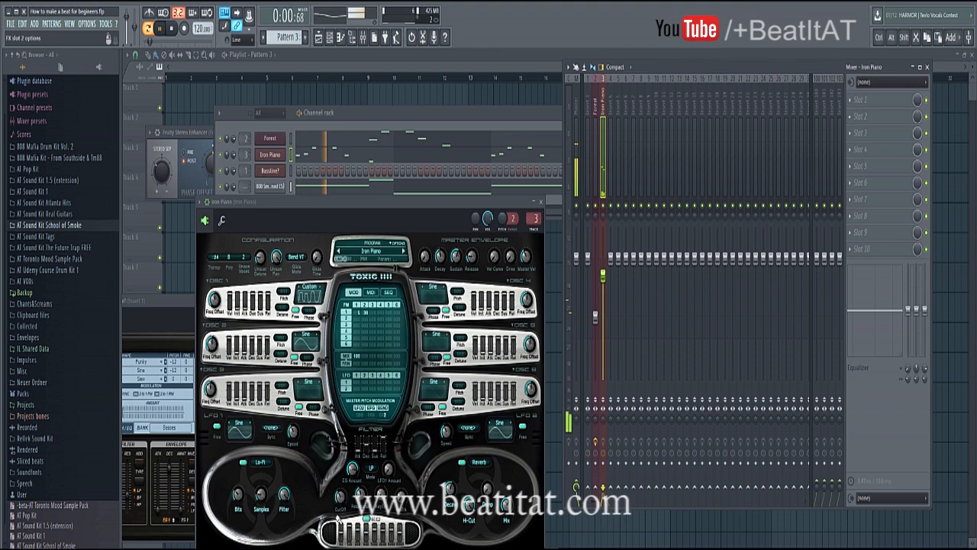
left_click(878, 99)
left_click(878, 283)
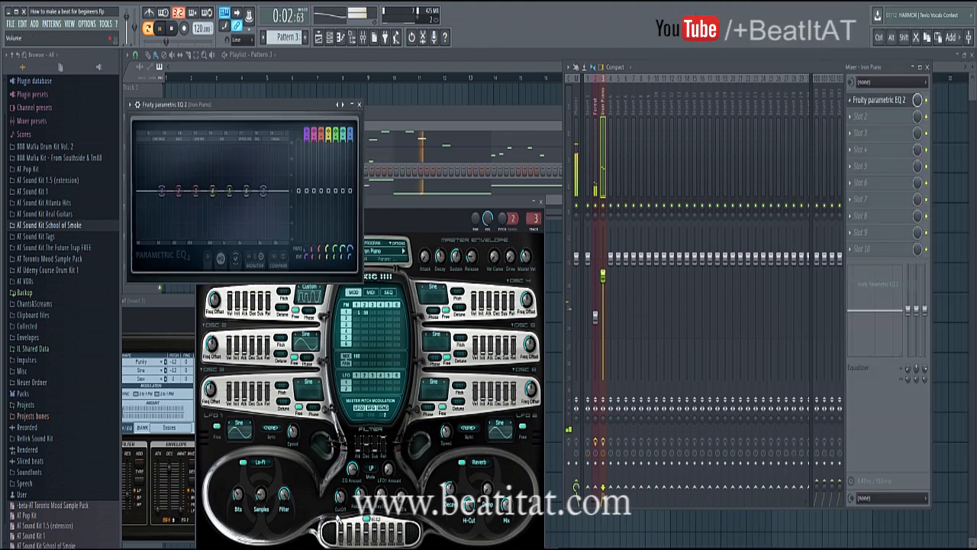
Shape Iron Piano's EQ by high-passing the lows with band 1, dipping band 5, and lowering the highs with band 7.
left_click_drag(264, 191, 230, 200)
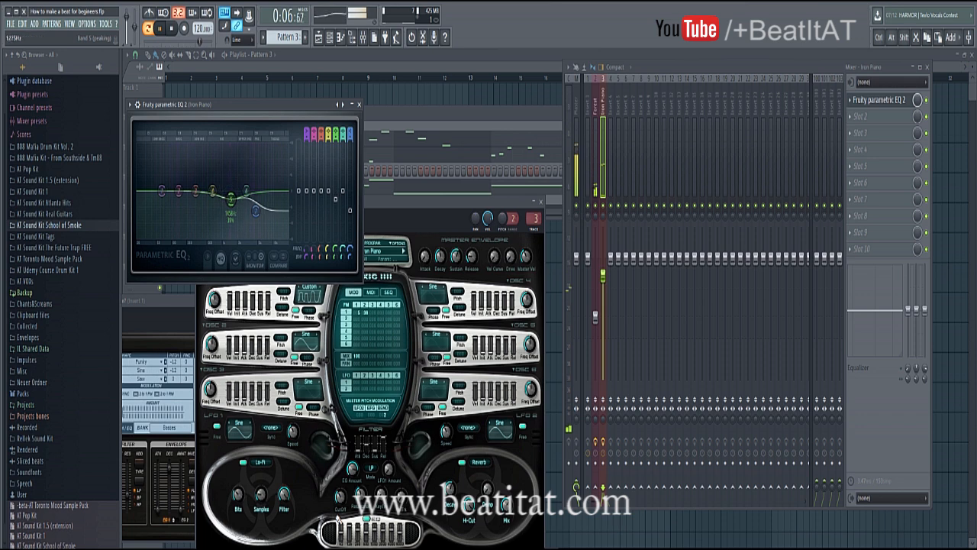
left_click_drag(161, 190, 181, 237)
left_click(204, 275)
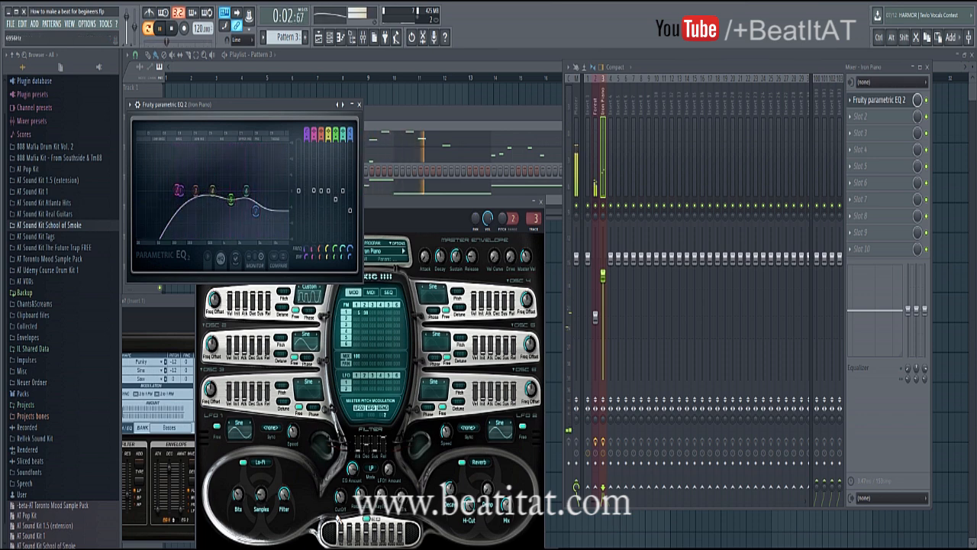
left_click_drag(247, 191, 270, 189)
left_click(360, 105)
Load Fruity Reeverb 2 in Iron Piano's third effect slot and close its window.
left_click(874, 134)
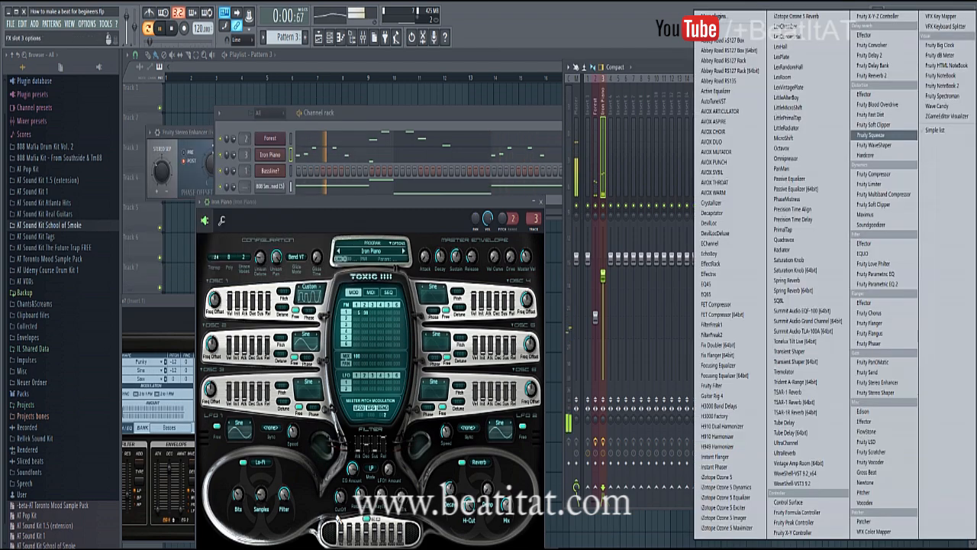
left_click(874, 76)
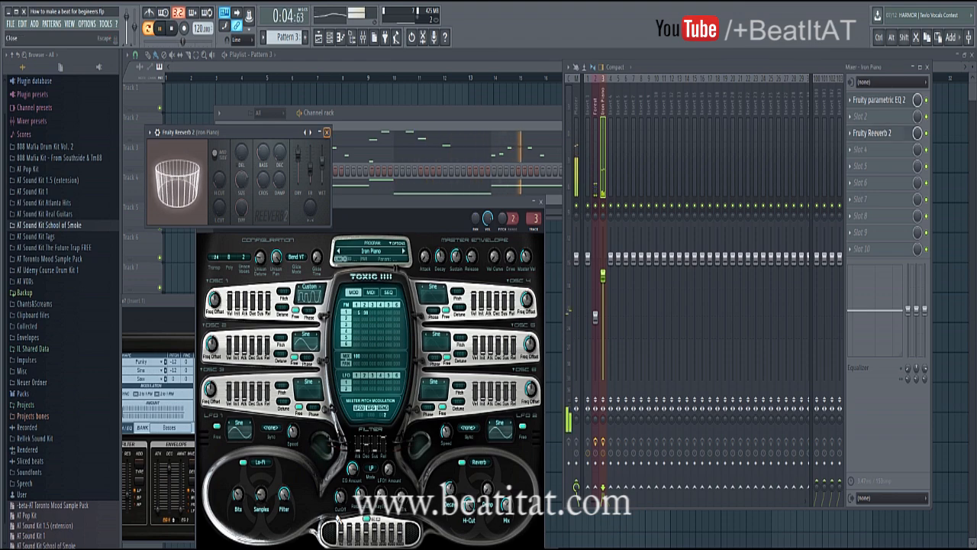
left_click(874, 133)
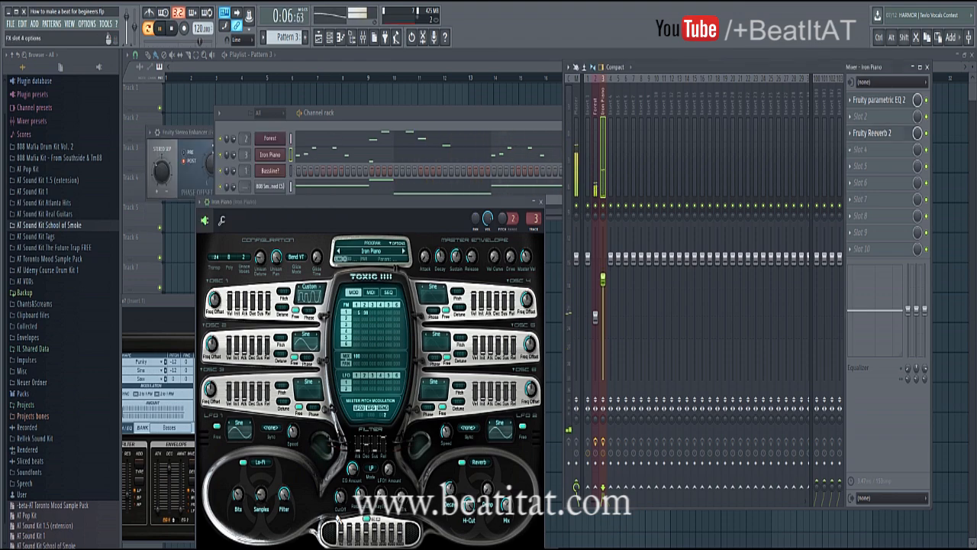
Load Fruity Chorus in Iron Piano's fourth slot, audition its presets during playback, and keep the one with about 15.03 ms delay.
left_click(874, 150)
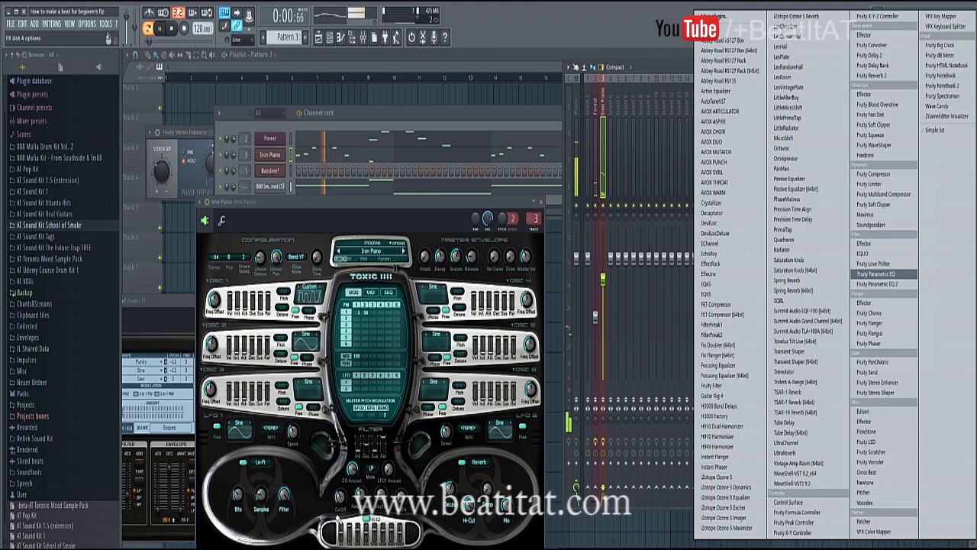
left_click(870, 312)
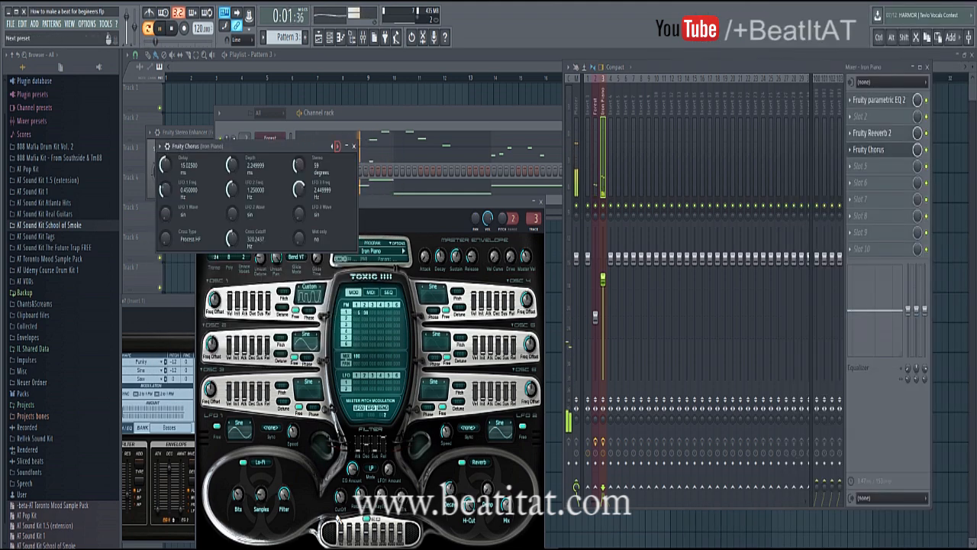
left_click(338, 146)
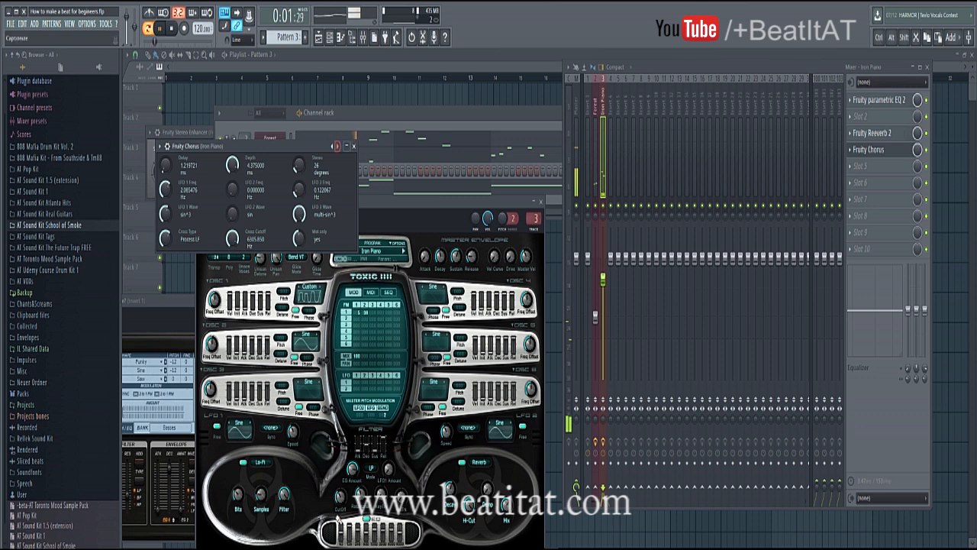
key("space")
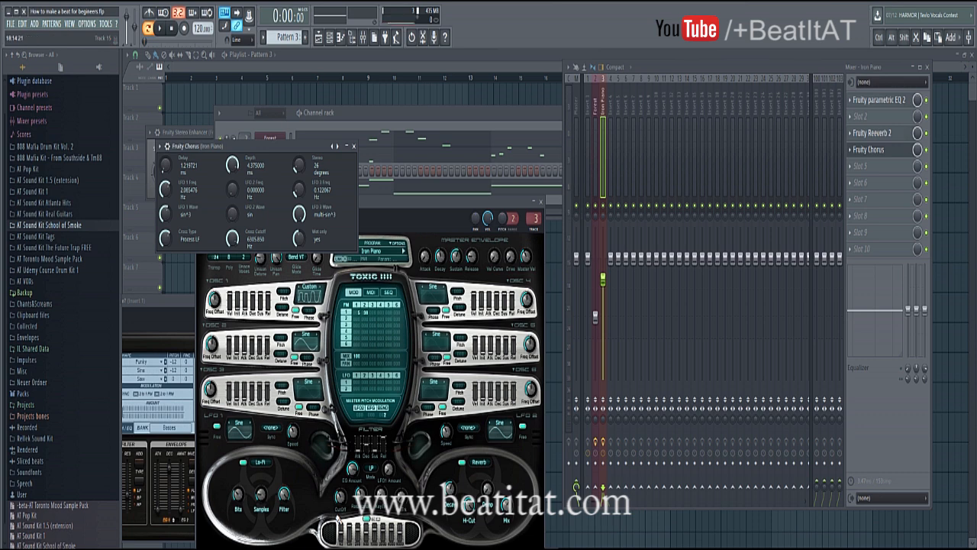
key("space")
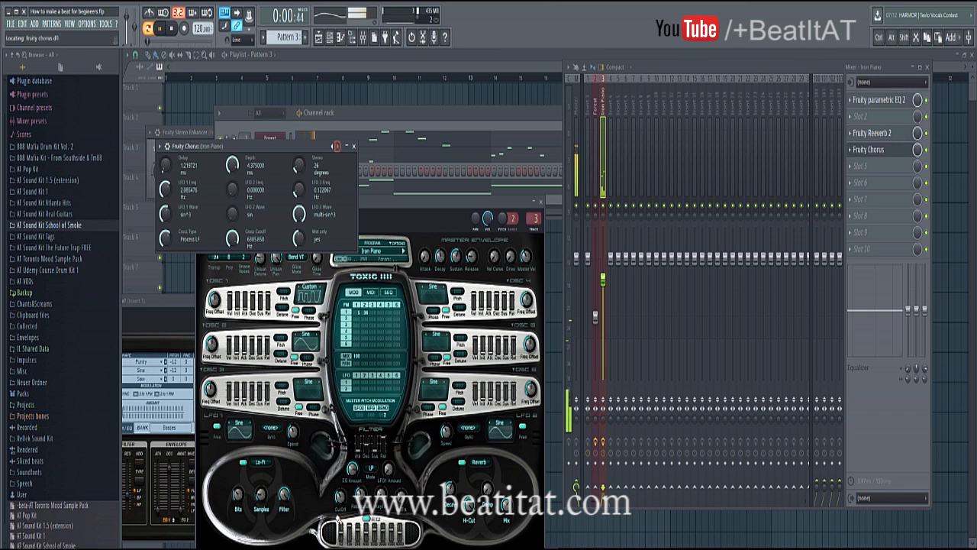
left_click(338, 145)
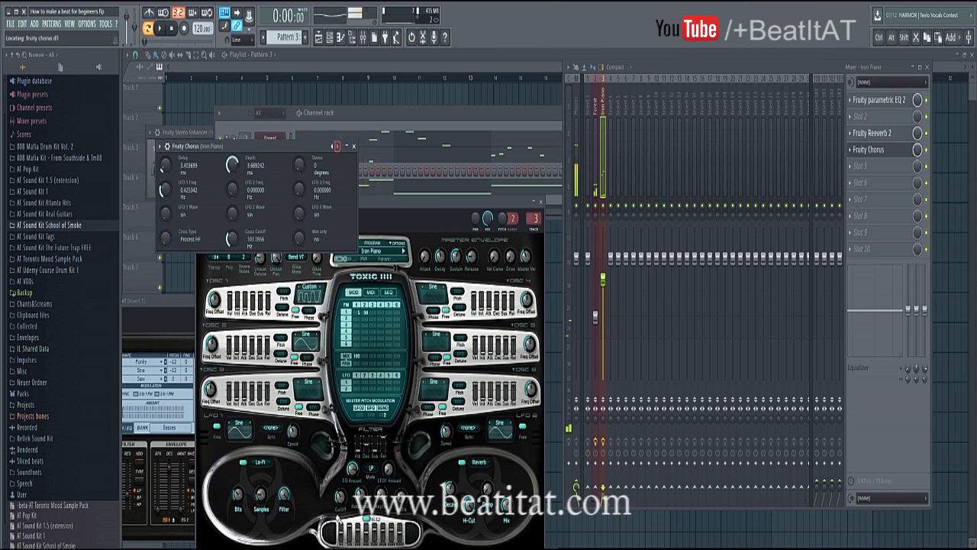
left_click(336, 146)
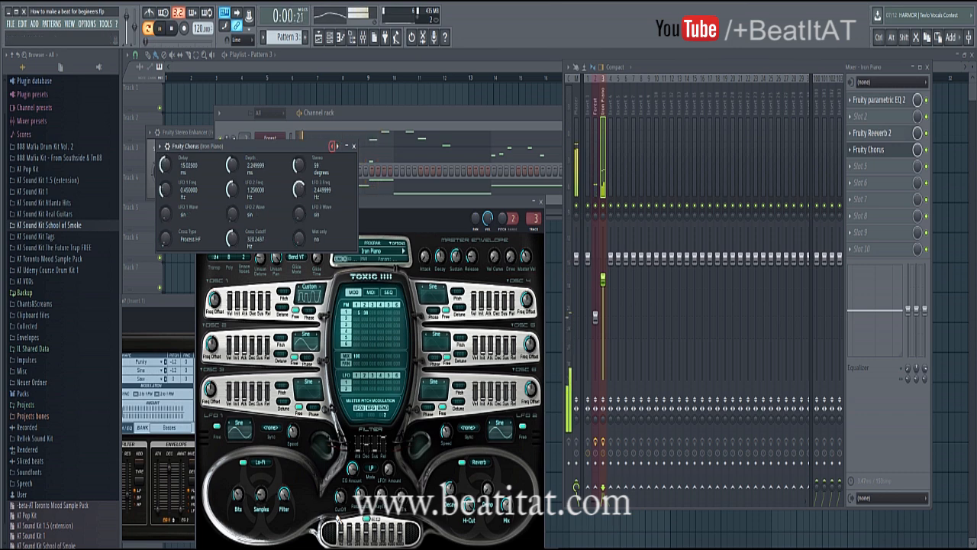
left_click(354, 146)
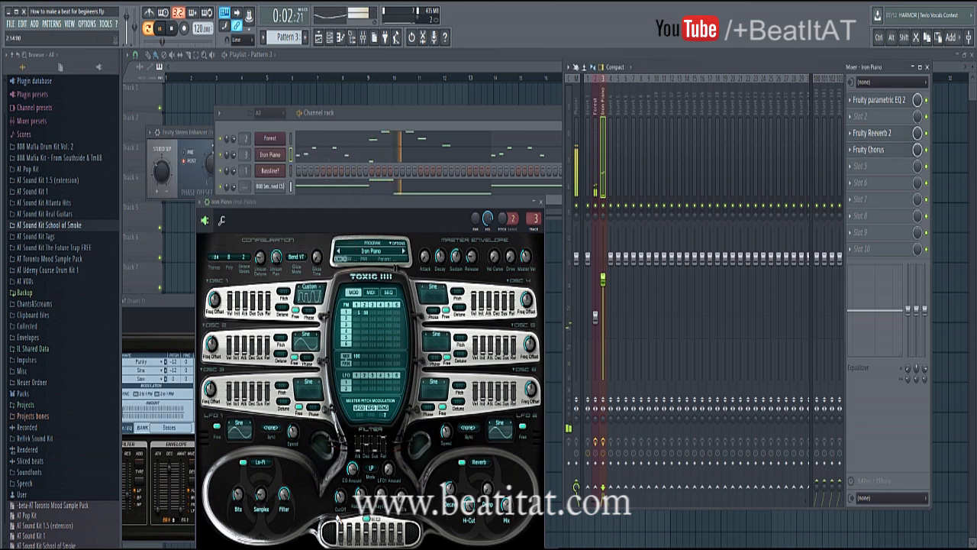
Reopen Iron Piano's Fruity Reeverb 2, listen to it during playback, and close its window.
key("space")
left_click(873, 133)
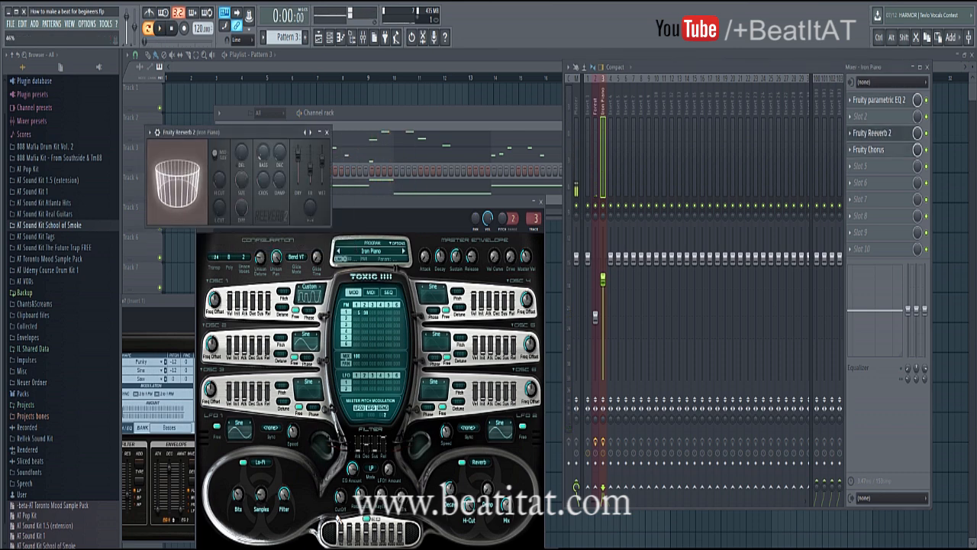
key("space")
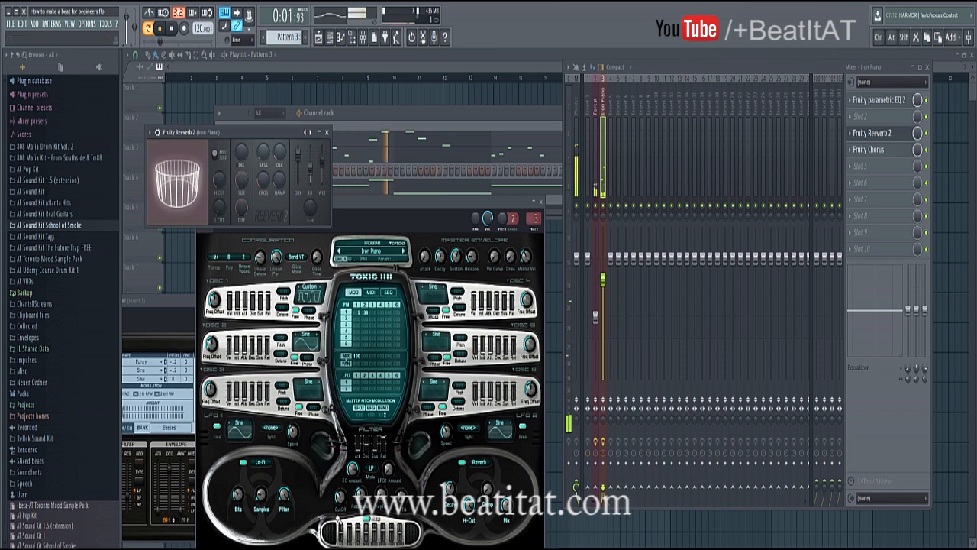
left_click(327, 132)
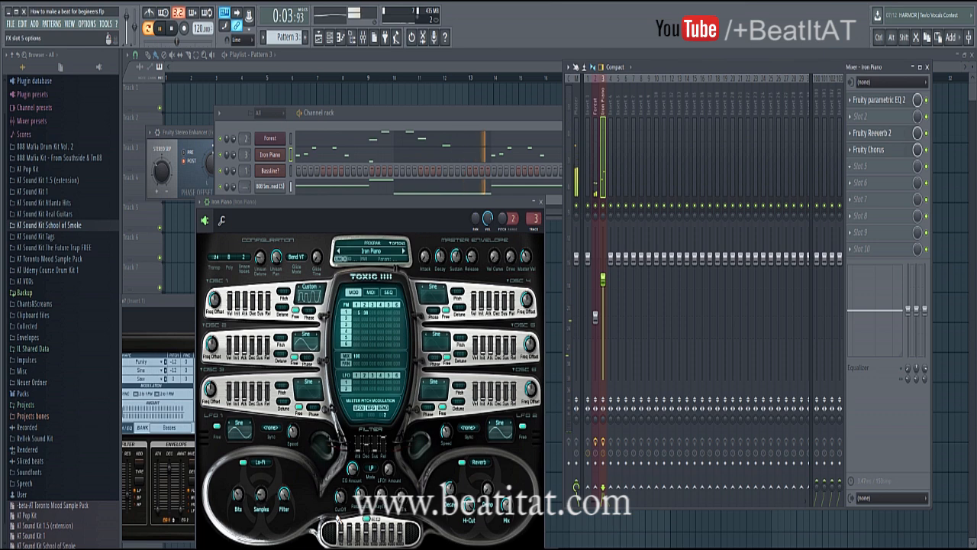
Load Gross Beat in Iron Piano's fifth effect slot, apply the Momentary preset with 1/2 Speed, and play the pattern.
left_click(870, 165)
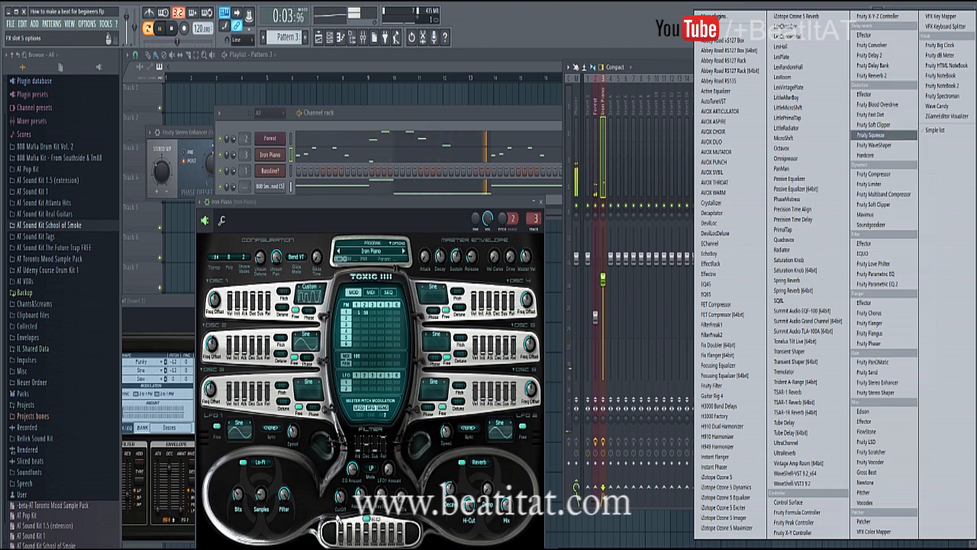
left_click(867, 471)
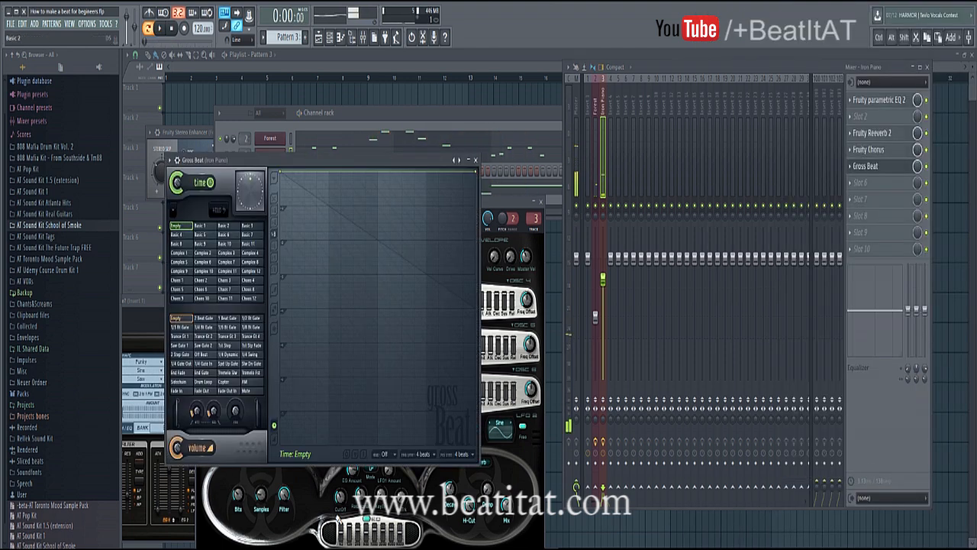
left_click(170, 160)
mouse_move(199, 191)
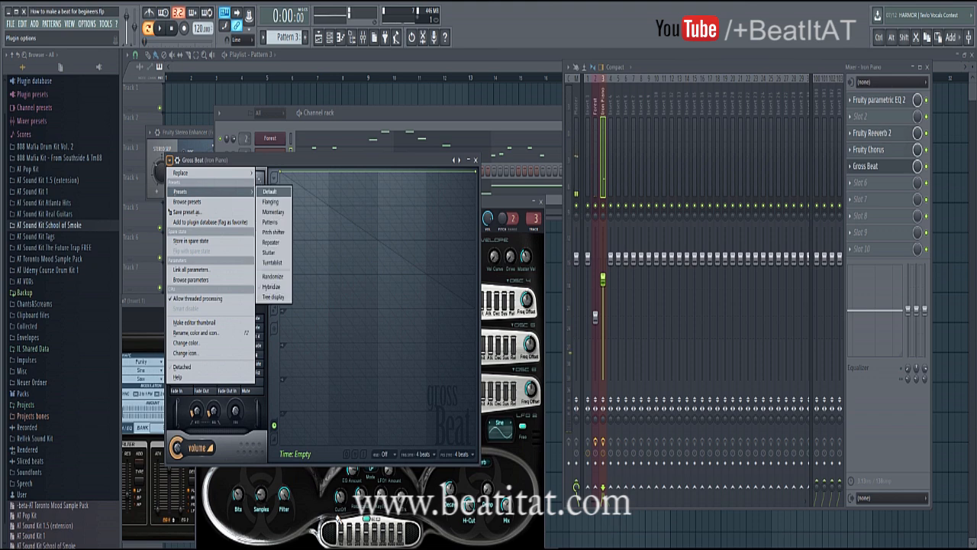
left_click(271, 212)
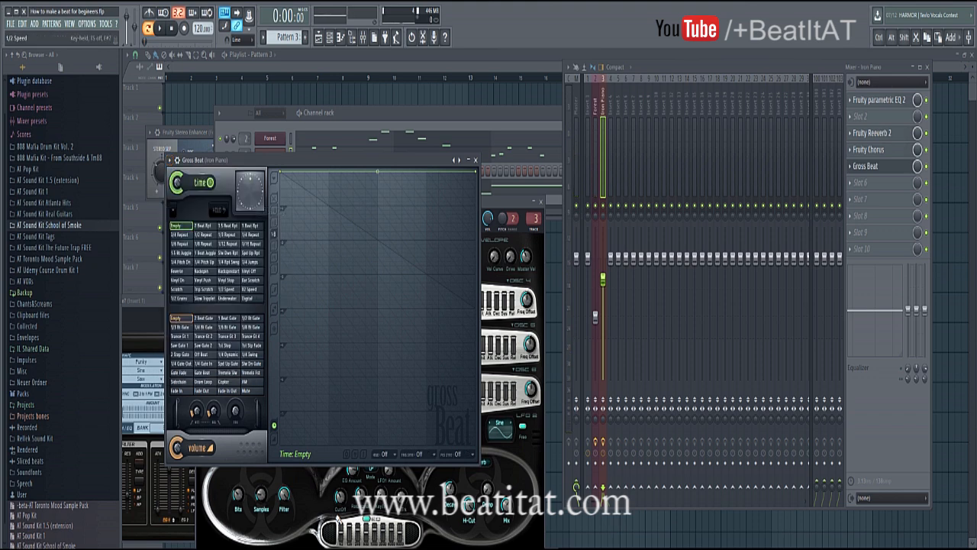
left_click(227, 288)
key("space")
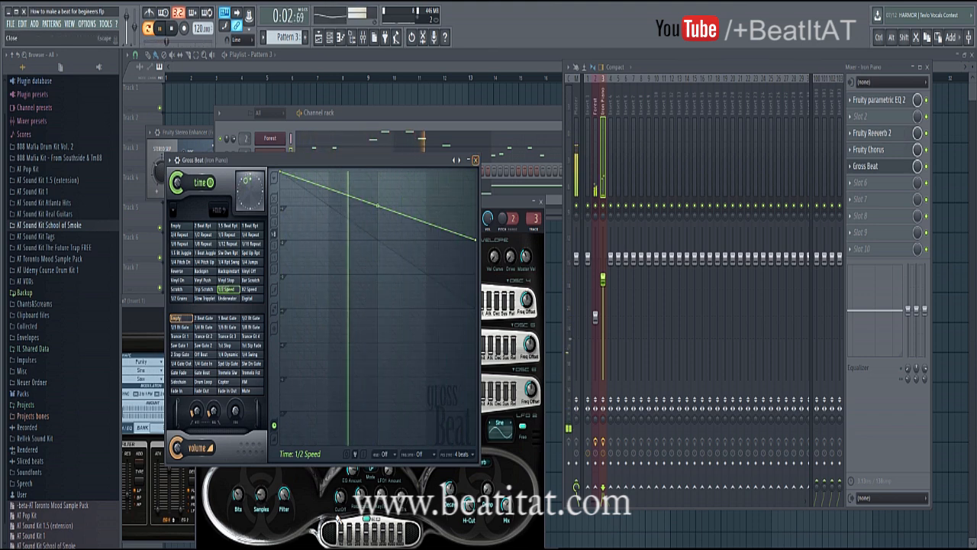
Set Gross Beat's click reduction to High (melodic).
left_click(173, 210)
mouse_move(222, 225)
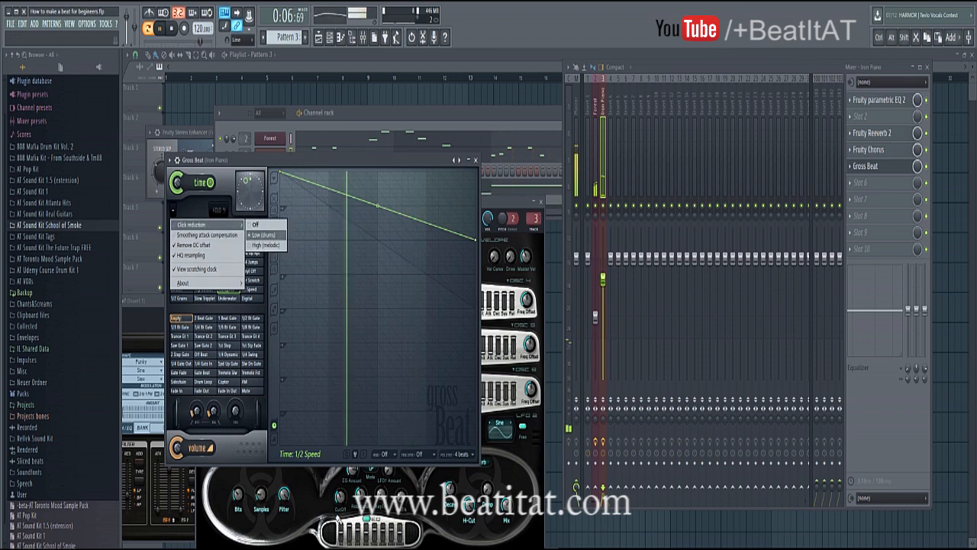
left_click(266, 245)
Remove Gross Beat from Iron Piano's fifth effect slot.
left_click(169, 161)
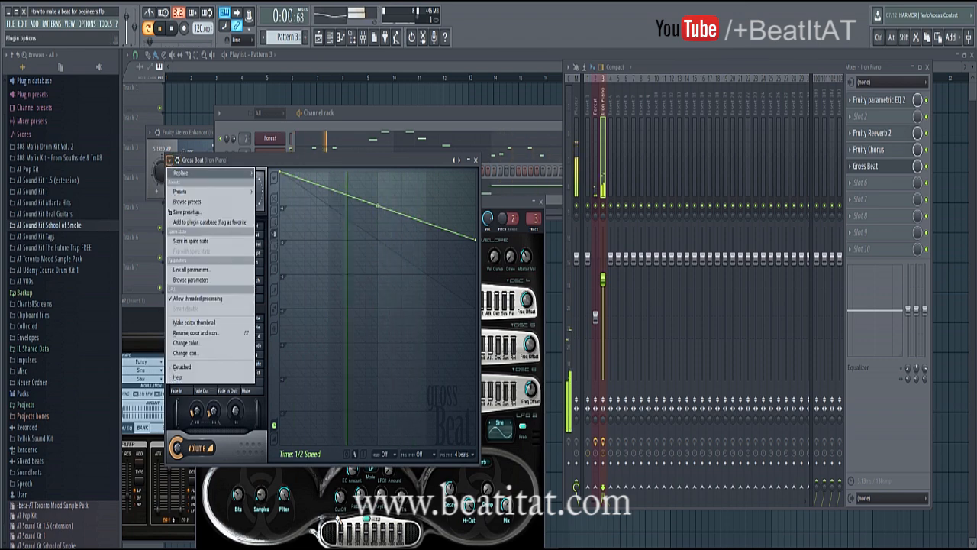
mouse_move(183, 173)
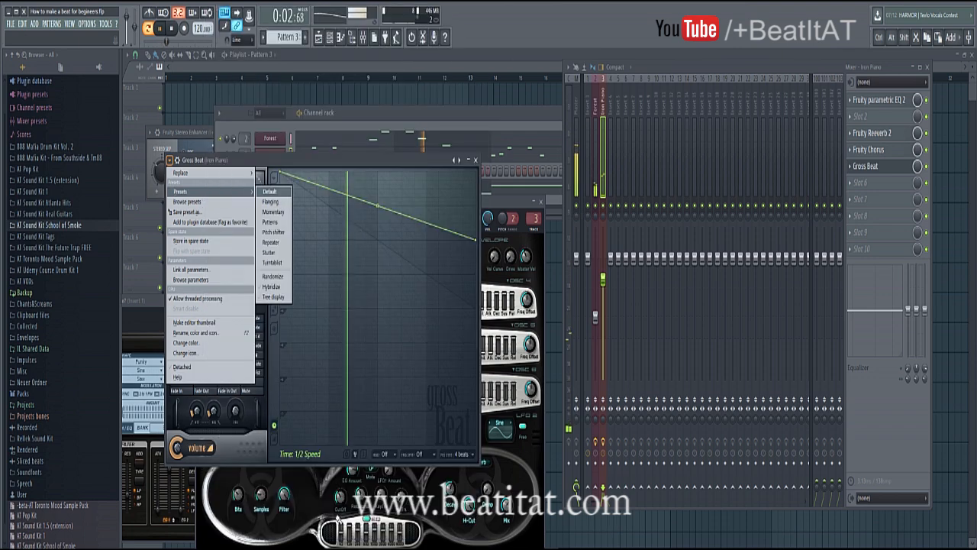
left_click(219, 30)
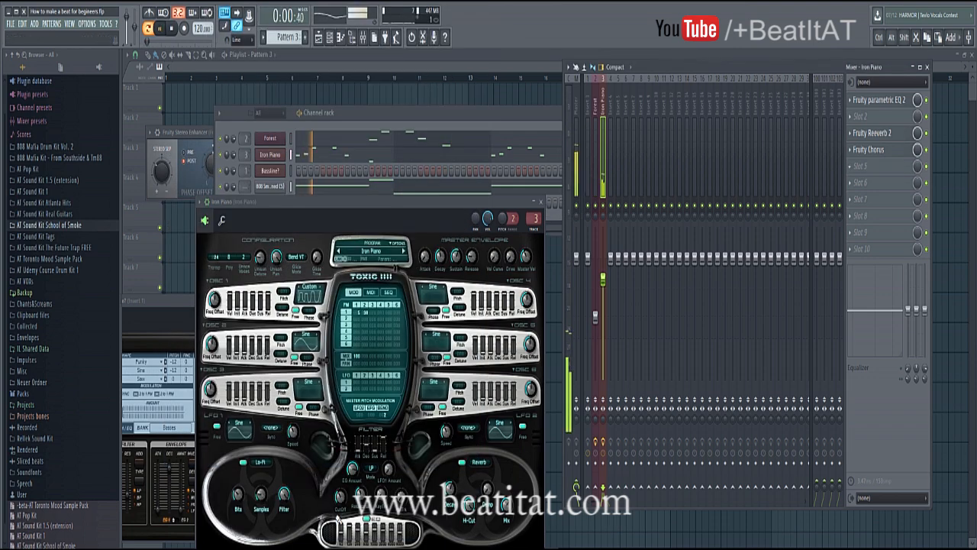
Load a fresh Gross Beat in Iron Piano's fifth slot with the Momentary preset, choose 1/2 Speed, and start playback.
left_click(871, 166)
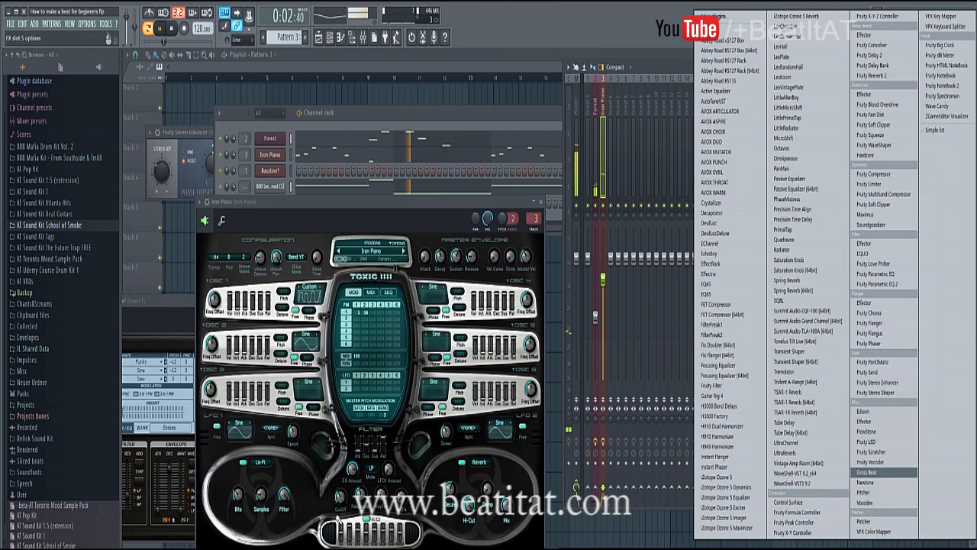
left_click(884, 472)
left_click(170, 160)
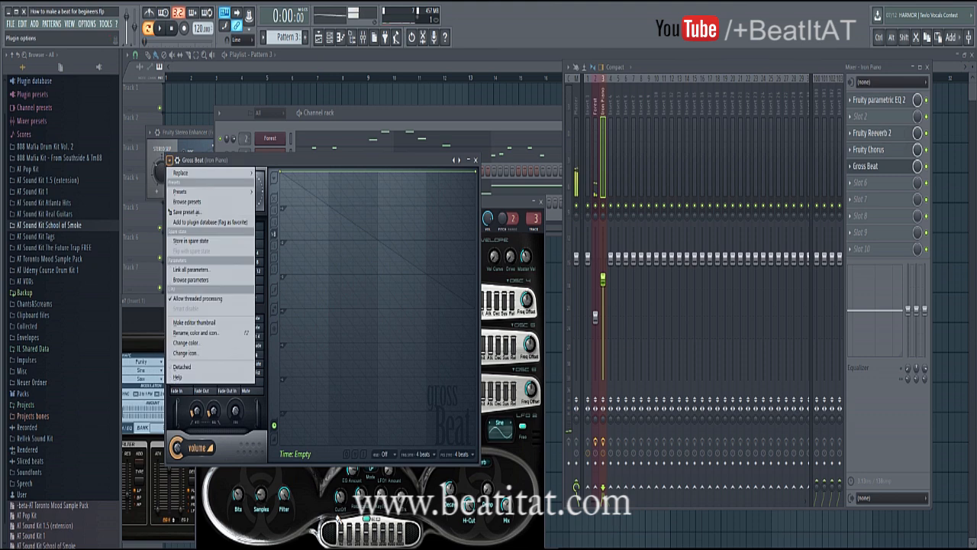
mouse_move(181, 191)
left_click(273, 212)
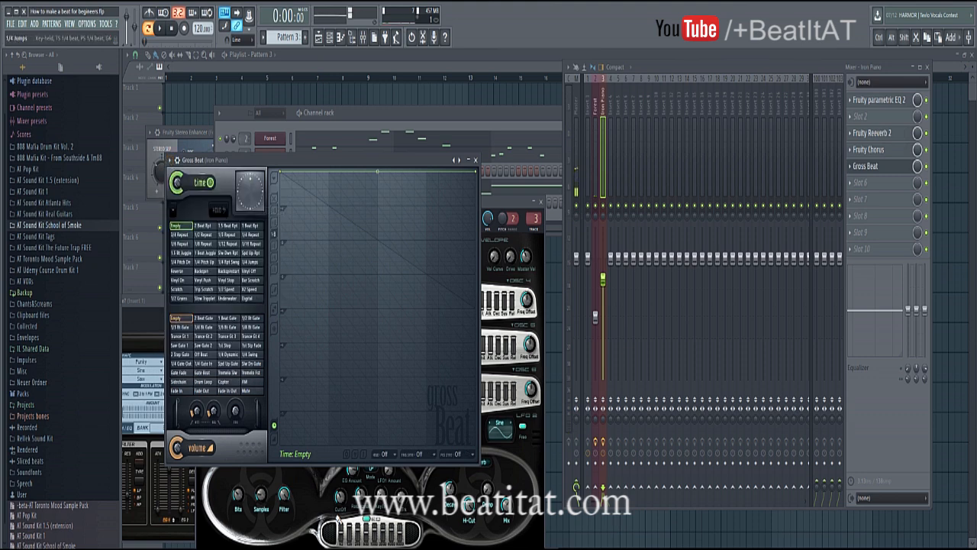
left_click(226, 289)
key("space")
Rename Iron Piano's fifth-slot Gross Beat to Half, disable that slot, and stop playback.
left_click(850, 167)
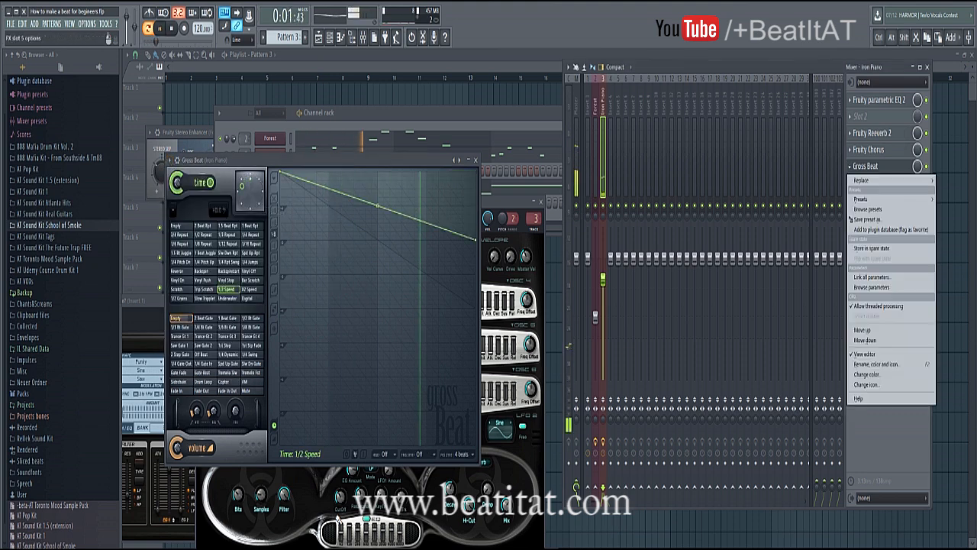
left_click(870, 364)
type("Hal")
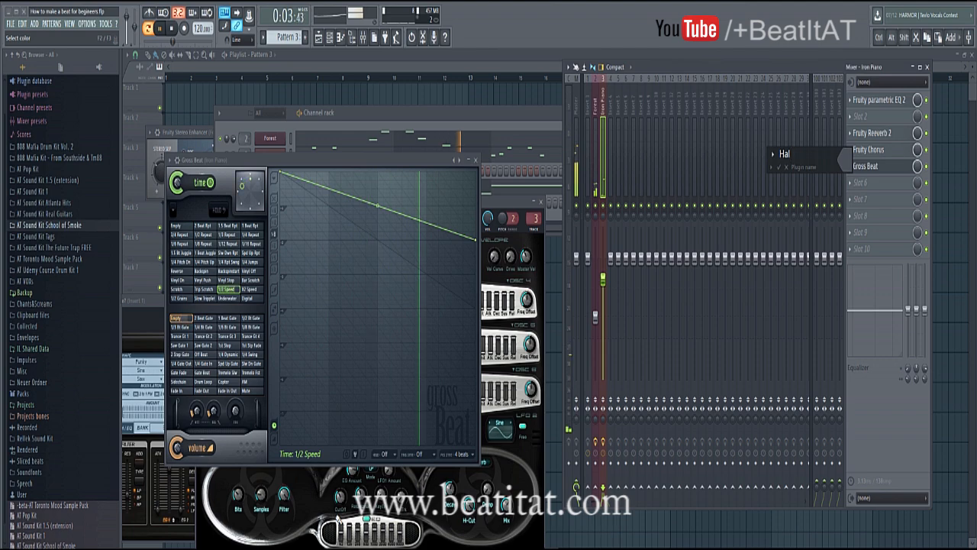
type("f")
key("Return")
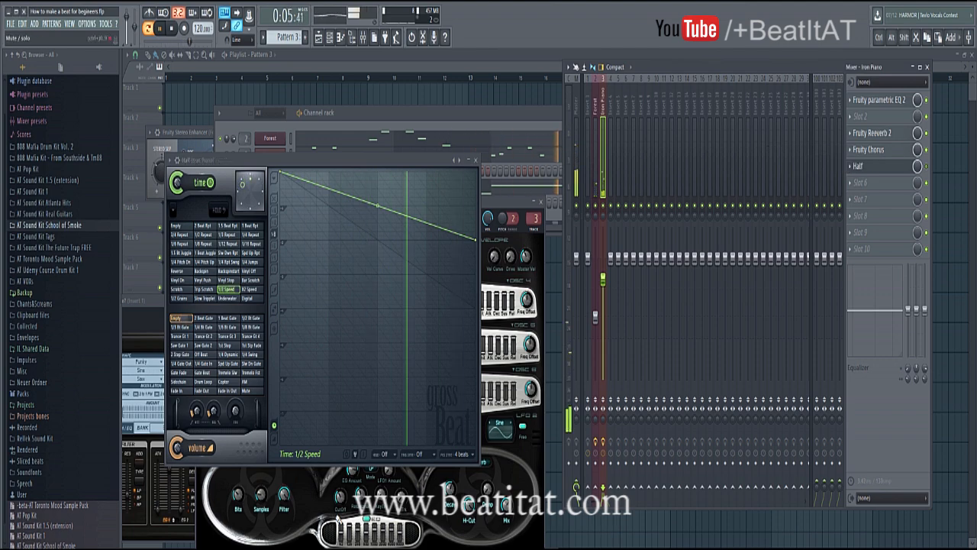
key("space")
Load another Gross Beat in Iron Piano's sixth slot, draw two stepped drops in its time envelope's second half, and close the Half window.
left_click(859, 182)
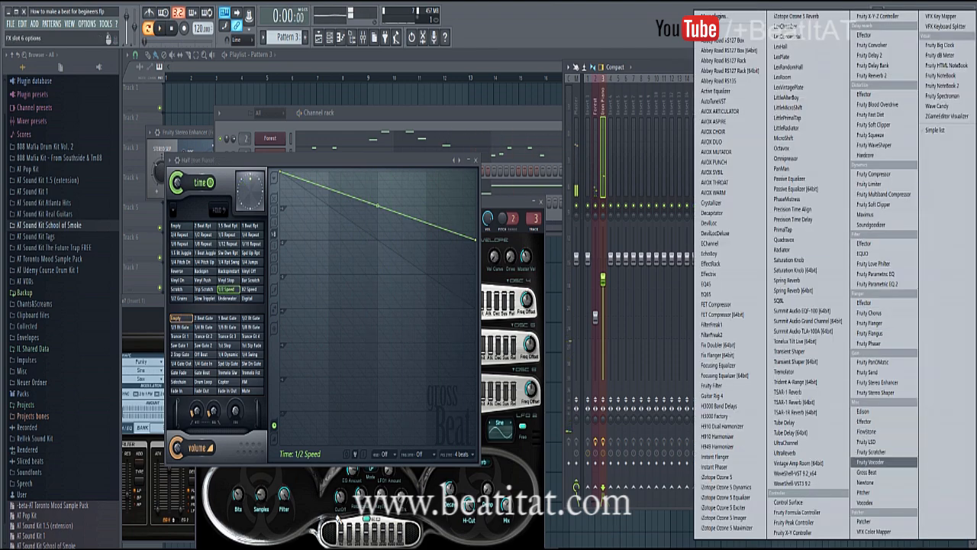
left_click(870, 471)
key("space")
right_click(388, 231)
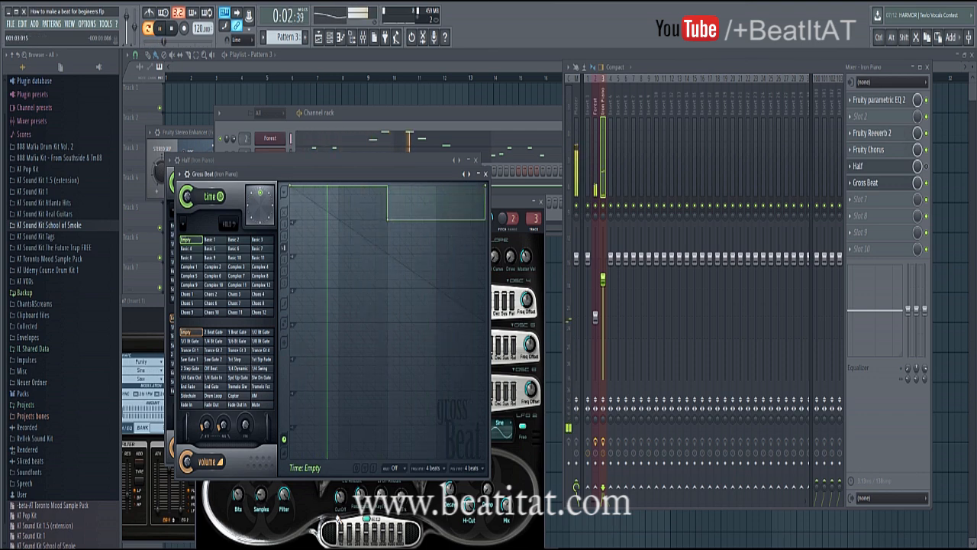
right_click(436, 196)
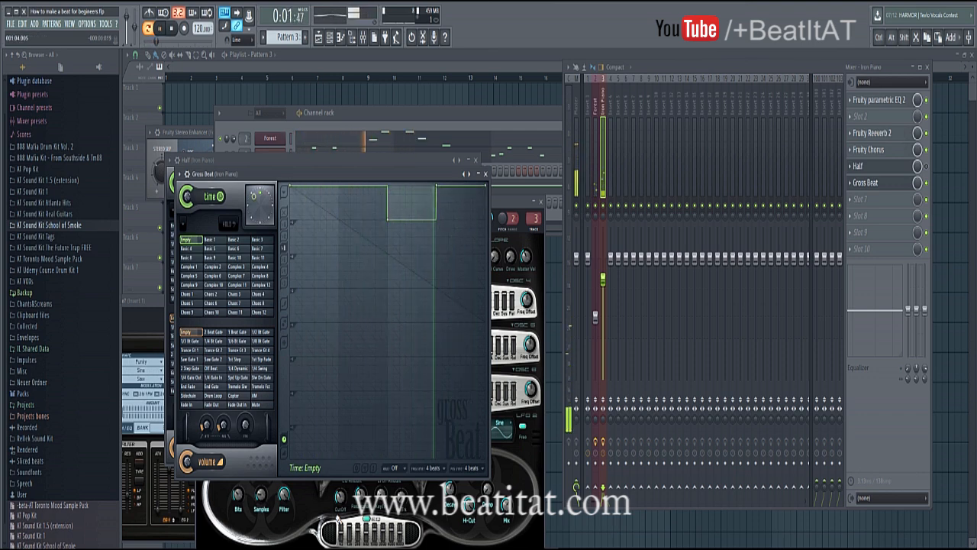
right_click(461, 219)
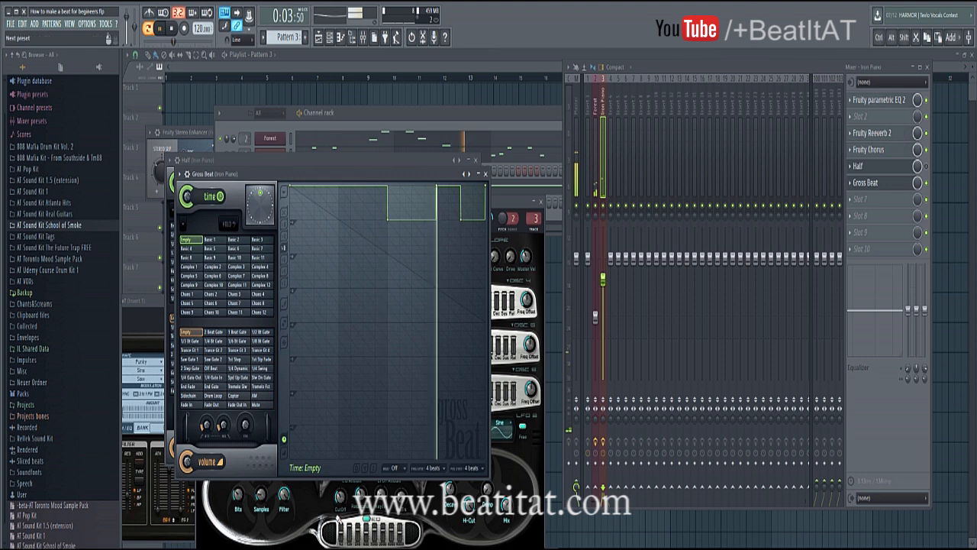
left_click(475, 160)
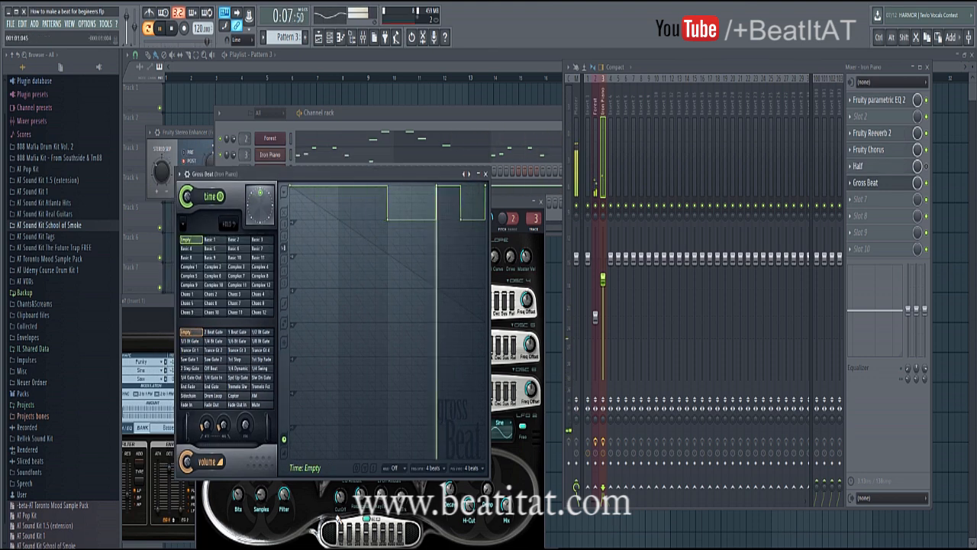
Try adding a stepped drop in the first half of the time envelope, delete its points, and close Gross Beat.
right_click(314, 220)
right_click(339, 185)
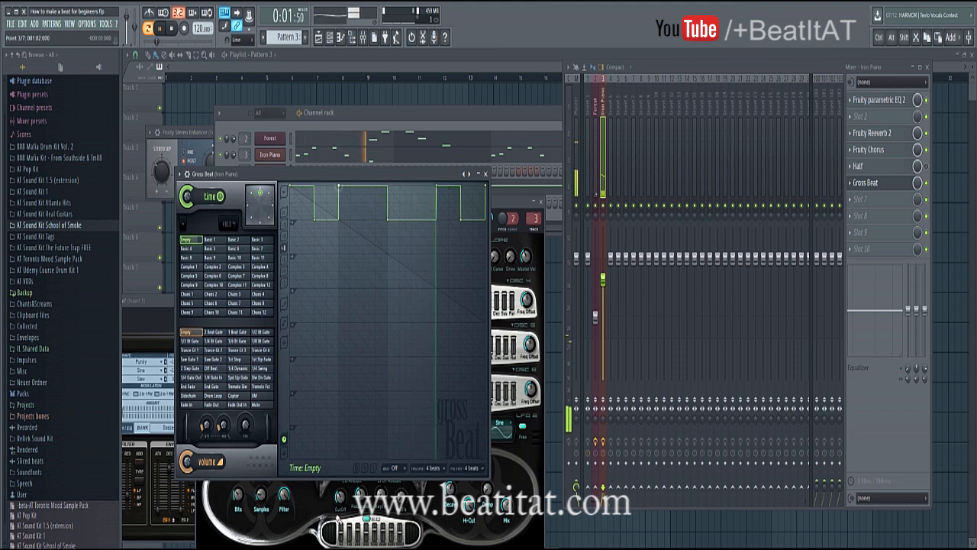
left_click_drag(314, 220, 338, 203)
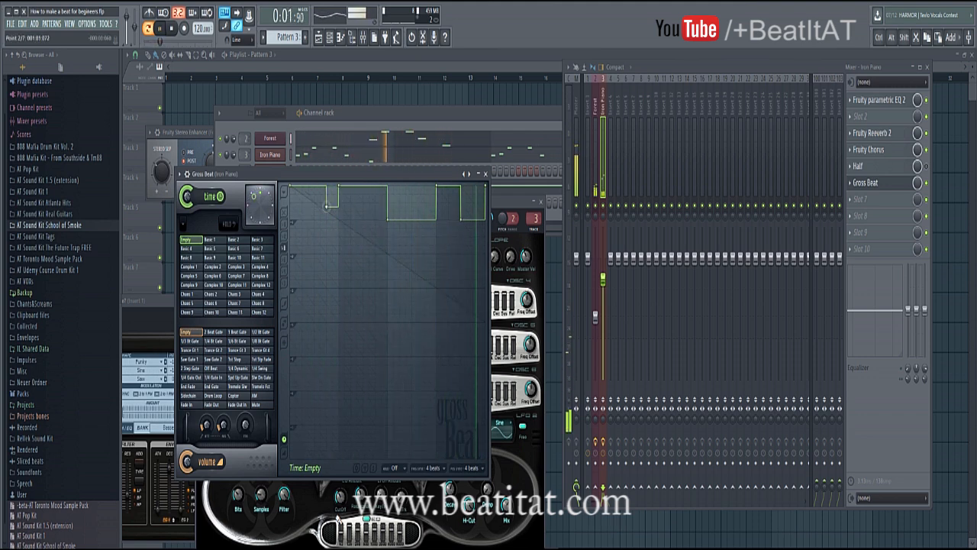
right_click(329, 205)
left_click(340, 218)
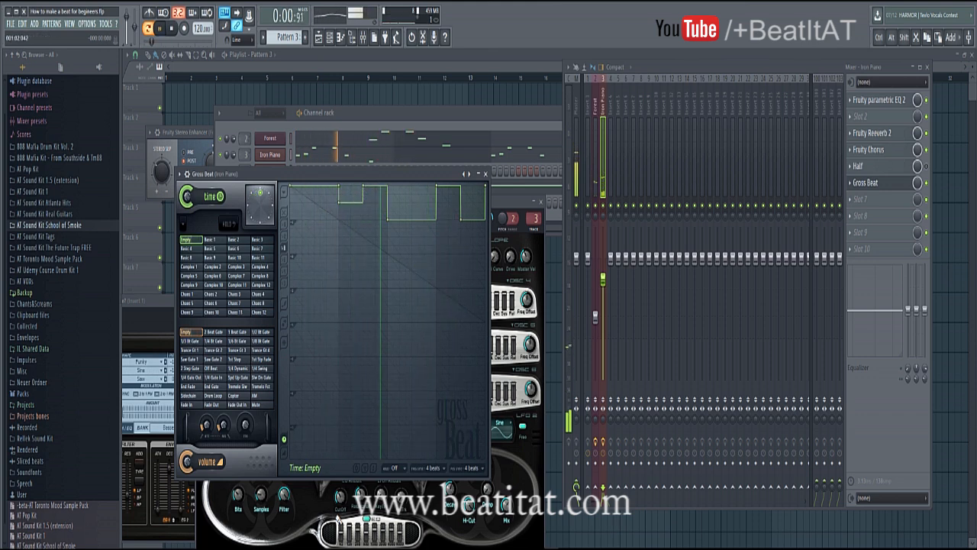
right_click(338, 203)
left_click(358, 218)
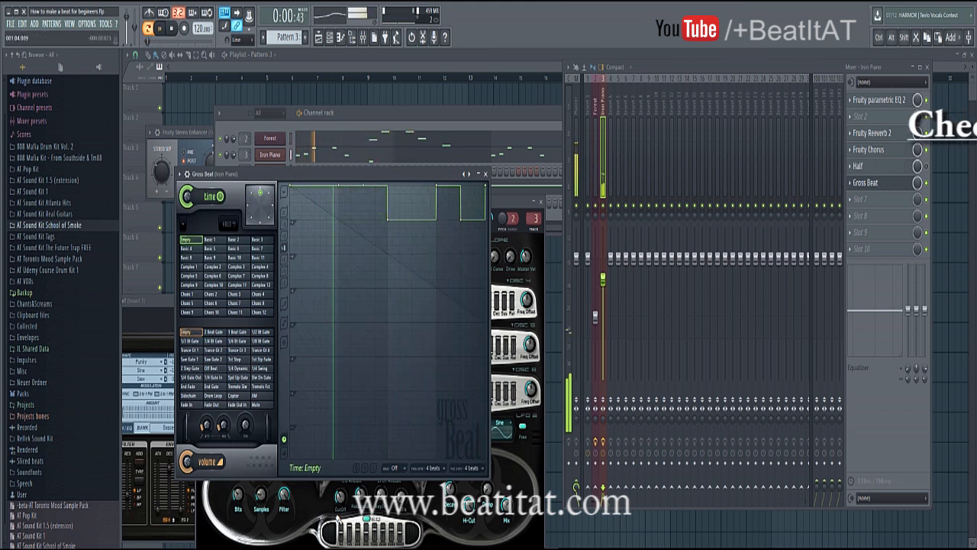
left_click(485, 174)
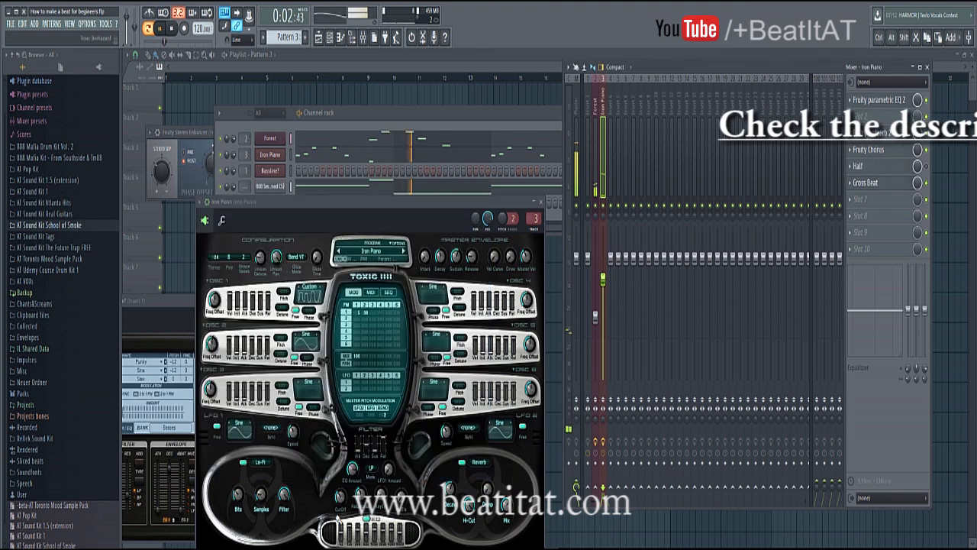
Switch the Forest instrument to the Mysterious bells preset, listen to it during playback, and close its window.
key("Escape")
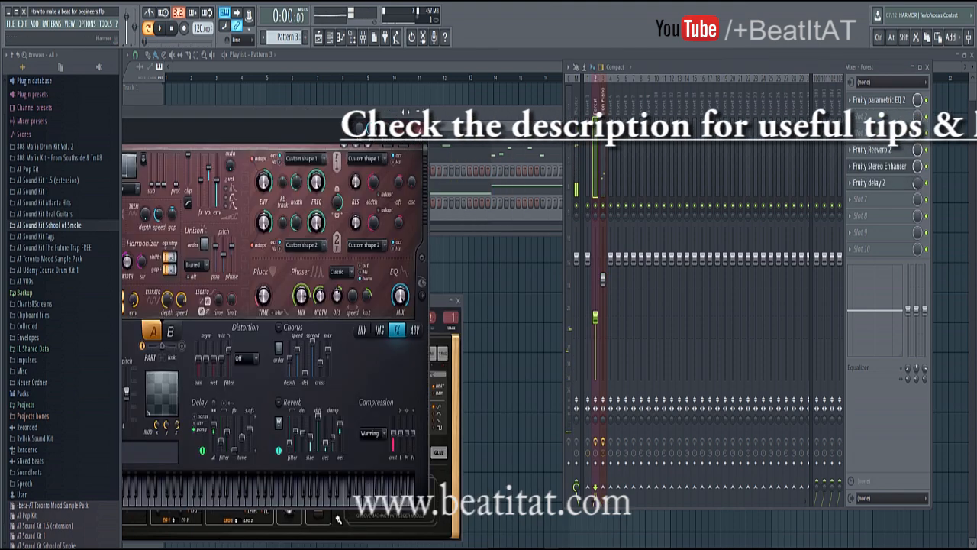
left_click_drag(403, 113, 495, 113)
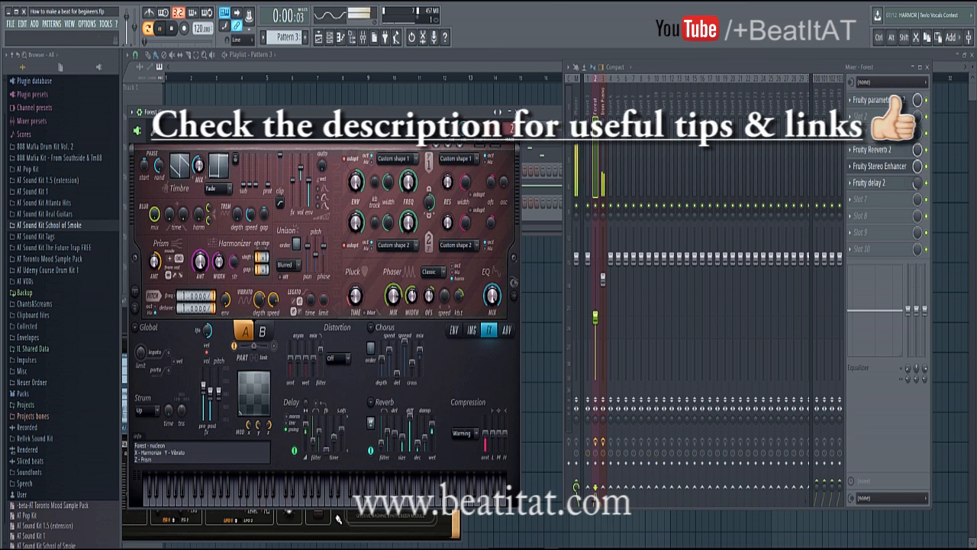
left_click(140, 112)
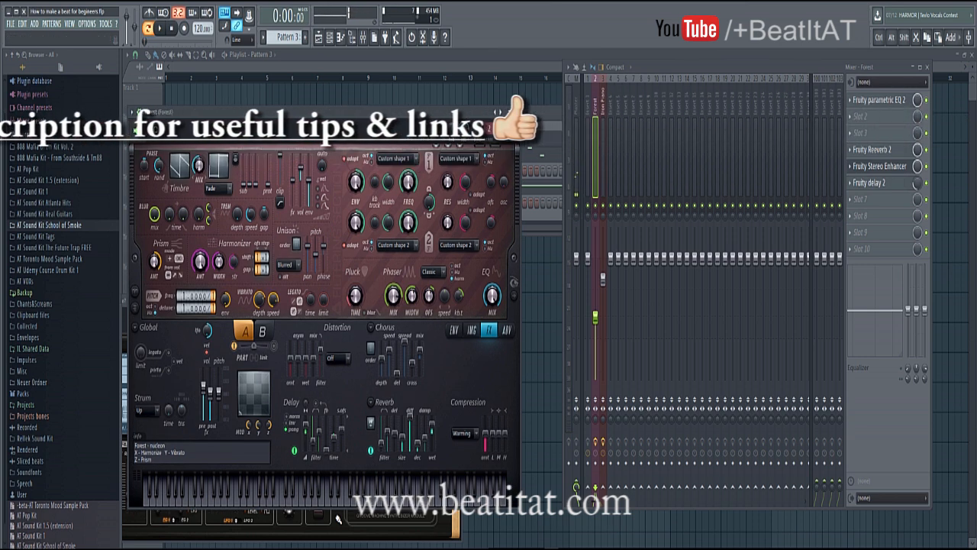
left_click(135, 112)
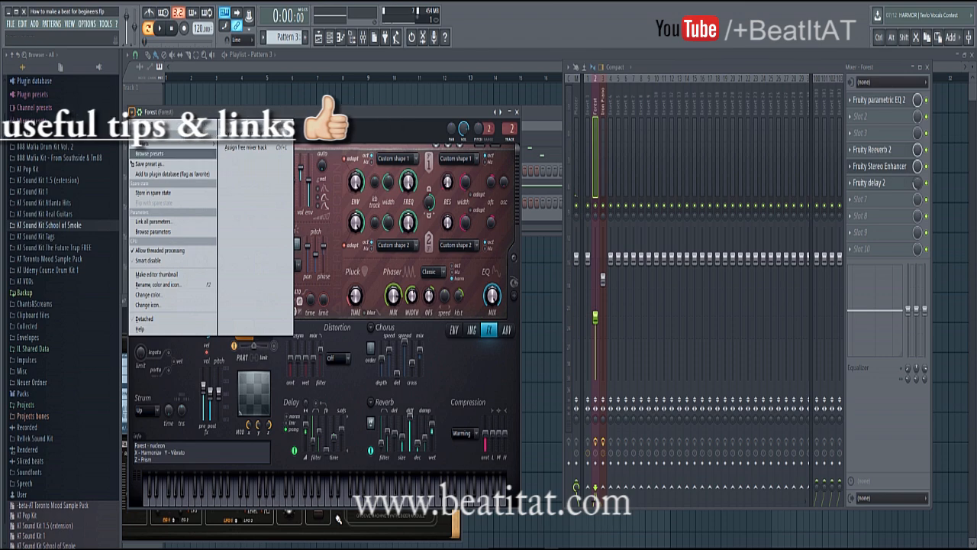
mouse_move(143, 143)
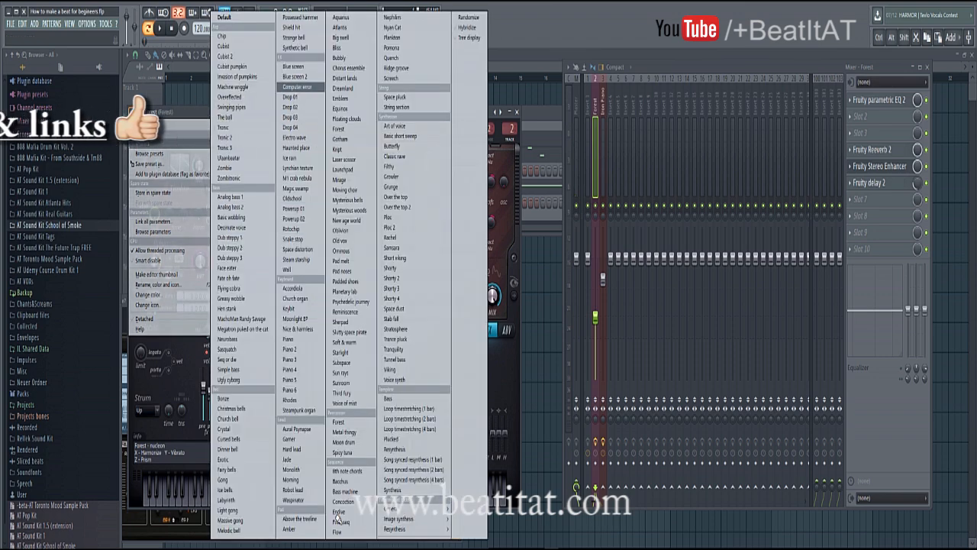
left_click(348, 199)
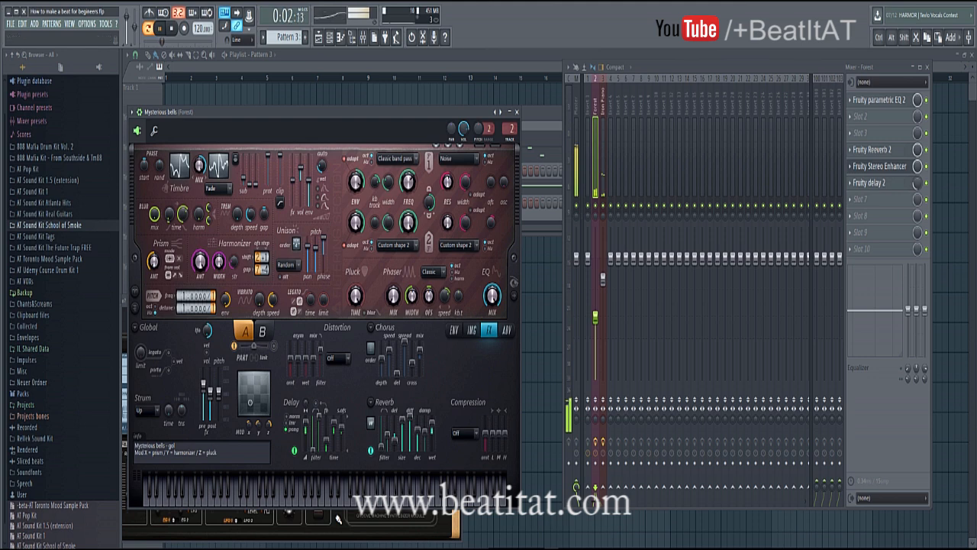
left_click(516, 111)
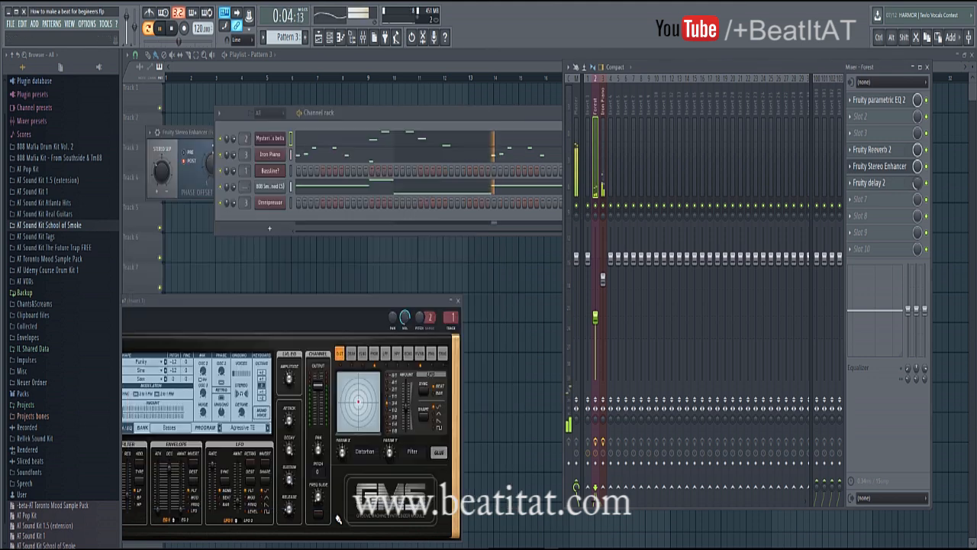
Find Snr - Trap Snare 5 in the AT Sound Kit 1 folder and add it as a new channel.
left_click(33, 191)
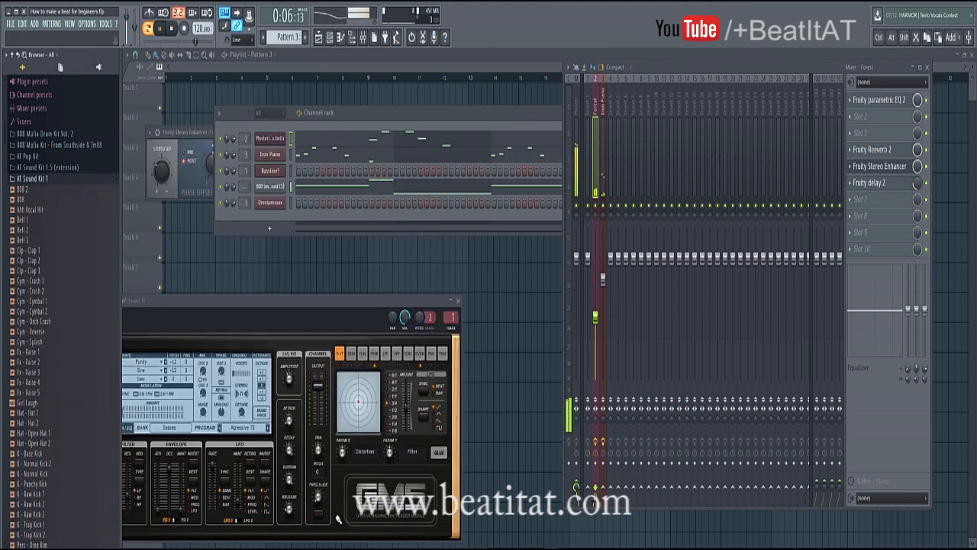
left_click(32, 178)
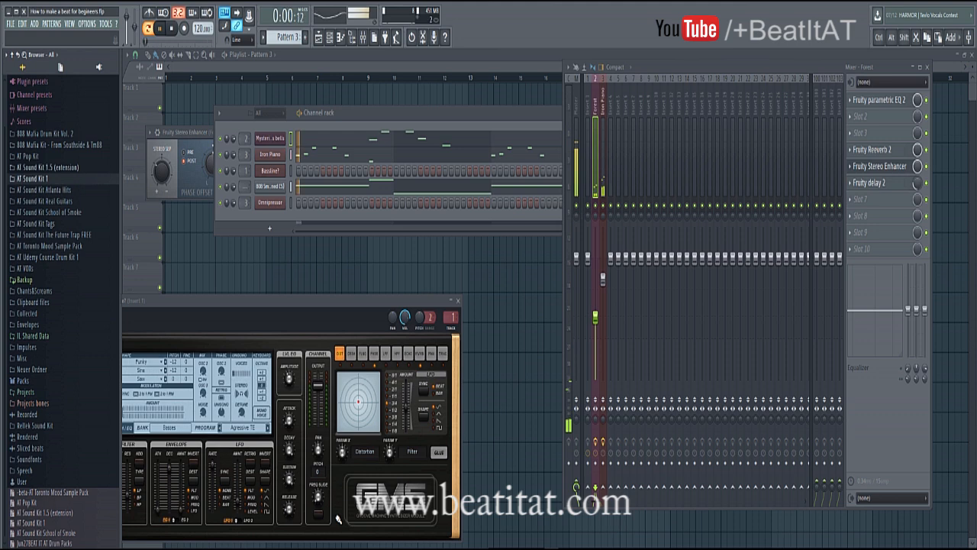
left_click(46, 167)
left_click(46, 167)
left_click(32, 179)
scroll(33, 179, "down", 3)
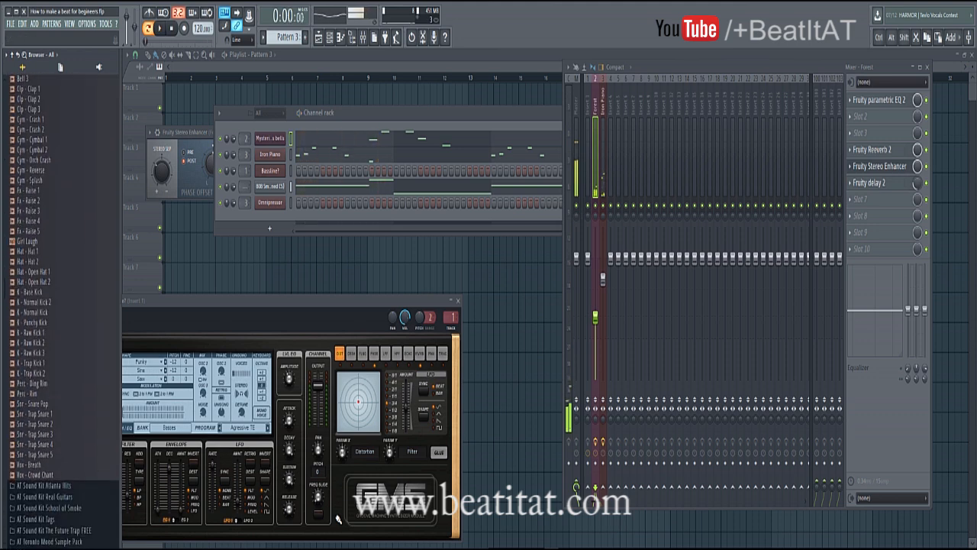
scroll(36, 432, "down", 1)
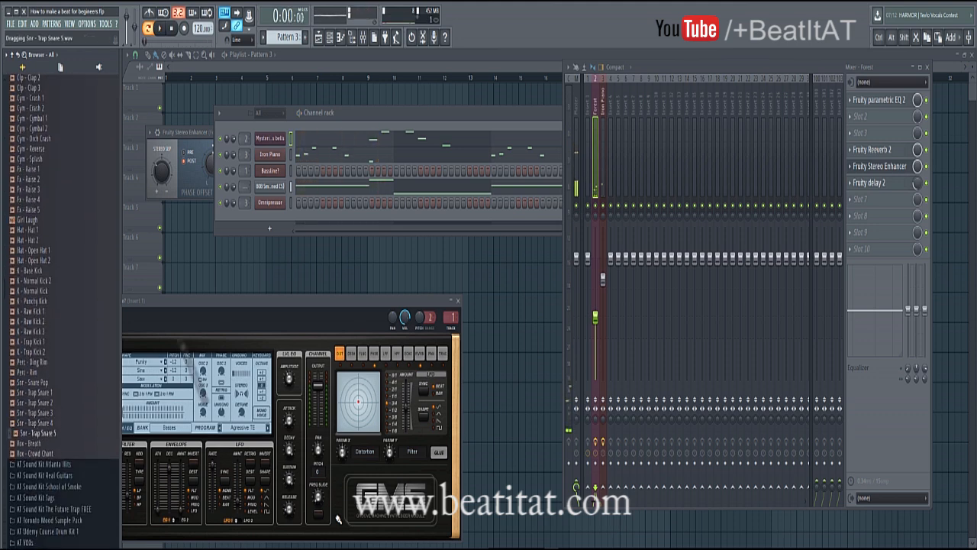
left_click_drag(280, 243, 281, 223)
Delete the Omnipressor channel and place trap snare hits on steps 9, 25, 41 and 57.
right_click(283, 201)
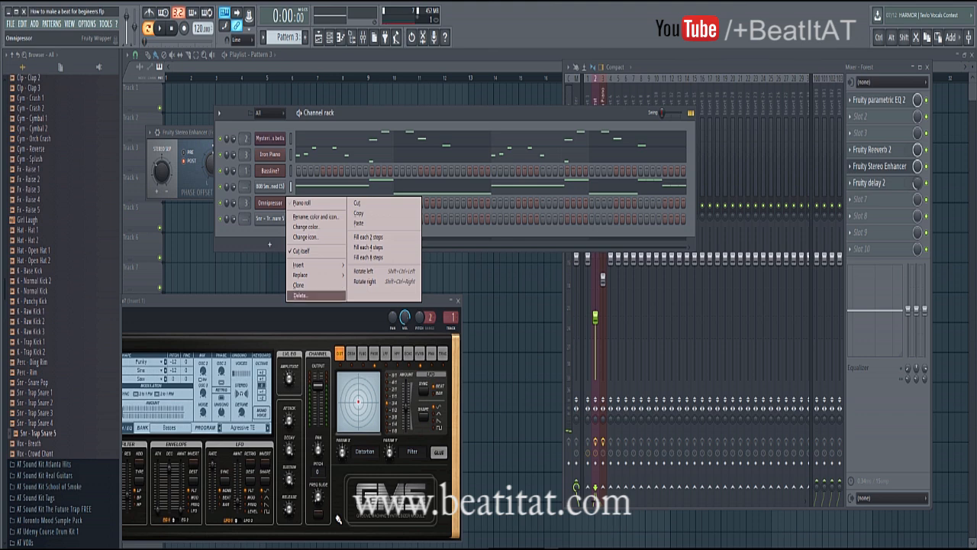
left_click(300, 295)
left_click(282, 308)
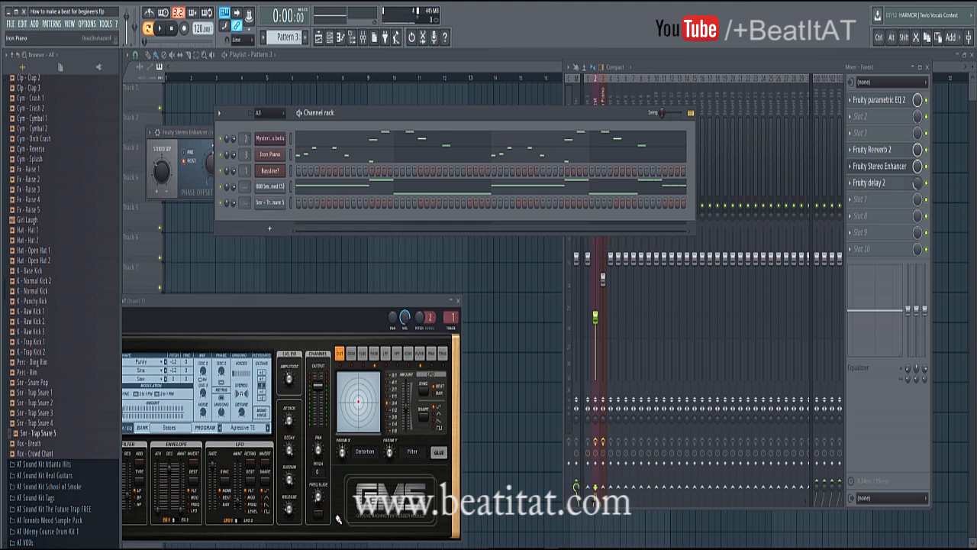
left_click_drag(358, 113, 277, 133)
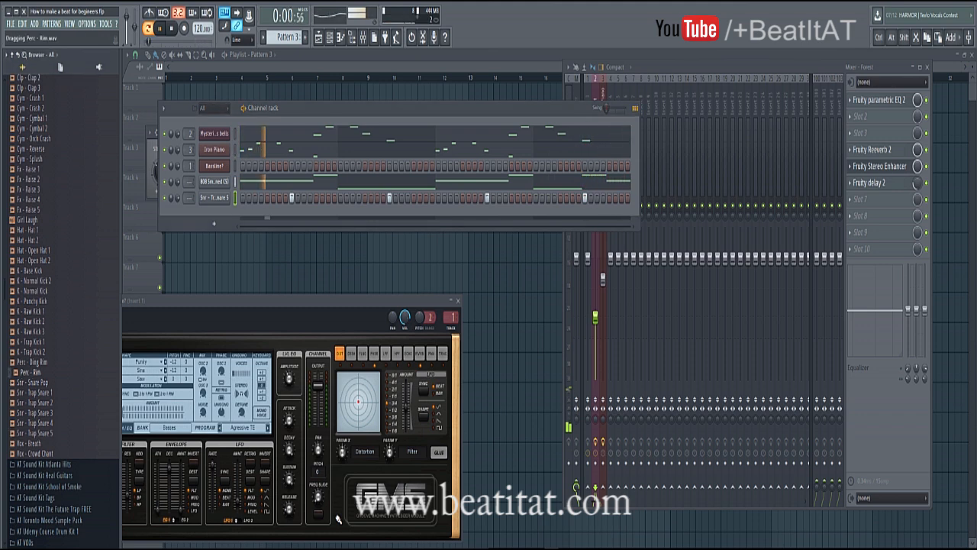
Add Perc - Rim as a new channel and place rim hits on steps 15, 19, 21, 51, 53 and 63.
left_click_drag(147, 344, 227, 246)
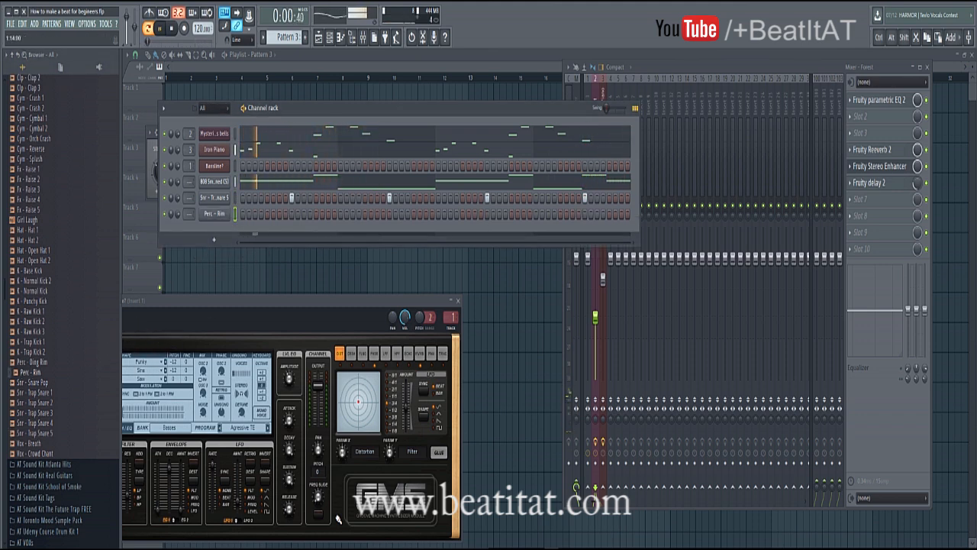
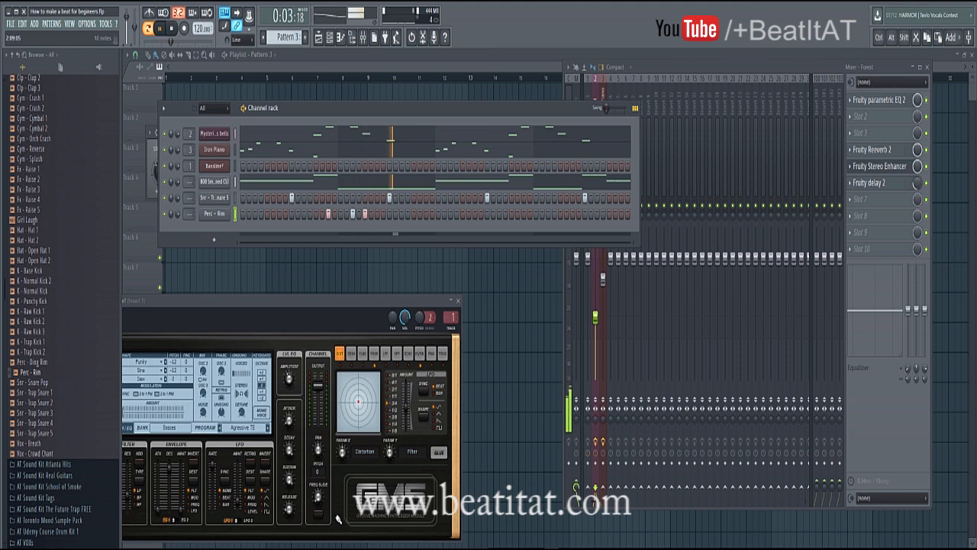
left_click_drag(341, 107, 232, 96)
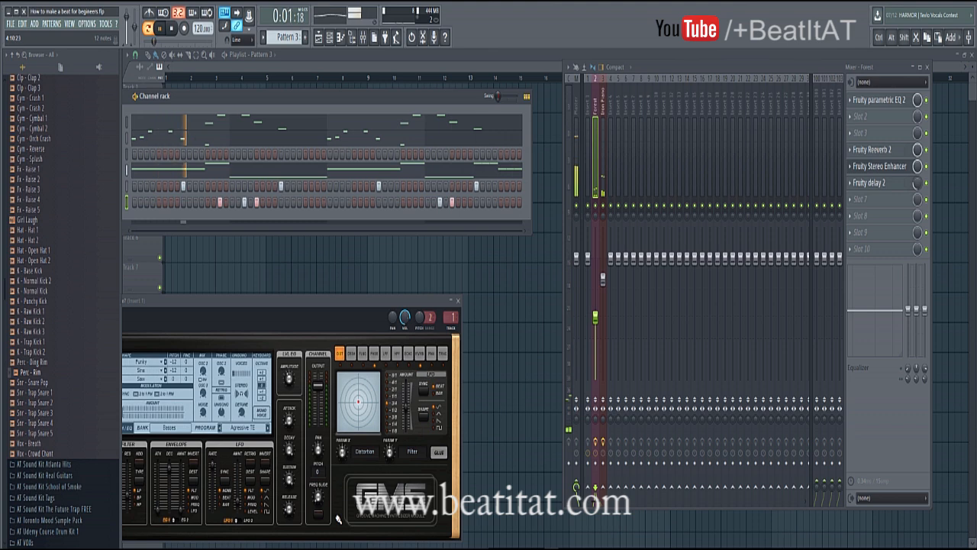
left_click_drag(232, 96, 326, 96)
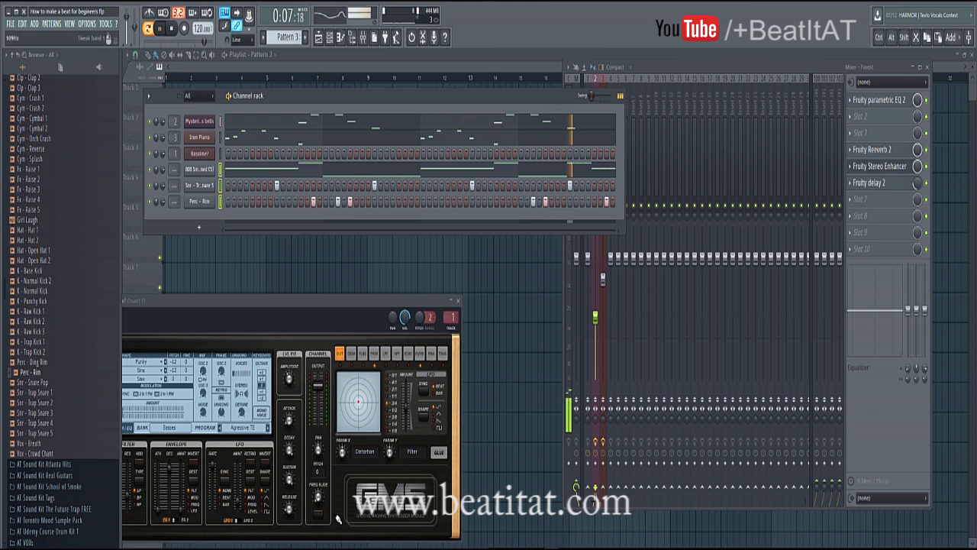
Route the selected 808, trap snare and rim channels to consecutive mixer tracks starting from Insert 4.
left_click(687, 67)
left_click(610, 156)
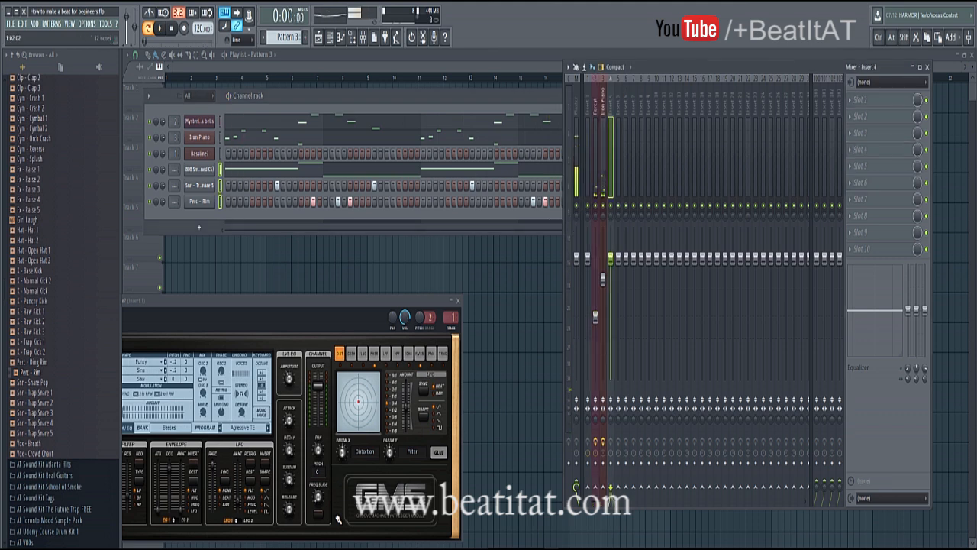
key("F6")
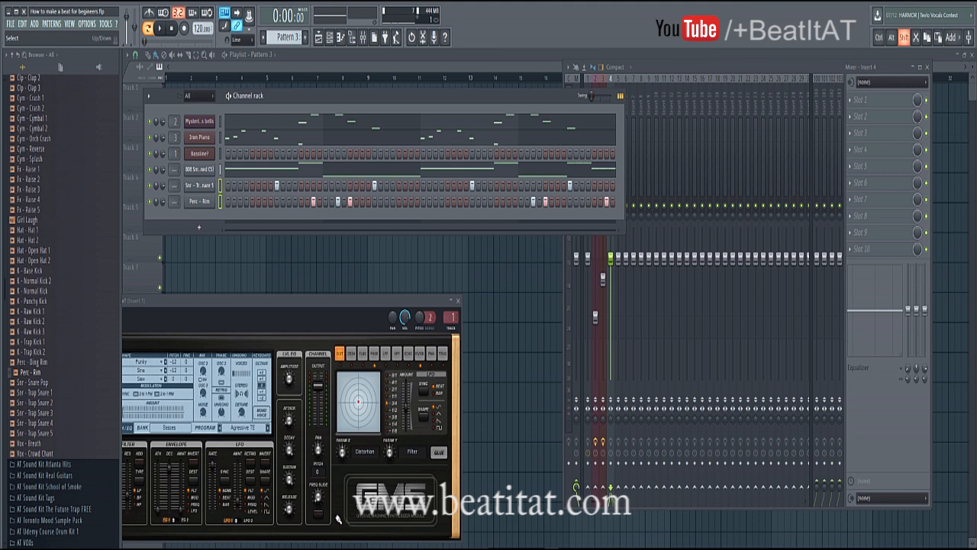
key("F9")
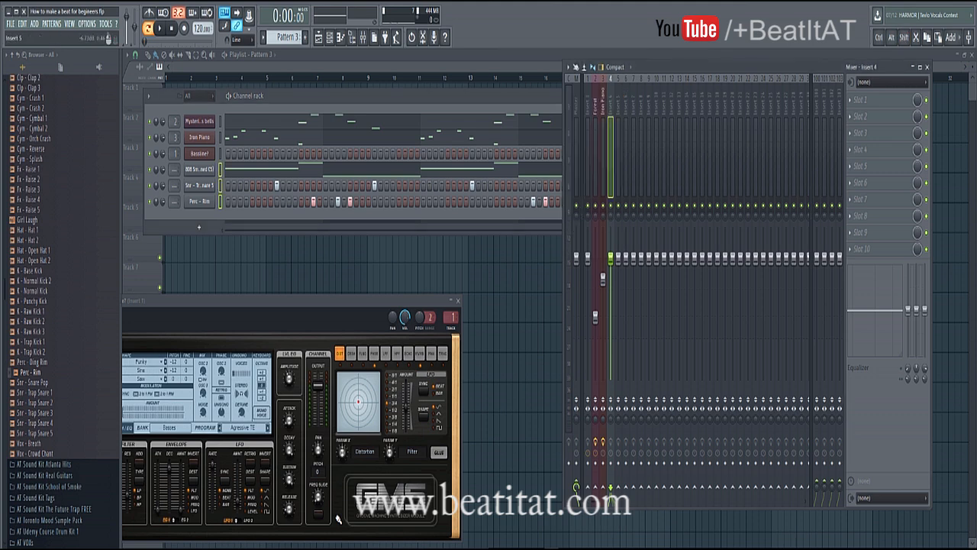
right_click(614, 75)
mouse_move(638, 162)
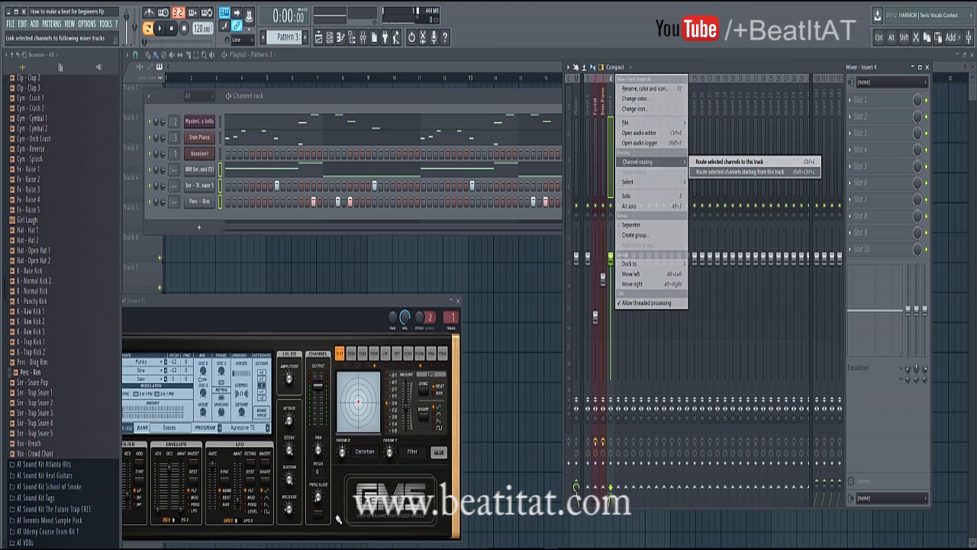
left_click(756, 171)
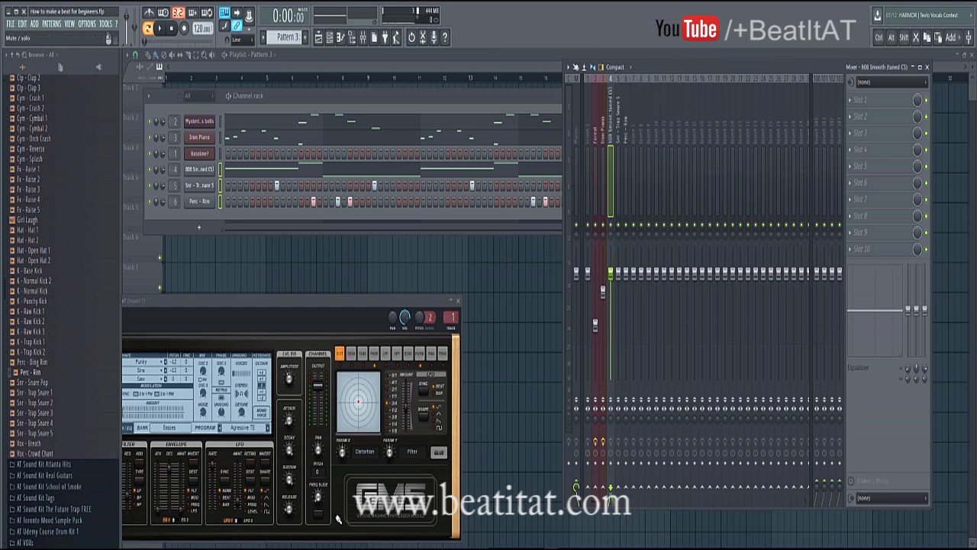
Review the channel routing options of the 808 Smooth mixer track without applying any.
right_click(605, 75)
left_click(587, 75)
right_click(614, 75)
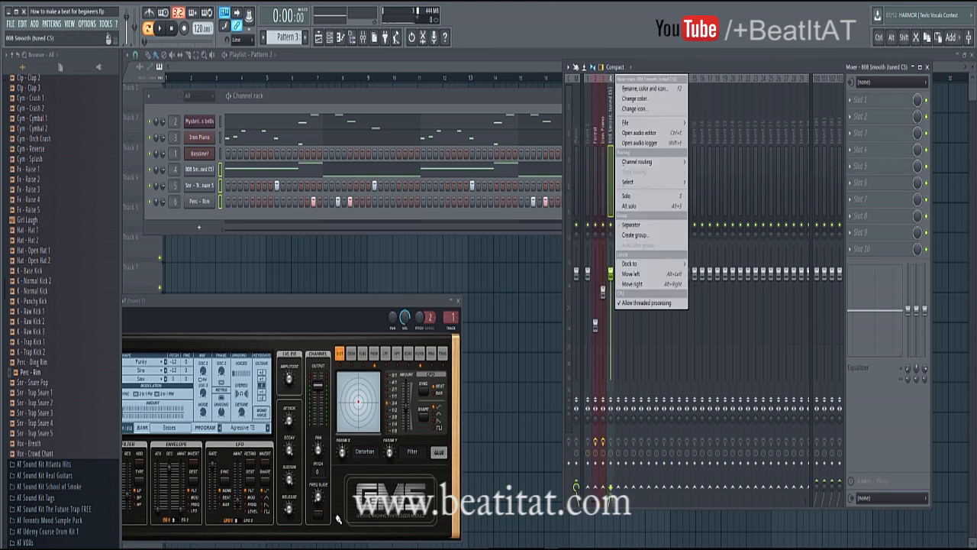
mouse_move(639, 162)
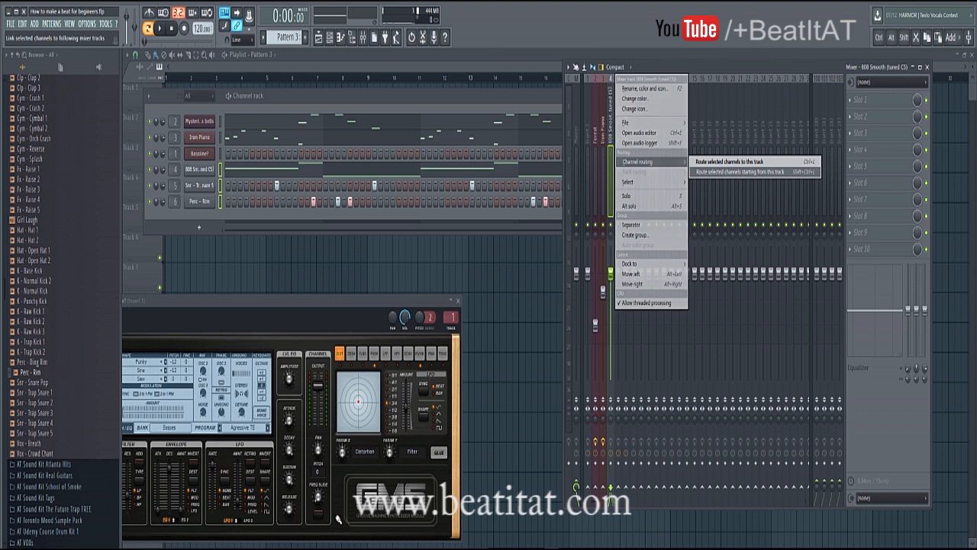
left_click(610, 183)
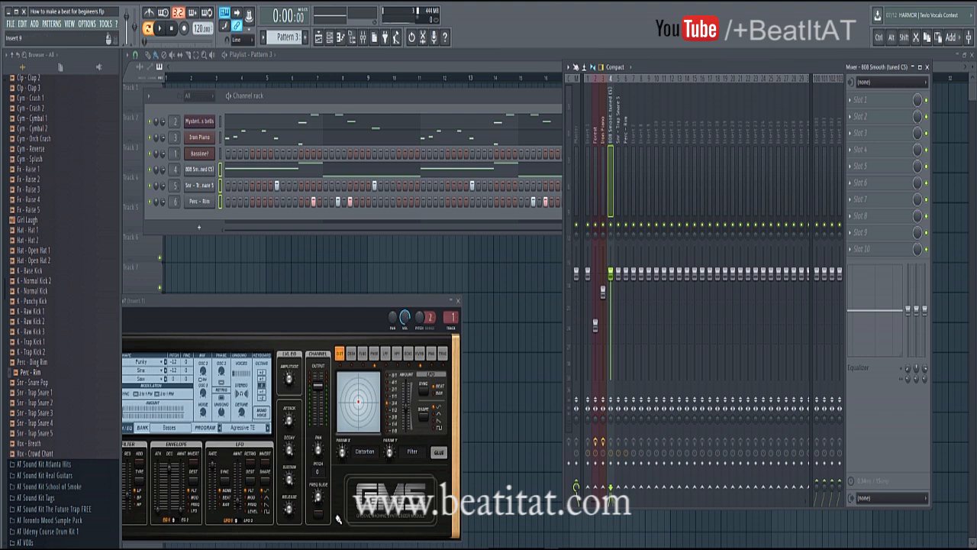
Load Fruity parametric EQ 2 in the 808 Smooth track's first slot, lower band 1 and slightly boost bands 2 and 3 during playback.
left_click(871, 99)
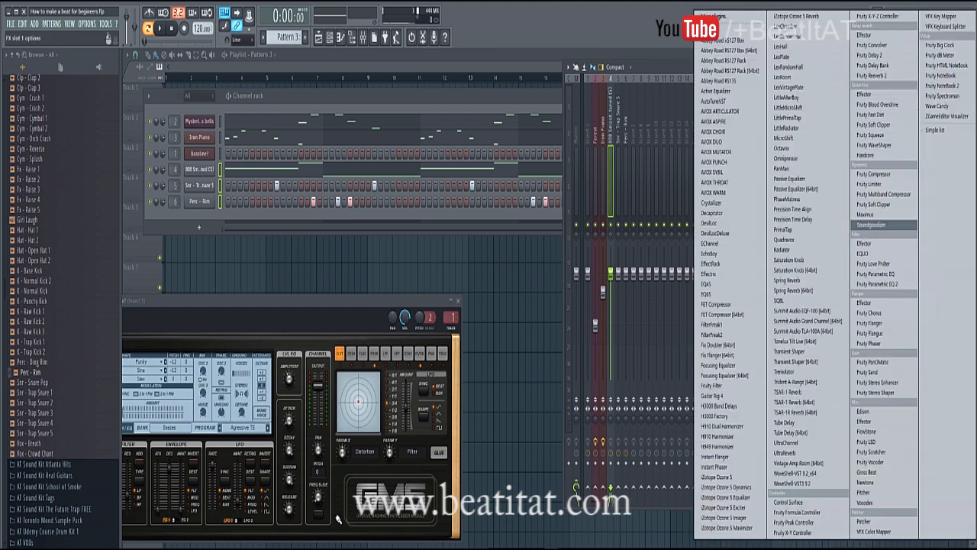
left_click(878, 283)
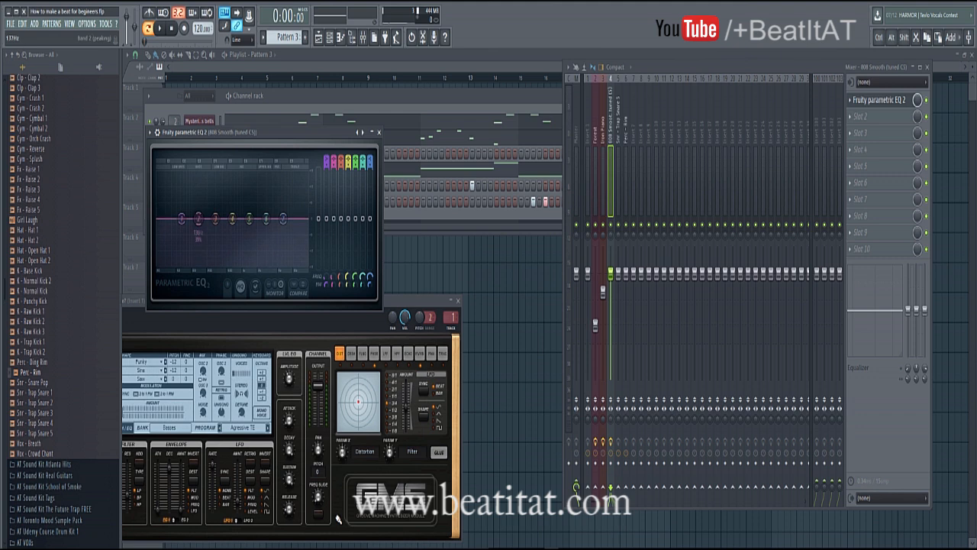
key("space")
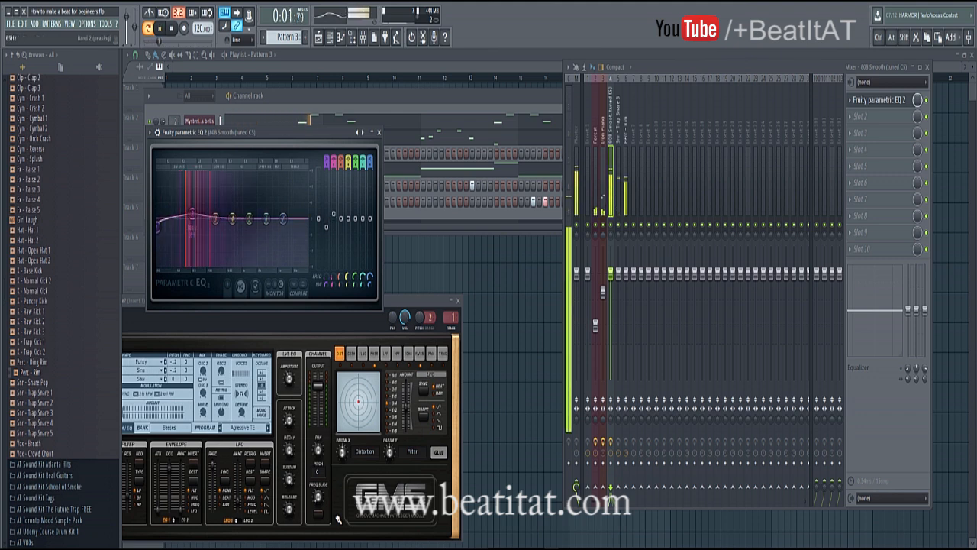
left_click_drag(192, 215, 179, 212)
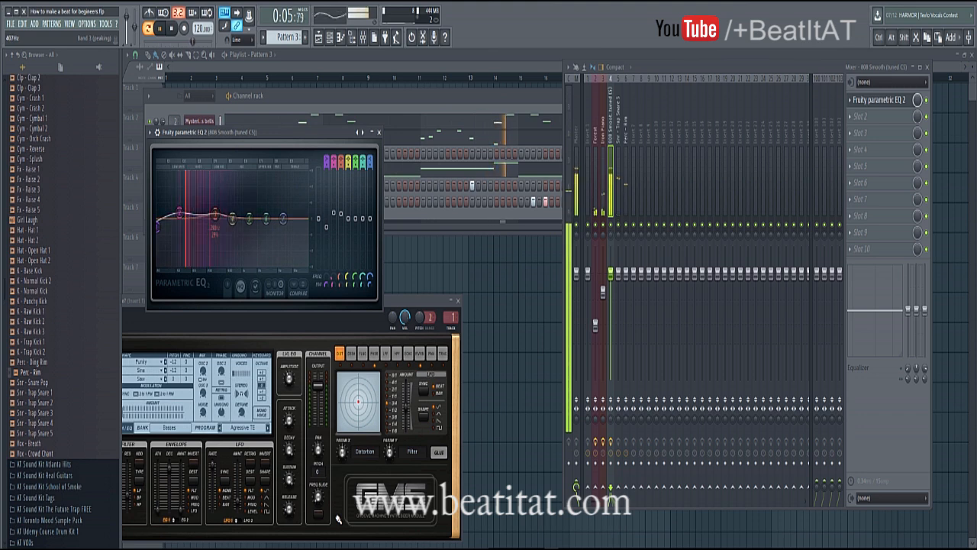
Make the 808 EQ's band 7 a low-pass with a much lower cutoff, and close the EQ and GMS windows.
left_click_drag(283, 218, 307, 264)
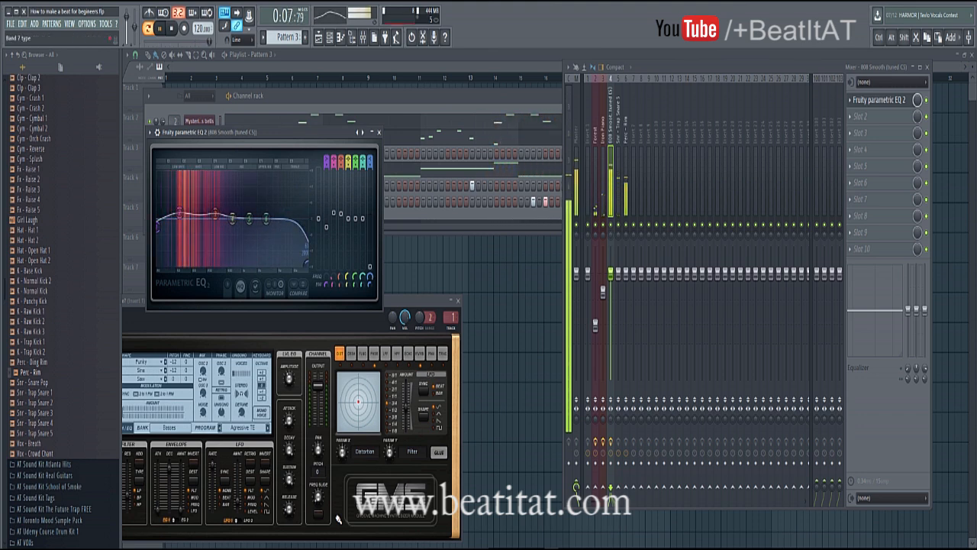
left_click_drag(371, 162, 370, 184)
left_click_drag(307, 218, 254, 218)
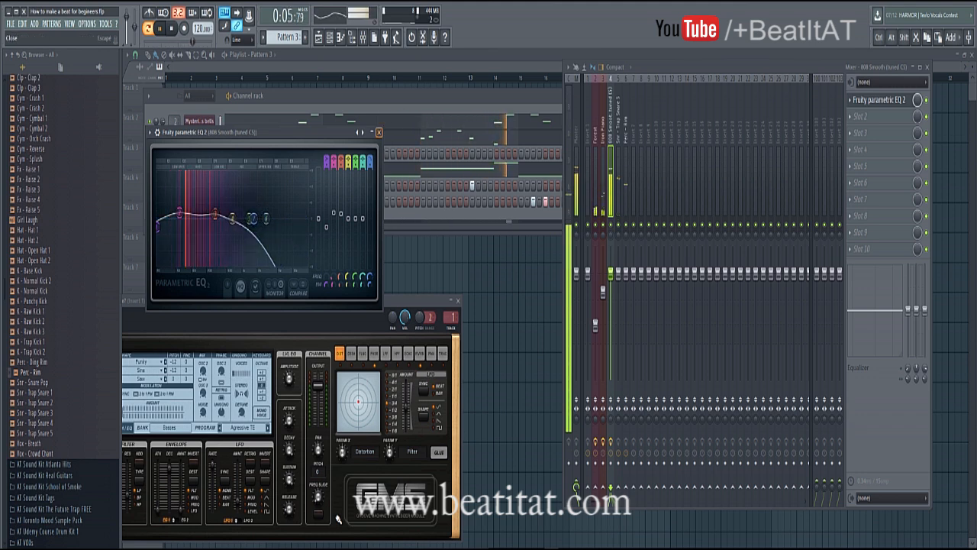
left_click(380, 132)
left_click(338, 519)
key("Escape")
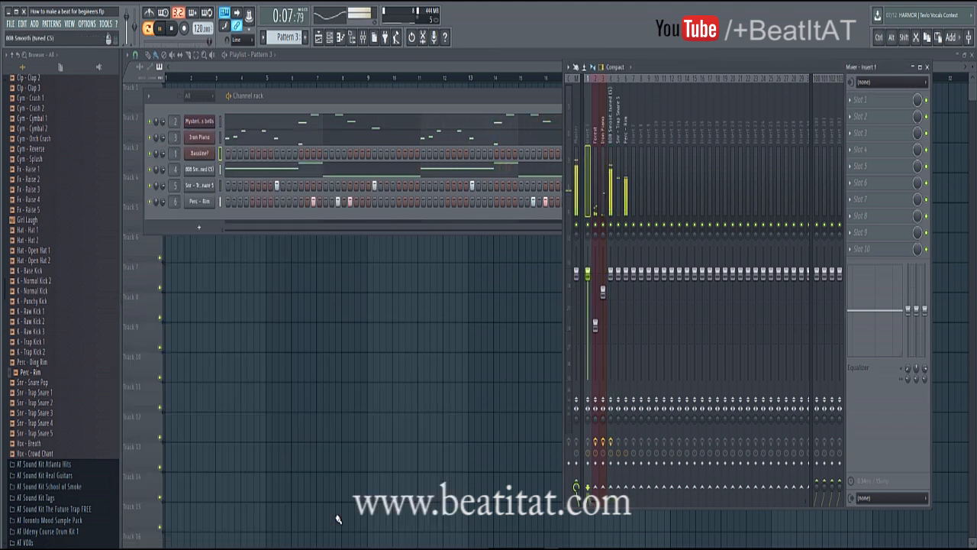
Lower the 808 Smooth track's volume to about -2.5 dB and shift its EQ's band 7 cutoff slightly lower.
key("Right")
key("Right")
key("Right")
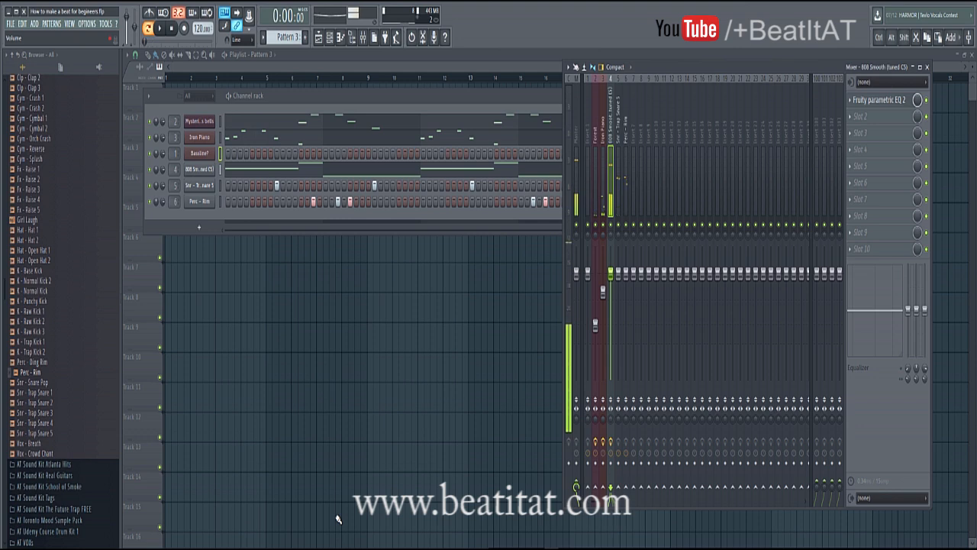
left_click(880, 100)
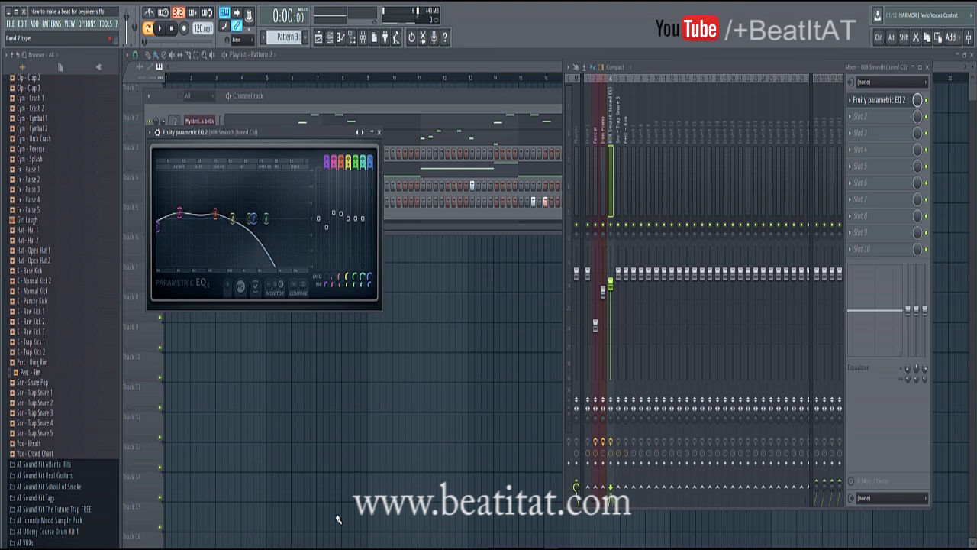
mouse_move(254, 218)
left_mouse_down()
mouse_move(271, 219)
mouse_move(251, 218)
left_mouse_up()
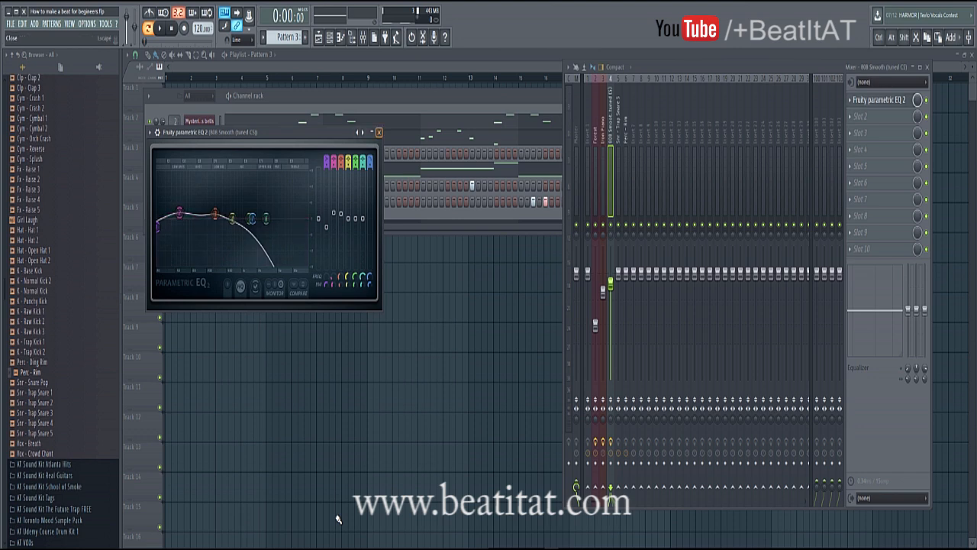
left_click(378, 132)
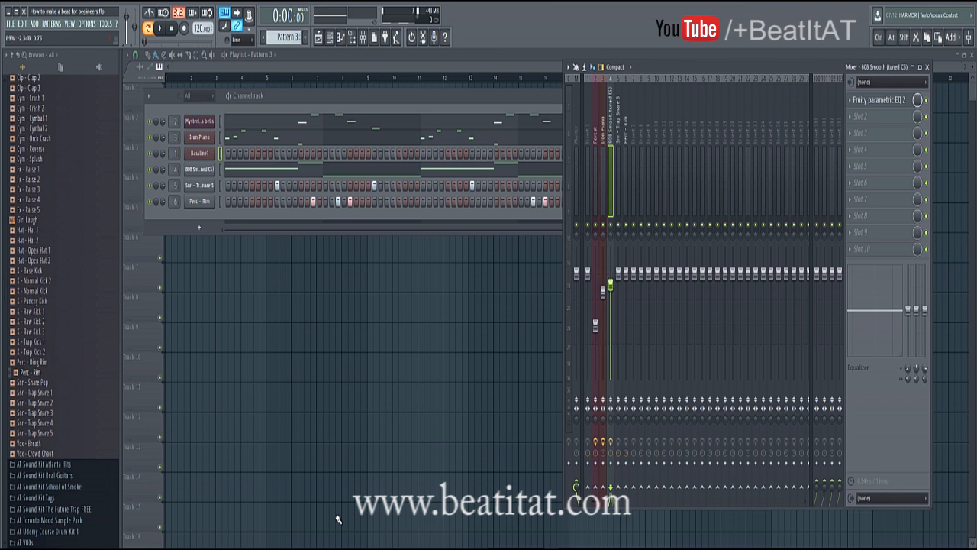
Lower the Snr - Trap Snare 5 track to about -1.3 dB and turn the Perc - Rim track down further, checking it during playback.
left_click(626, 184)
left_click(618, 183)
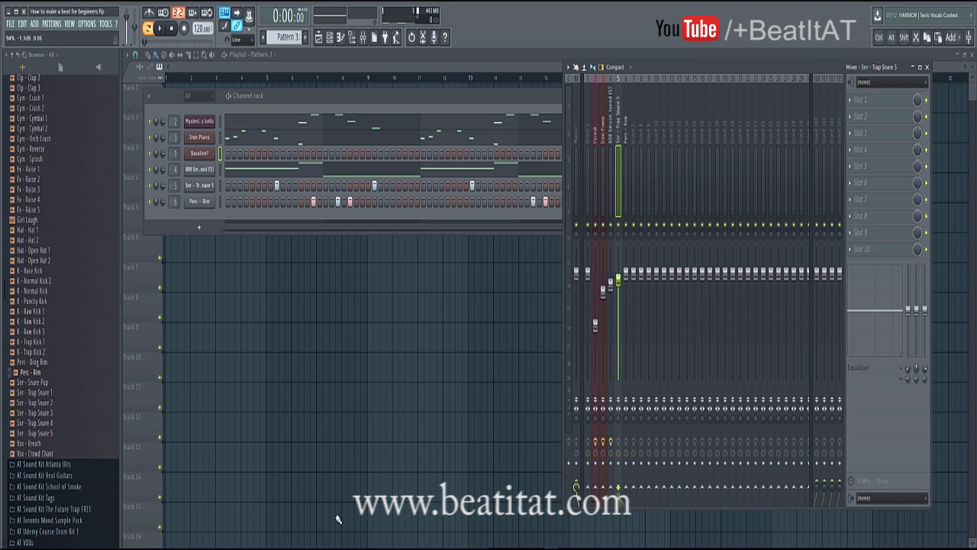
left_click_drag(626, 274, 626, 282)
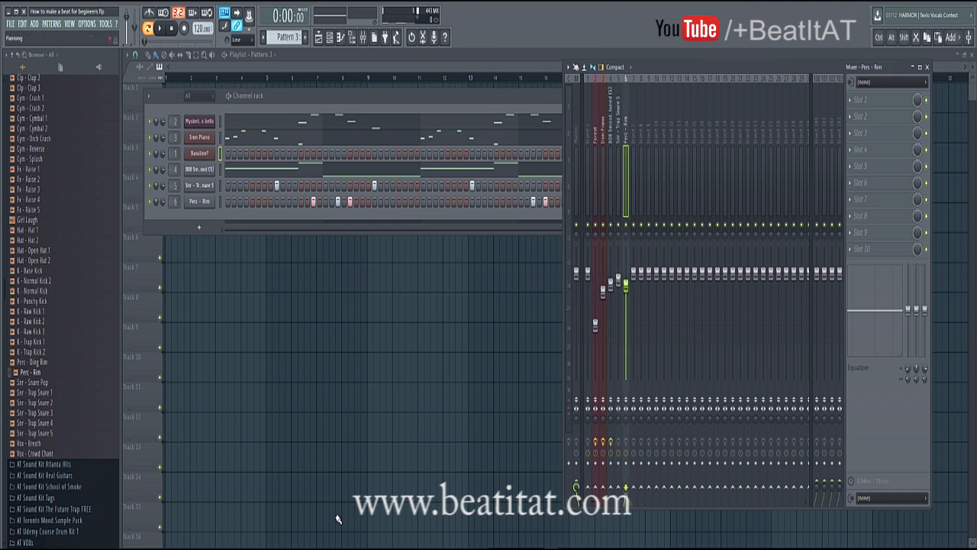
key("space")
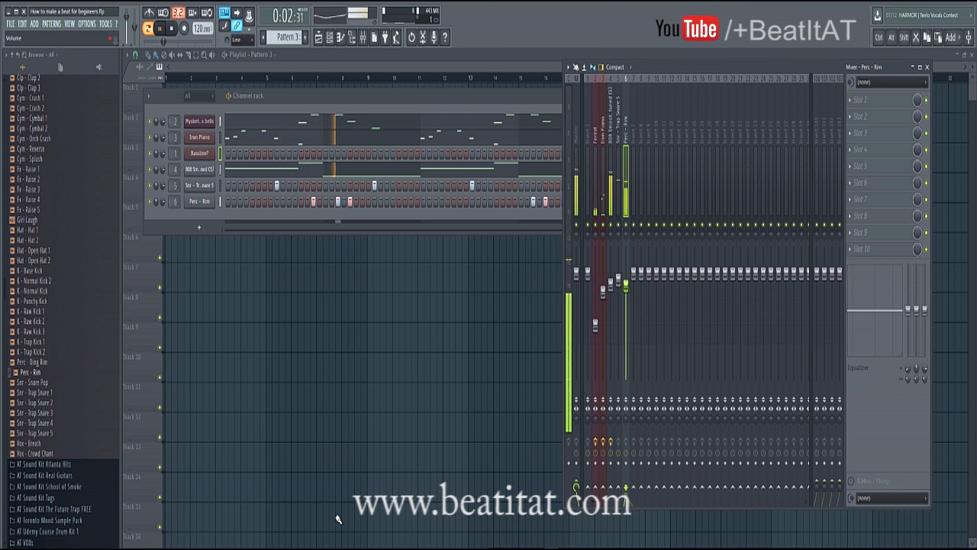
left_click_drag(626, 286, 626, 291)
key("space")
Load Fruity parametric EQ 2 in the Perc - Rim track's first slot, make band 1 a high-pass with a raised cutoff, and close it.
left_click(851, 101)
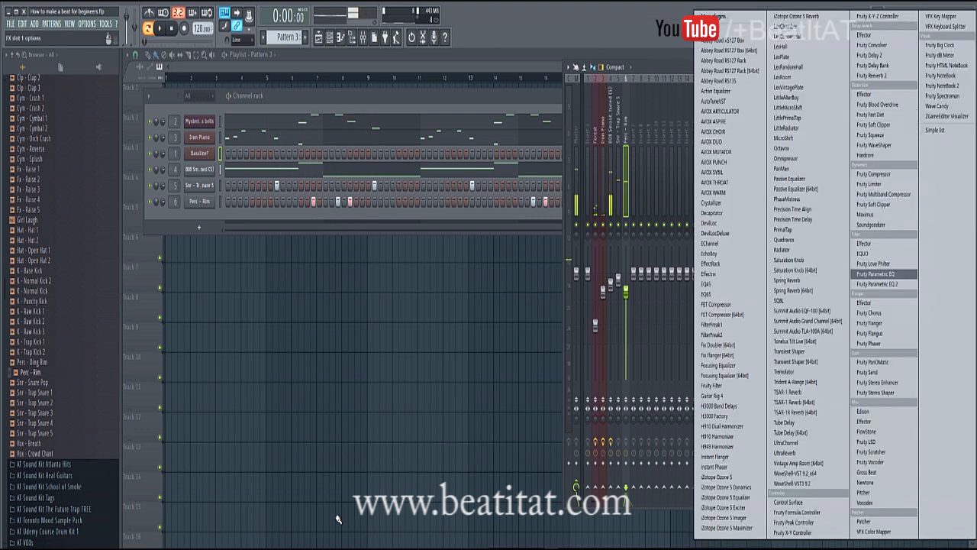
left_click(872, 283)
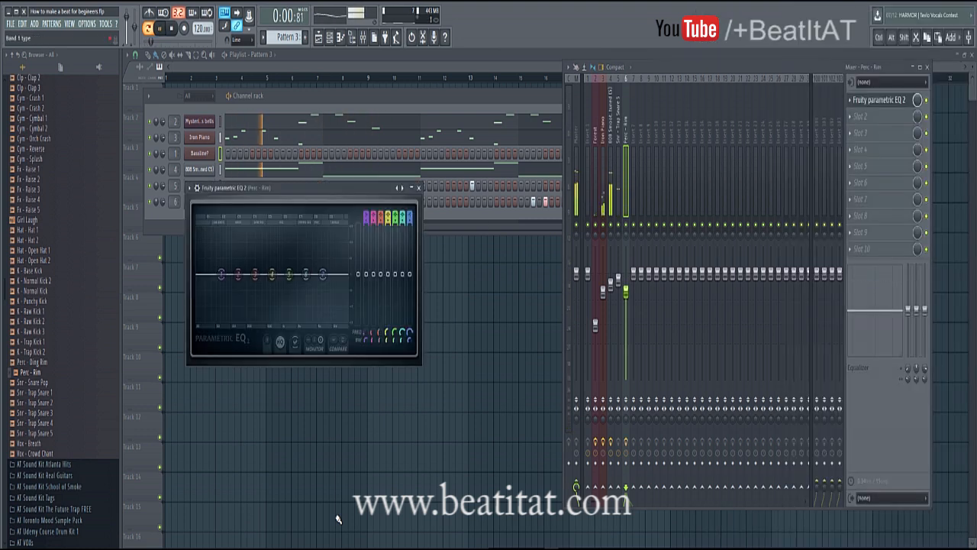
left_click_drag(367, 218, 366, 241)
left_click_drag(221, 274, 248, 274)
key("space")
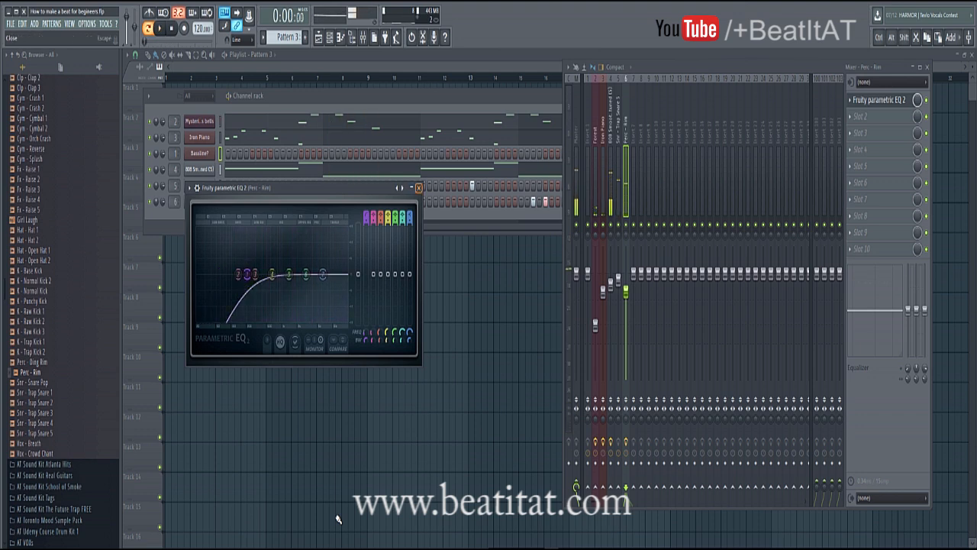
left_click(419, 187)
Load Fruity Reeverb 2 in the Perc - Rim track's third slot, raise its wet level to 63%, and reduce the slot's mix level during playback.
left_click(849, 133)
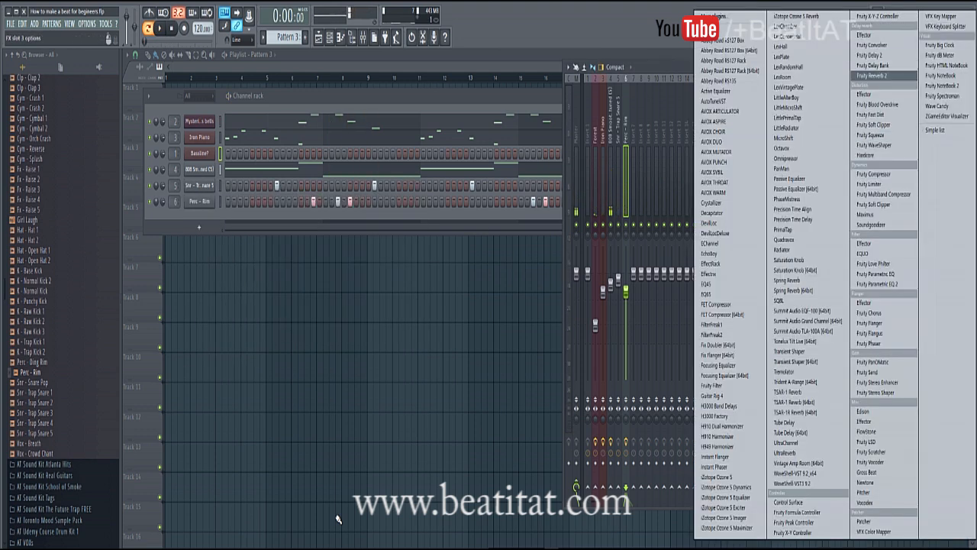
left_click(884, 75)
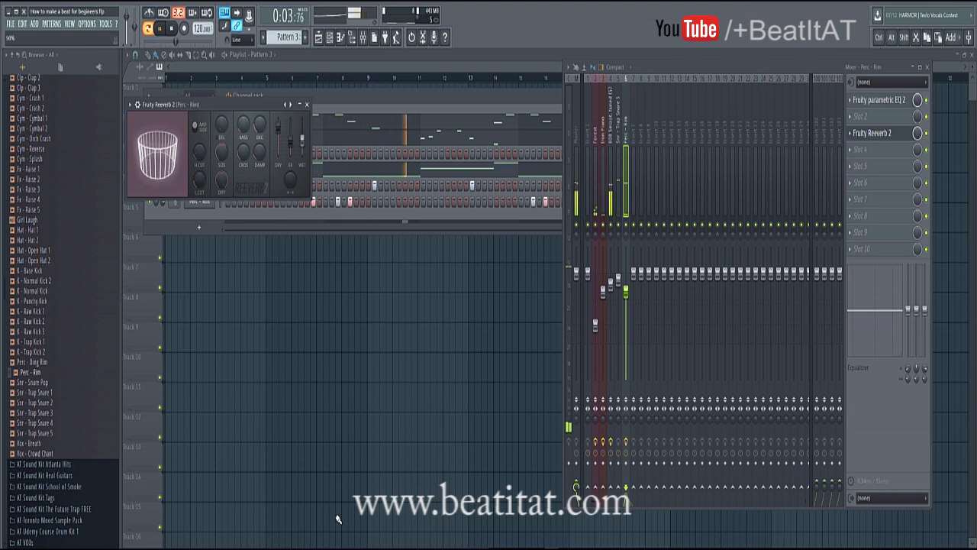
key("space")
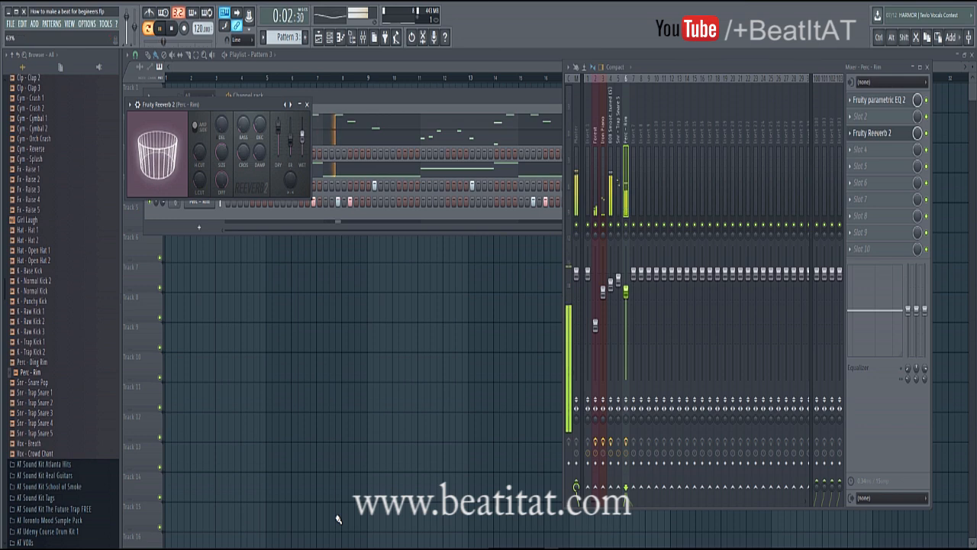
left_click(307, 105)
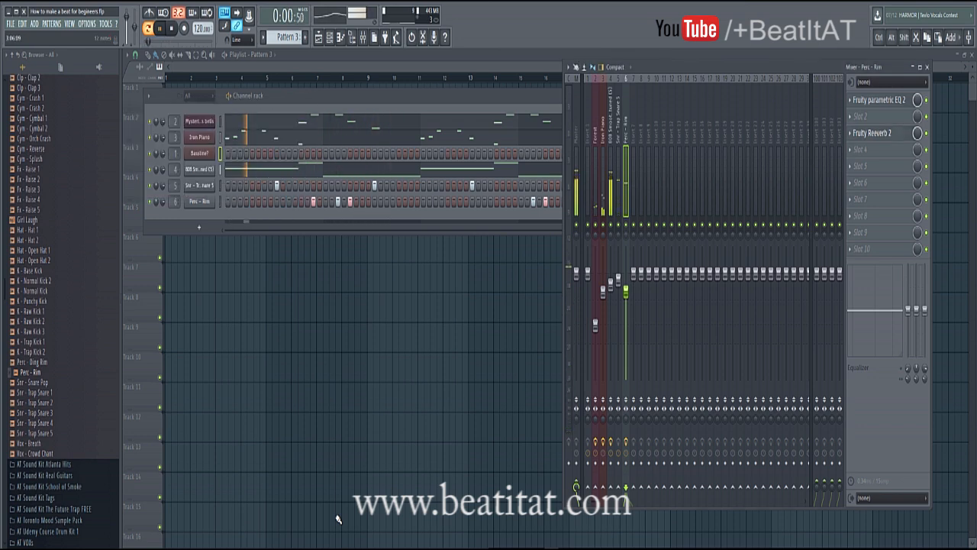
left_click_drag(916, 133, 917, 162)
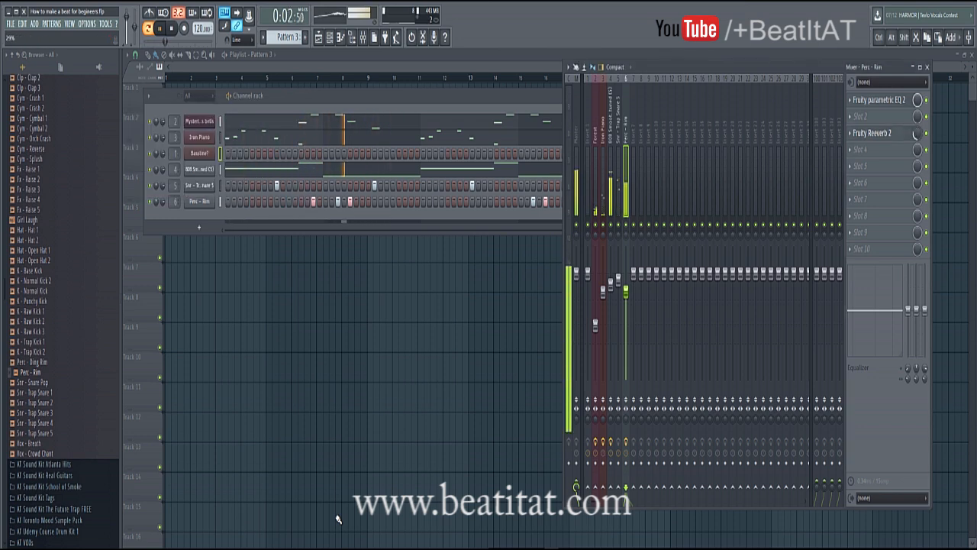
key("space")
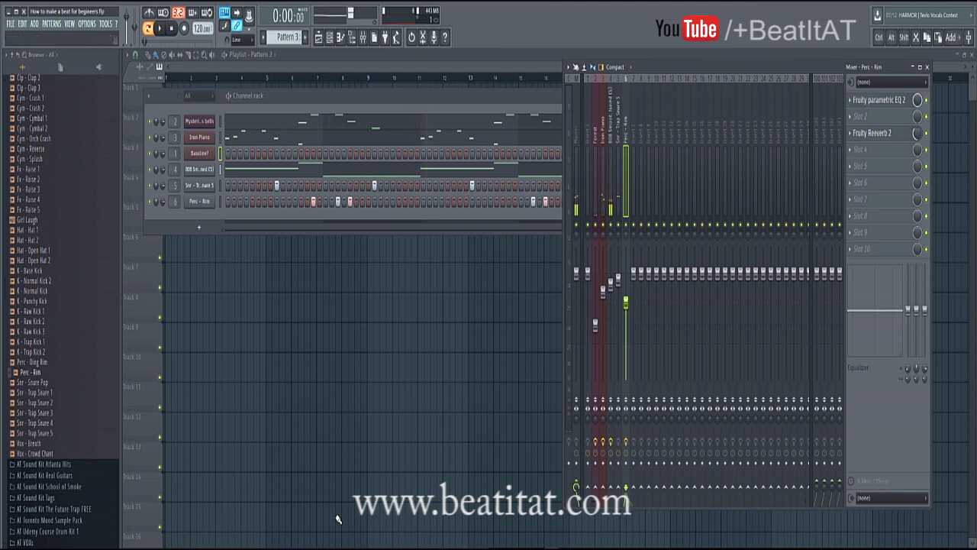
Add the Hat - Open Hat 1 and Hat - Hat 1 samples from AT Sound Kit 1 as new channels below Perc - Rim.
scroll(63, 306, "up", 4)
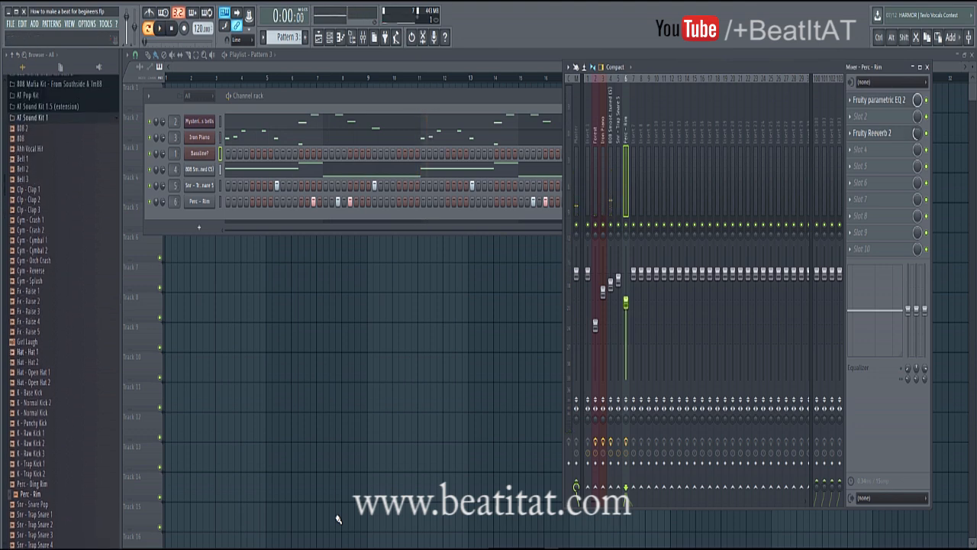
key("Up")
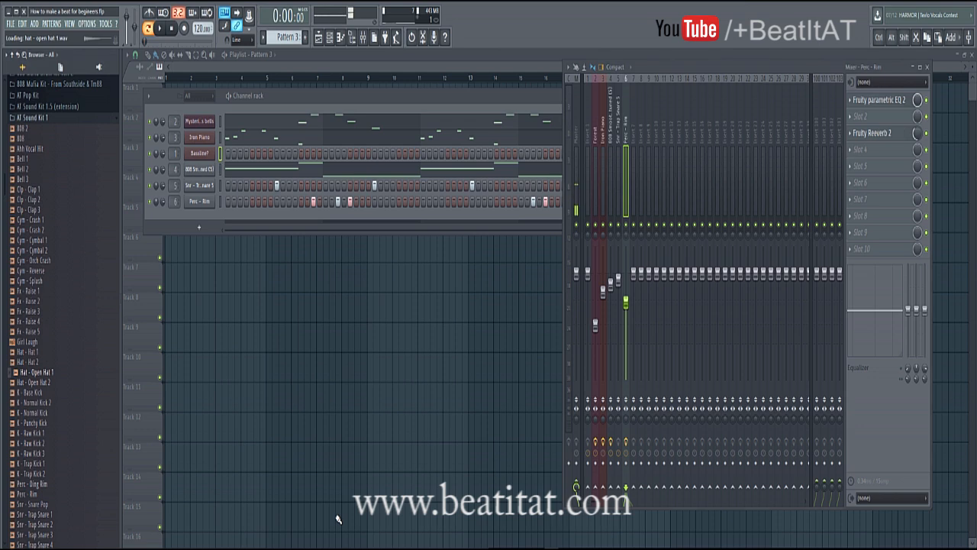
left_click_drag(37, 372, 243, 220)
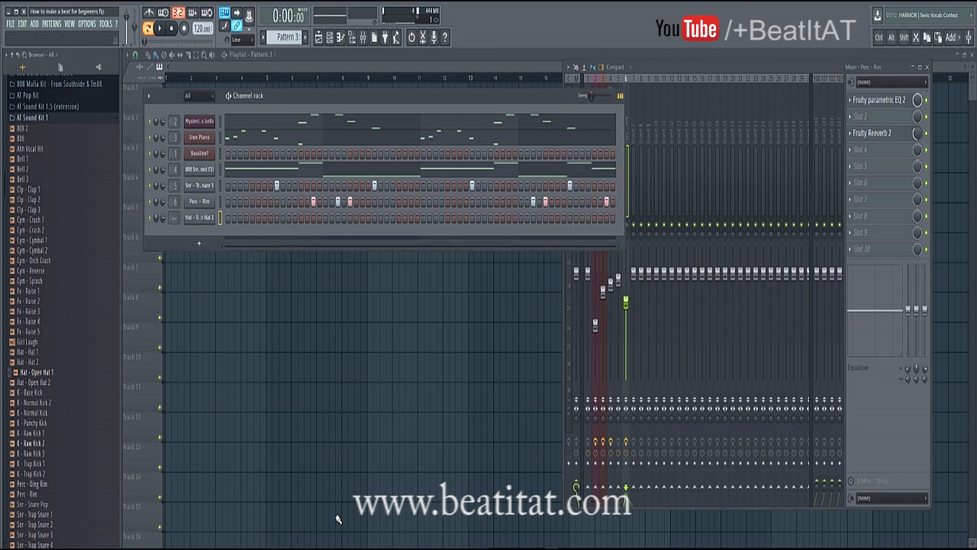
left_click_drag(28, 351, 204, 236)
Place four back-to-back C5 notes at the start of bar 1 in the Hat - Hat 1 channel's piano roll.
right_click(212, 229)
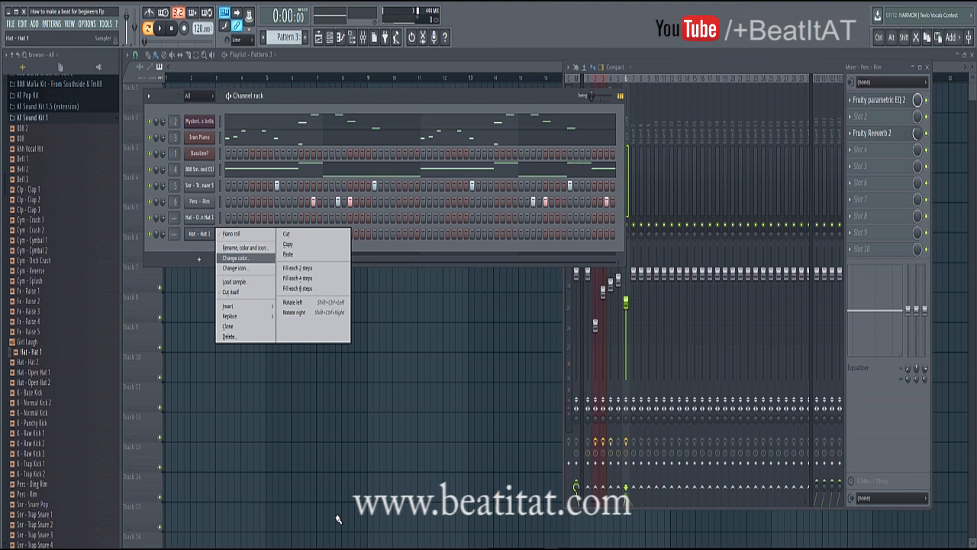
left_click(232, 234)
scroll(149, 324, "down", 2)
scroll(148, 323, "down", 2)
scroll(148, 324, "down", 3)
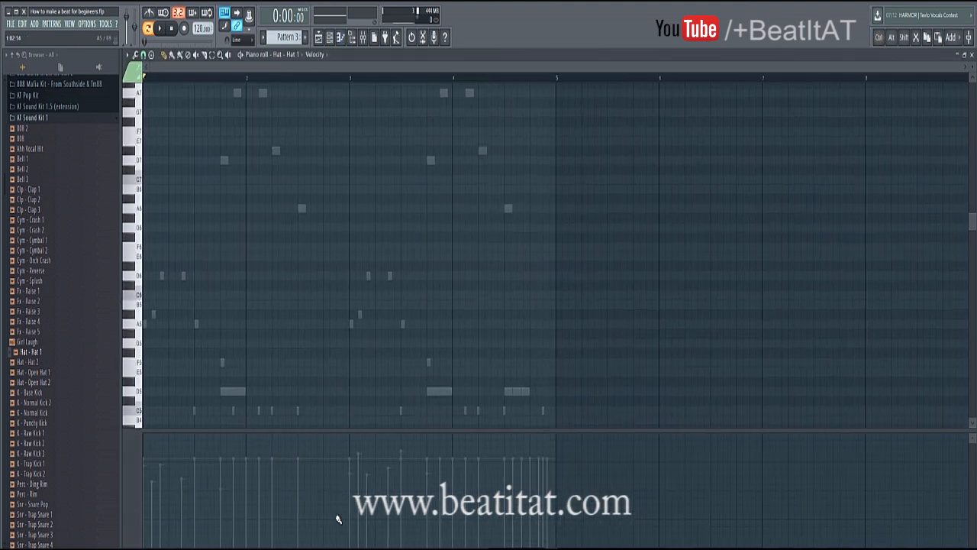
left_click(146, 391)
left_click(154, 390)
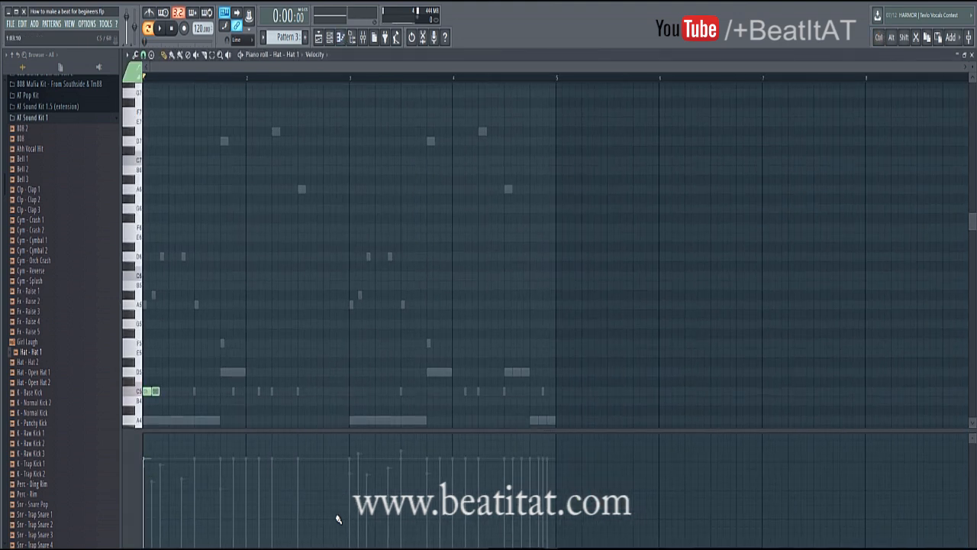
left_click(154, 390)
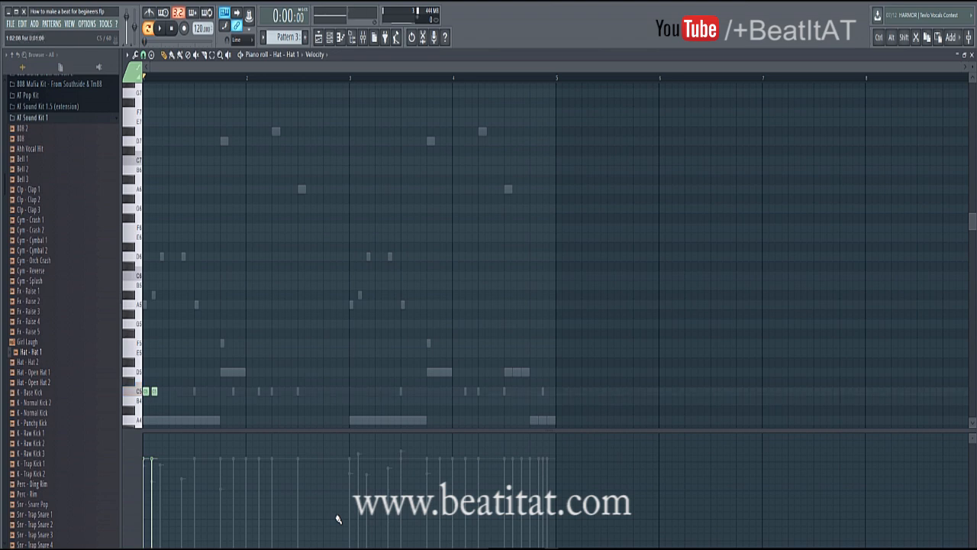
left_click(157, 391)
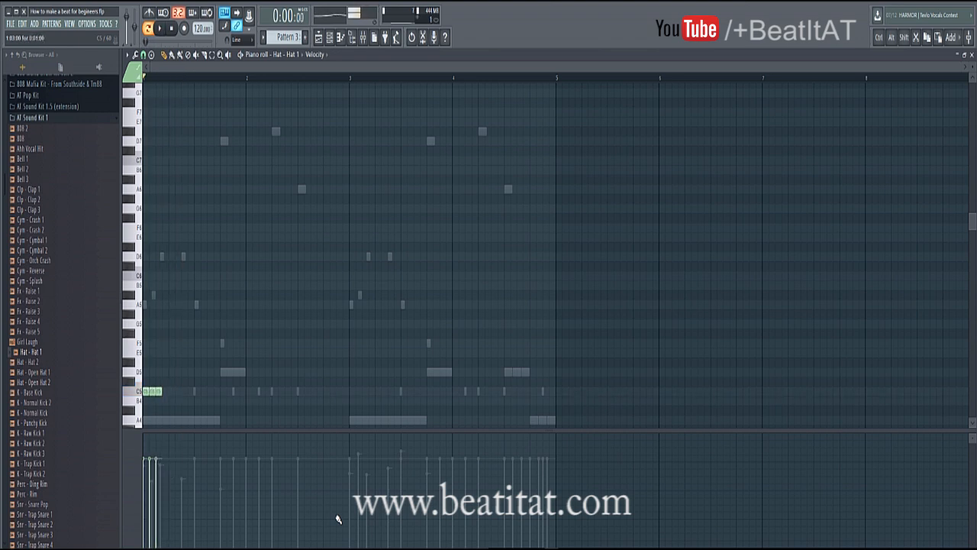
left_click(163, 391)
Add two C5 hat notes from beat 3 of bar 1, chop both into rolls with the Chopper, and play the result.
key("space")
left_click(197, 391)
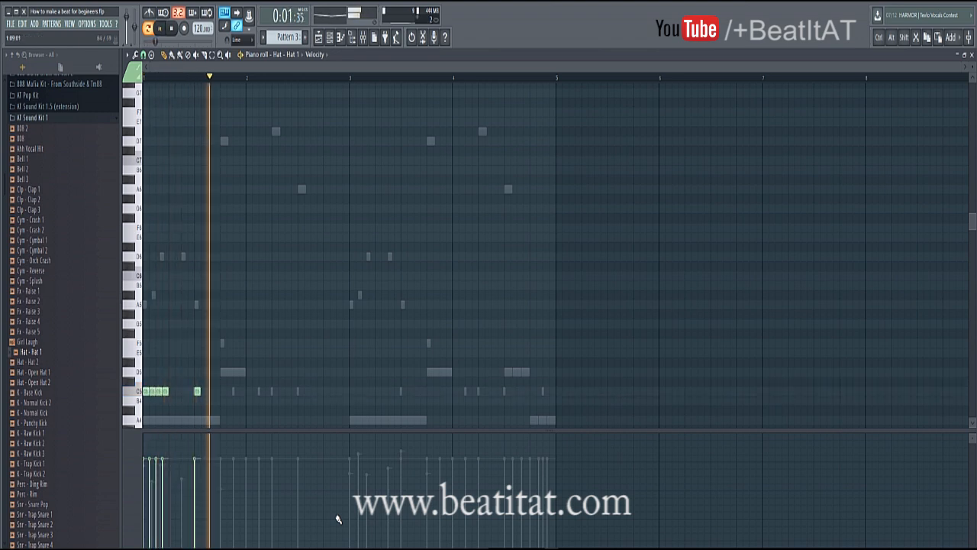
key("space")
left_click(210, 391)
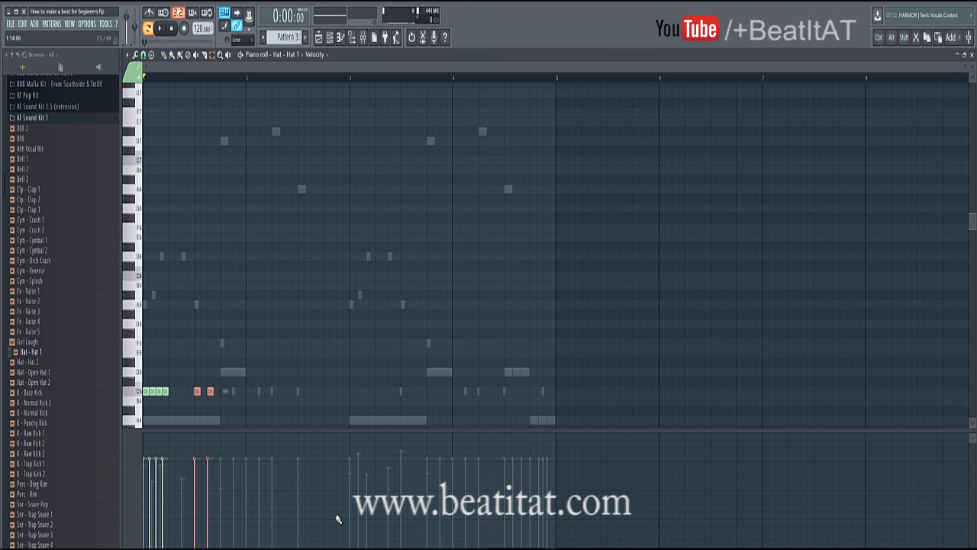
left_click(225, 383, "ctrl")
key("ctrl+u")
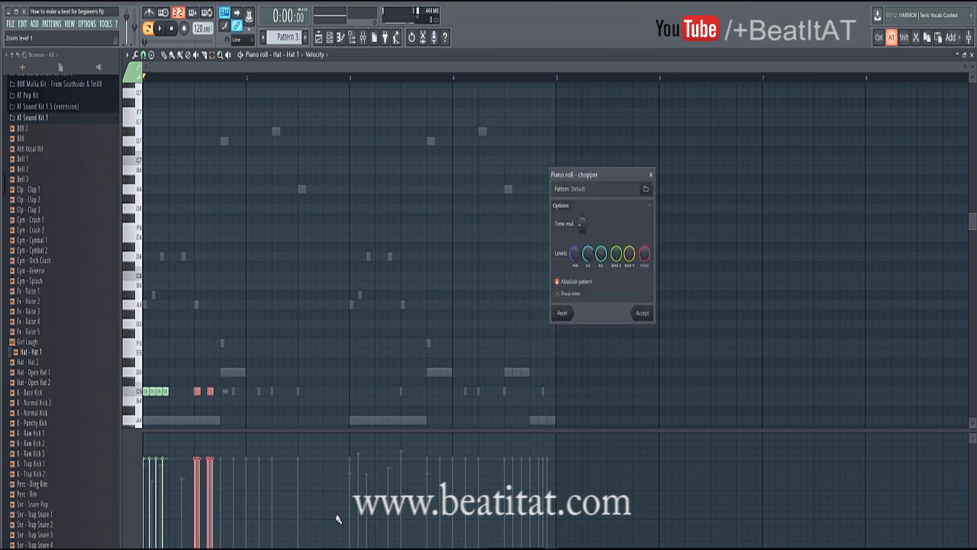
key("Return")
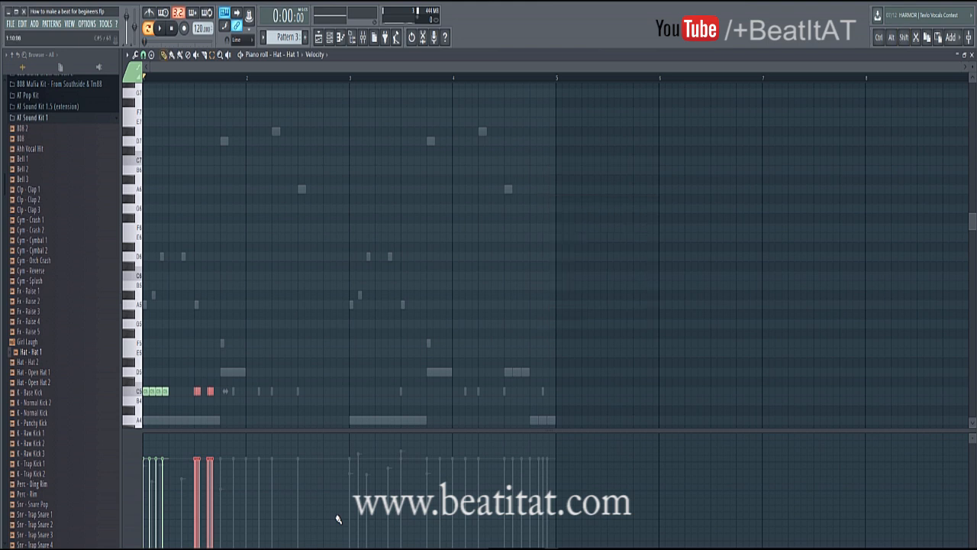
key("space")
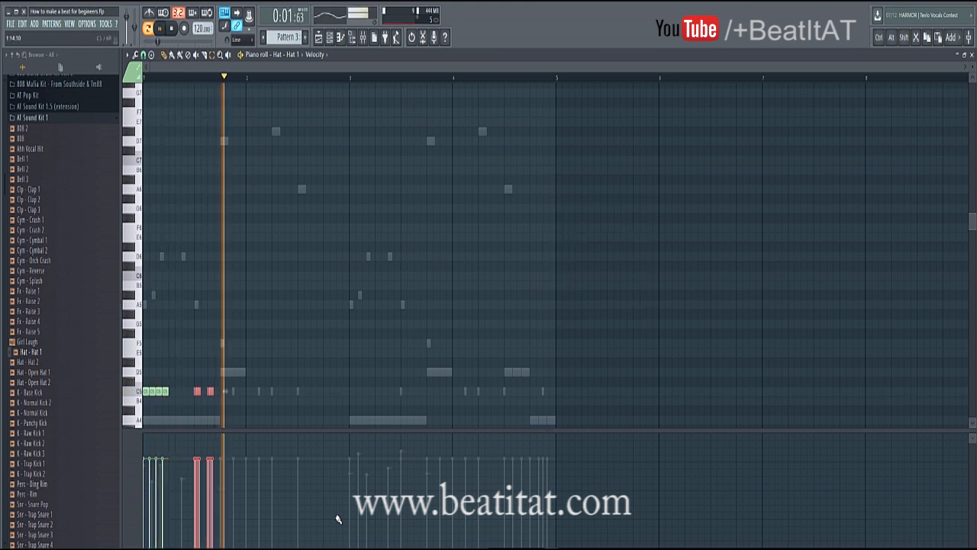
key("space")
Add a longer C5 hat note at the end of bar 1, chop it into a roll, and play the pattern.
key("ctrl+d")
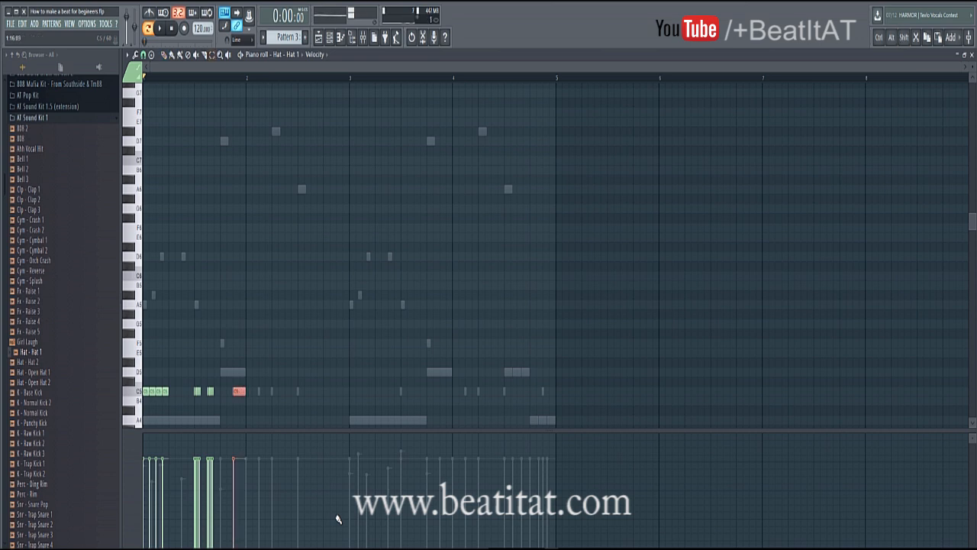
key("alt+u")
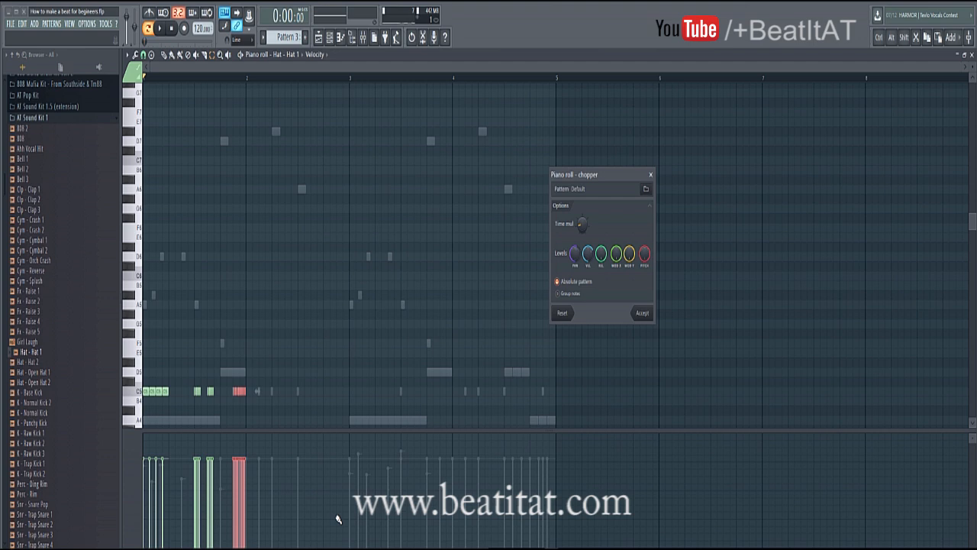
key("Return")
key("space")
key("ctrl+d")
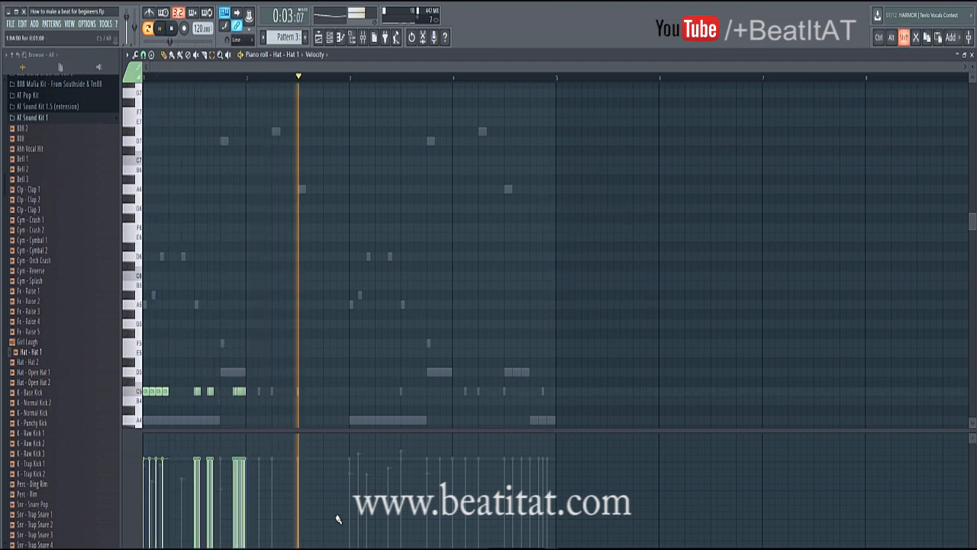
key("space")
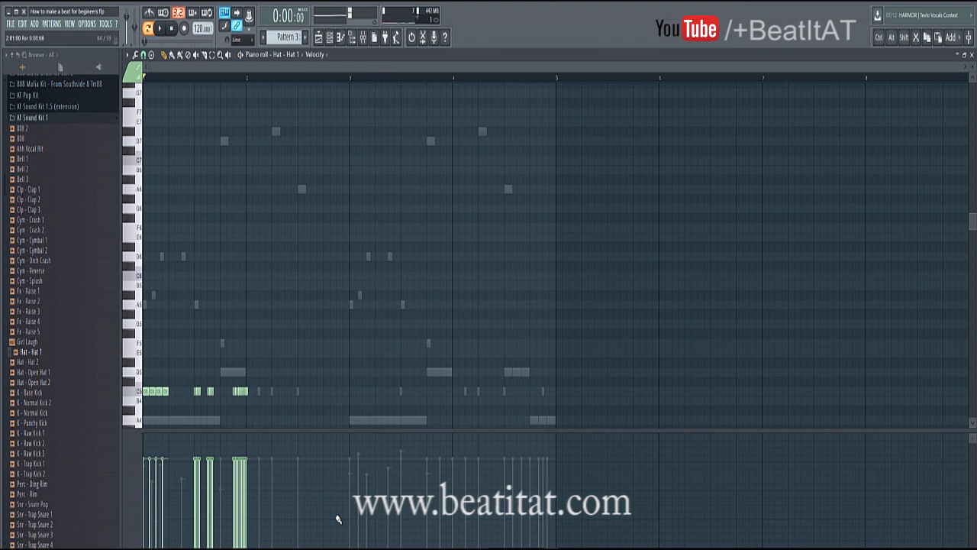
Place five evenly spaced short C5 hat notes after the roll at the start of bar 2, checking them during playback.
scroll(338, 520, "up", 4)
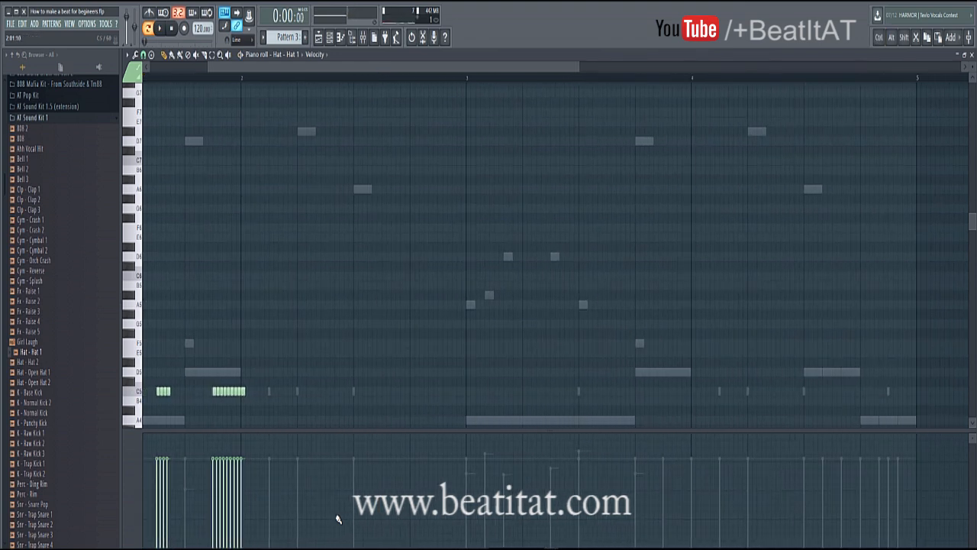
left_click(252, 391)
left_click(261, 391)
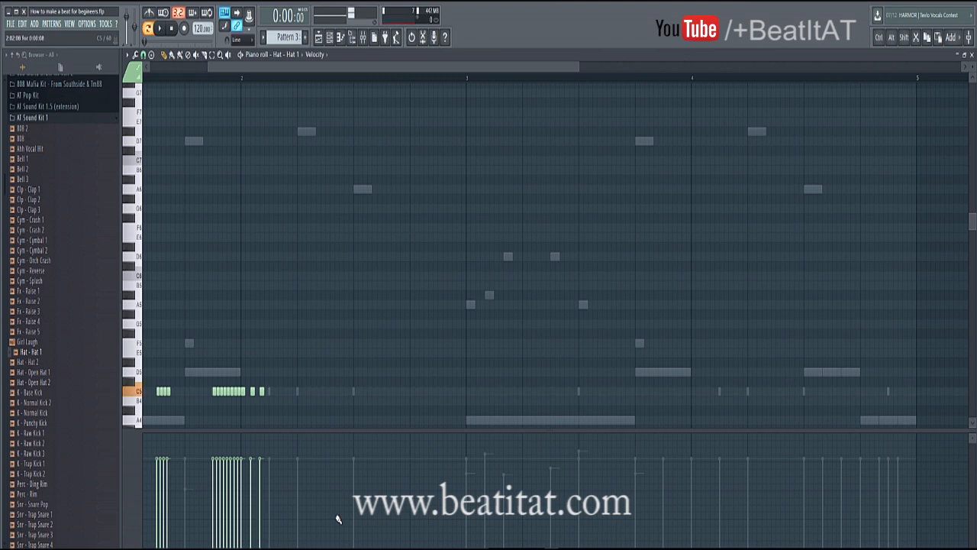
left_click(271, 391)
left_click(280, 391)
key("space")
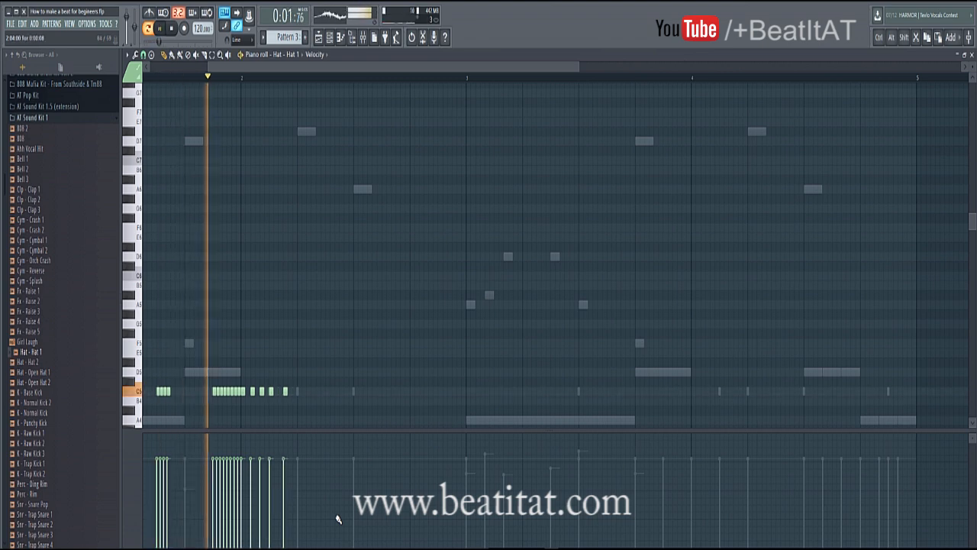
left_click(289, 390)
key("space")
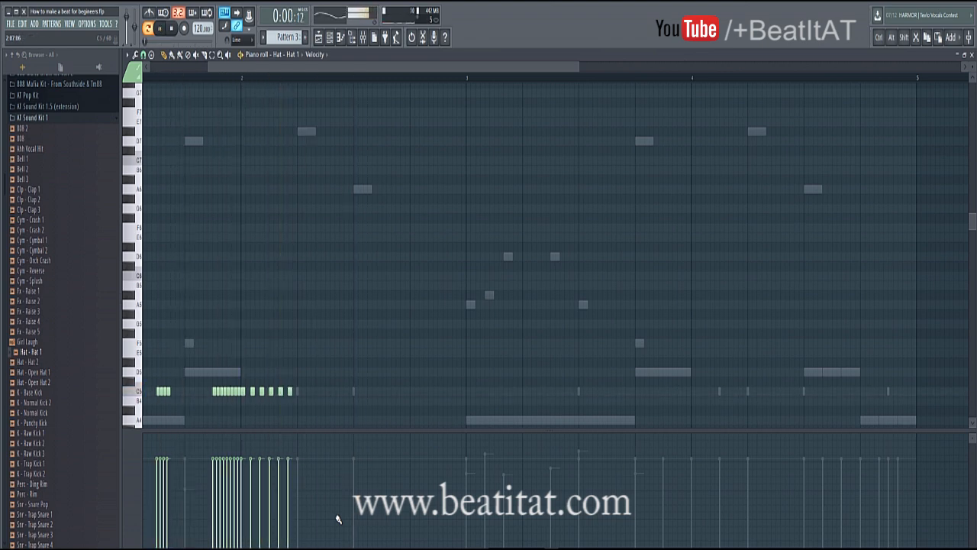
Place four evenly spaced short C5 hat notes from beat 3 of bar 2 while playing the pattern.
left_click(369, 390)
left_click(384, 391)
key("space")
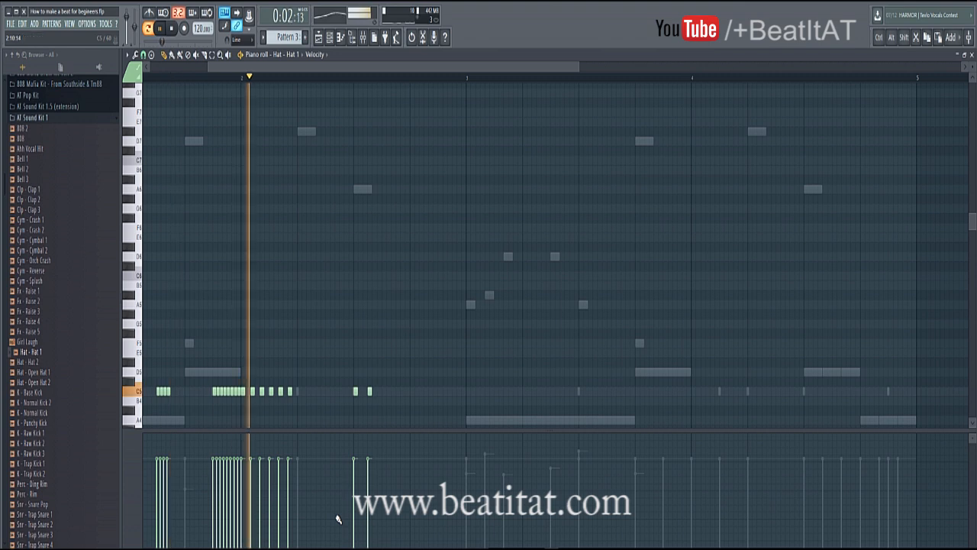
left_click(397, 391)
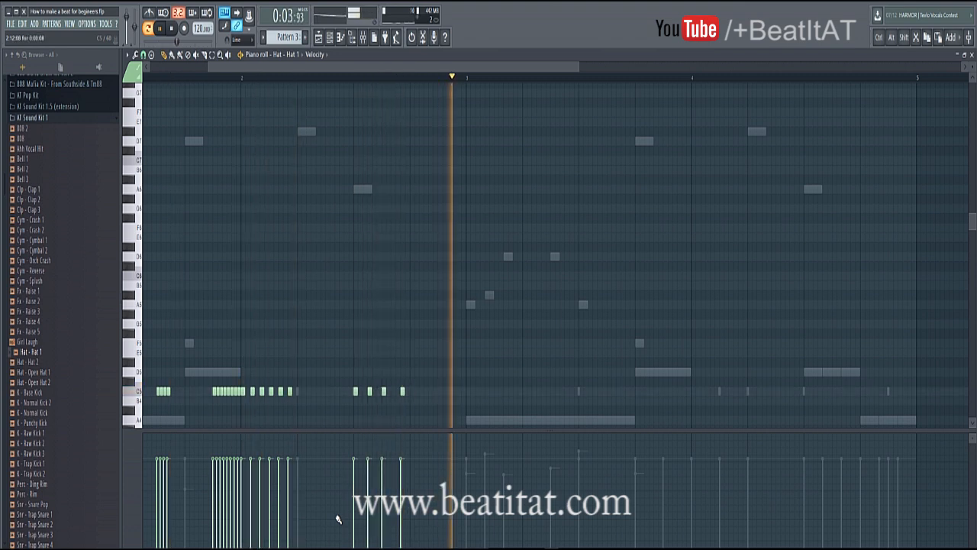
key("space")
Finish bar 2 with longer C5 hat notes and duplicate the two-bar hat pattern into bars 3 and 4.
scroll(338, 519, "down", 3)
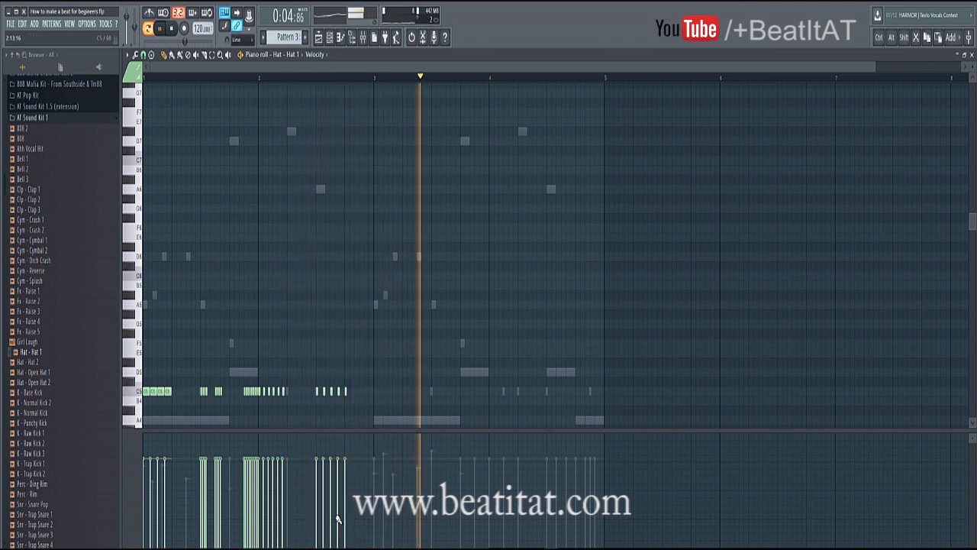
left_click(358, 390)
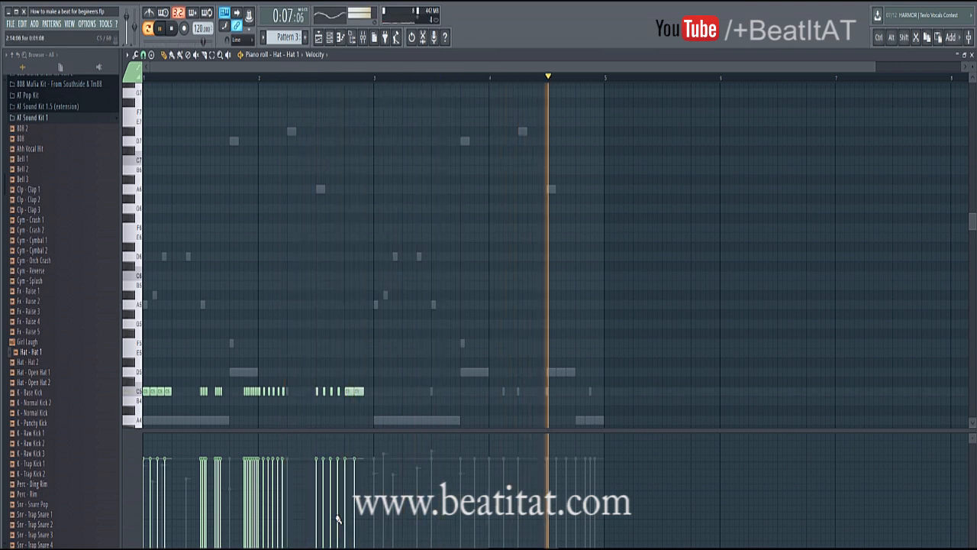
left_click(366, 391)
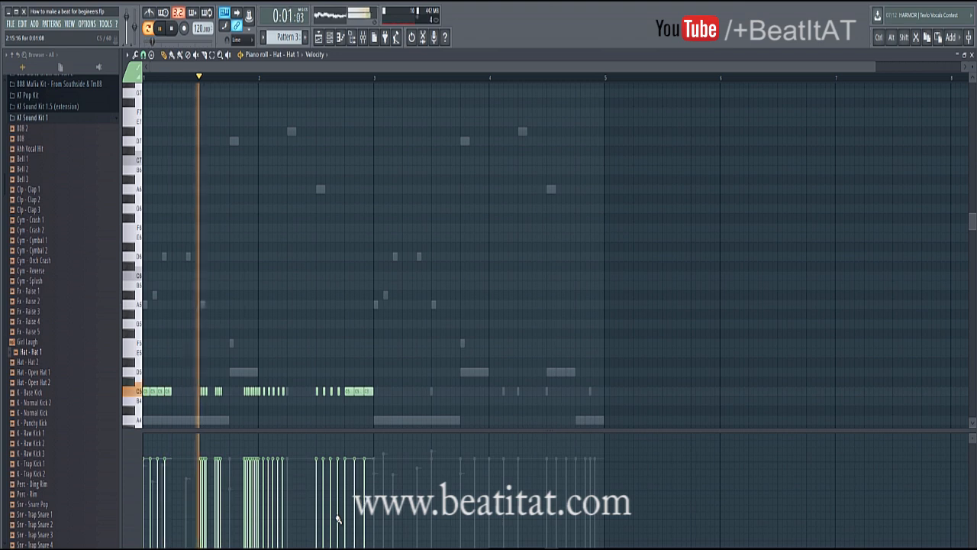
left_click_drag(599, 78, 145, 78)
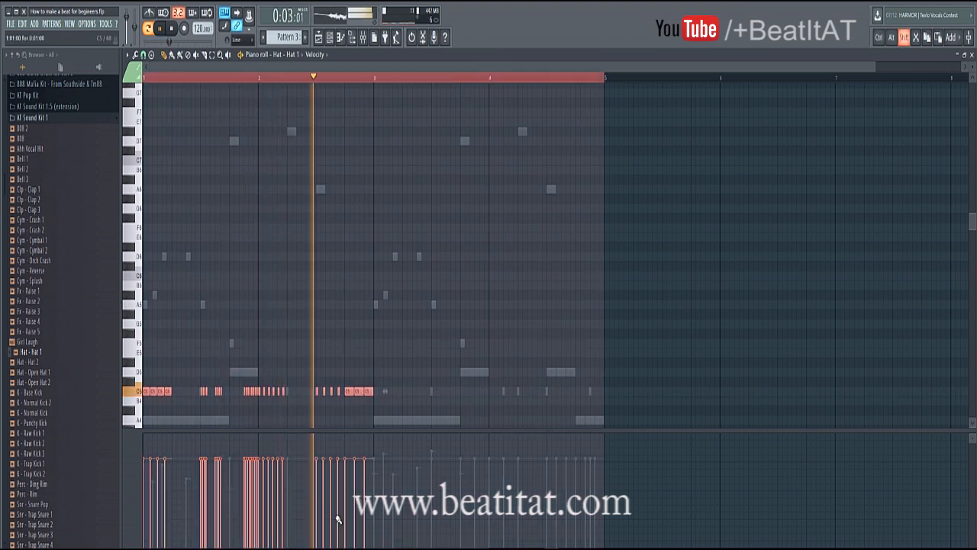
key("ctrl+b")
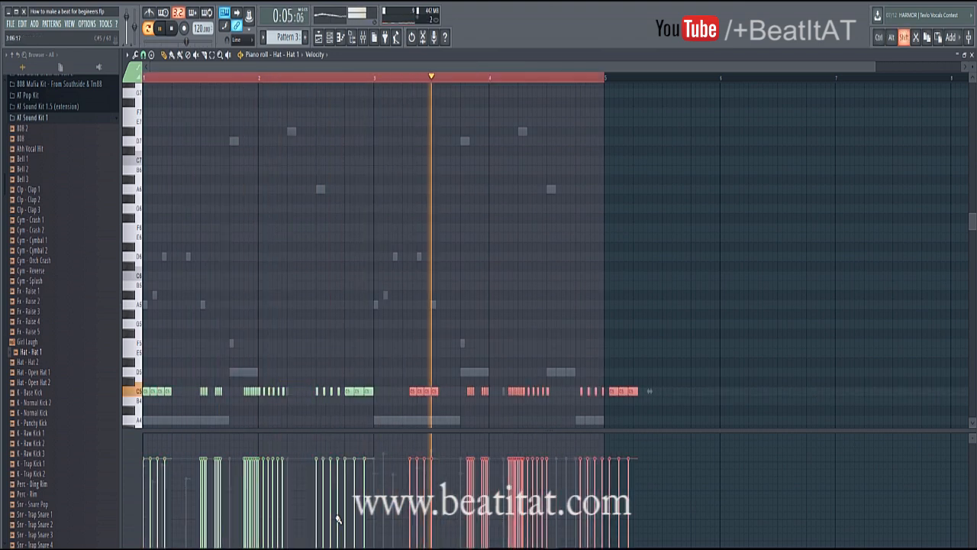
Route the Hat - Hat 1 channel to mixer track 7 and lower that track's volume to about -9.4 dB.
key("F7")
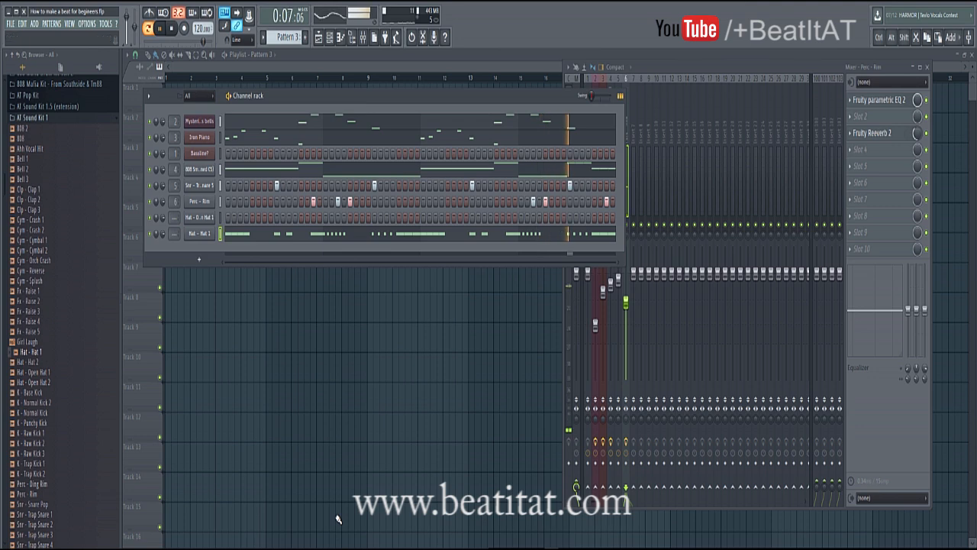
left_click(199, 234)
double_click(389, 204)
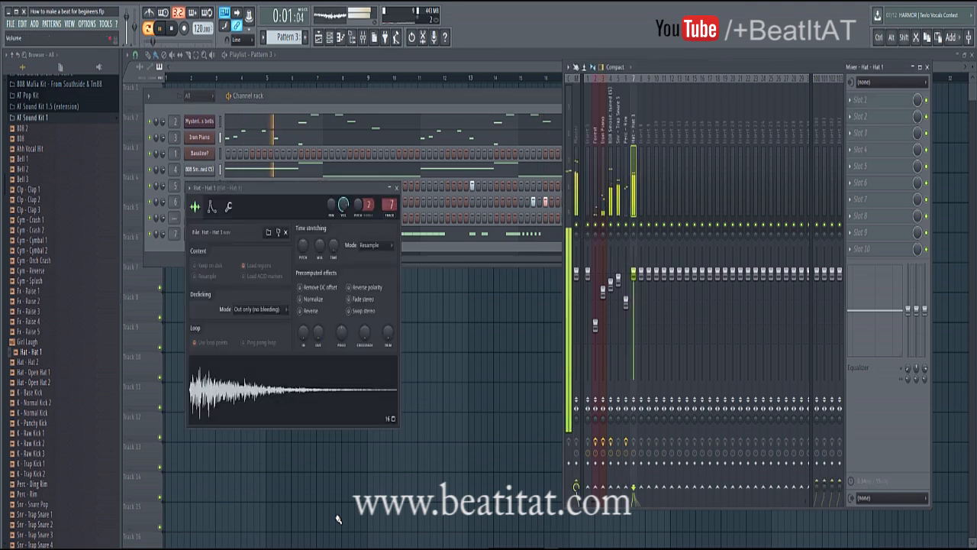
left_click_drag(634, 273, 633, 308)
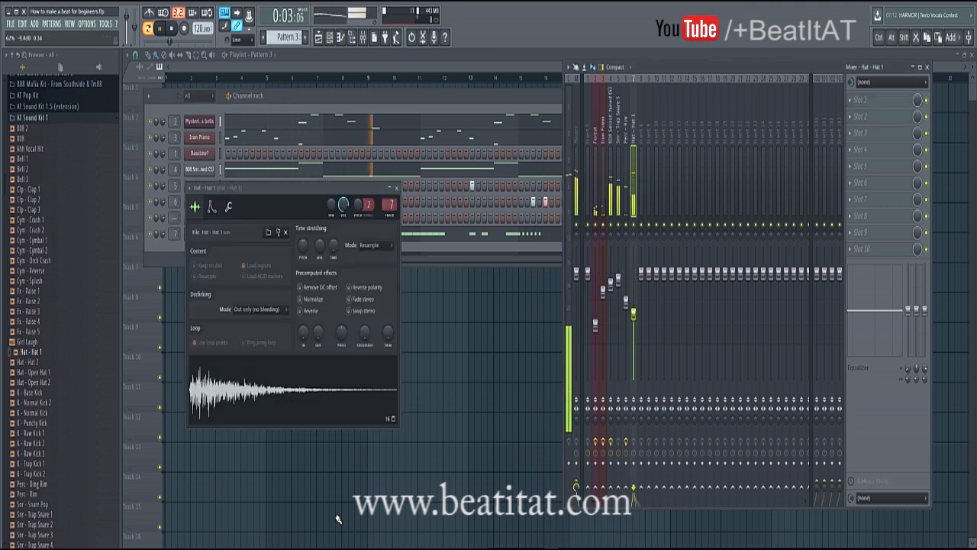
Try to copy all Hat - Hat 1 notes past bar 5 in the piano roll.
key("space")
left_click(396, 187)
left_click(451, 234)
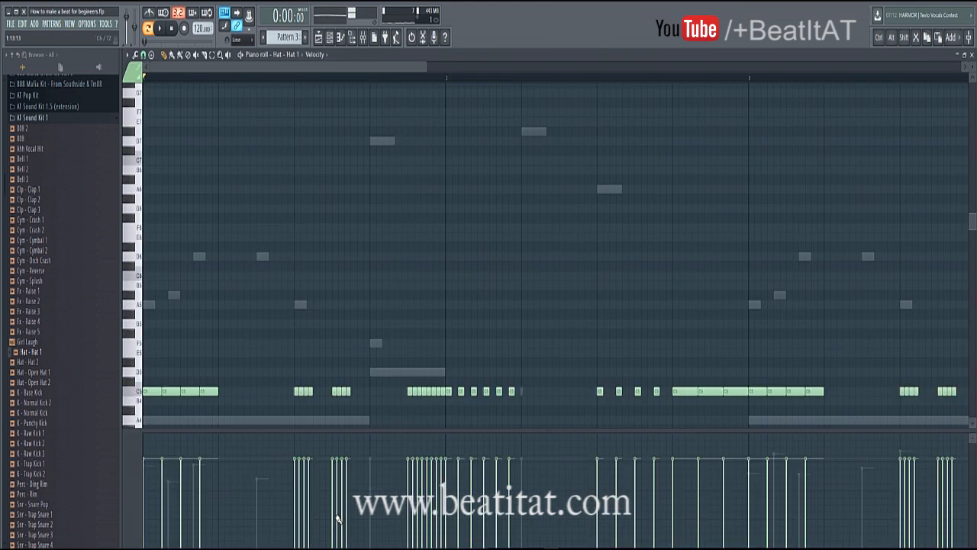
scroll(558, 324, "down", 4)
left_click_drag(557, 323, 489, 405)
key("ctrl+a")
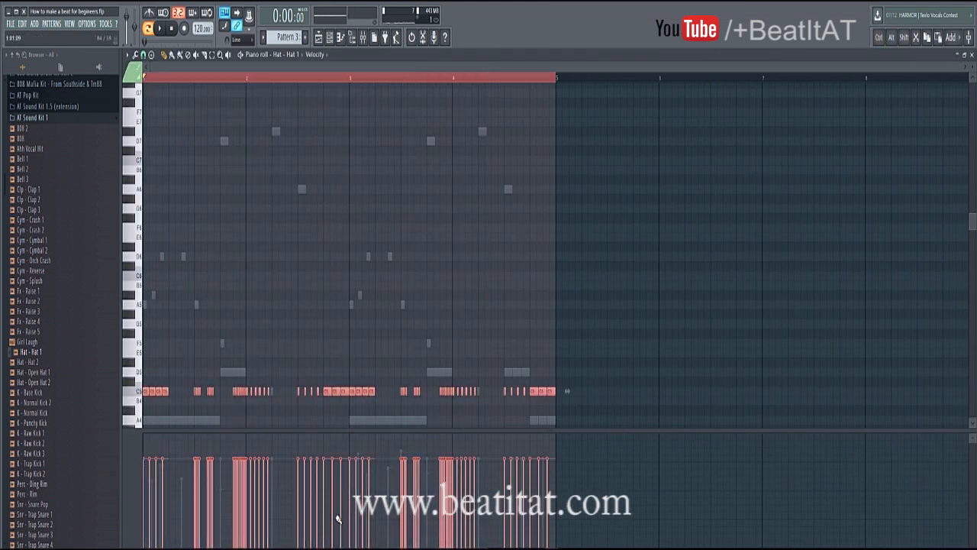
left_click_drag(145, 391, 651, 390)
key("Delete")
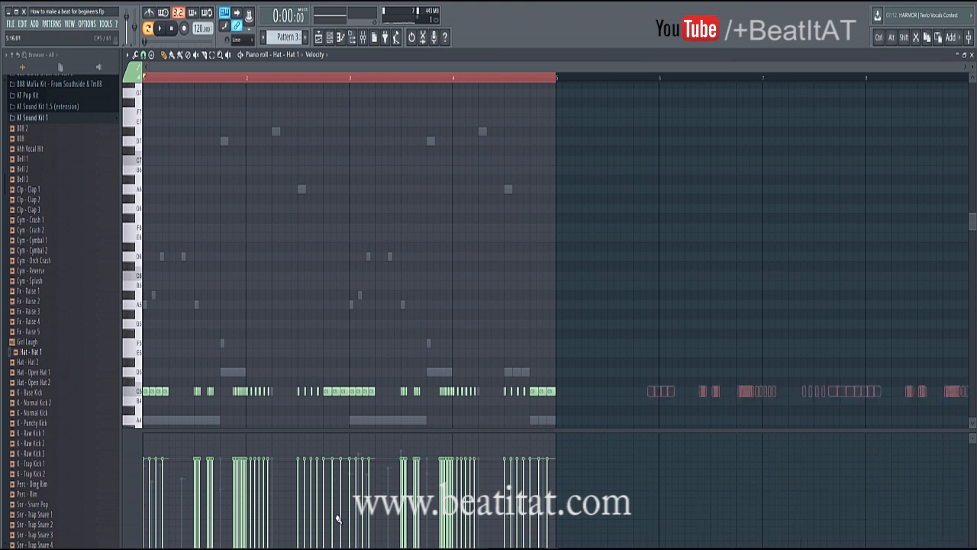
key("Escape")
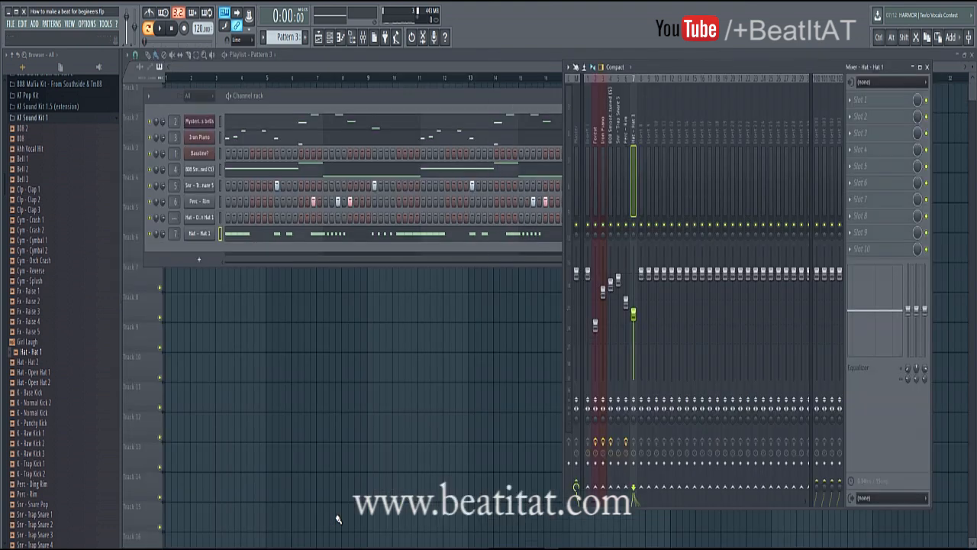
Play the pattern, route Hat - Open Hat 1 to free mixer track 8 and lower its fader to about -6 dB.
key("space")
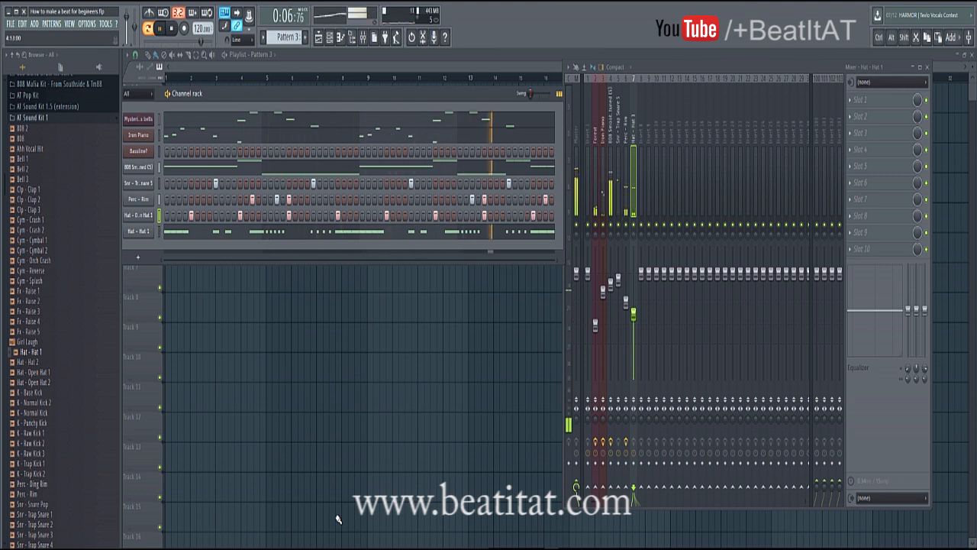
left_click_drag(515, 93, 757, 85)
left_click(381, 207)
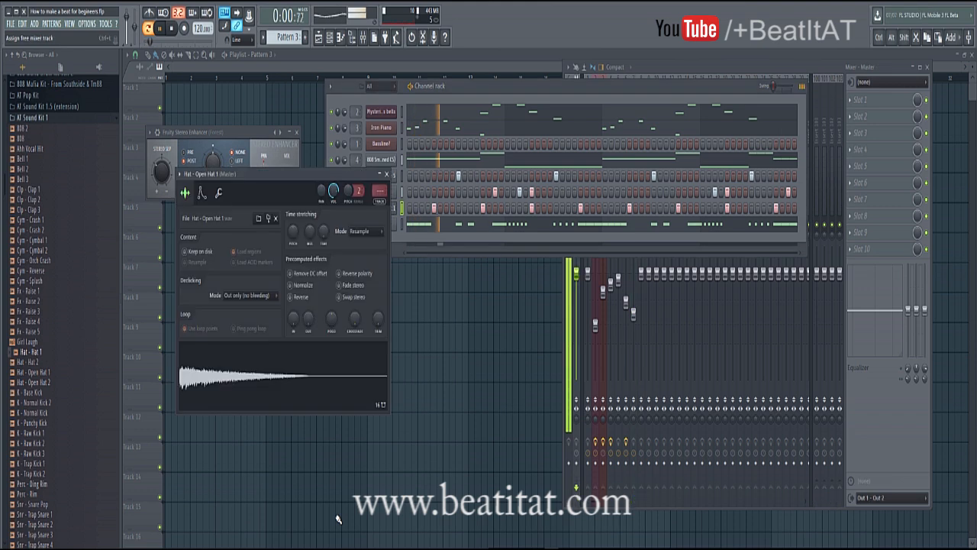
key("ctrl+l")
left_click_drag(641, 274, 641, 301)
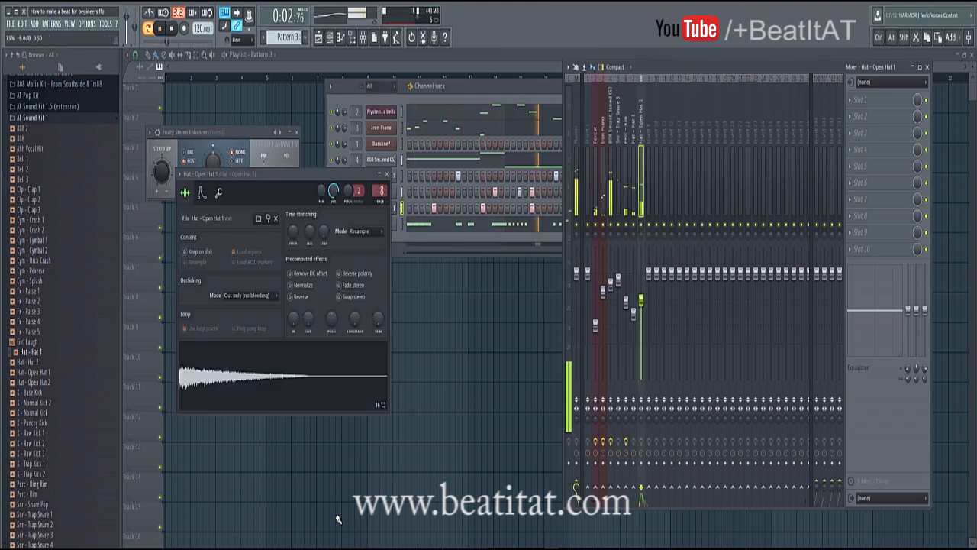
Add Fruity parametric EQ 2 to slot 1 of the Hat - Open Hat 1 track and make band 1 a high pass reaching into the treble.
left_click(851, 100)
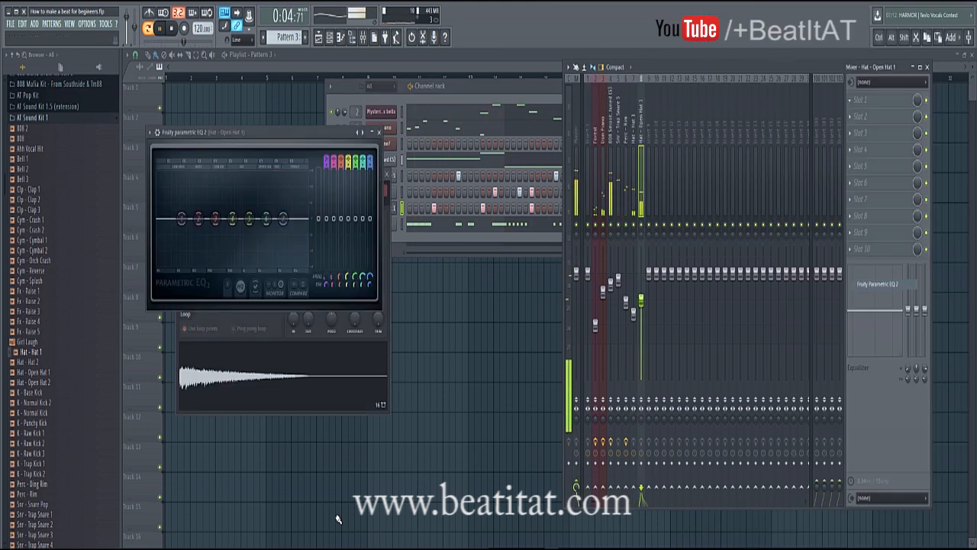
left_click(871, 283)
left_click_drag(326, 162, 326, 179)
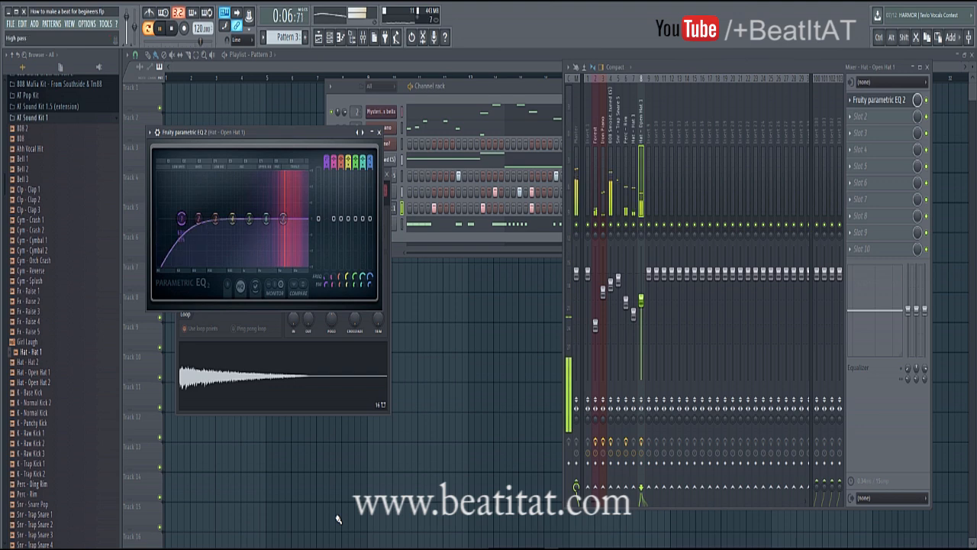
mouse_move(182, 219)
left_mouse_down()
mouse_move(307, 221)
mouse_move(282, 215)
left_mouse_up()
left_click(378, 132)
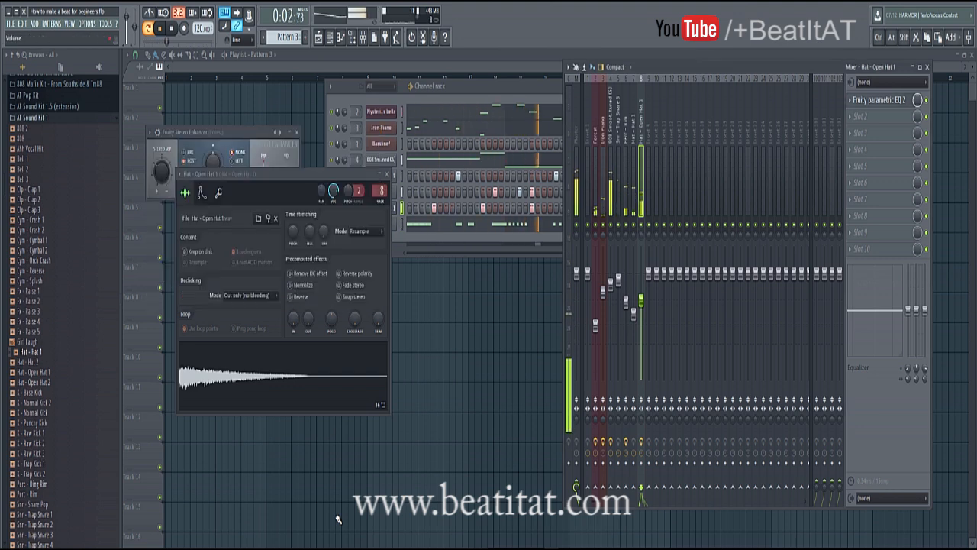
Add Fruity Reeverb 2 to slot 4 of the Hat - Open Hat 1 track and close the open plugin windows.
left_click(851, 149)
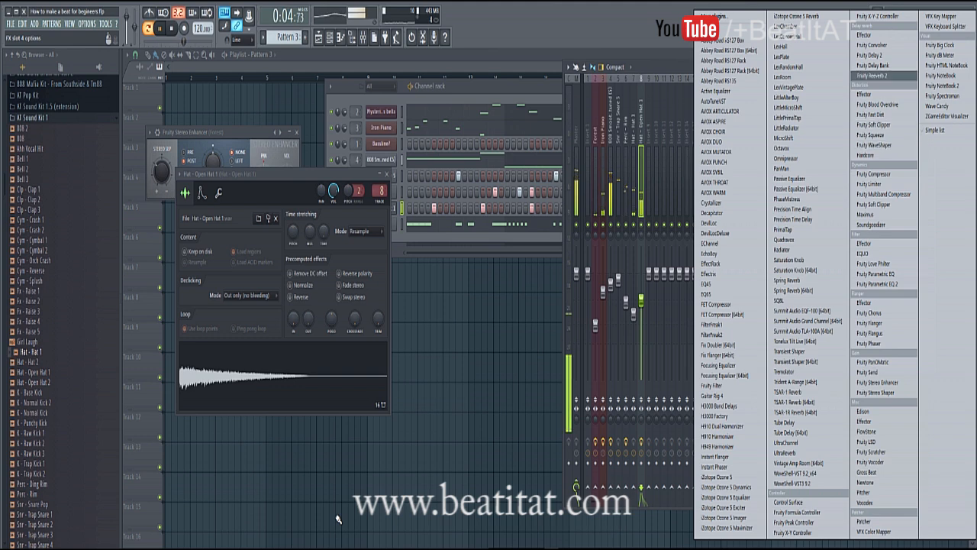
left_click(878, 74)
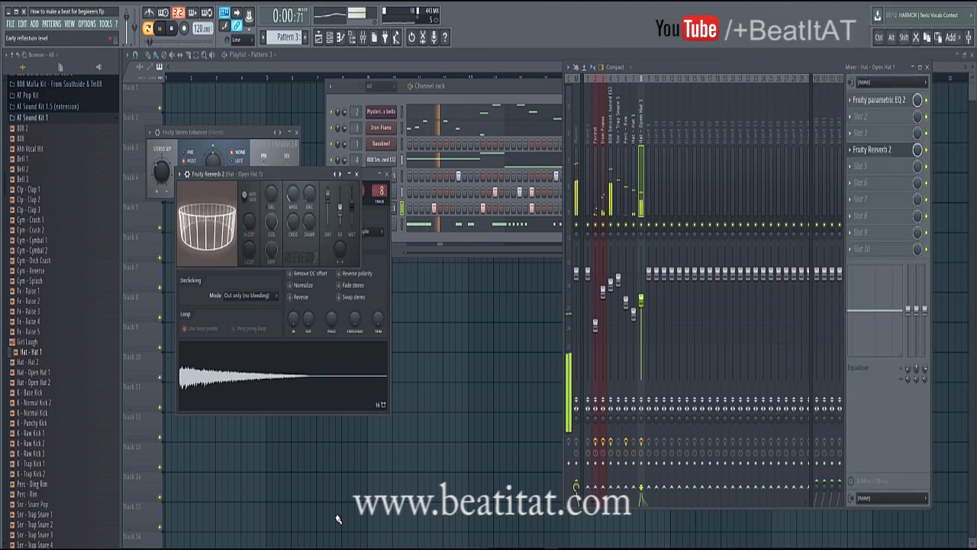
left_click(355, 174)
left_click(297, 132)
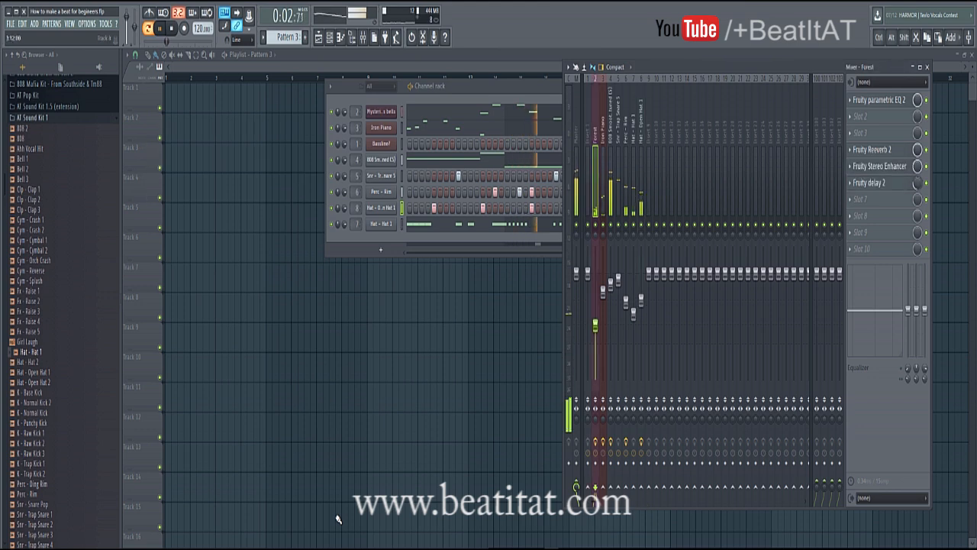
Add the Cym - Orch Crash sample as a channel on mixer track 9 with a hit on the first step.
left_click_drag(34, 260, 237, 252)
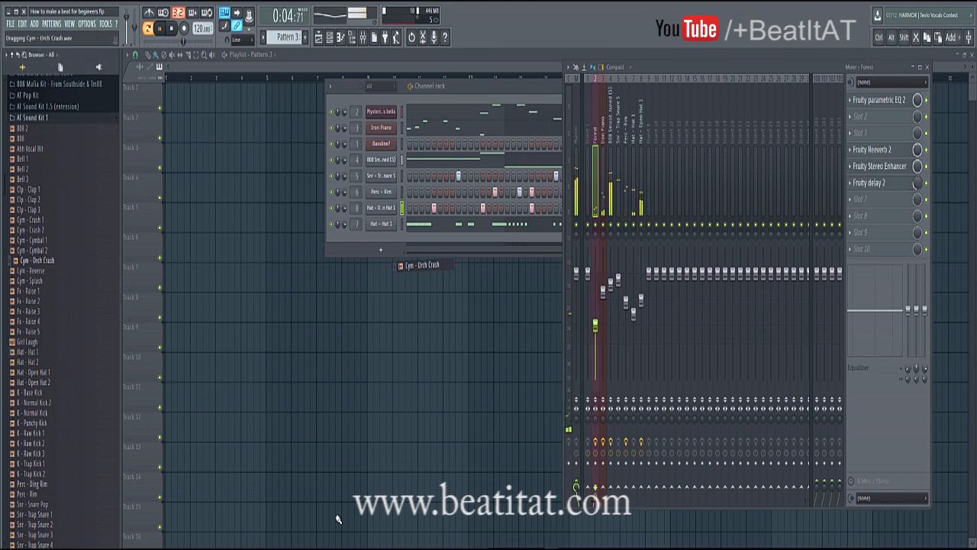
left_click_drag(419, 265, 417, 245)
left_click(381, 240)
double_click(399, 219)
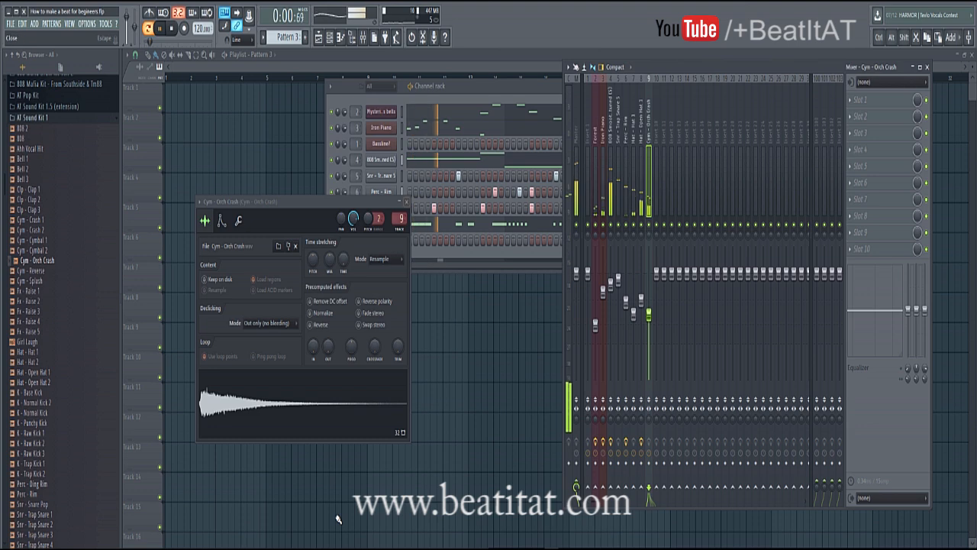
left_click(406, 201)
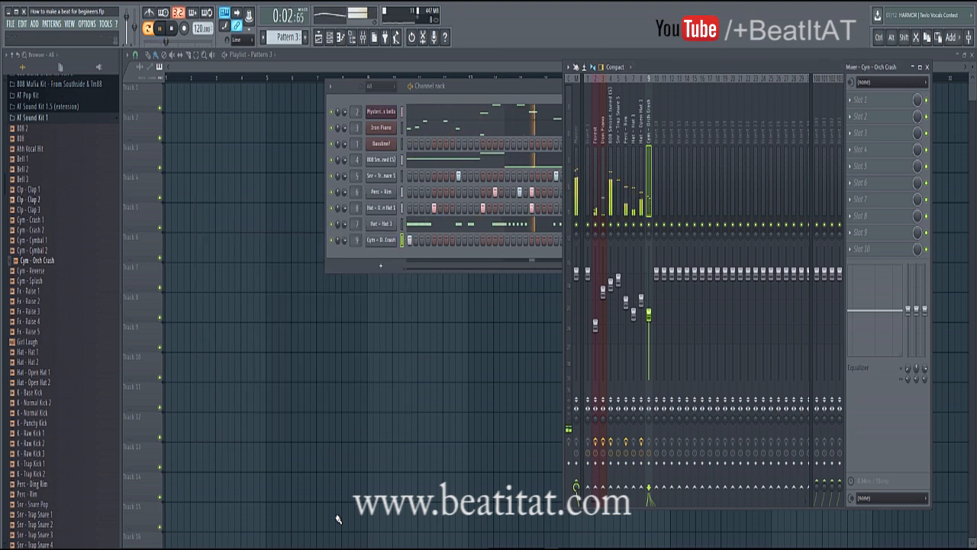
Add the K - Kick Base sample from the AT Pop Kit to the channel rack and route it to mixer track 10.
scroll(62, 330, "down", 2)
left_click(32, 413)
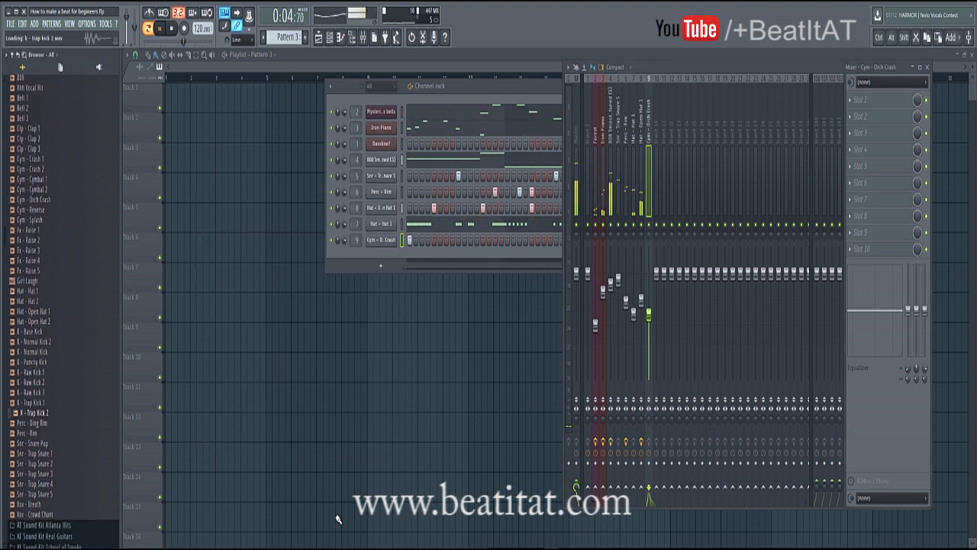
key("space")
scroll(32, 413, "up", 5)
left_click(33, 218)
left_click(27, 195)
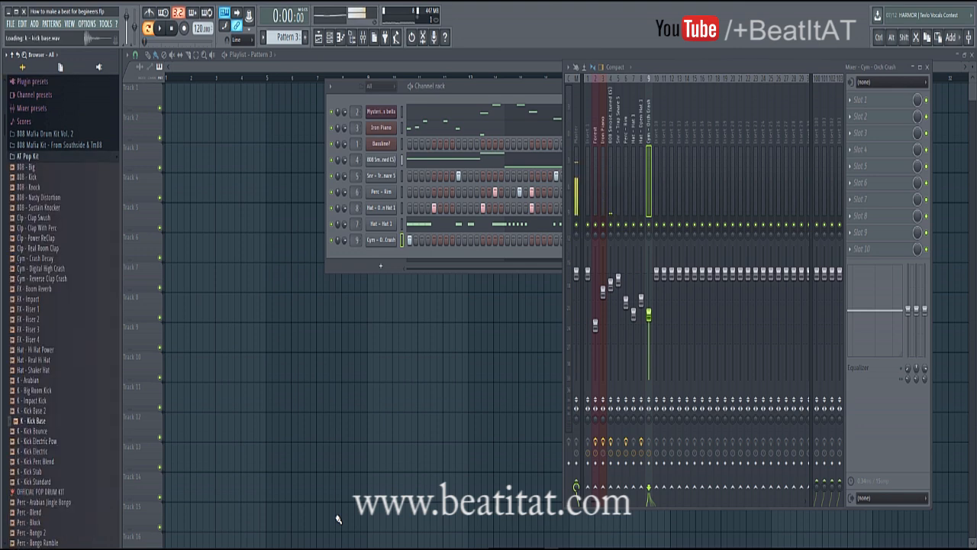
mouse_move(33, 421)
left_mouse_down()
mouse_move(372, 250)
mouse_move(386, 269)
mouse_move(383, 261)
left_mouse_up()
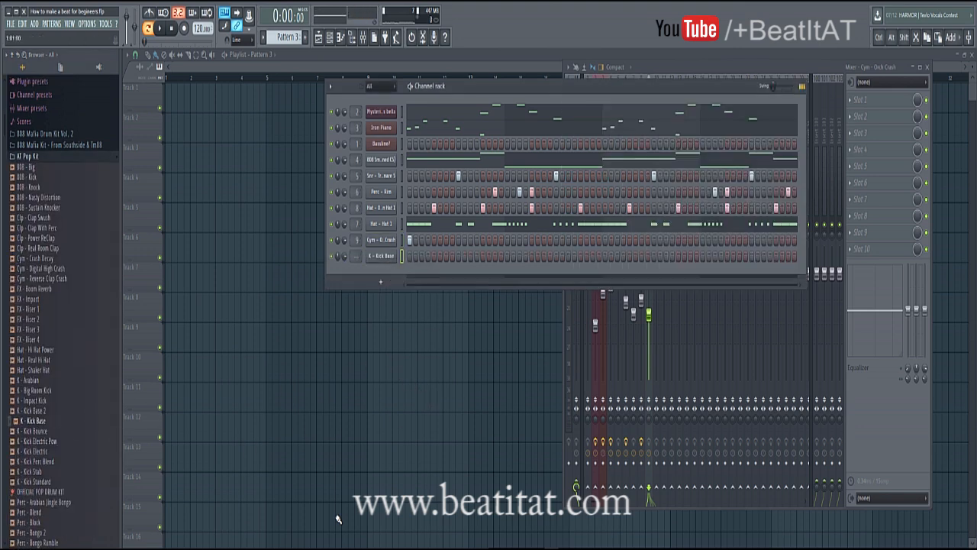
left_click(381, 256)
key("ctrl+l")
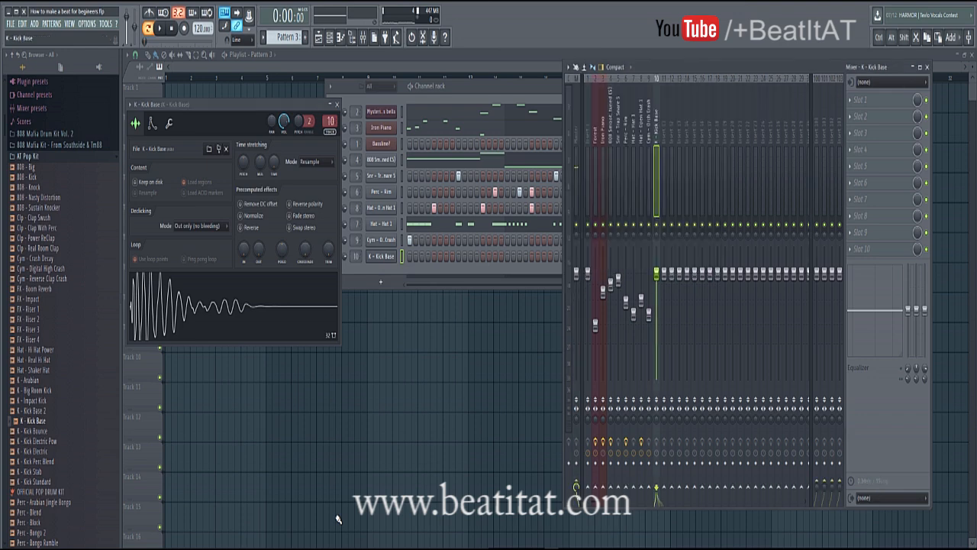
Program K - Kick Base hits on steps 1 and 7 of bars 1 to 3, plus step 2 of bar 2, during playback.
left_click(410, 256)
key("space")
left_click(446, 257)
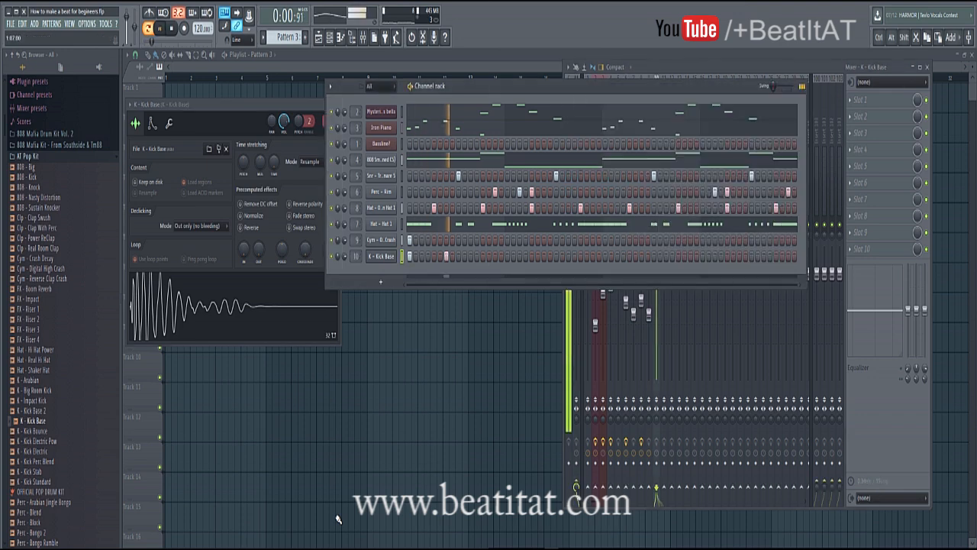
left_click_drag(427, 87, 205, 113)
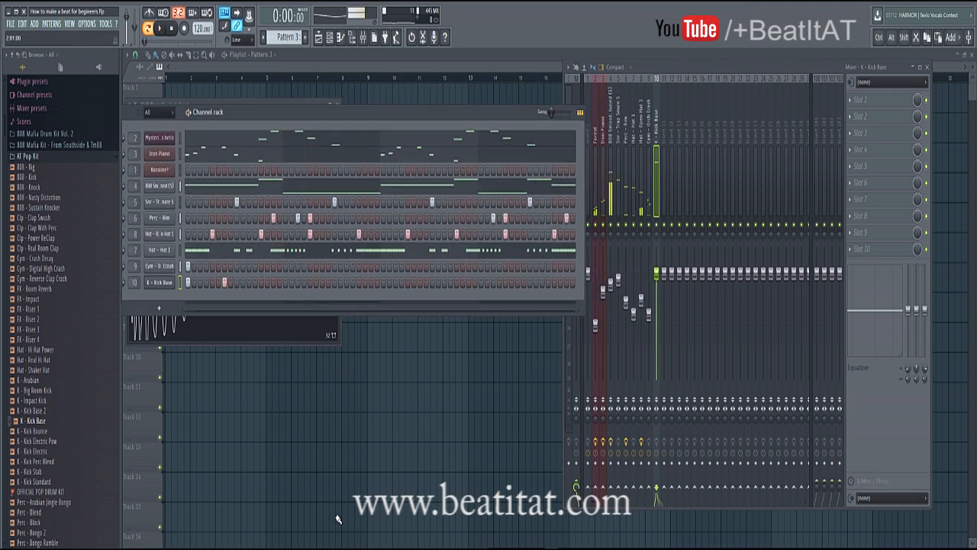
left_click(286, 283)
left_click(292, 283)
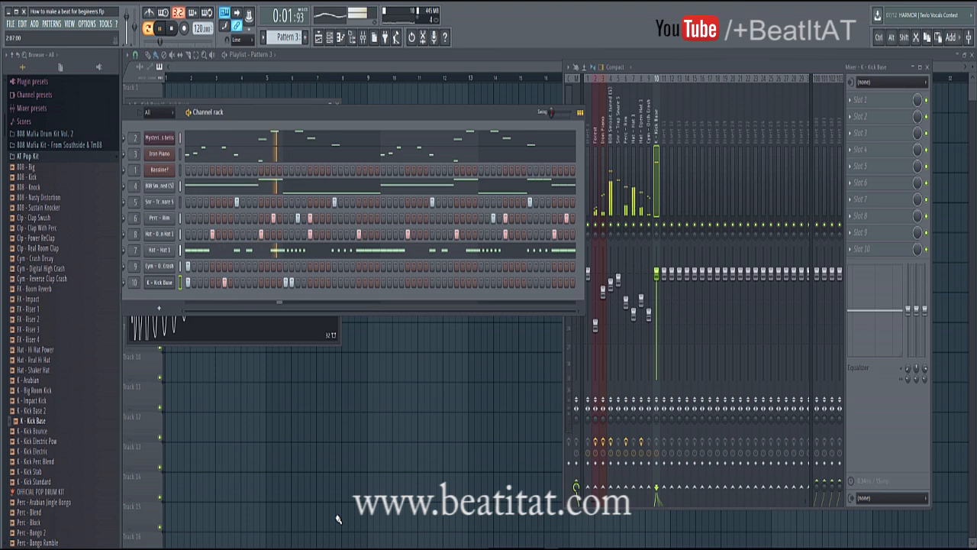
left_click(322, 282)
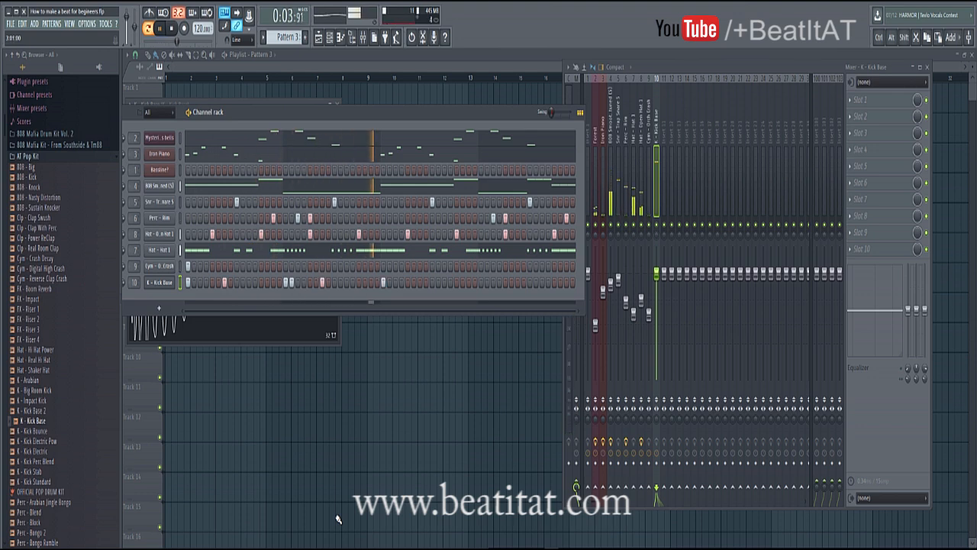
left_click(420, 282)
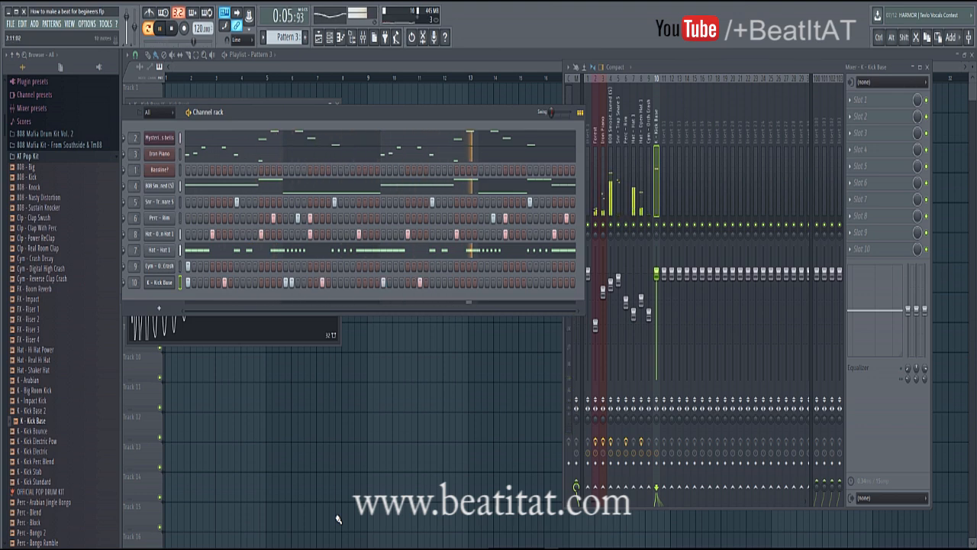
Lower the K - Kick Base mixer fader slightly and the 808 Smooth fader to about -4.2 dB.
left_click_drag(343, 112, 606, 131)
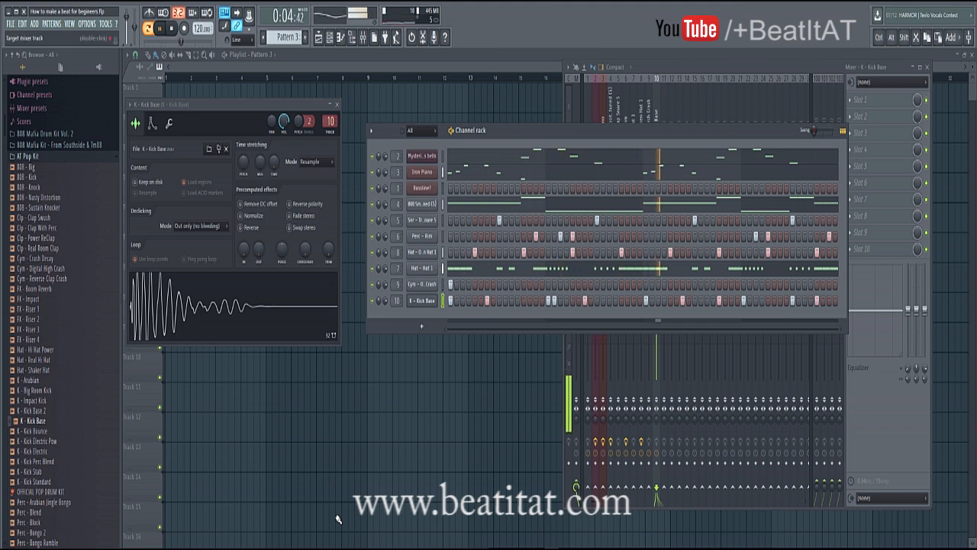
key("F9")
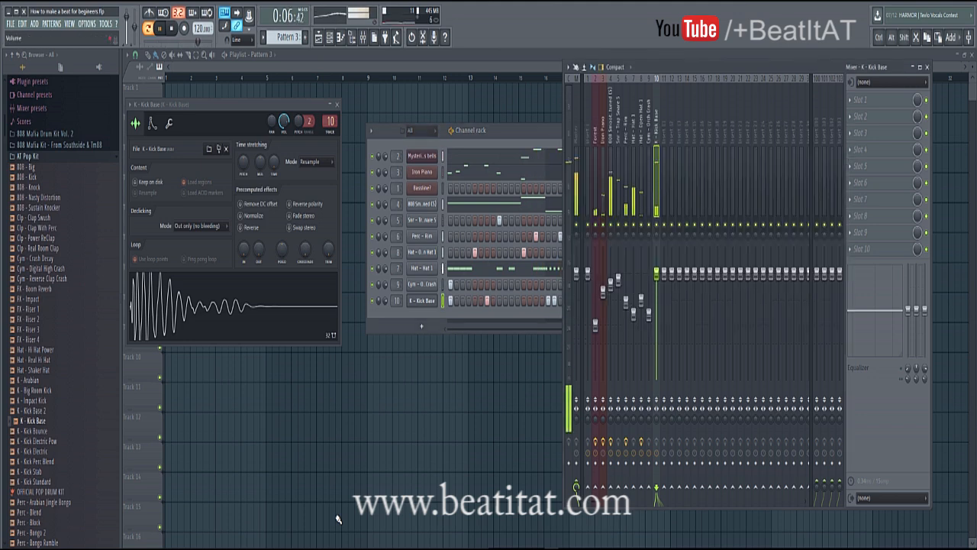
left_click(611, 284)
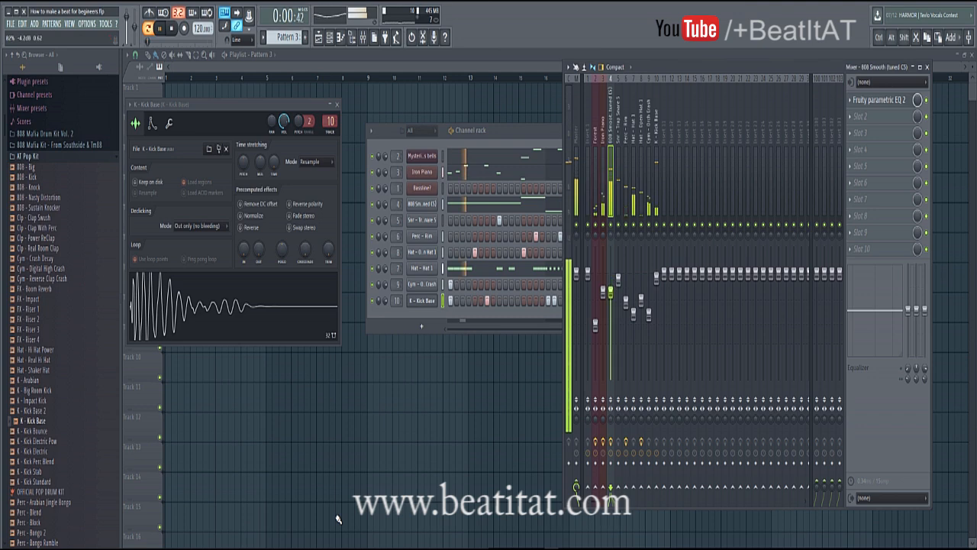
Add Fruity parametric EQ 2 to slot 1 of the K - Kick Base mixer track.
left_click(656, 183)
left_click(851, 100)
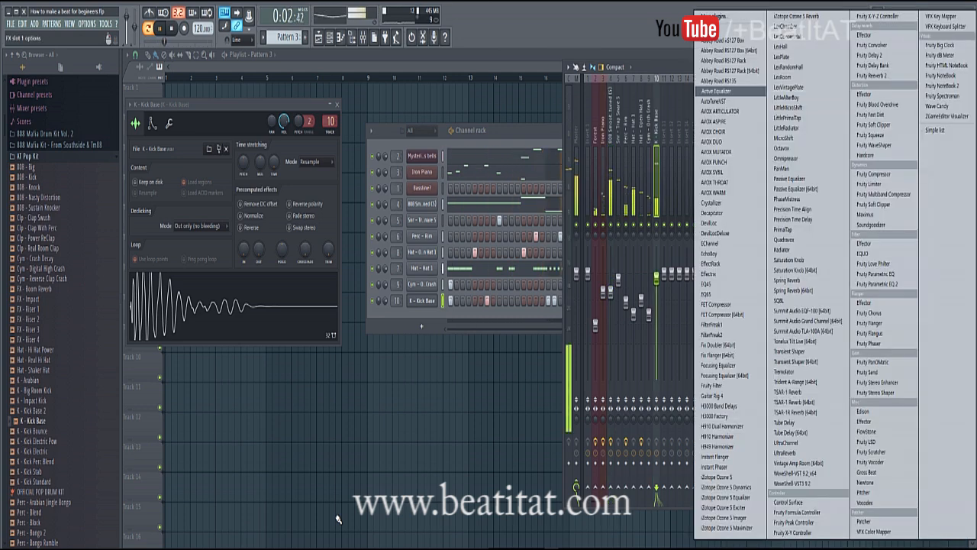
left_click(676, 91)
left_click(850, 100)
left_click(872, 283)
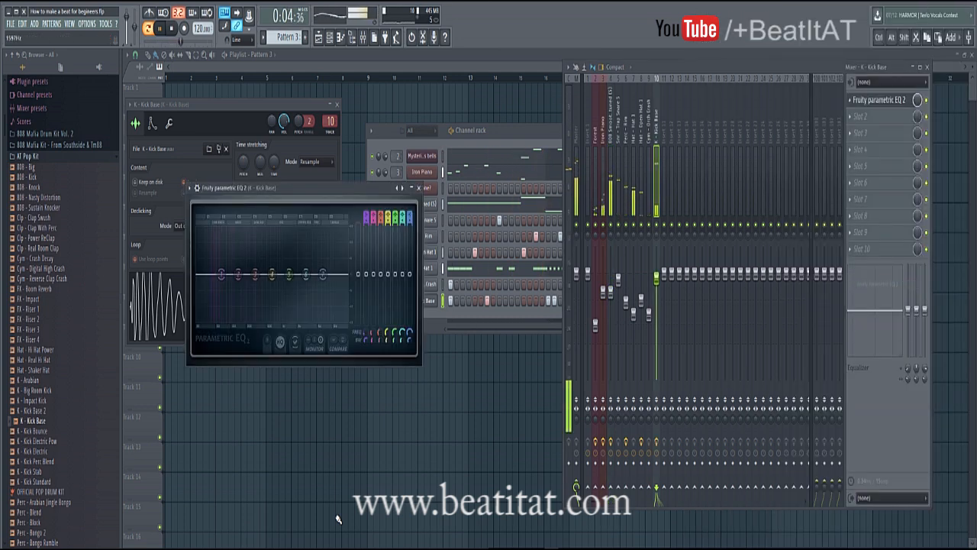
Boost bands 2 and 4 and cut band 7 in the kick's equalizer, and close the kick's plugin and channel windows.
left_click_drag(238, 274, 222, 268)
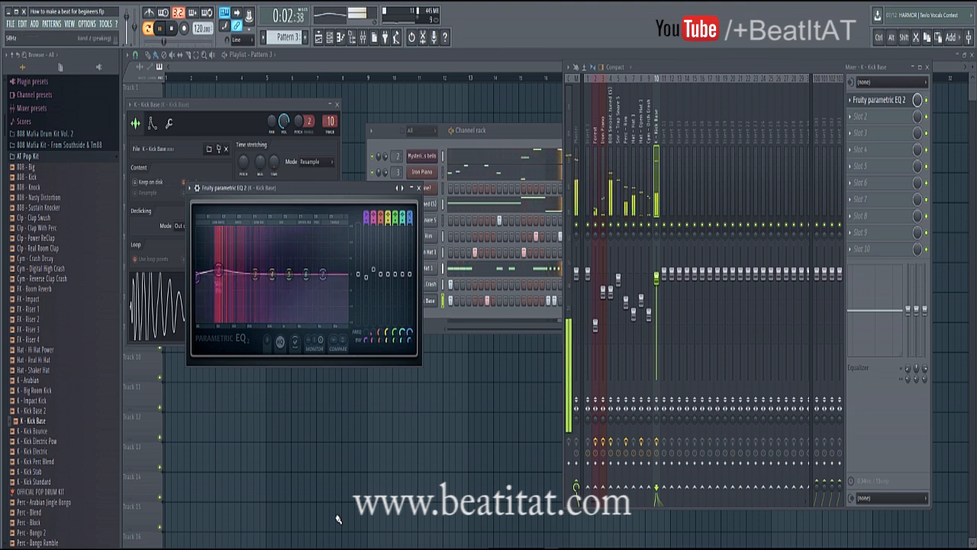
left_click_drag(272, 275, 270, 267)
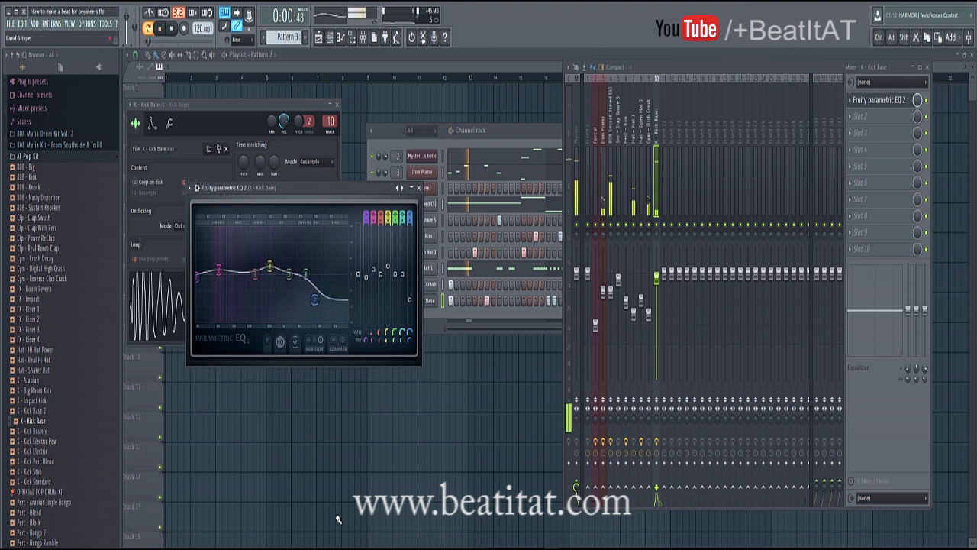
key("Escape")
key("Escape")
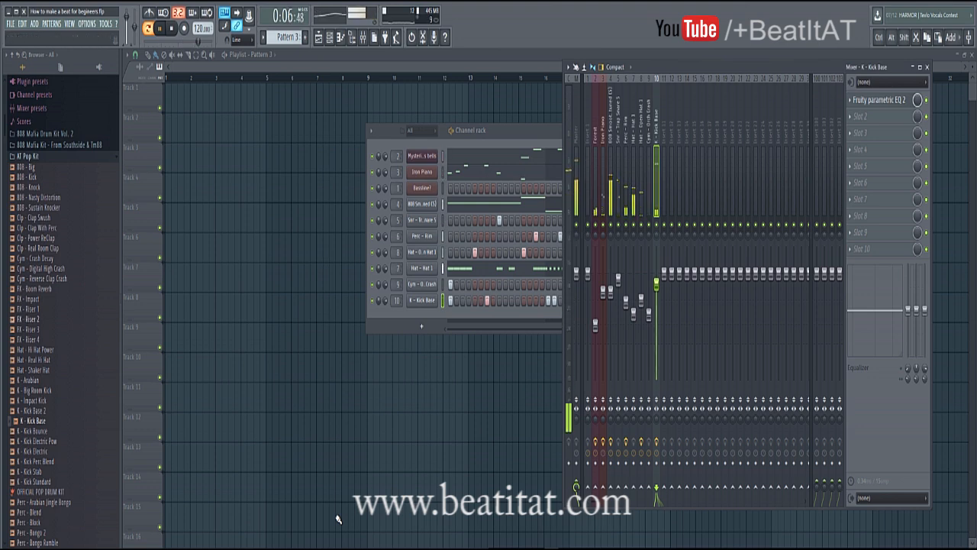
Lower the Hat - Hat 1 mixer fader slightly.
left_click(633, 314)
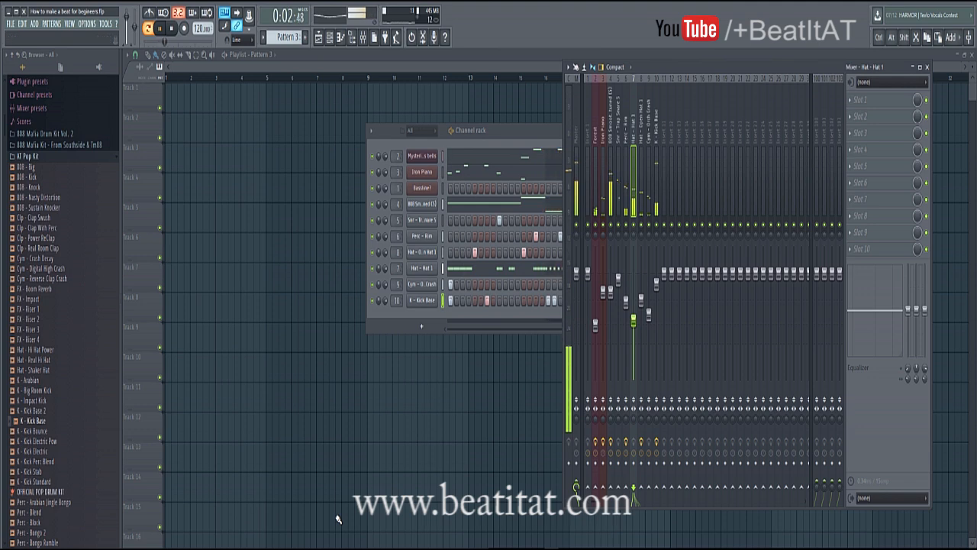
Audition the bongo samples in the AT Pop Kit and add Perc - Bongo as a new channel in the channel rack.
scroll(53, 467, "down", 6)
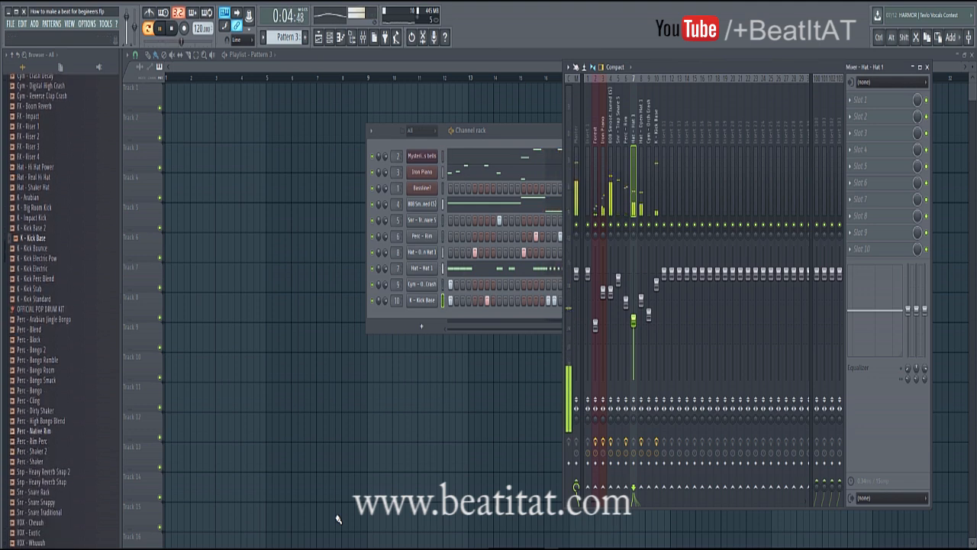
scroll(53, 468, "up", 4)
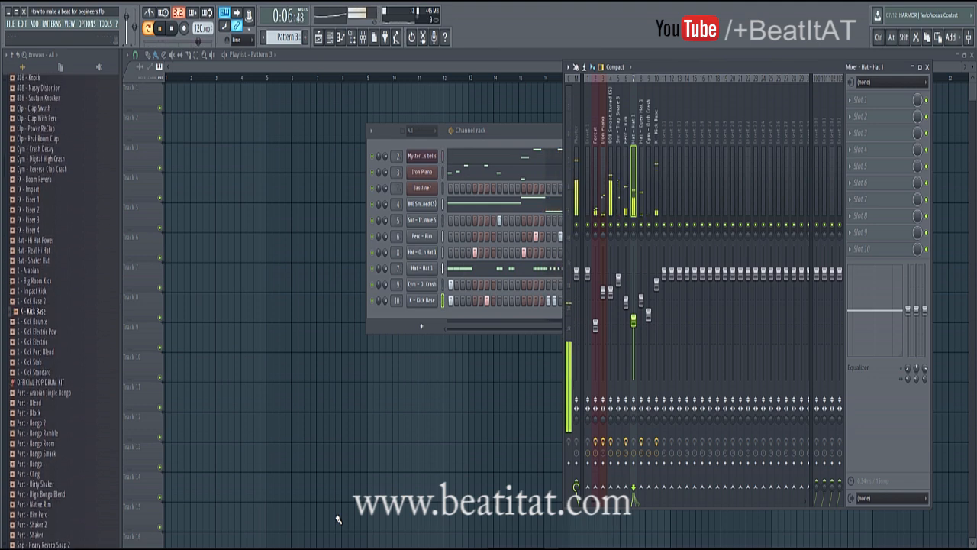
left_click(32, 471)
left_click(37, 482)
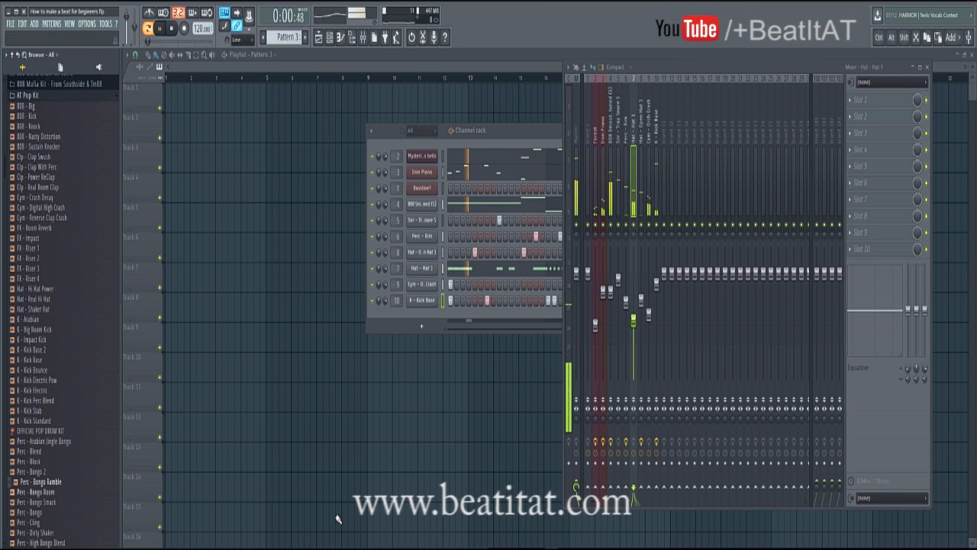
left_click(36, 491)
left_click(38, 502)
left_click(31, 512)
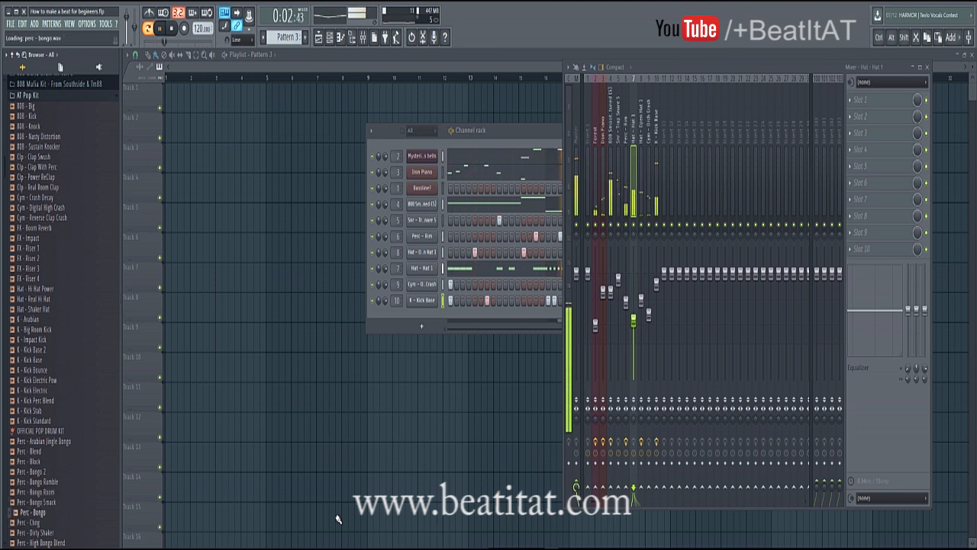
left_click_drag(424, 364, 425, 328)
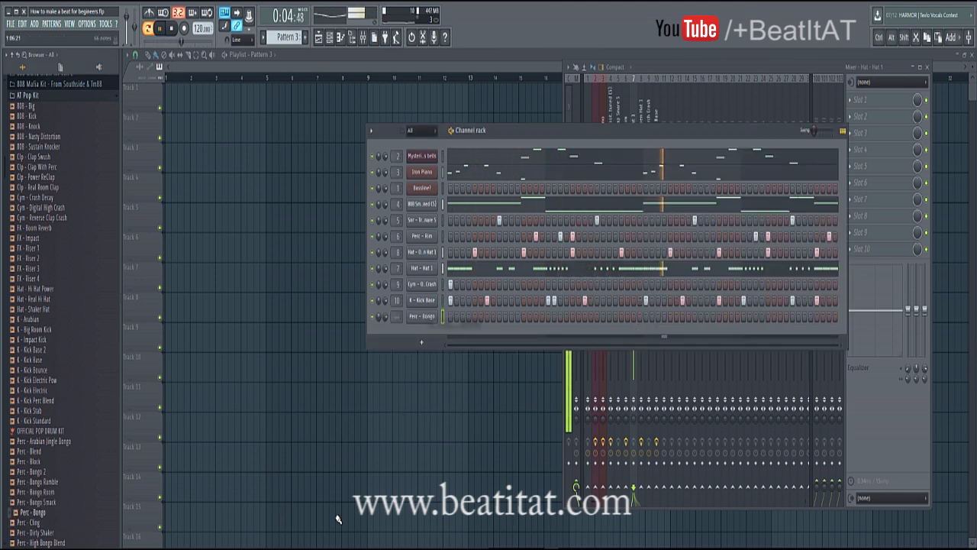
Program Perc - Bongo hits on steps 3, 9 and 15 of bar 1 and steps 3, 11 and 12 of bar 2 during playback.
key("space")
left_click_drag(535, 131, 334, 116)
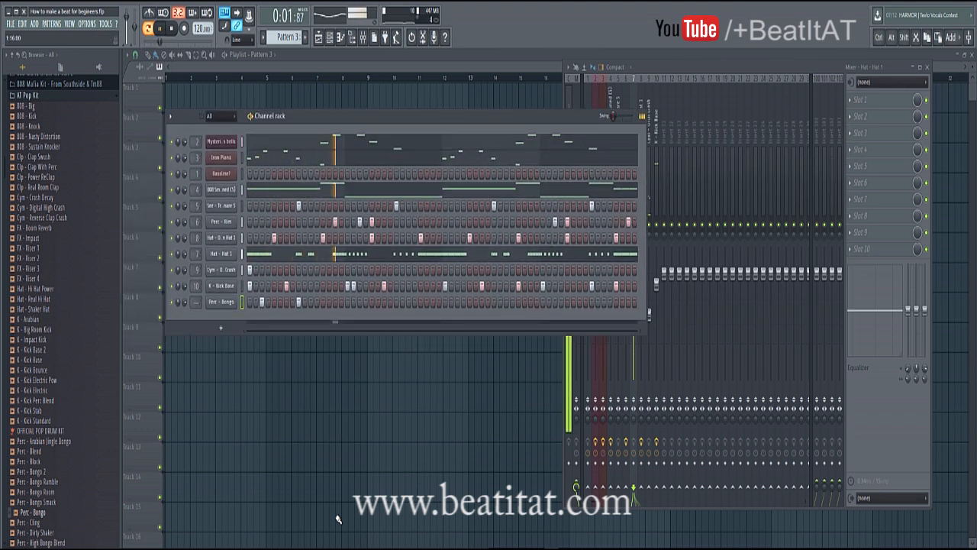
key("space")
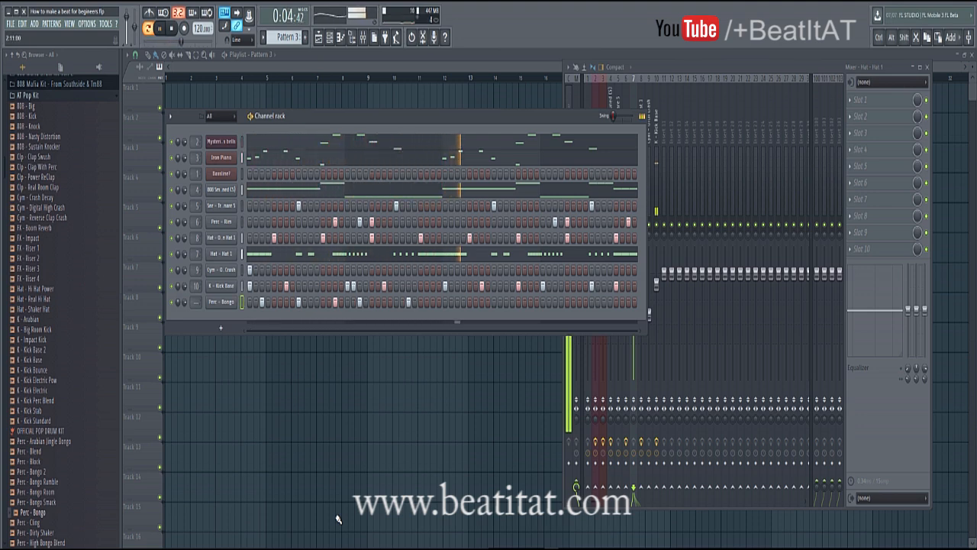
Open the Perc - Bongo piano roll and retune the last two bongo notes of bar 2 to D5 and G4 during playback.
key("F7")
key("space")
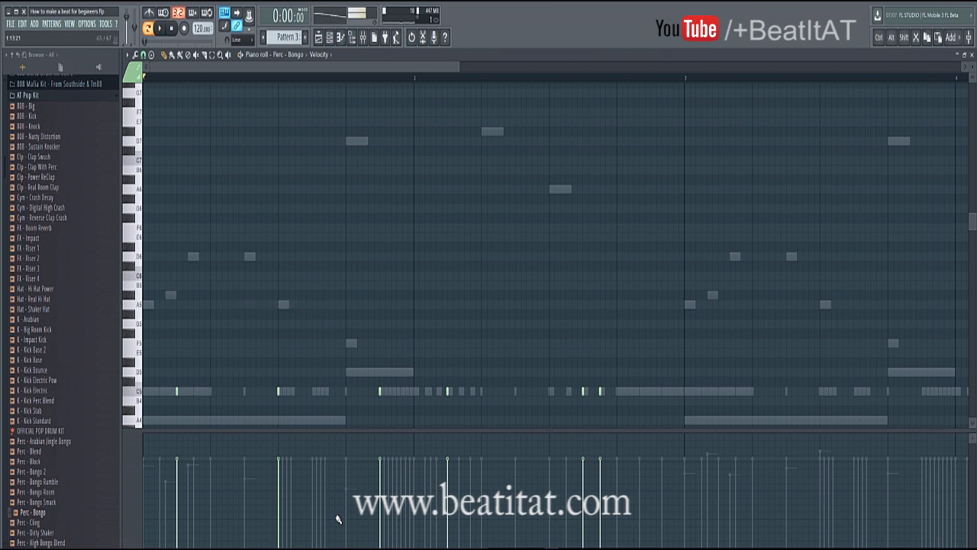
scroll(338, 519, "down", 3)
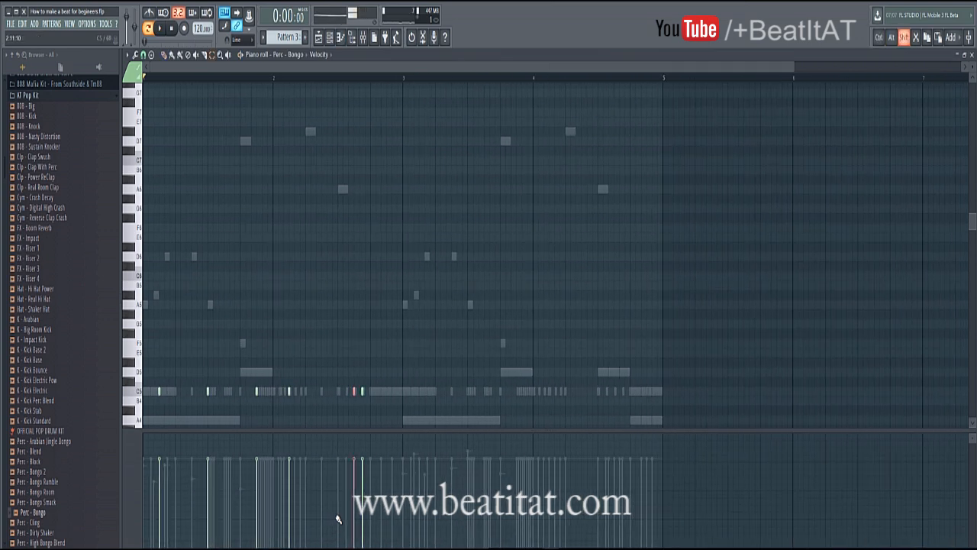
key("space")
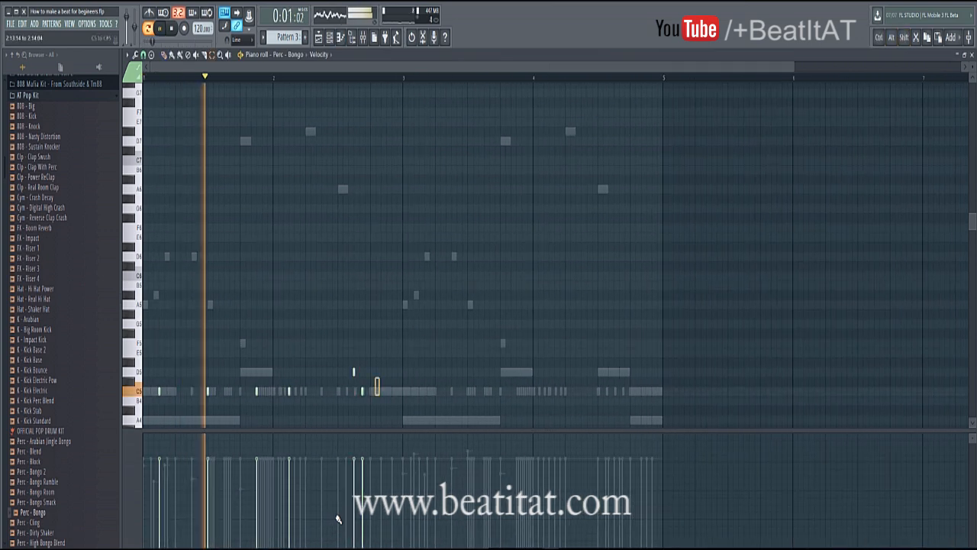
key("shift+Down")
key("shift+Down")
key("shift+Down")
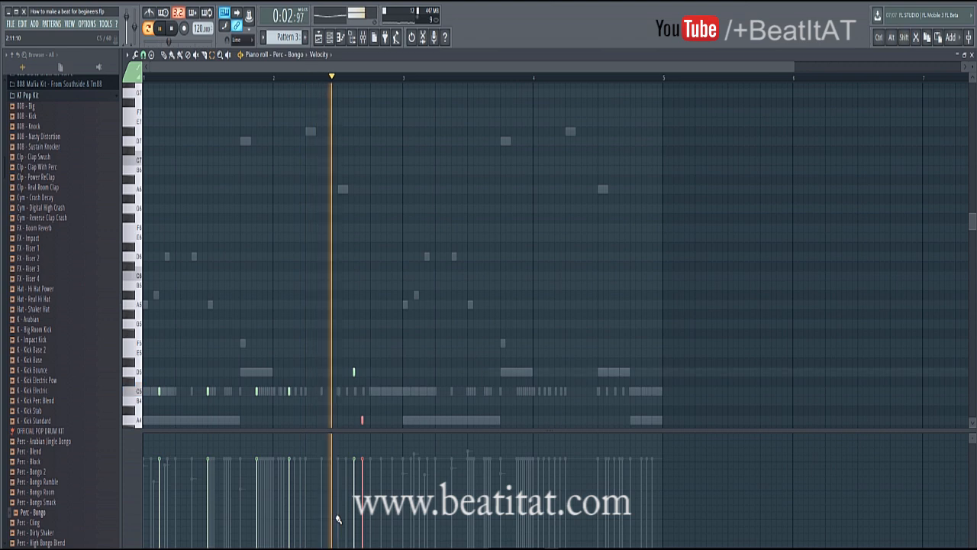
key("shift+Down")
key("shift+Up")
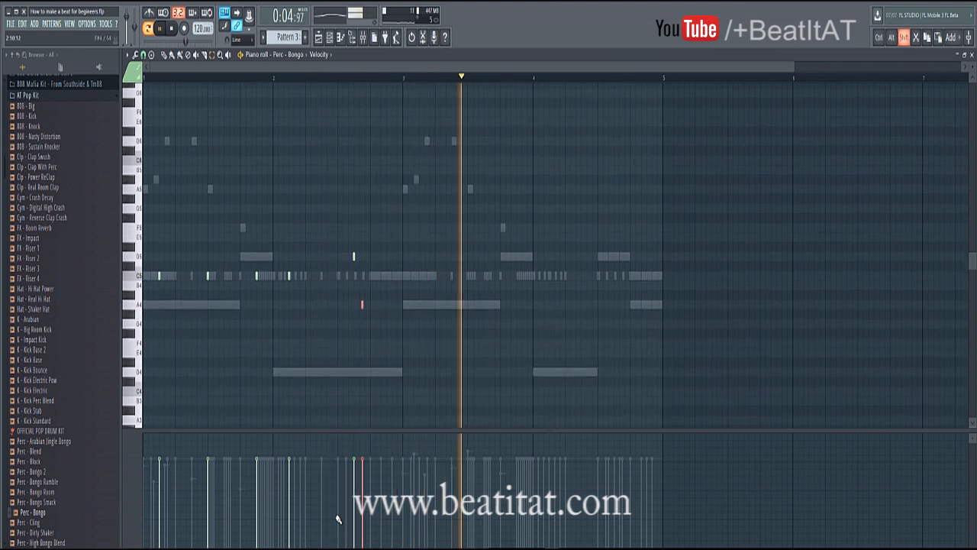
key("shift+Up")
key("shift+Down")
key("shift+Down")
key("shift+Down")
scroll(338, 519, "up", 1)
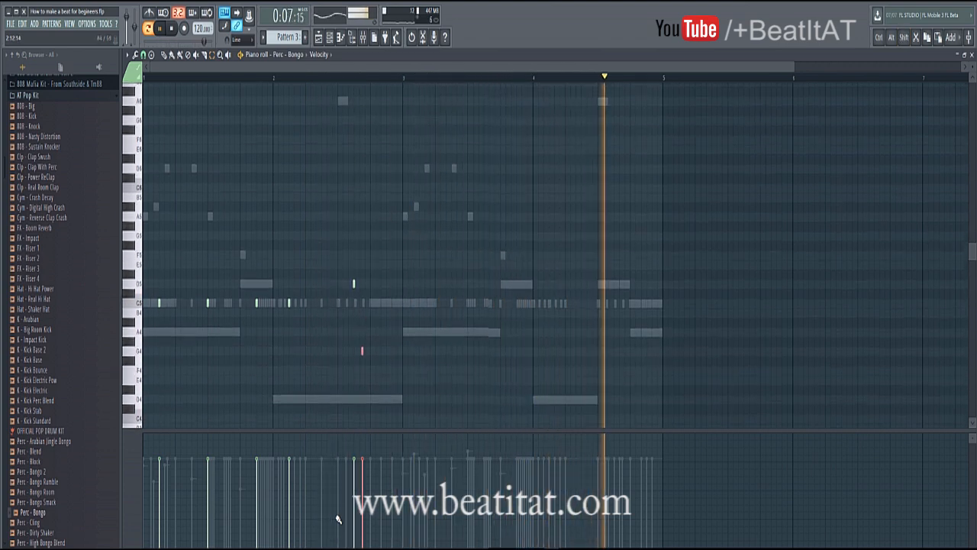
Set both of the last two bongo notes of bar 2 to A4.
key("shift+Down")
key("shift+Down")
key("shift+Down")
key("shift+Down")
key("shift+Down")
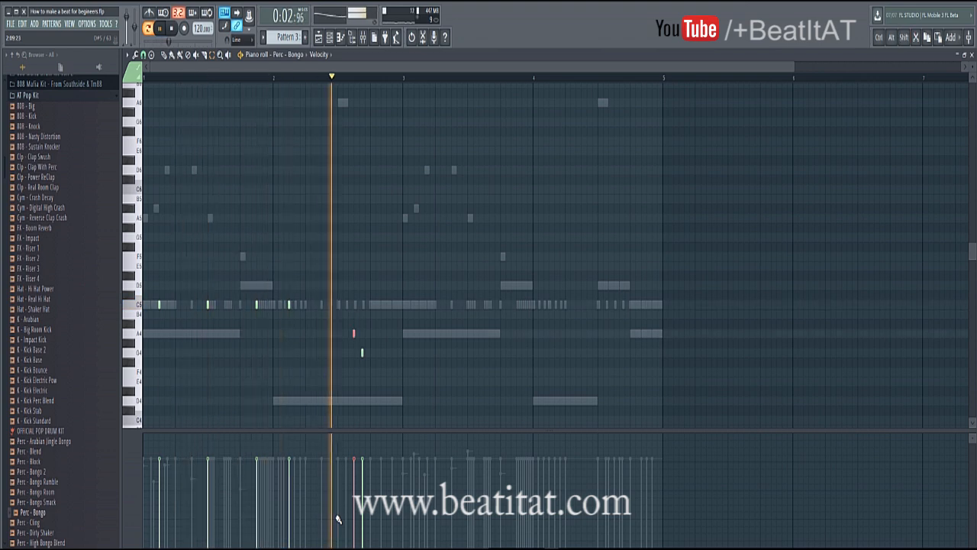
left_click_drag(356, 362, 367, 346)
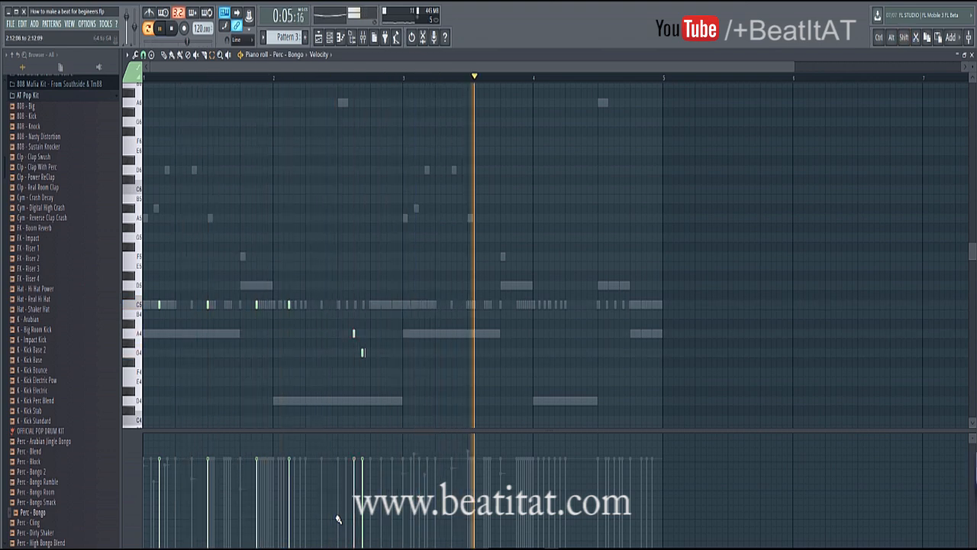
key("shift+Up")
key("shift+Up")
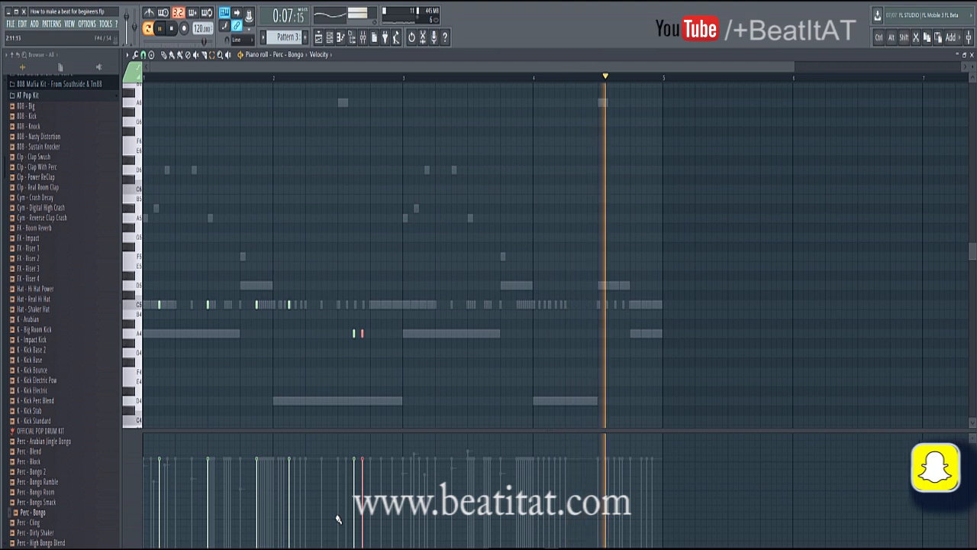
Reduce the velocity of bar 2's last two bongo notes, the first one more strongly, and lower both notes to F#4.
key("ctrl+d")
left_click(354, 487)
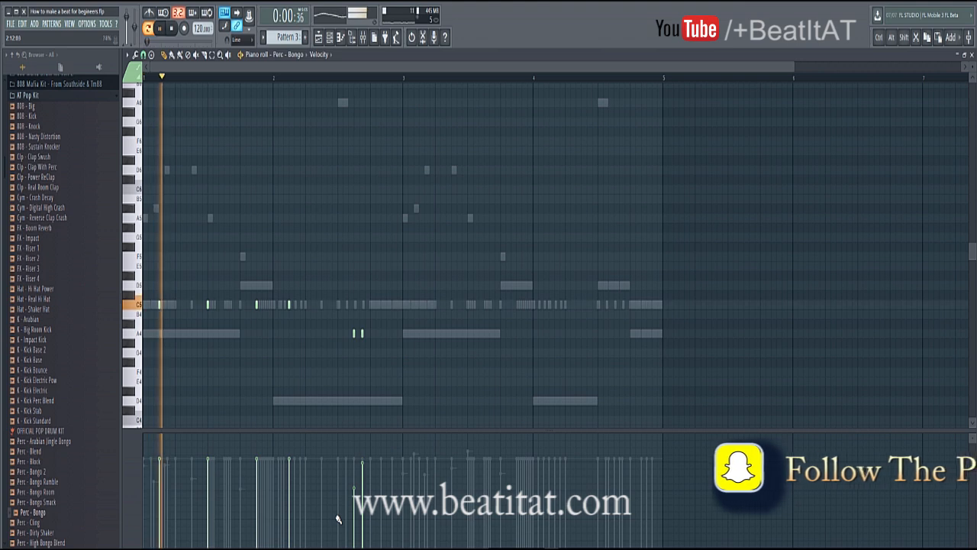
left_click_drag(369, 309, 365, 353)
key("shift+Down")
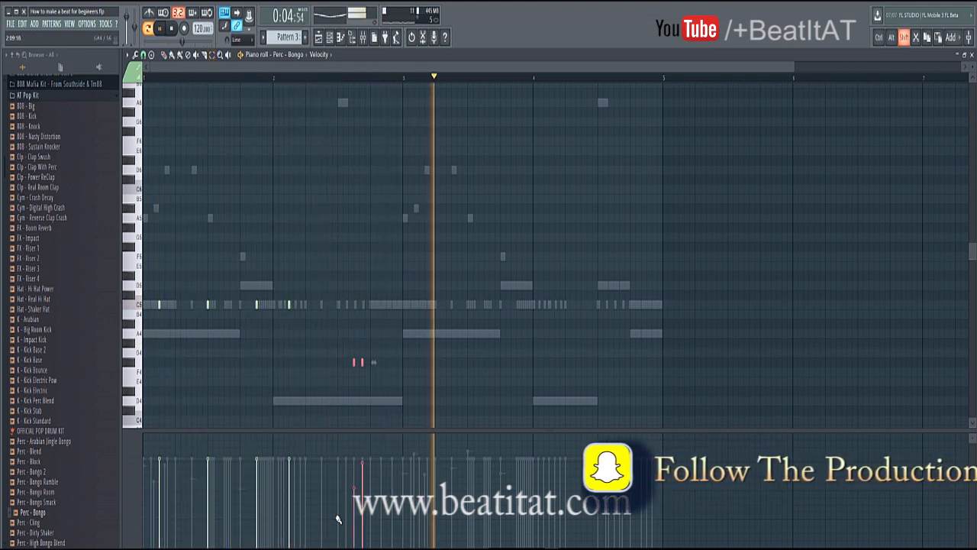
Restart playback and lower the last two bongo notes of bar 2 to F4.
key("space")
key("space")
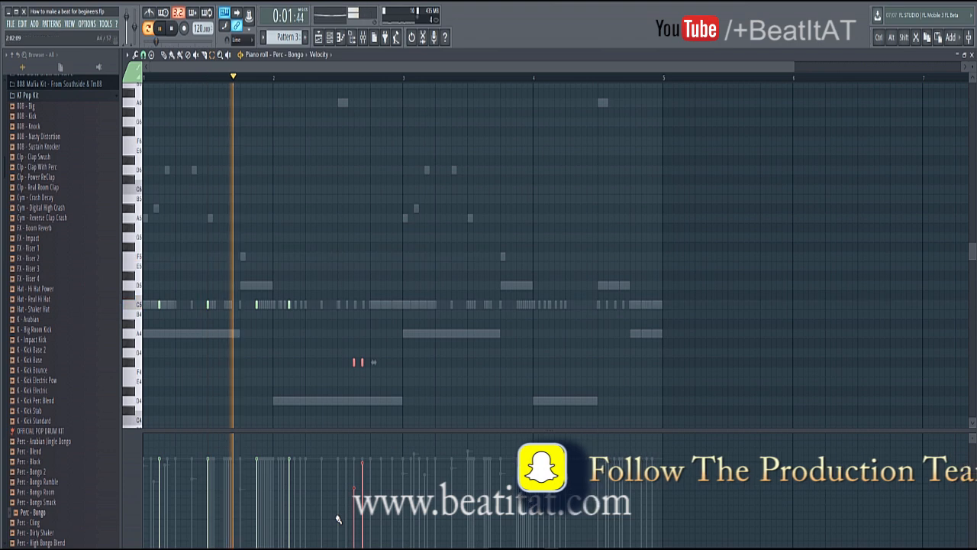
key("ctrl+d")
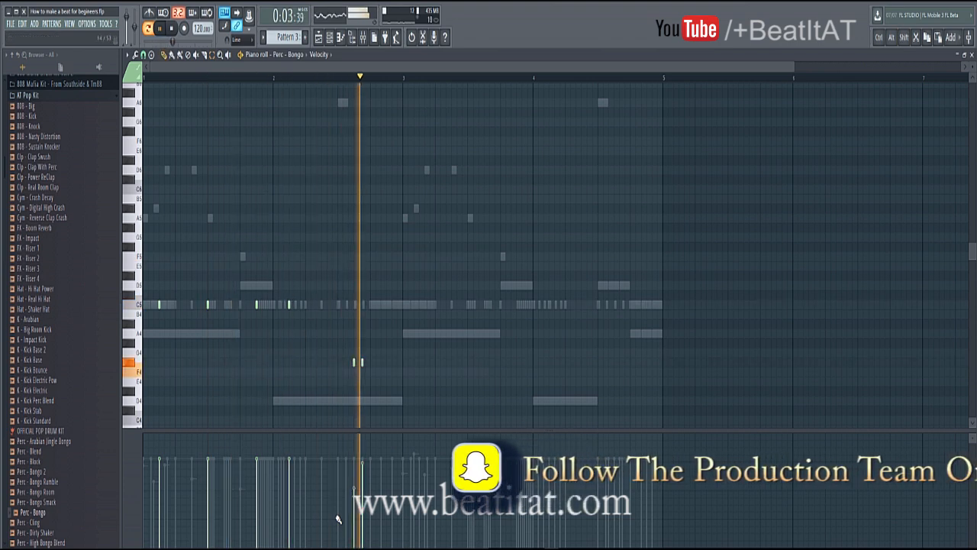
left_click_drag(328, 349, 373, 371)
key("shift+Down")
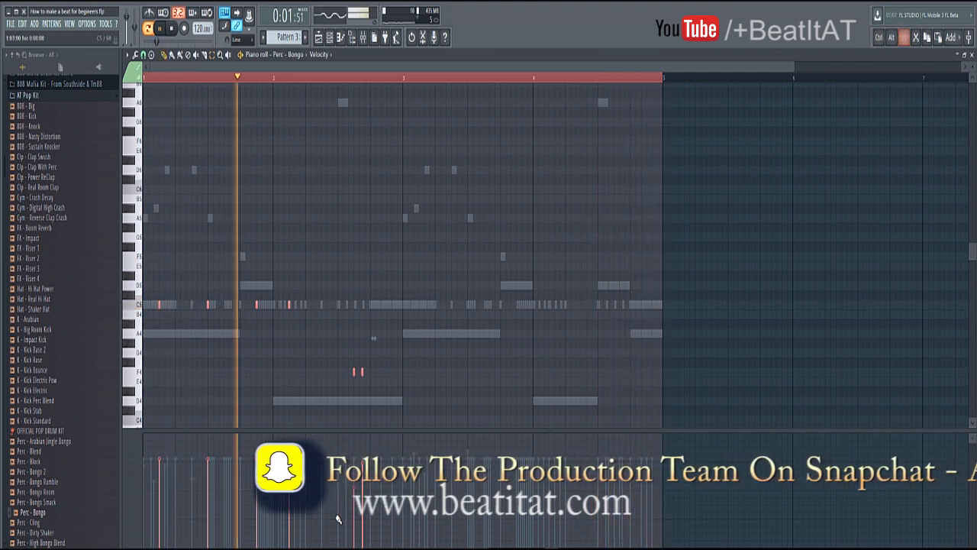
Lengthen all the bongo notes, duplicate the two-bar phrase into bars 3 and 4, and close the piano roll.
key("ctrl+q")
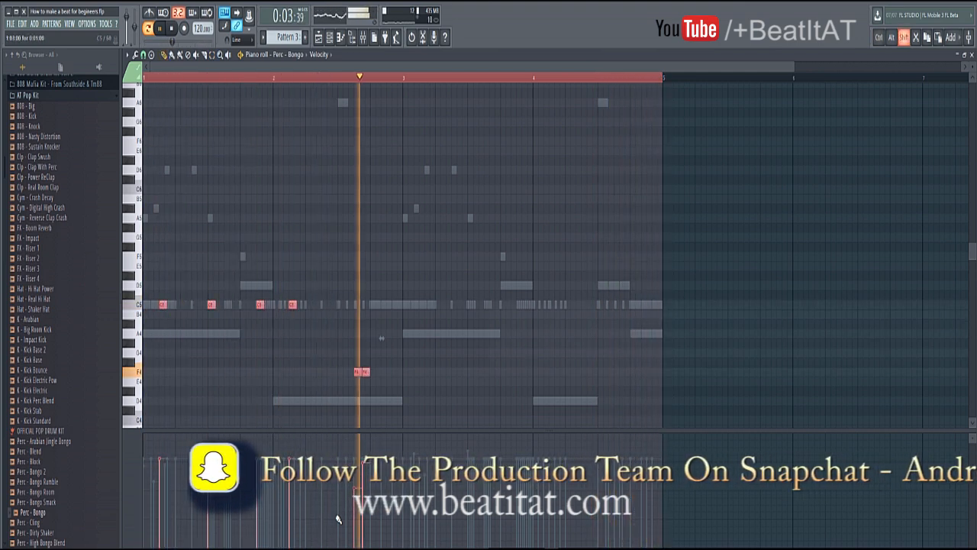
key("ctrl+b")
left_click_drag(308, 312, 422, 333)
key("F7")
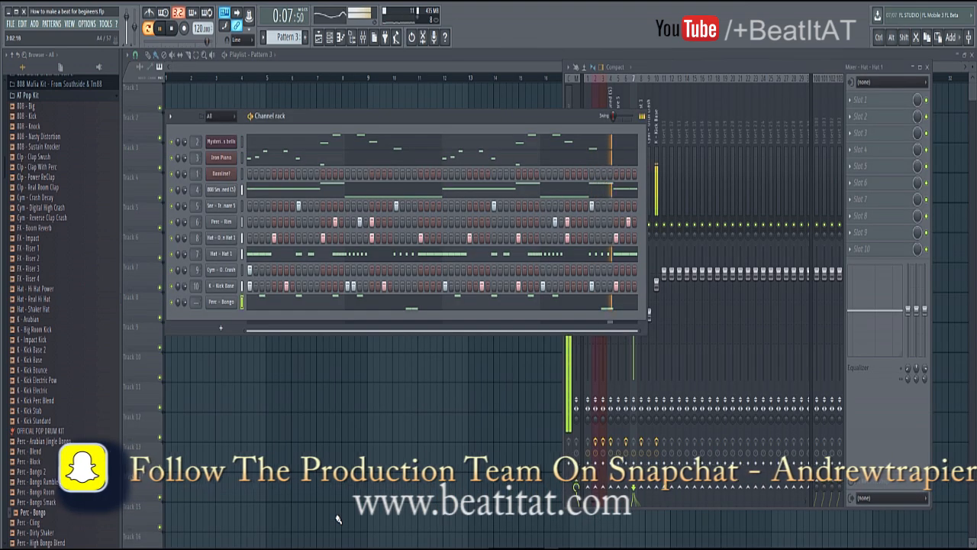
Open the Perc - Bongo channel, route it to mixer track 11 and lower that track's fader slightly.
left_click(221, 301)
key("ctrl+l")
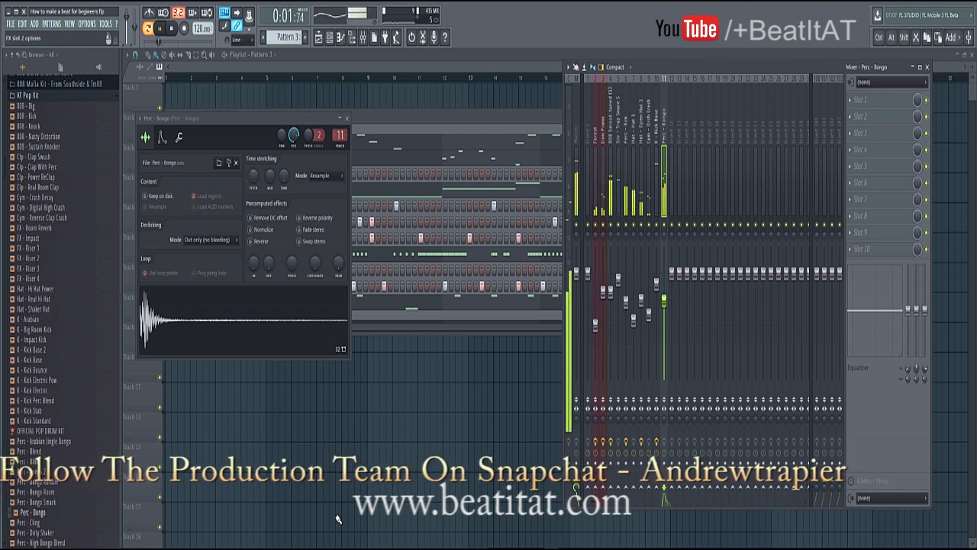
Add Fruity parametric EQ 2 to slot 1 of the Perc - Bongo track, roll off the lows, boost band 4 slightly and cut bands 5 and 7.
left_click(878, 100)
left_click(883, 284)
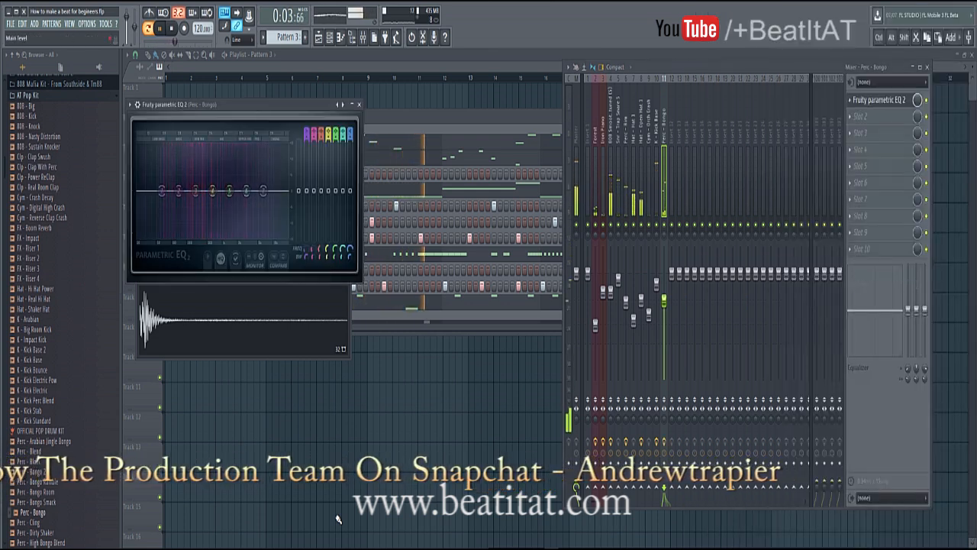
mouse_move(162, 190)
left_mouse_down()
mouse_move(217, 187)
mouse_move(187, 184)
mouse_move(235, 197)
mouse_move(252, 187)
mouse_move(287, 197)
left_mouse_up()
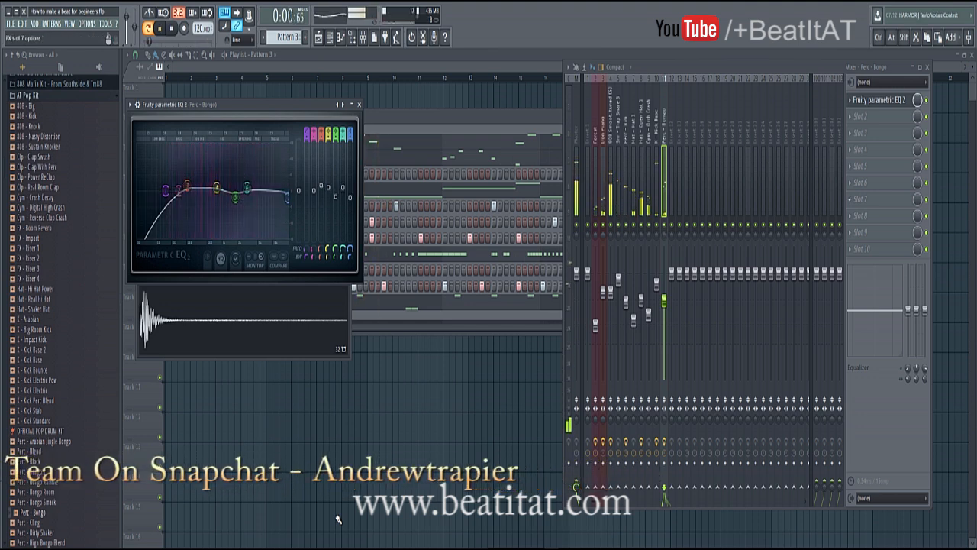
Add Fruity Reeverb 2 to slot 3 of the Perc - Bongo mixer track and lower the track's fader further.
left_click(878, 133)
left_click(870, 75)
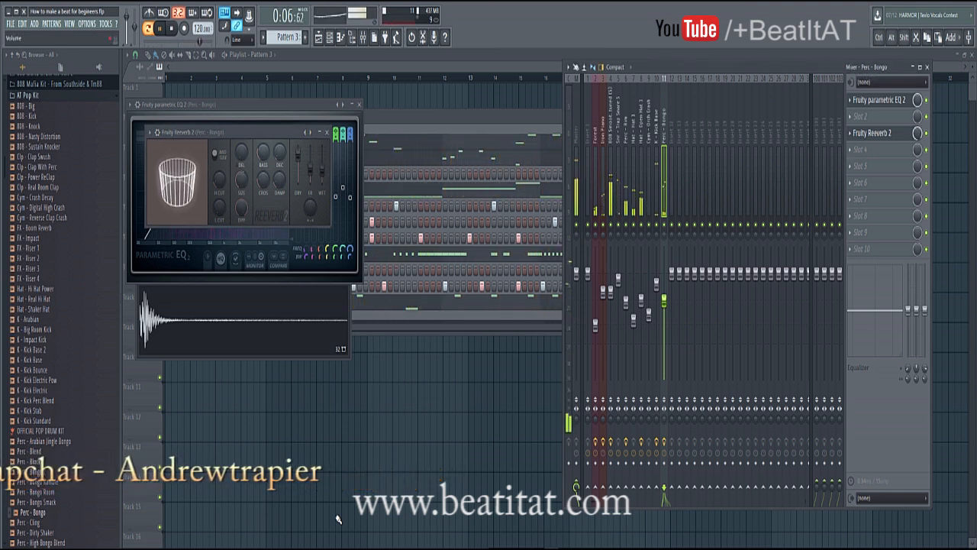
left_click_drag(672, 273, 664, 315)
Add Fruity Stereo Enhancer to slot 4 of the Perc - Bongo track, and close the plugin, channel and mixer windows.
left_click(852, 150)
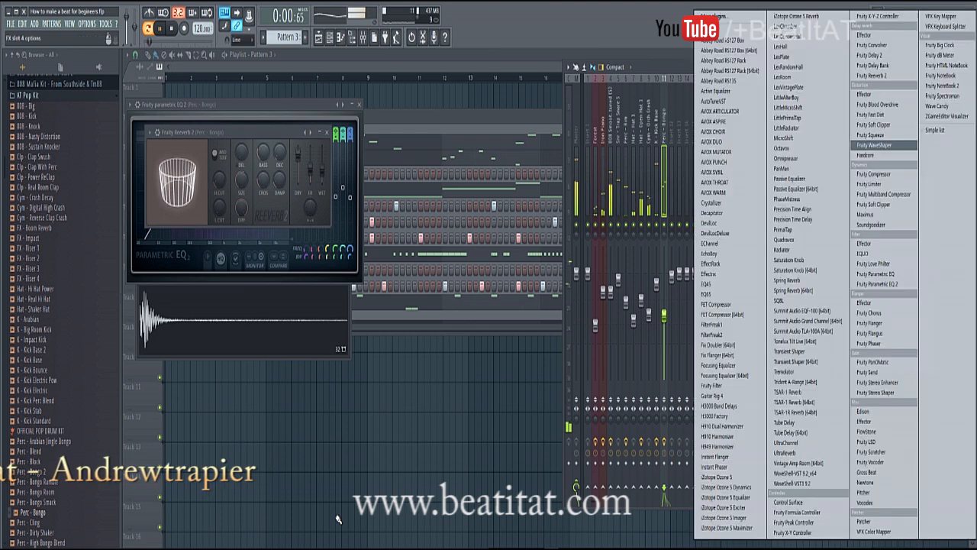
left_click(878, 381)
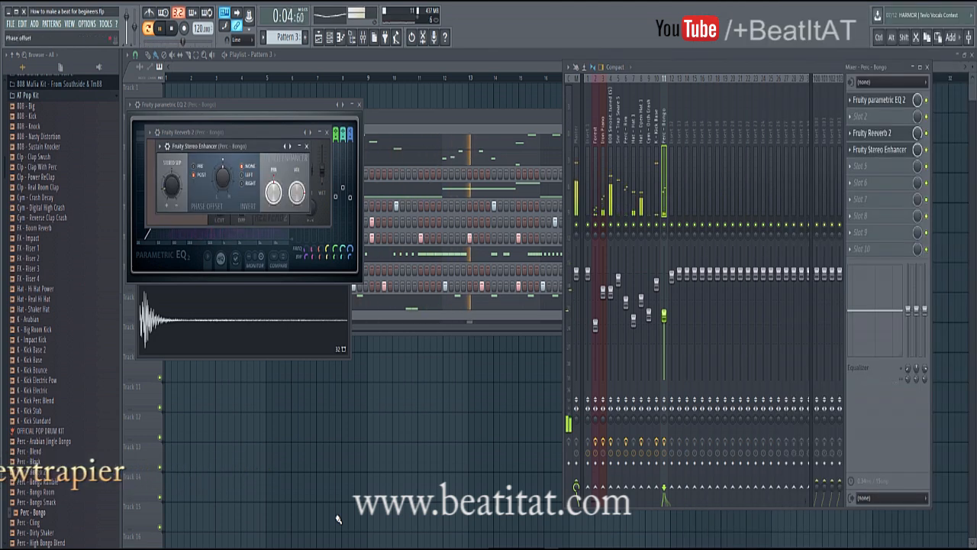
left_click(327, 132)
left_click(307, 146)
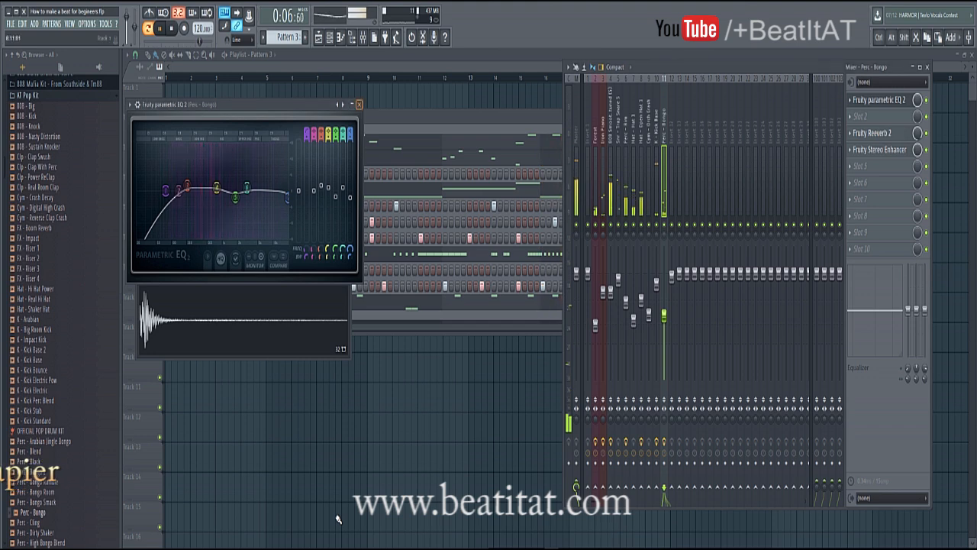
key("Escape")
key("Escape")
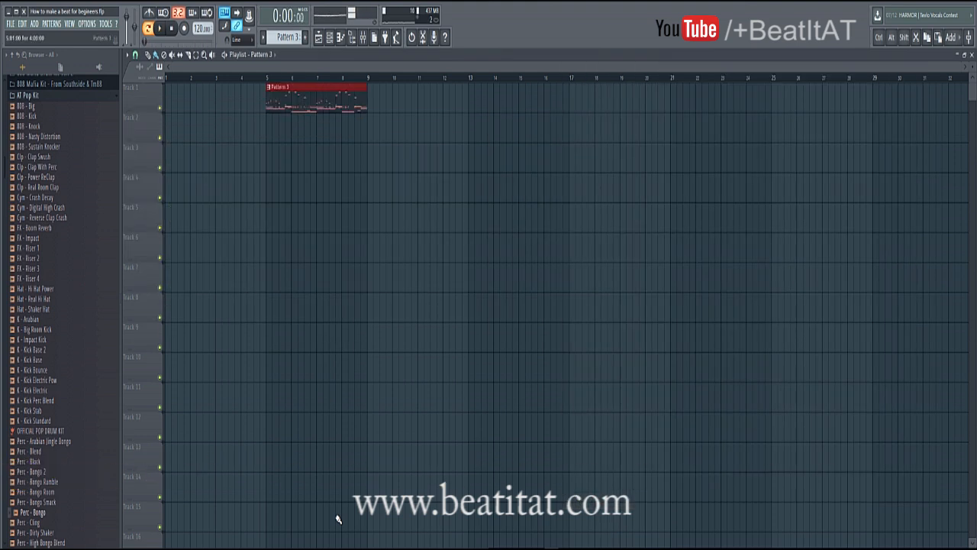
Place Pattern 3 on Track 1 of the playlist and move the clip to start at bar 9.
left_click_drag(276, 99, 176, 99)
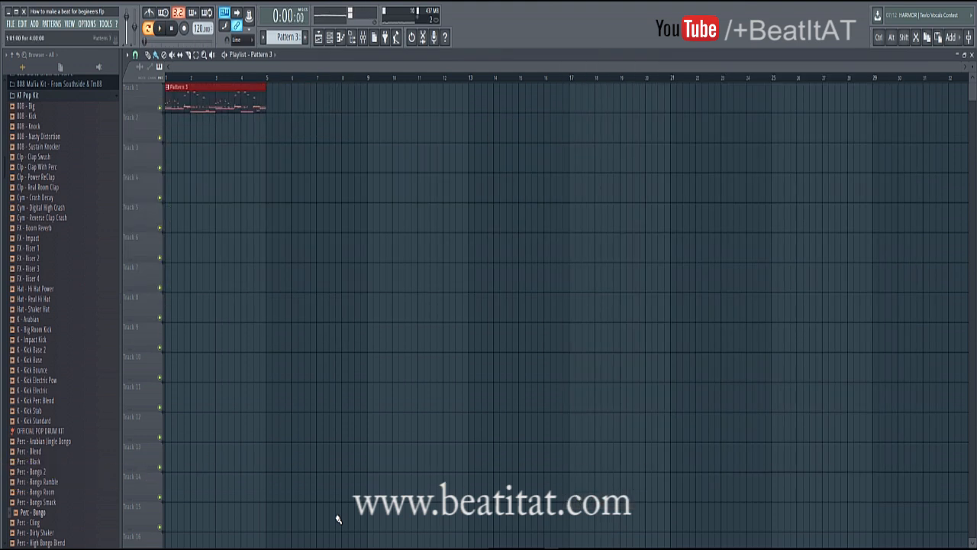
scroll(176, 100, "up", 3)
scroll(338, 519, "down", 4)
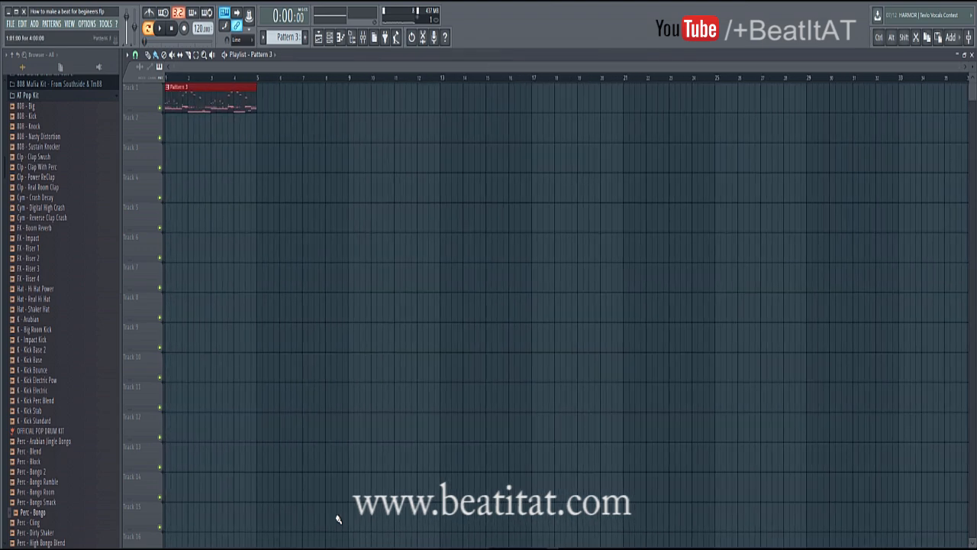
left_click_drag(224, 99, 407, 99)
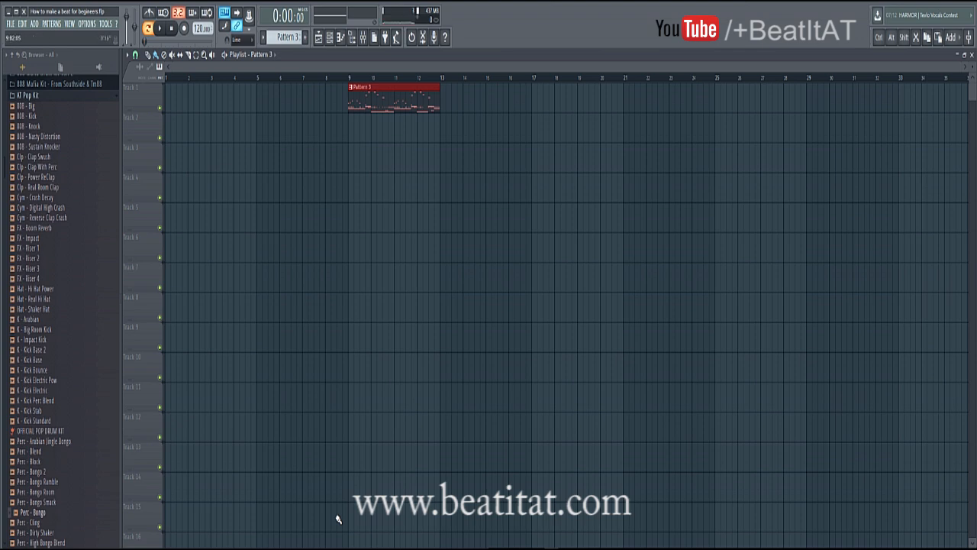
Split Pattern 3 by channel into separate clips on Tracks 2, 3 and 5 to 12, all starting at bar 9.
left_click(350, 77)
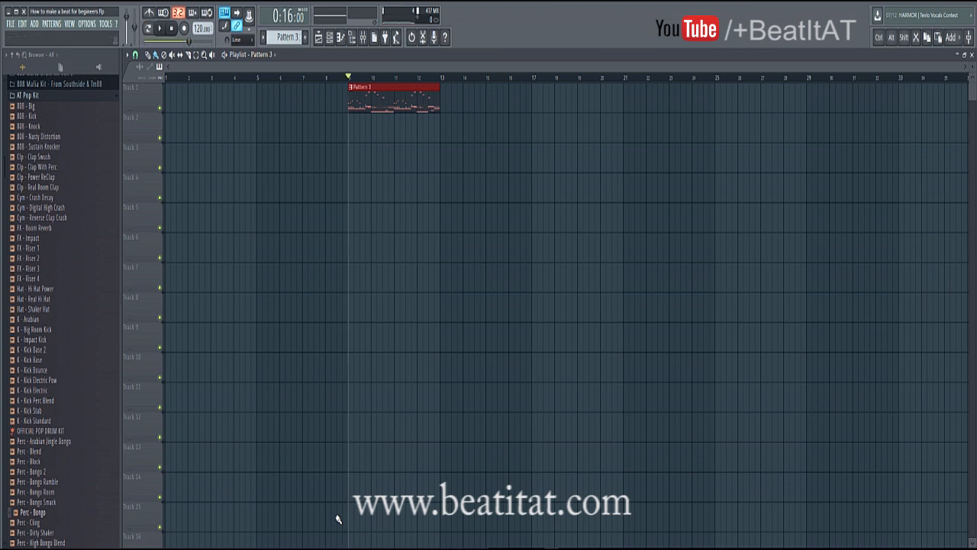
left_click(262, 37)
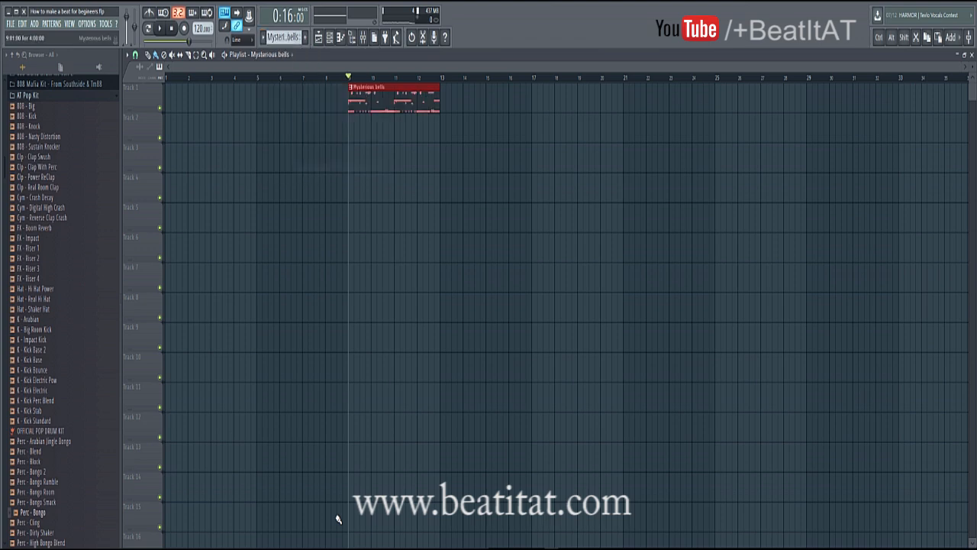
key("ctrl+d")
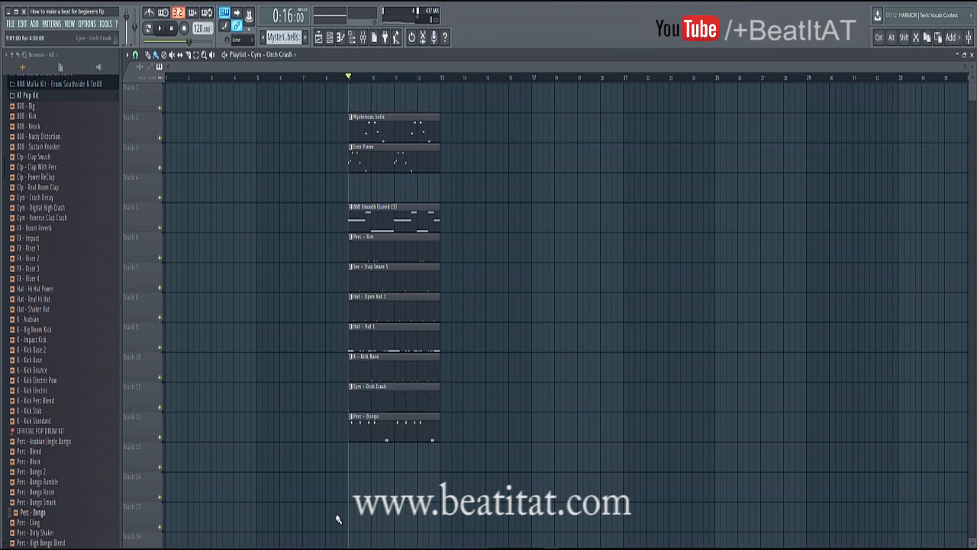
Duplicate all the channel clips until they fill bars 9 to 25, and deselect them.
key("ctrl+a")
key("ctrl+b")
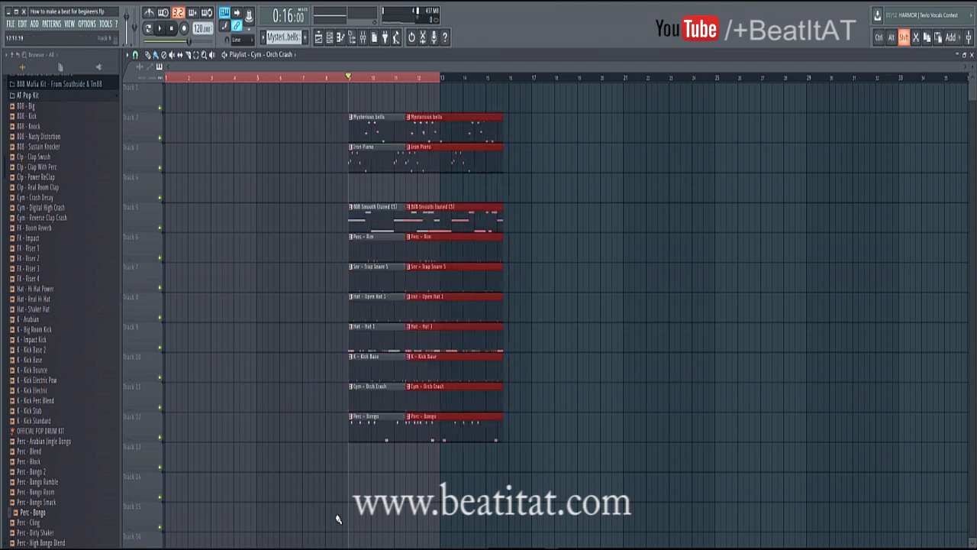
key("ctrl+a")
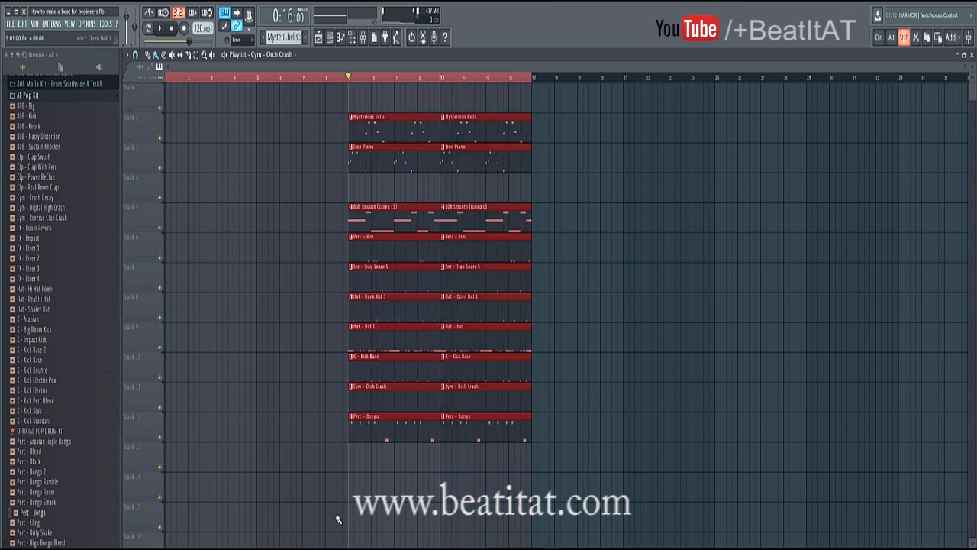
key("ctrl+b")
scroll(338, 519, "down", 2)
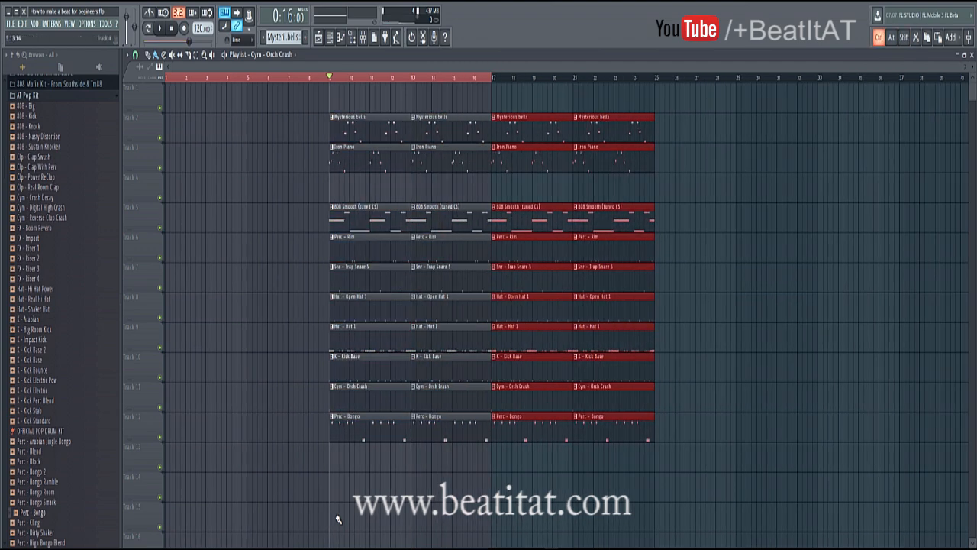
key("ctrl+d")
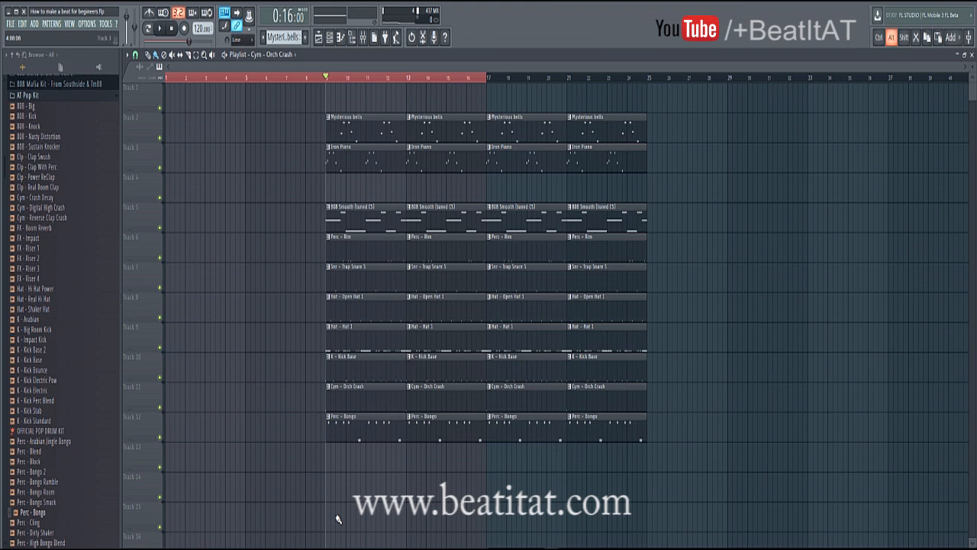
Add a time marker named Intro at bar 1 and clear the playlist's time selection.
key("alt+t")
type("Intro")
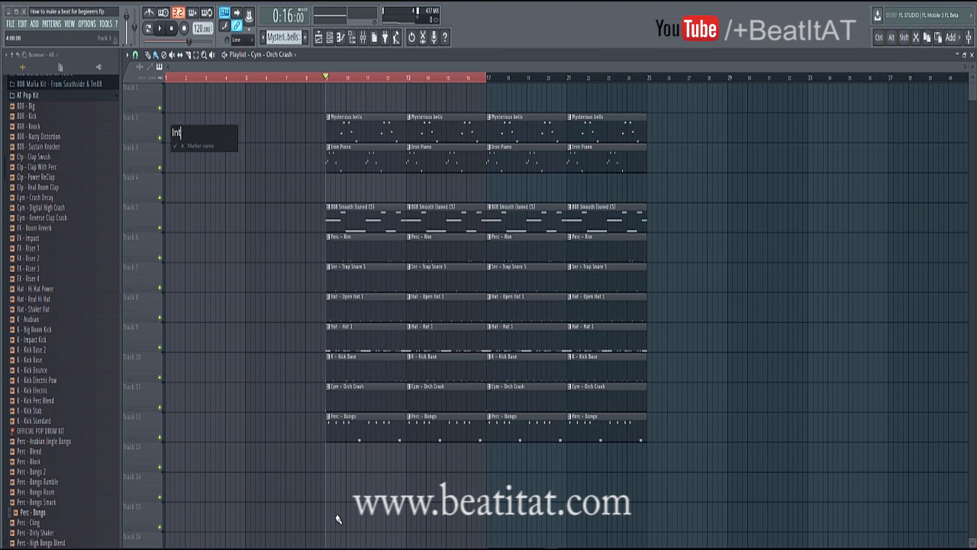
key("Return")
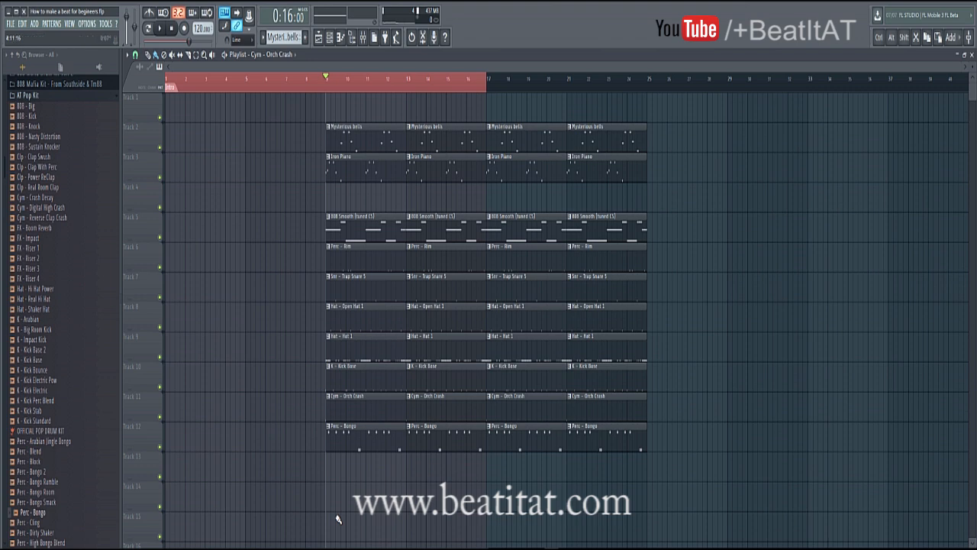
double_click(201, 78)
left_click(171, 28)
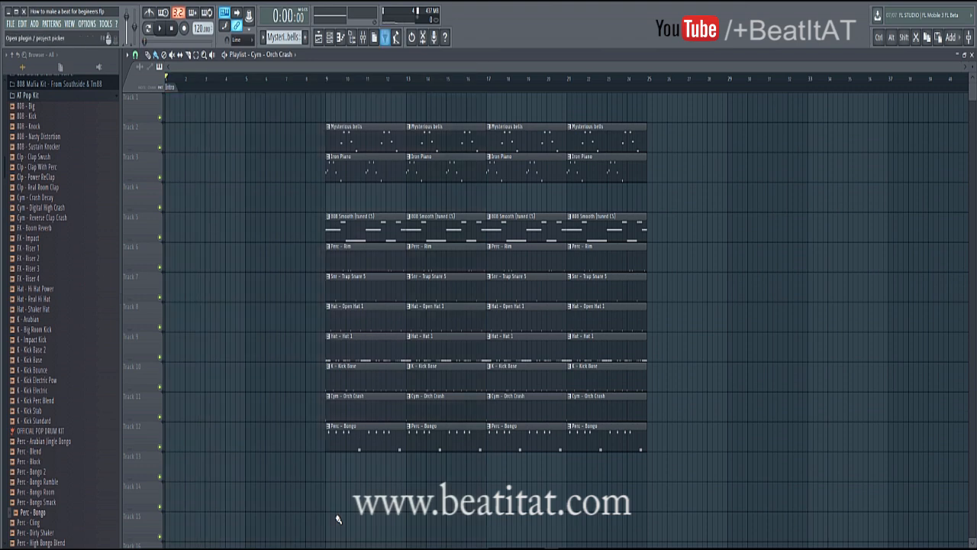
Hide the file browser to widen the playlist, and save the project.
left_click(352, 37)
left_click(11, 23)
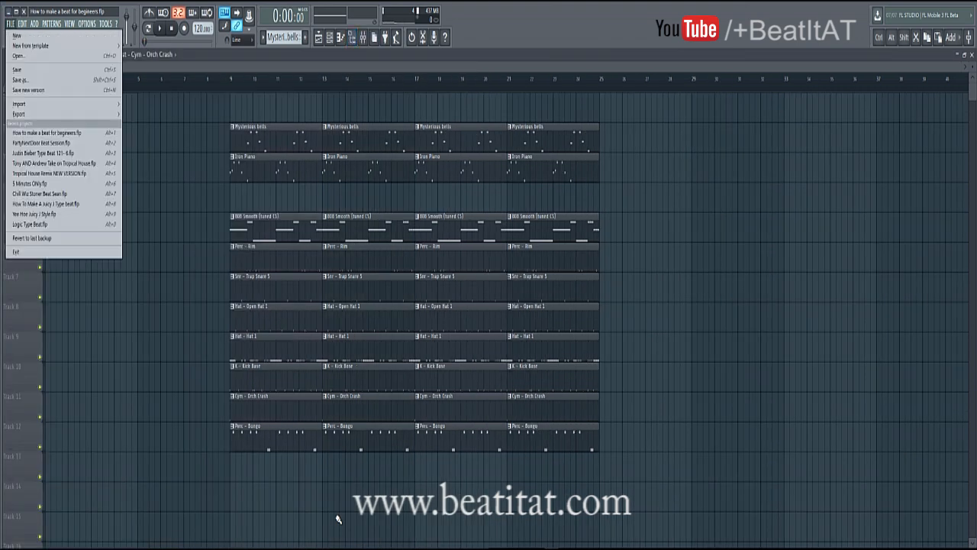
left_click(31, 70)
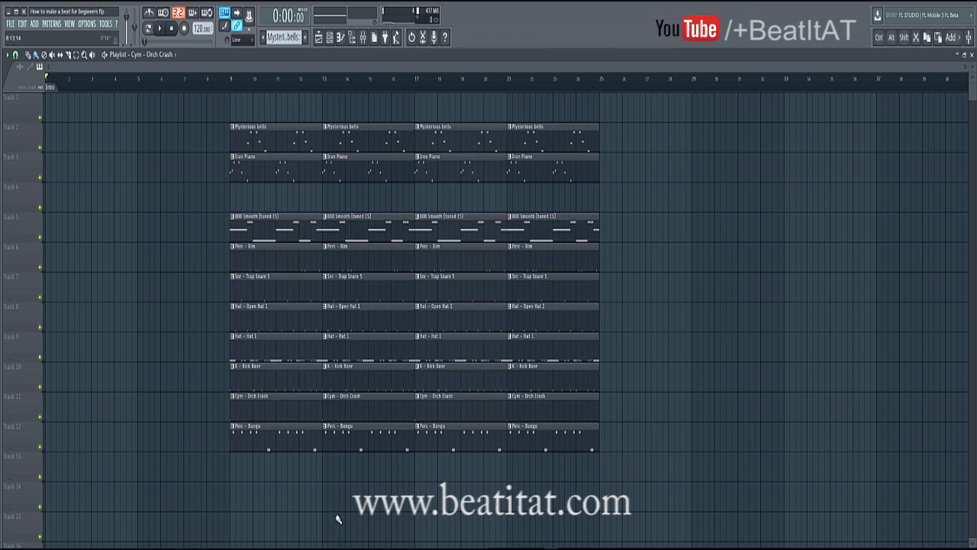
Add a time marker named Chorus at bar 9.
left_click(229, 79)
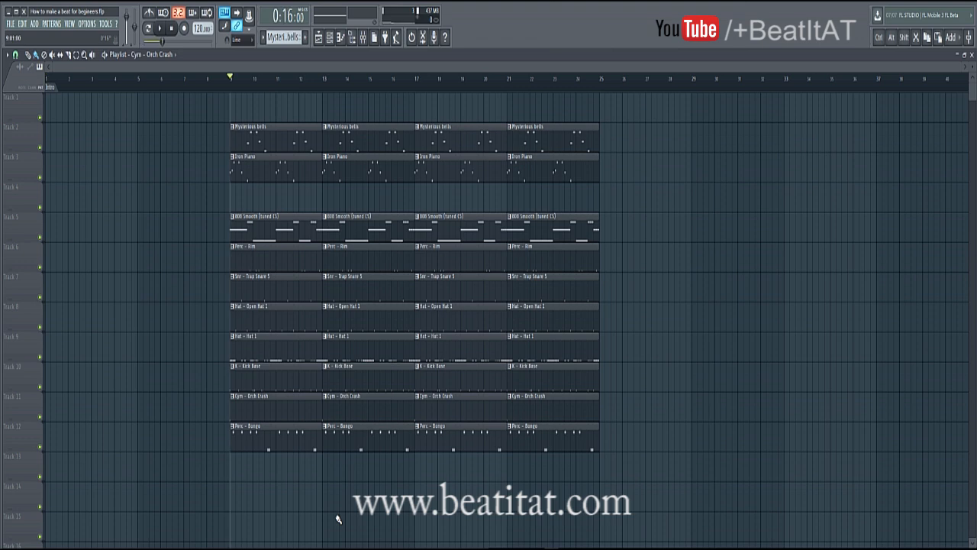
key("alt+t")
type("Chorus")
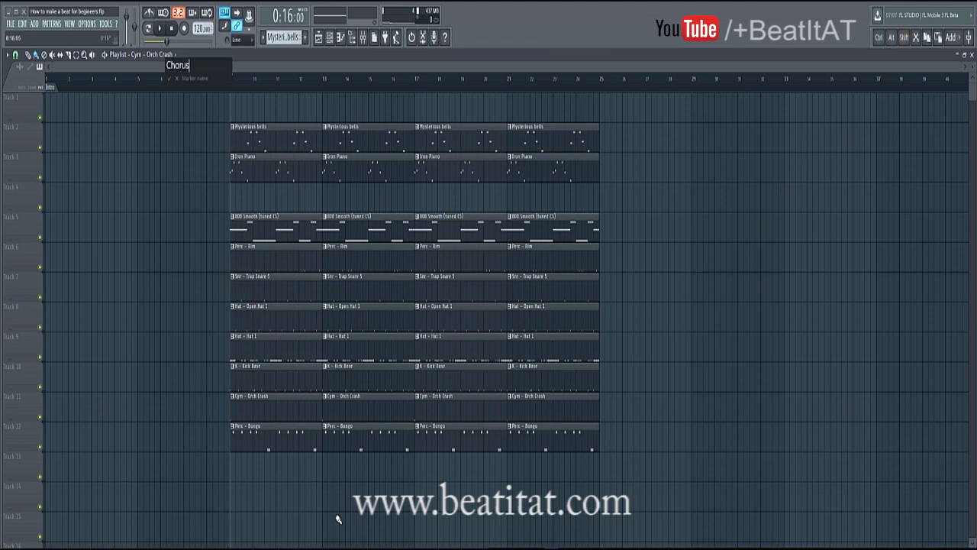
key("Return")
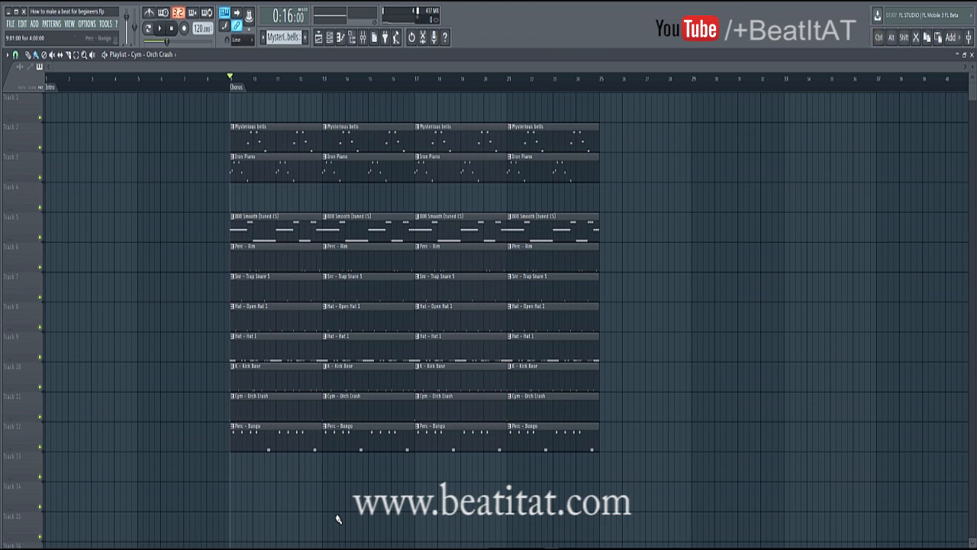
Delete the Hat - Hat 1 and K - Kick Base clips between bars 9 and 17.
right_click(293, 348)
right_click(349, 348)
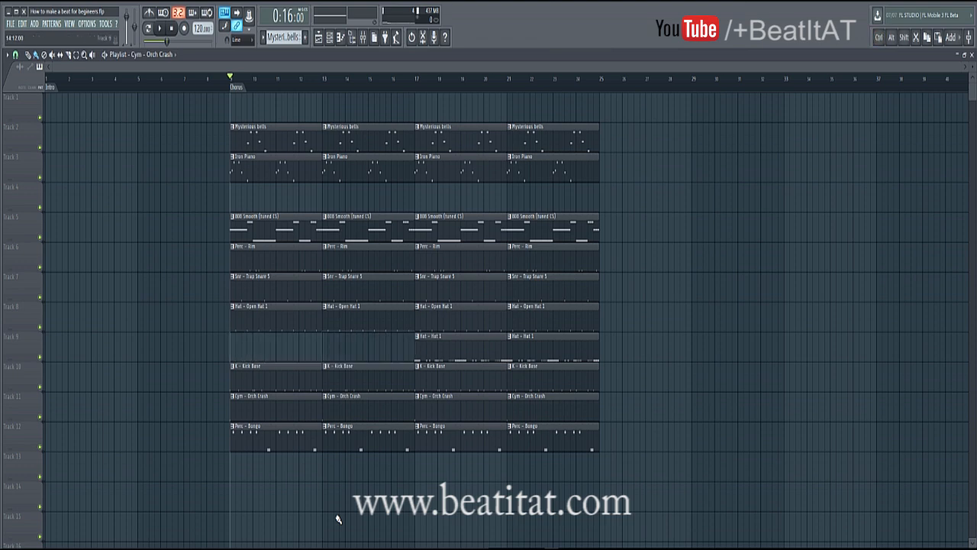
right_click(294, 377)
right_click(349, 377)
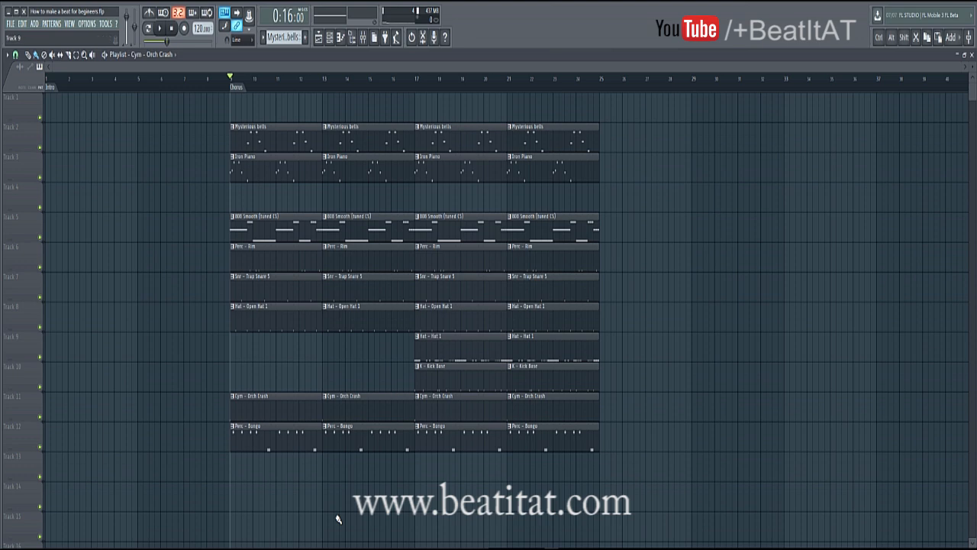
Lock Tracks 2, 3, 5 and 6 to their content: Mysterious bells, Iron Piano, 808 Smooth and Perc - Rim.
right_click(34, 124)
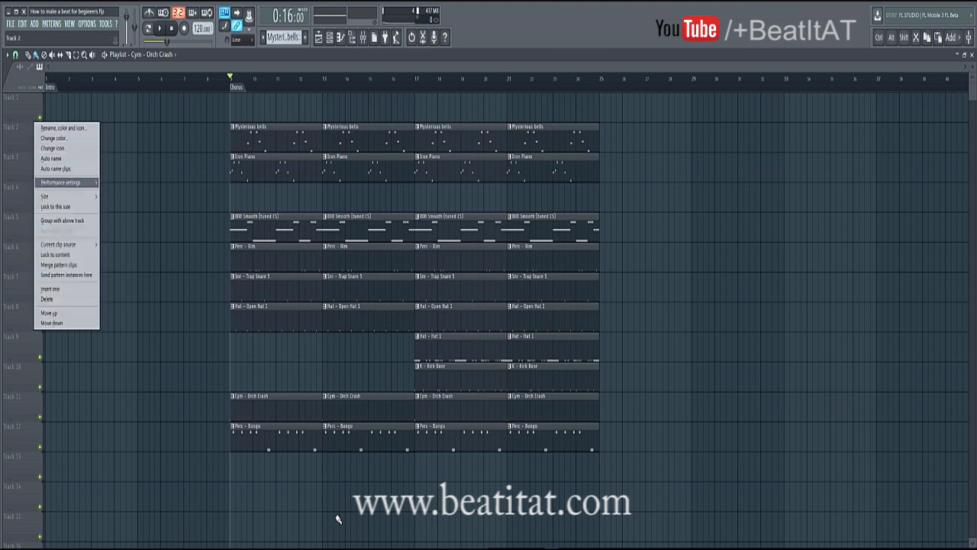
left_click(55, 254)
right_click(32, 153)
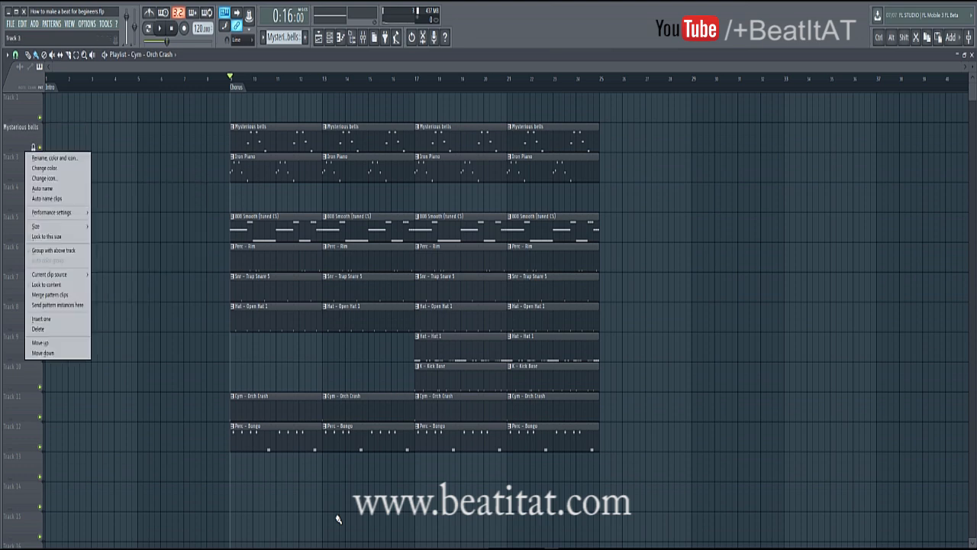
left_click(55, 285)
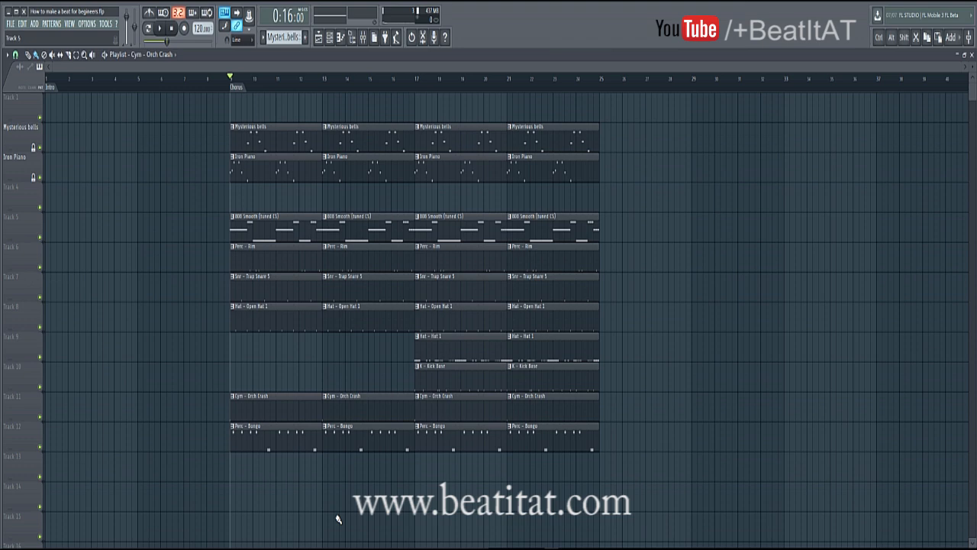
right_click(28, 213)
left_click(55, 342)
right_click(10, 244)
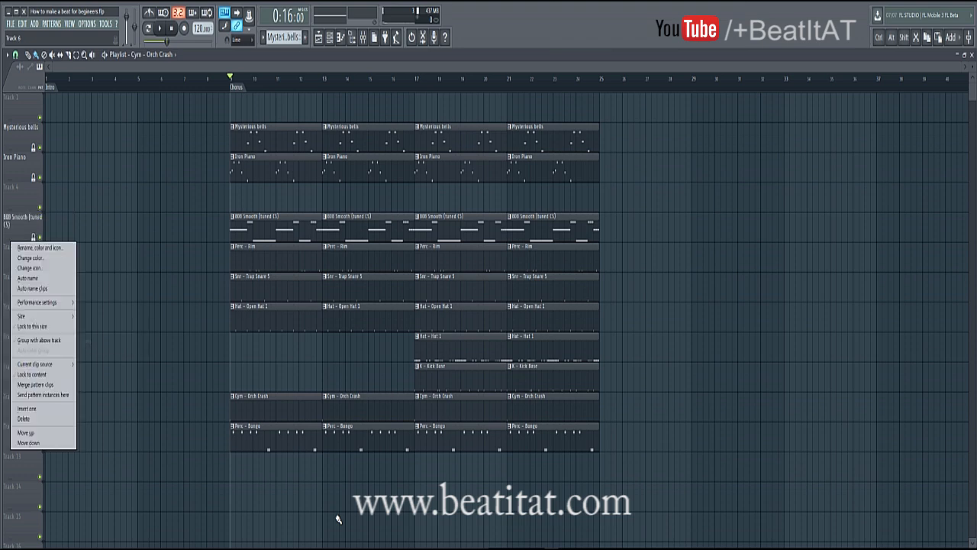
left_click(32, 374)
Lock Tracks 7 to 12 to their content, from Snr - Trap Snare 5 through Perc - Bongo.
right_click(18, 273)
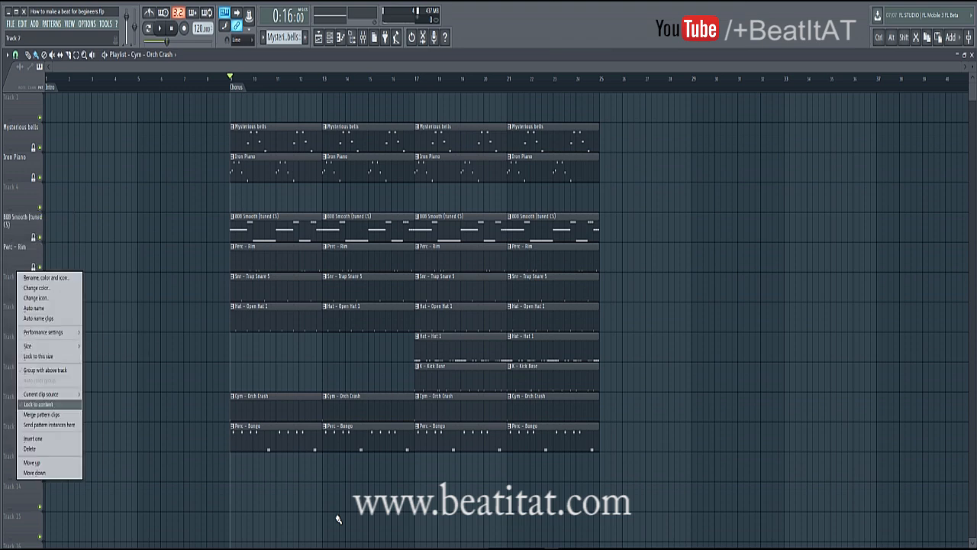
left_click(38, 404)
right_click(18, 303)
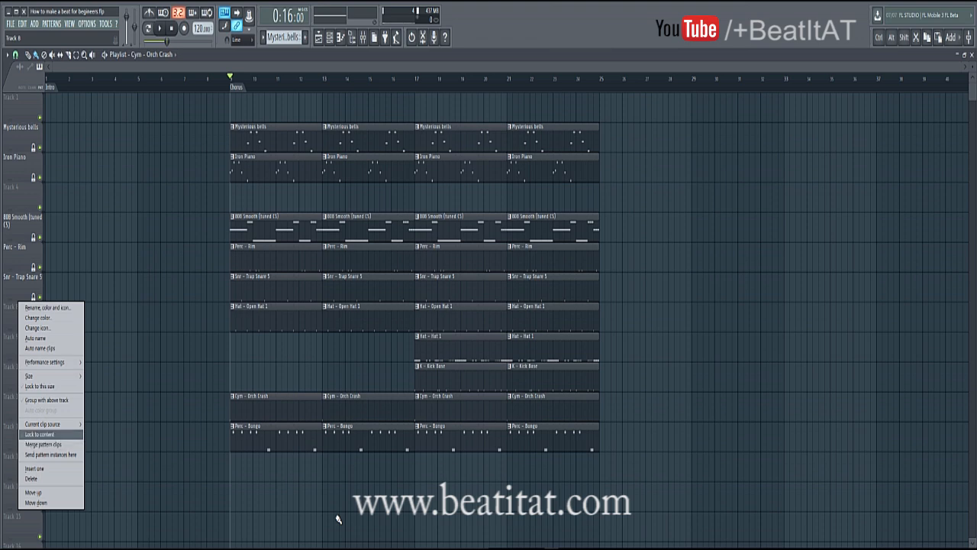
left_click(40, 433)
right_click(18, 333)
left_click(40, 463)
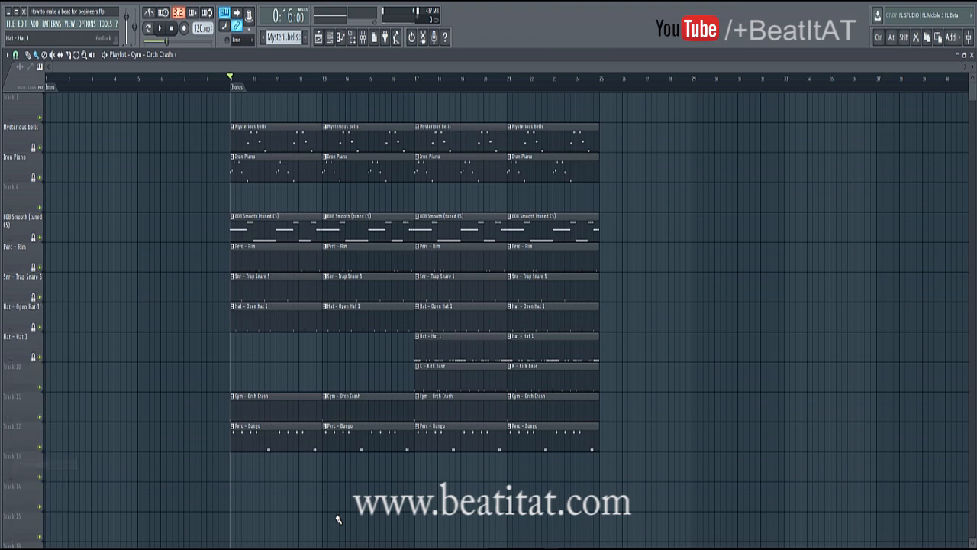
right_click(18, 366)
left_click(40, 463)
right_click(19, 396)
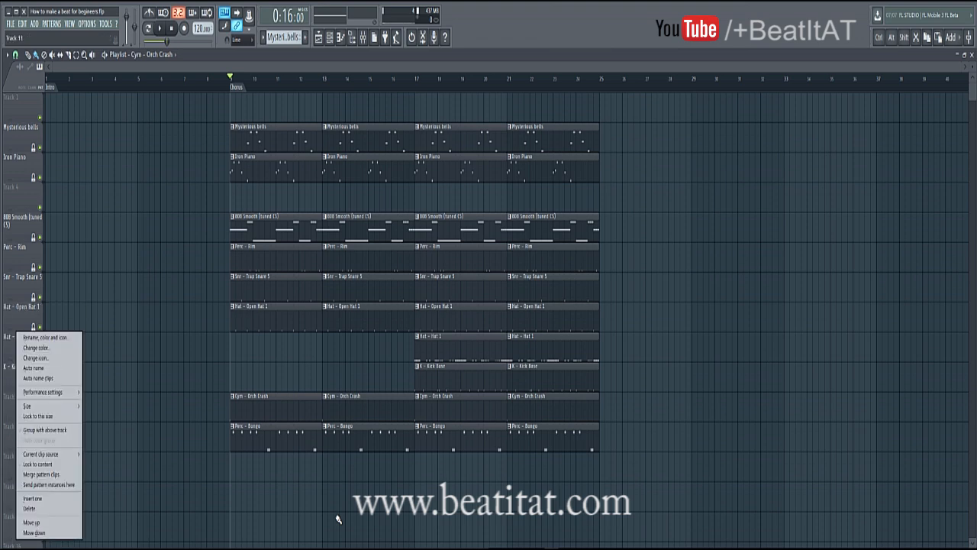
left_click(39, 463)
right_click(18, 425)
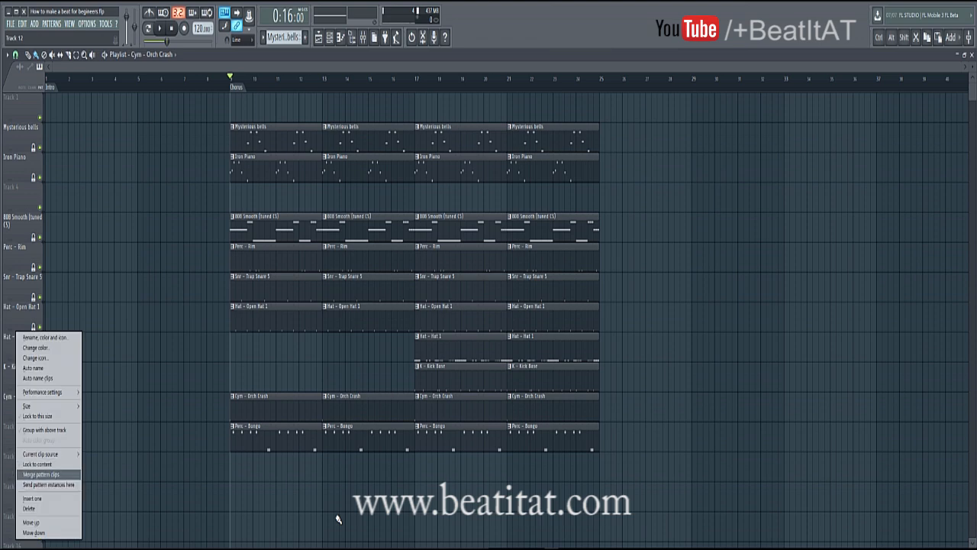
left_click(40, 463)
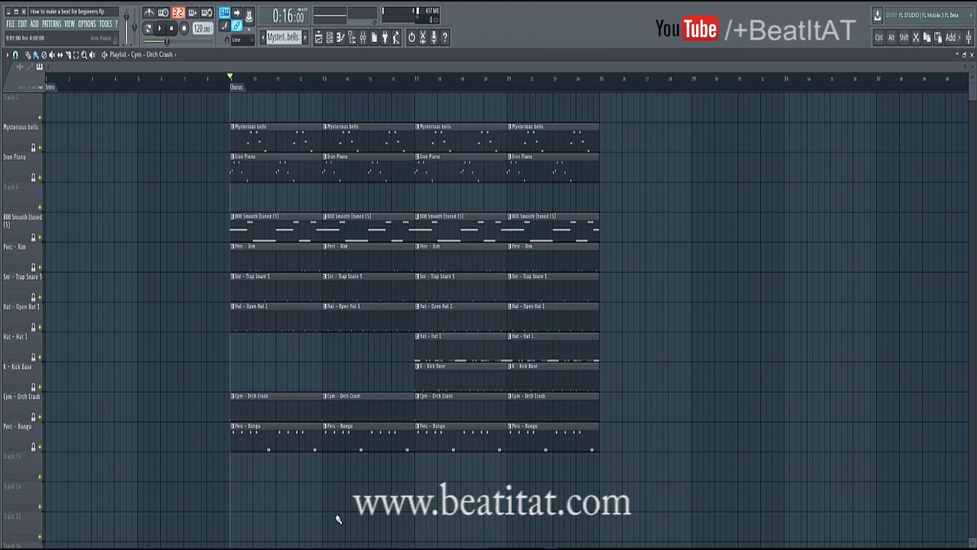
Place Mysterious bells clips at bars 5 and 1 to fill the intro on that track.
left_click(245, 168)
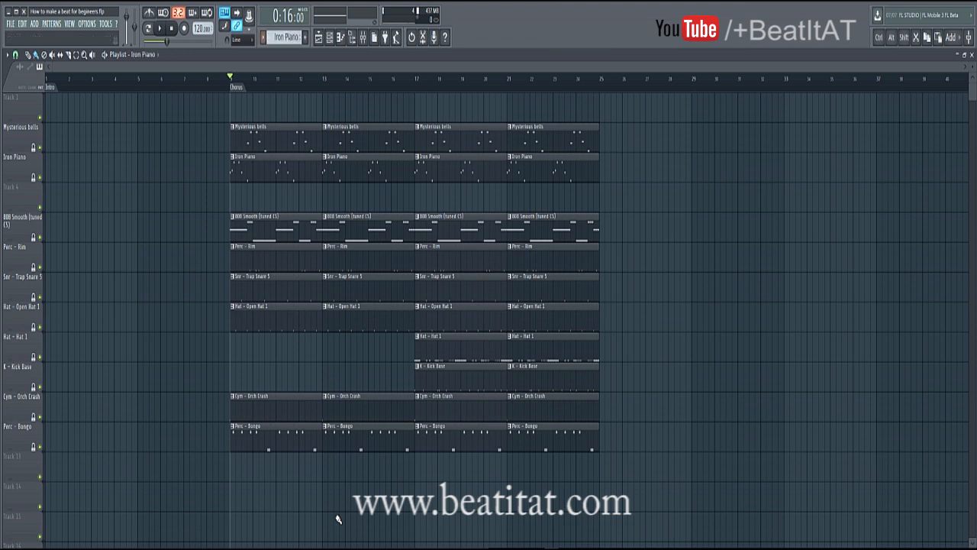
left_click(245, 108)
right_click(259, 108)
left_click(268, 139)
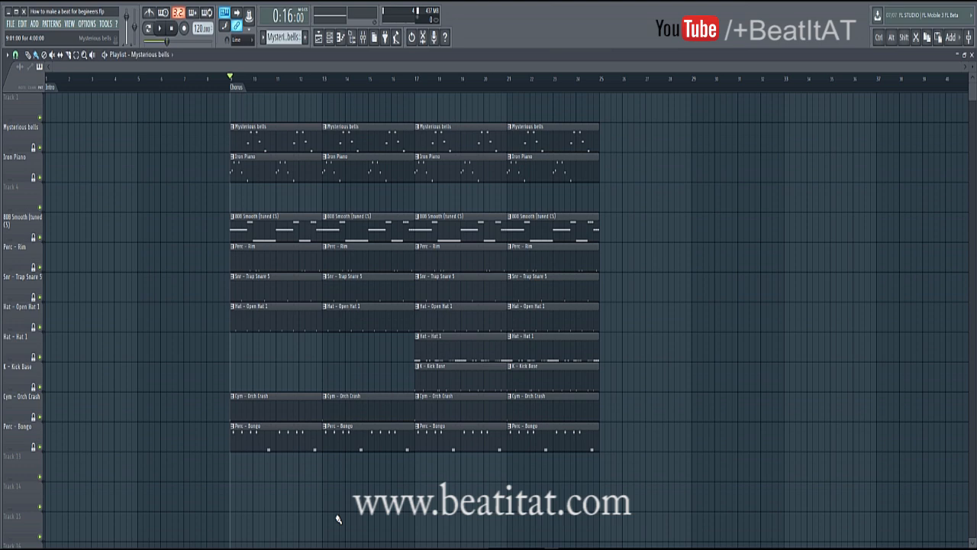
left_click(274, 108)
right_click(275, 107)
left_click(140, 138)
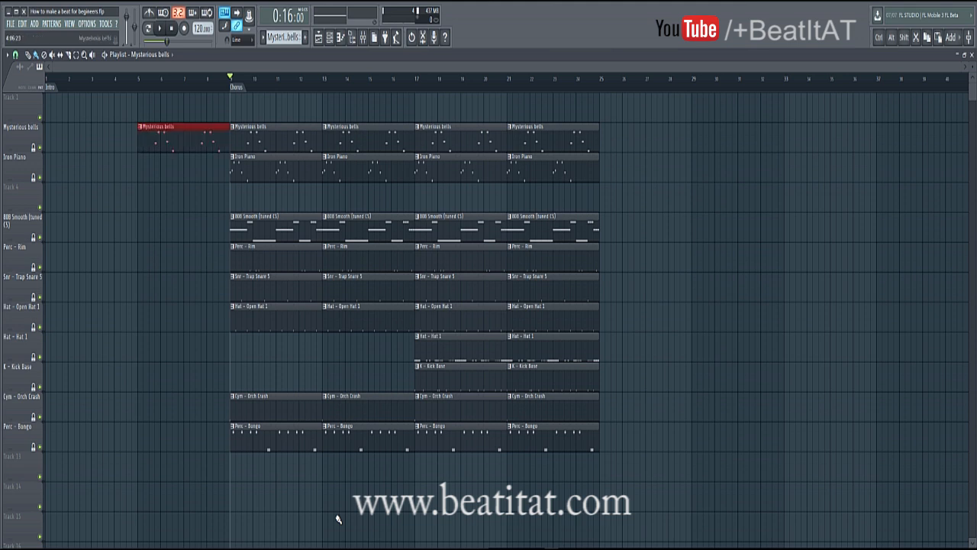
left_click(56, 139)
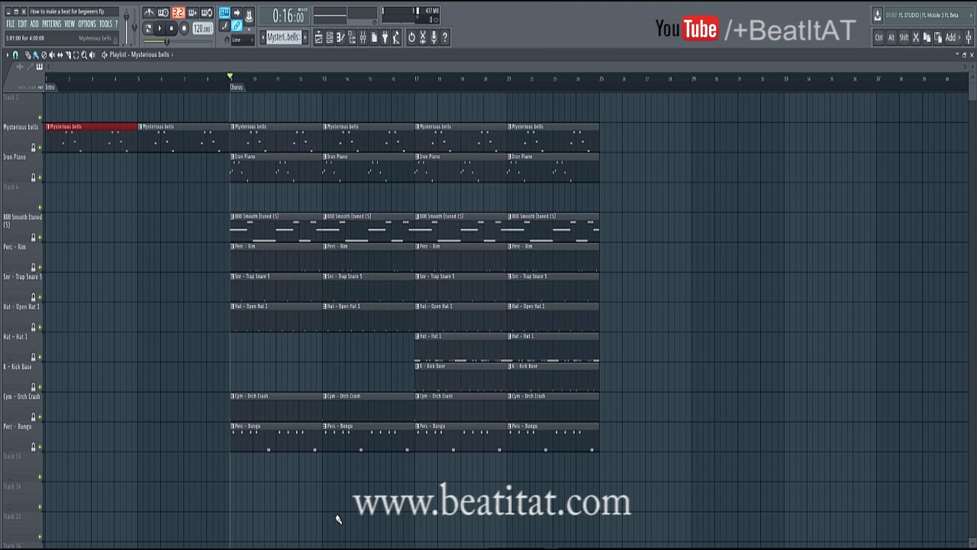
Place Iron Piano clips at bars 5 and 1, and play the arrangement from the start.
left_click(140, 169)
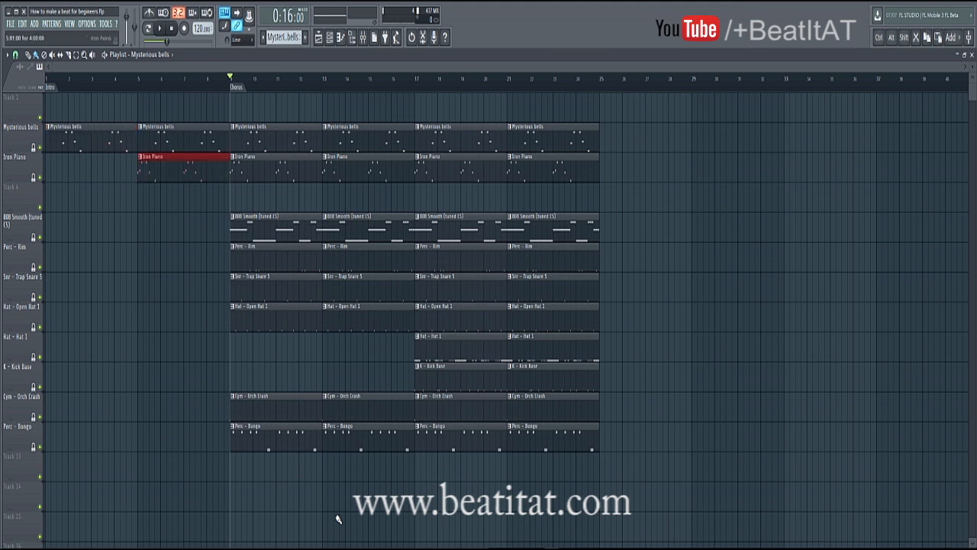
left_click(55, 169)
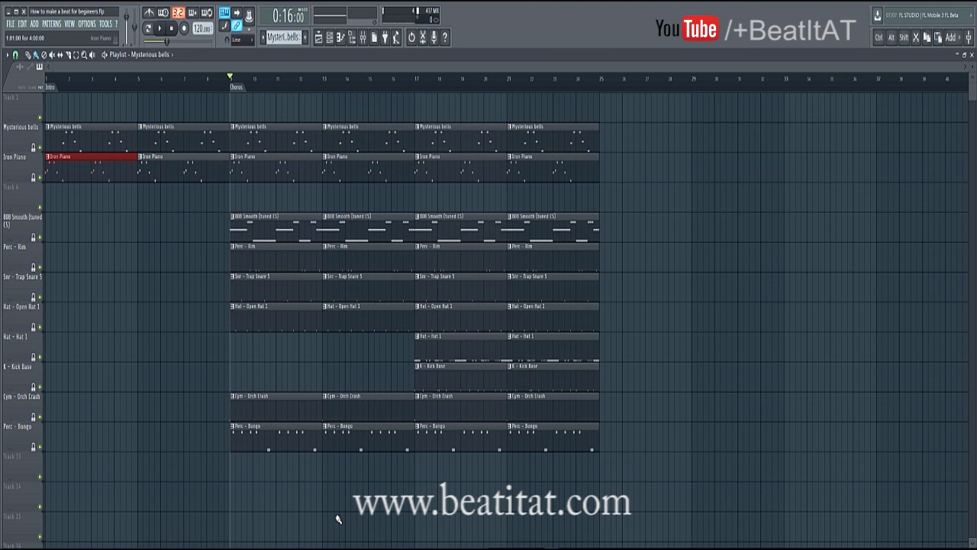
key("space")
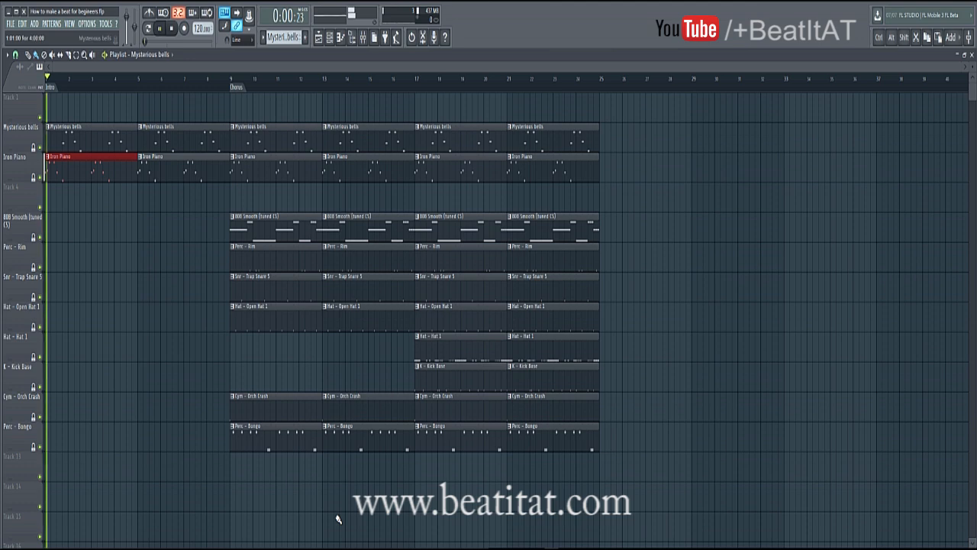
scroll(339, 519, "right", 6)
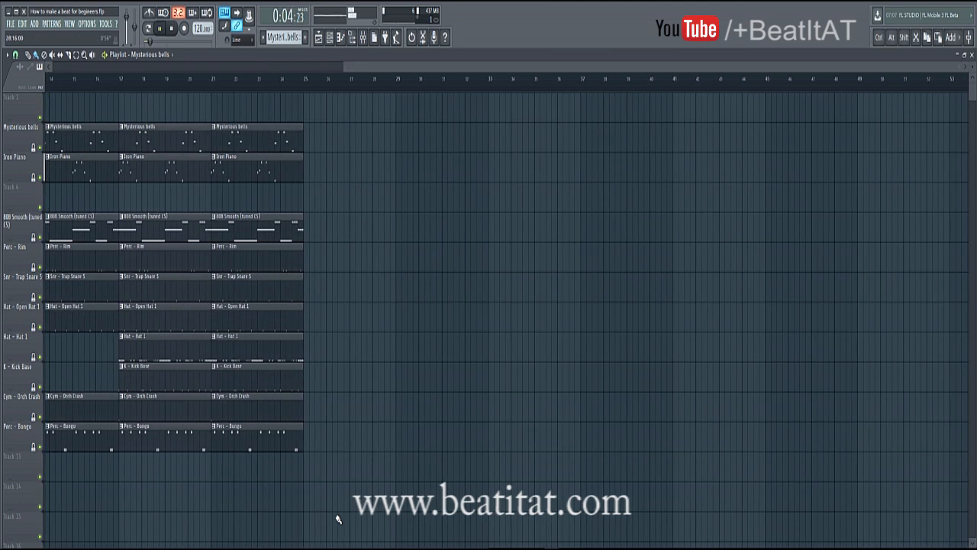
Delete the Orch Crash clips at bars 13 and 21, the Bongo clips at bars 17 and 21, and the Open Hat clips at bars 9 and 13.
scroll(339, 519, "down", 3)
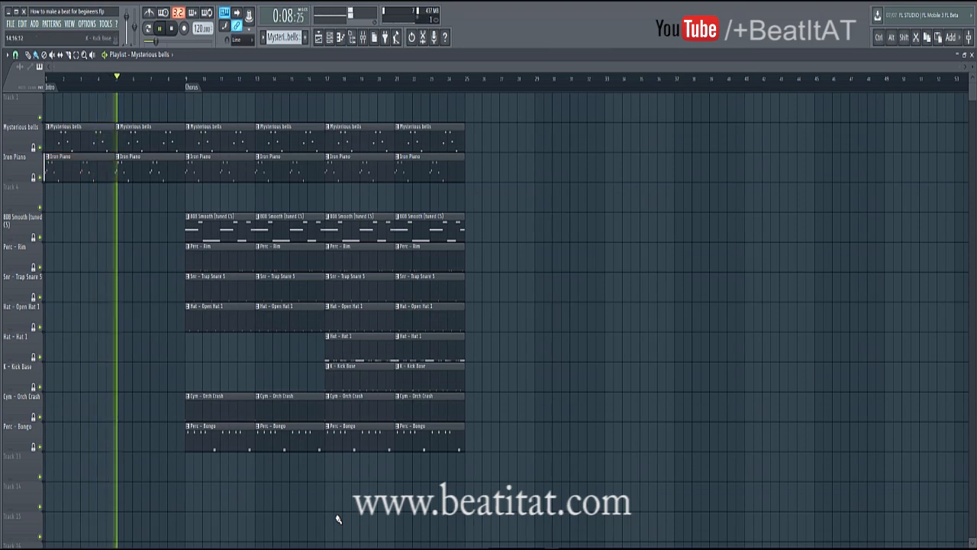
right_click(290, 406)
right_click(430, 406)
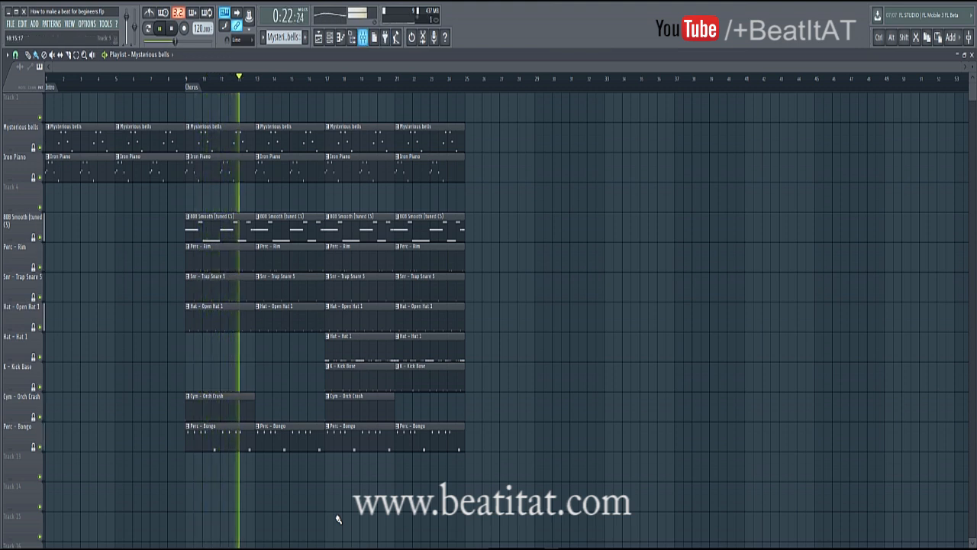
key("ctrl+z")
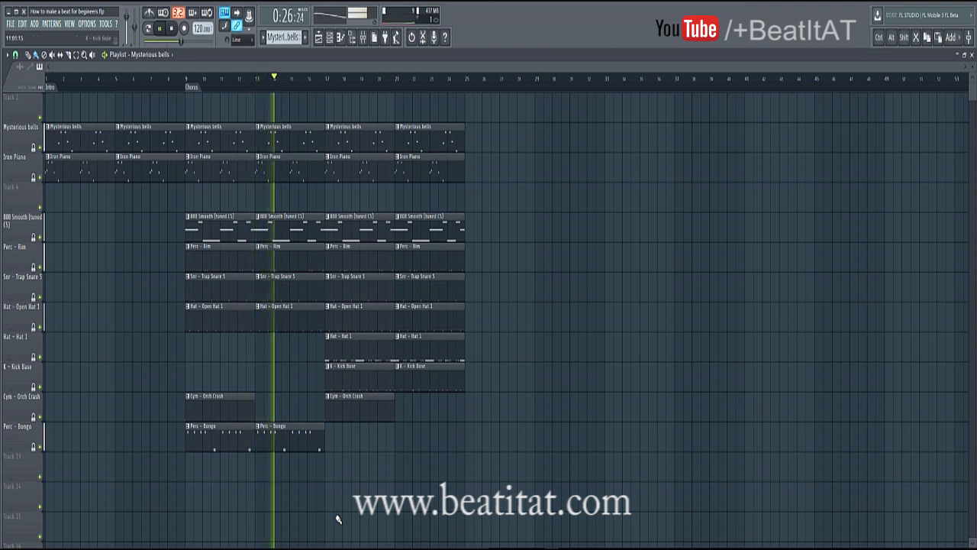
key("ctrl+z")
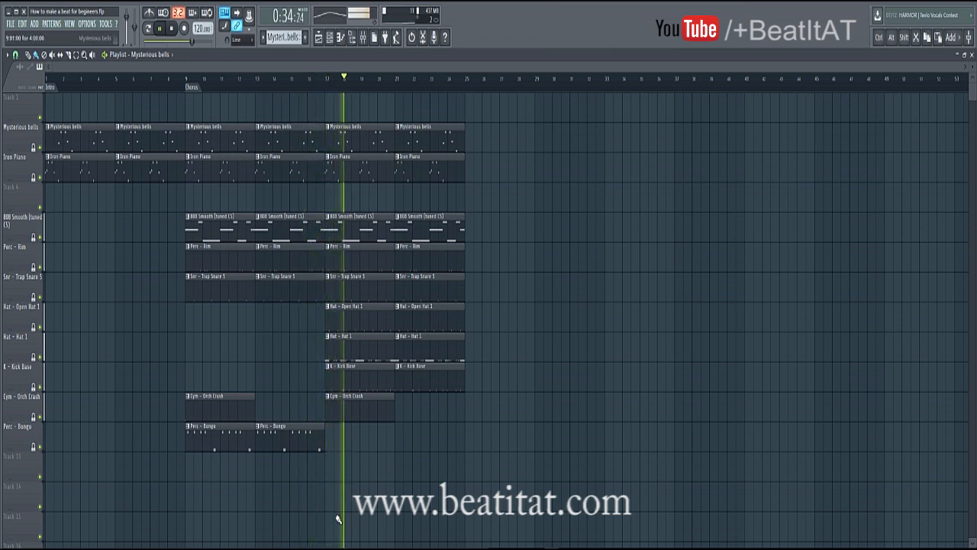
Check the mixer levels and the playlist while the arrangement plays, and stop playback.
key("F9")
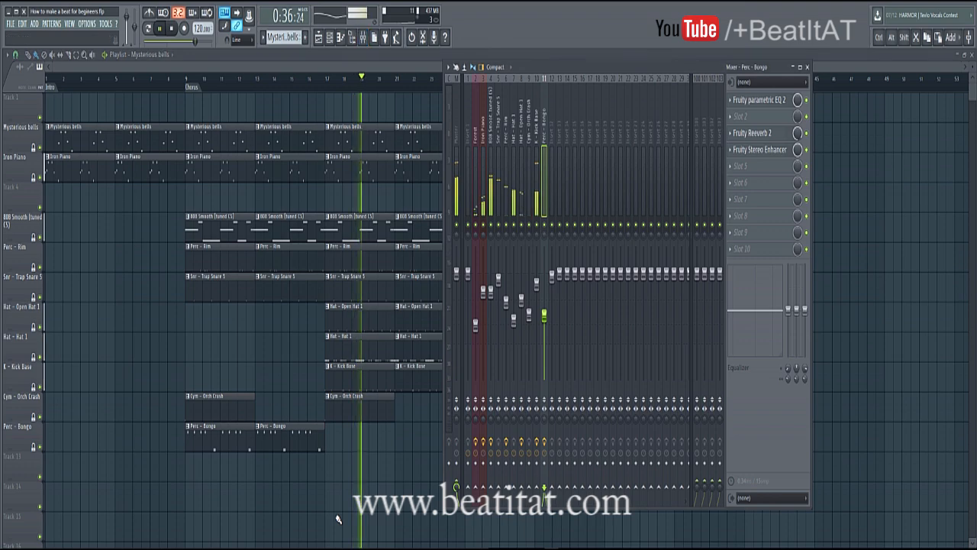
key("F9")
scroll(338, 519, "right", 10)
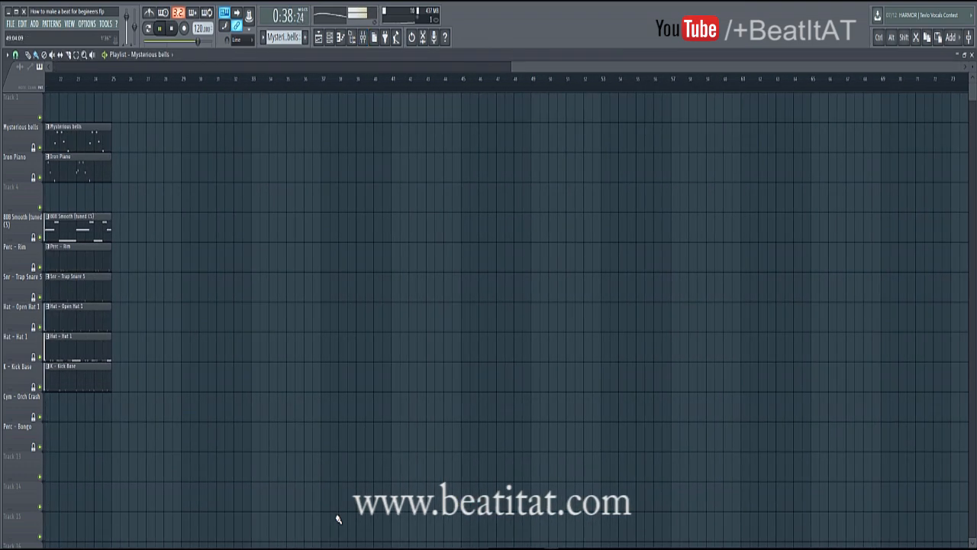
scroll(339, 519, "left", 10)
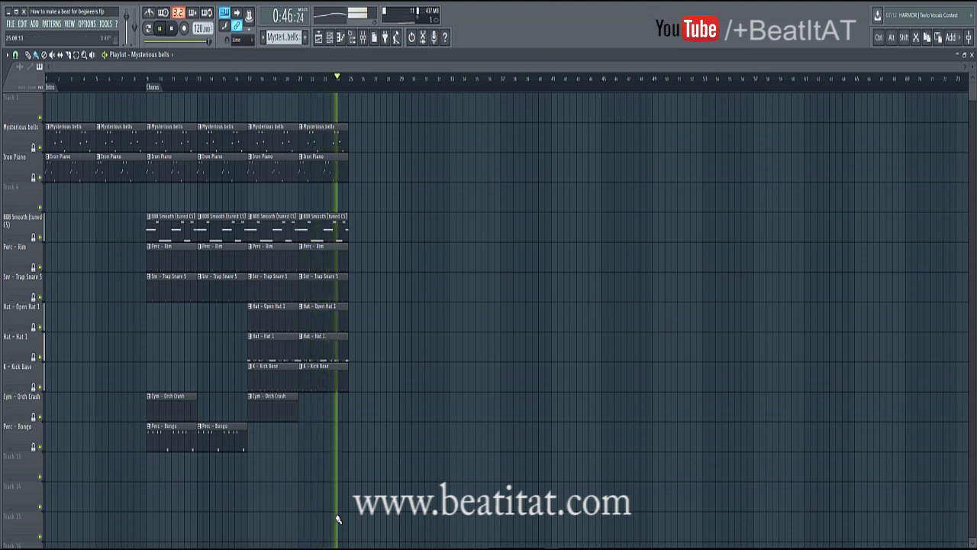
key("F9")
key("F9")
key("space")
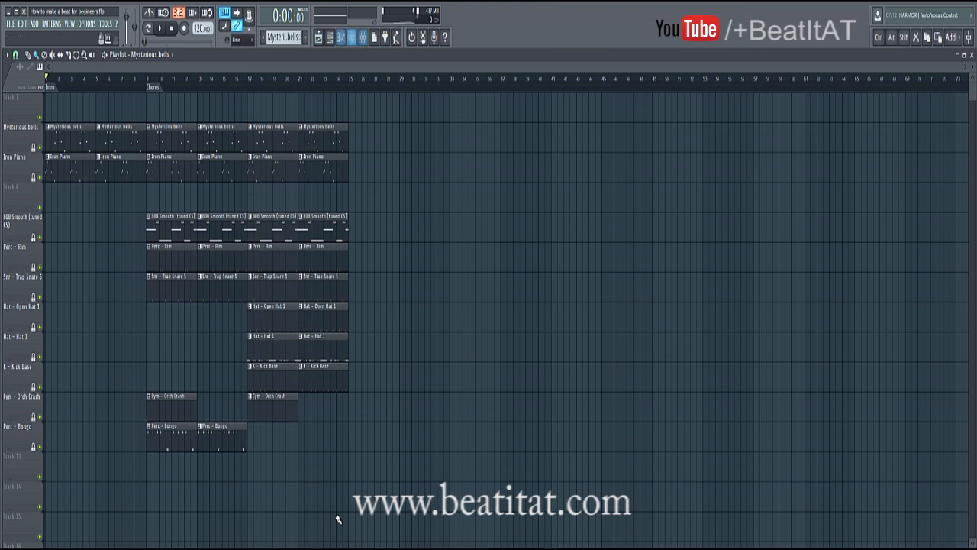
Show the channel rack and advance through the patterns to the empty Pattern 13.
key("F6")
key("KP_Add")
key("KP_Add")
key("KP_Add")
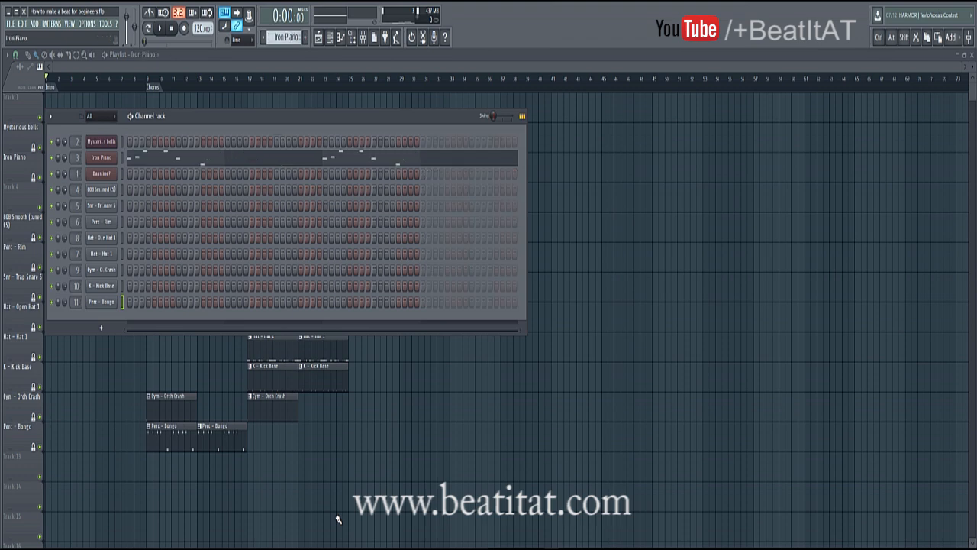
key("KP_Add")
key("KP_Add")
key("KP_Add")
key("KP_Add")
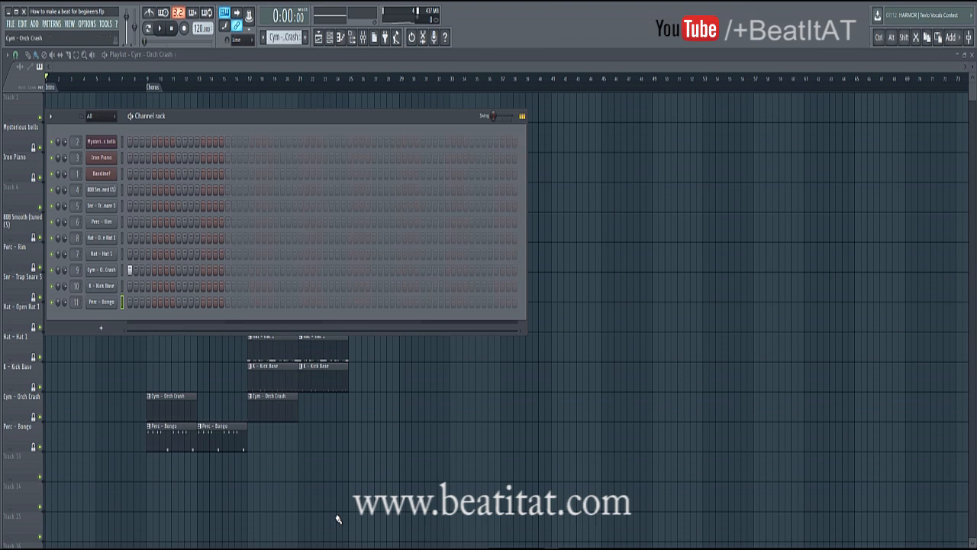
key("KP_Add")
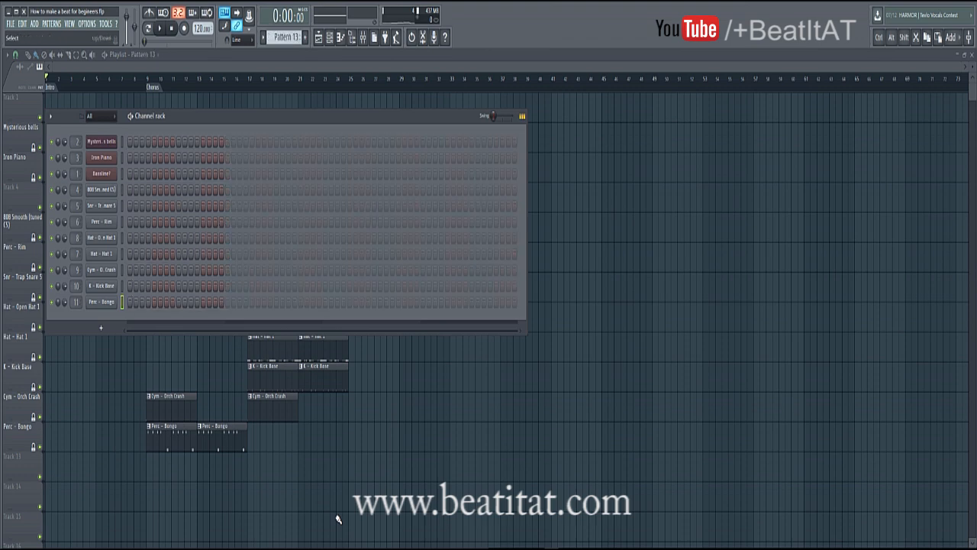
Insert an Autogun instrument channel at the Mysterious bells channel.
right_click(101, 141)
mouse_move(130, 204)
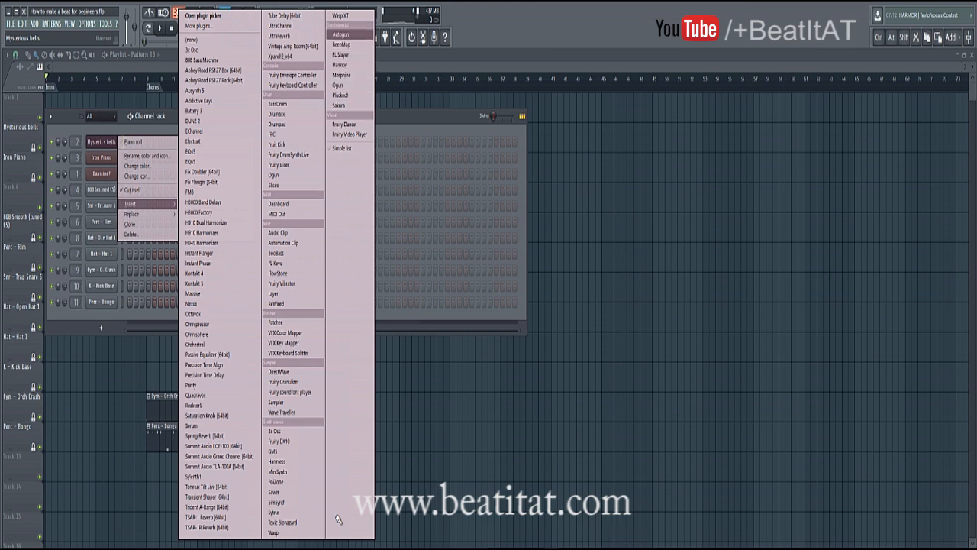
left_click(342, 34)
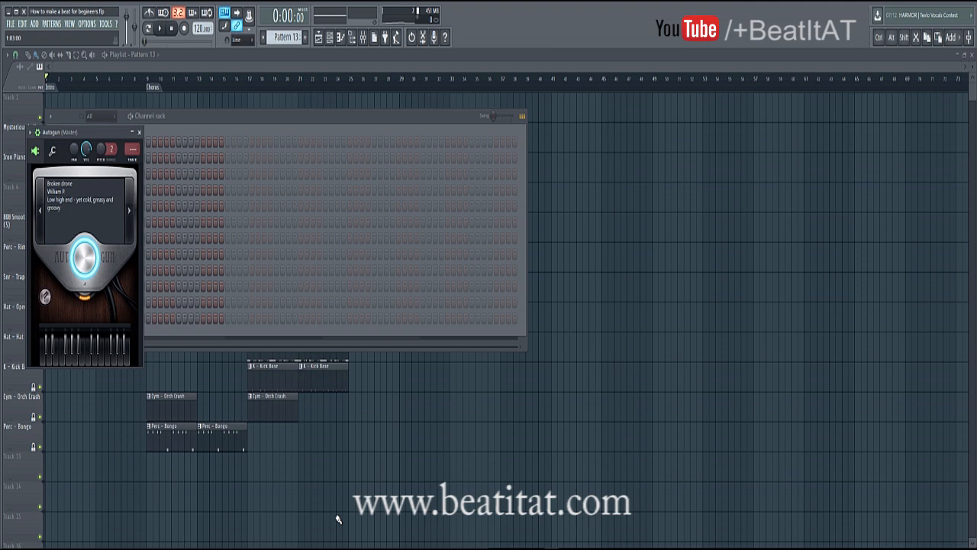
Audition the Autogun sound with several notes and close the instrument window.
key("t")
key("q")
key("v")
key("q")
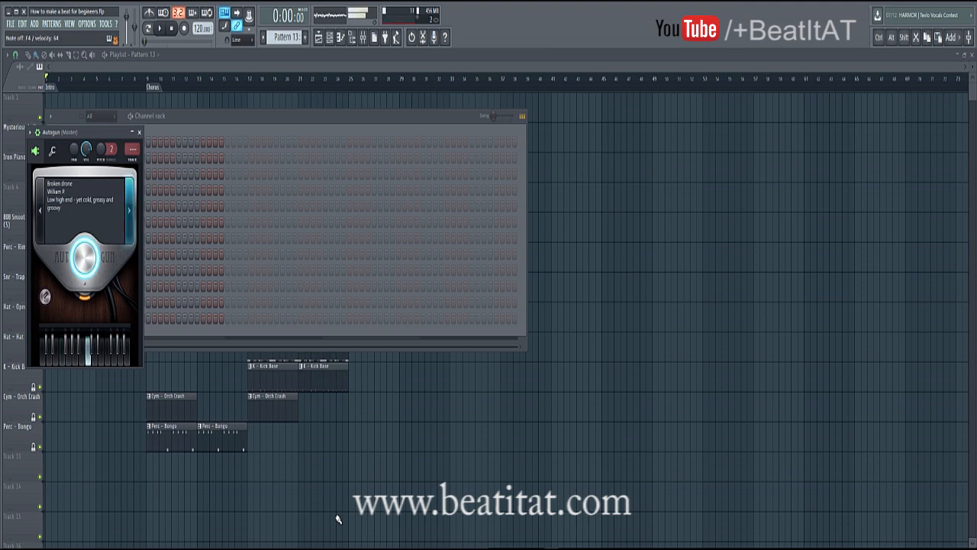
key("q")
key("c")
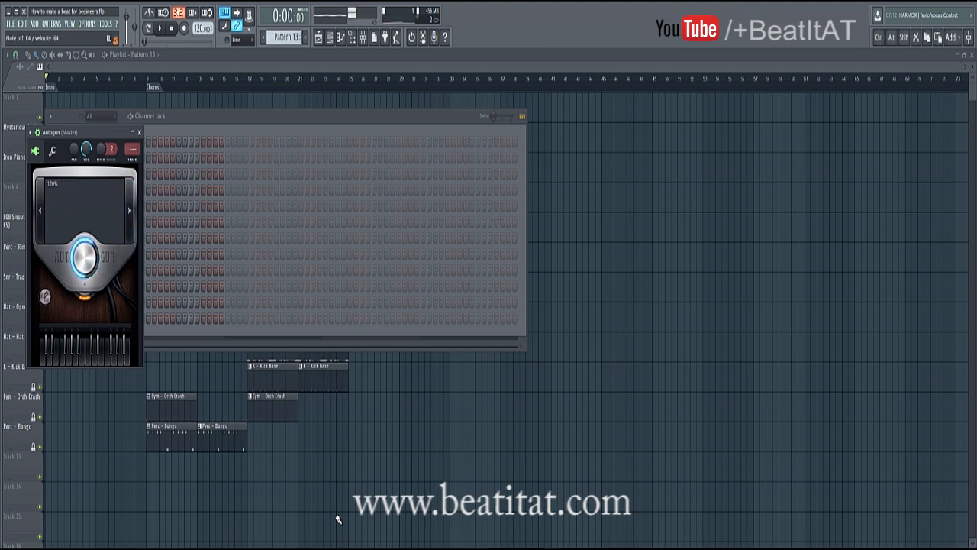
key("n")
key("x")
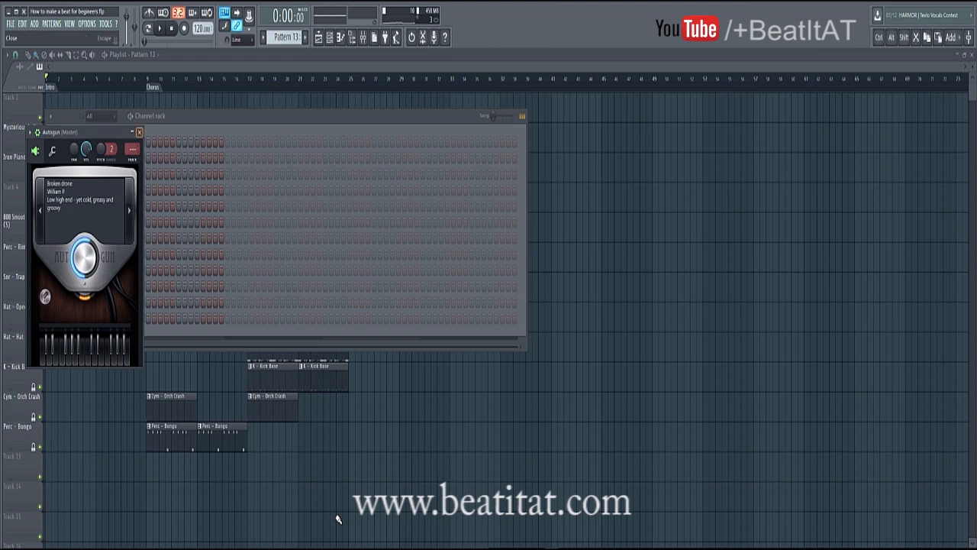
left_click(139, 132)
Replace the Autogun channel with Harmless and load its Pluck 1 GOL preset.
right_click(115, 138)
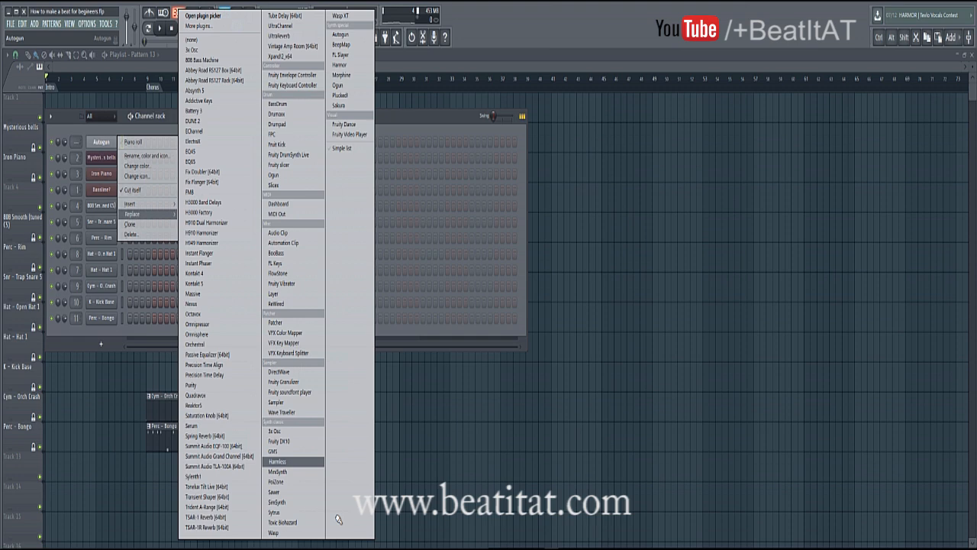
left_click(277, 461)
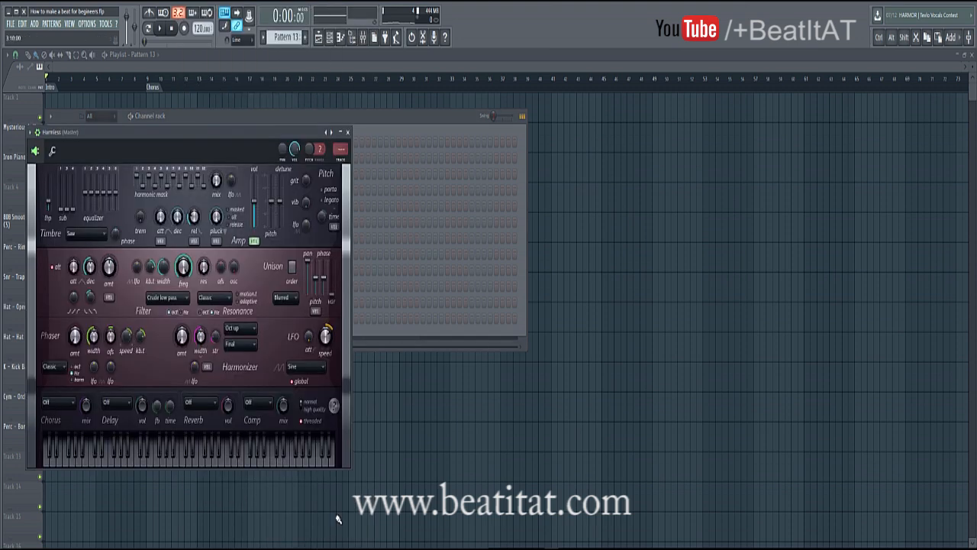
left_click(30, 132)
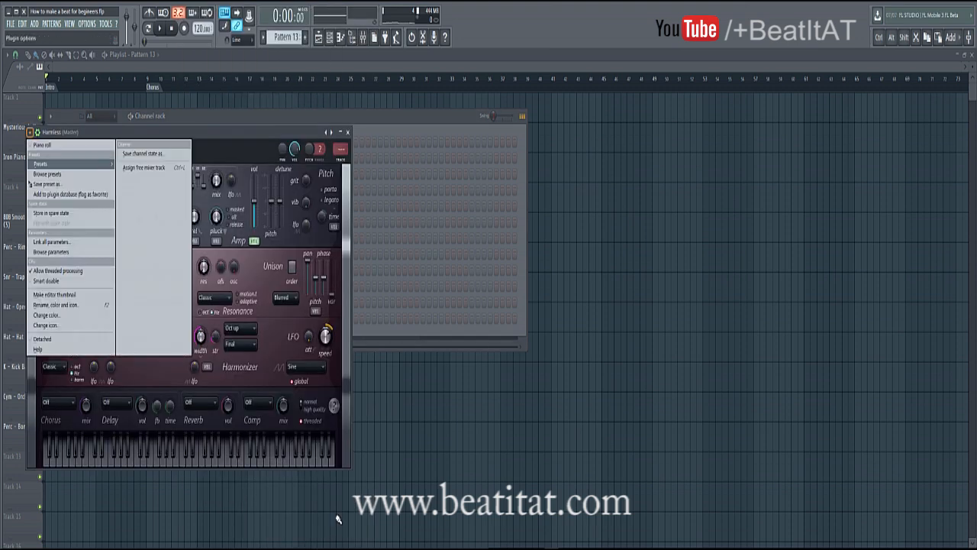
mouse_move(57, 164)
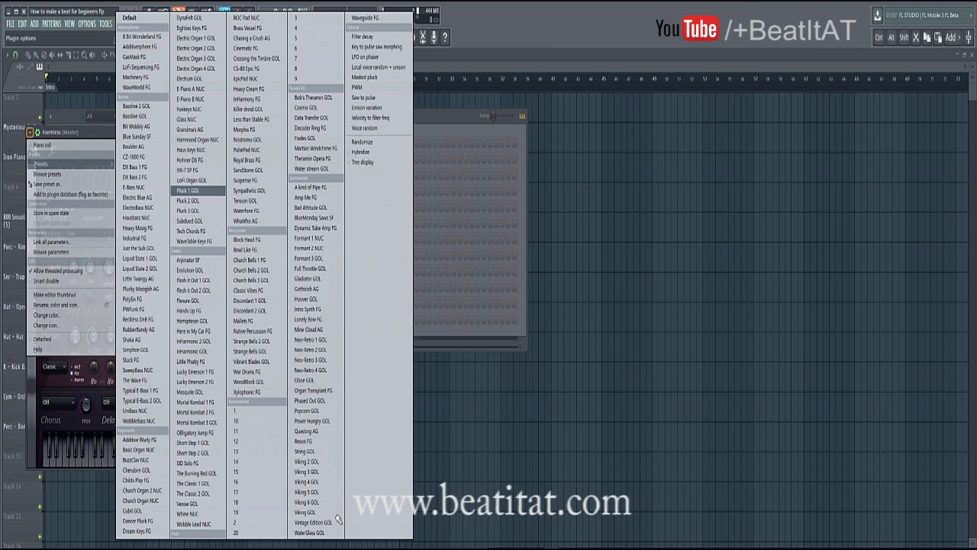
left_click(188, 190)
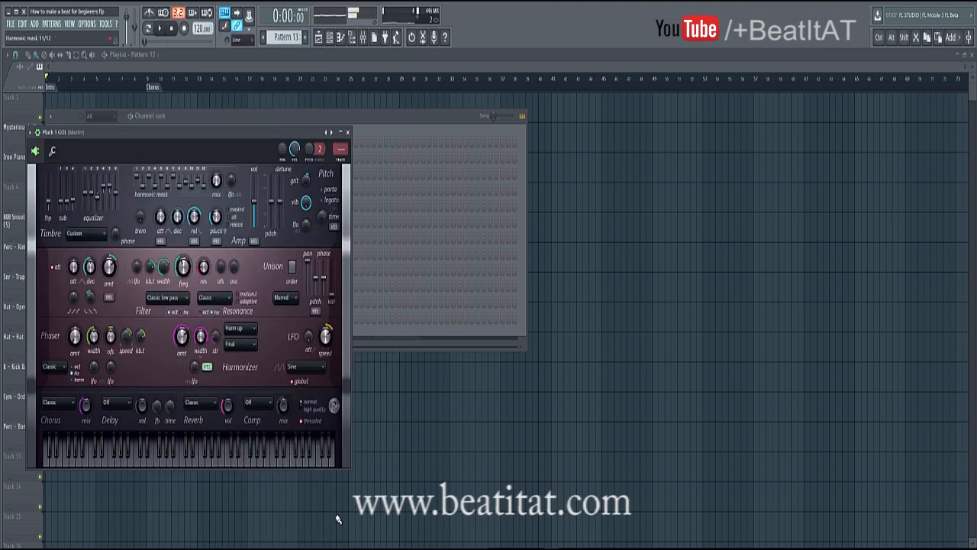
Step through the Harmless presets to Subdued GOL, close the instrument and play the arrangement.
left_click(332, 132)
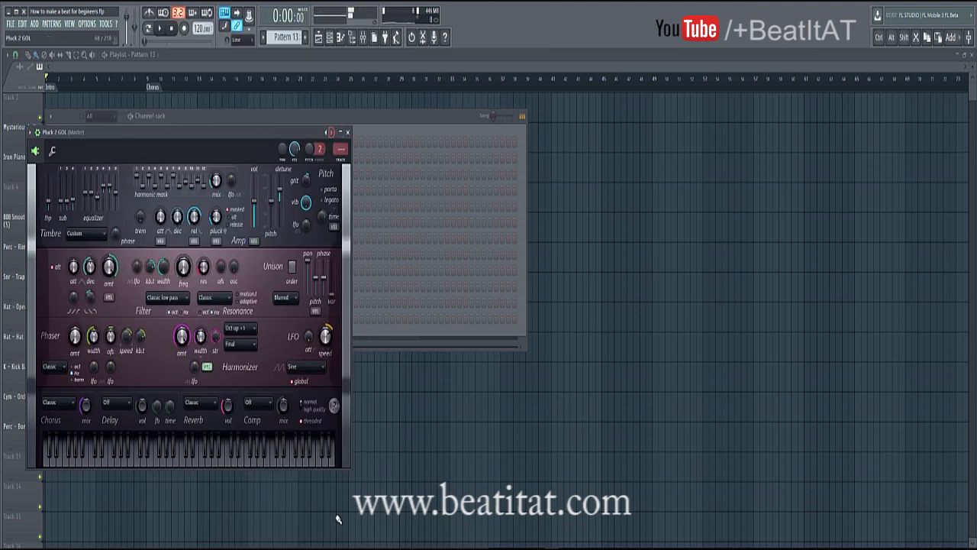
left_click(331, 132)
left_click(332, 132)
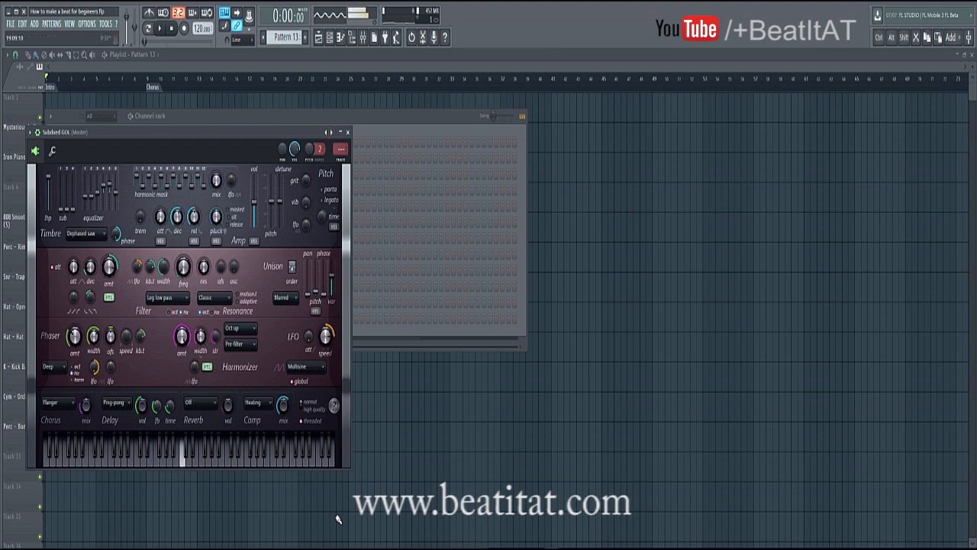
left_click(338, 519)
key("space")
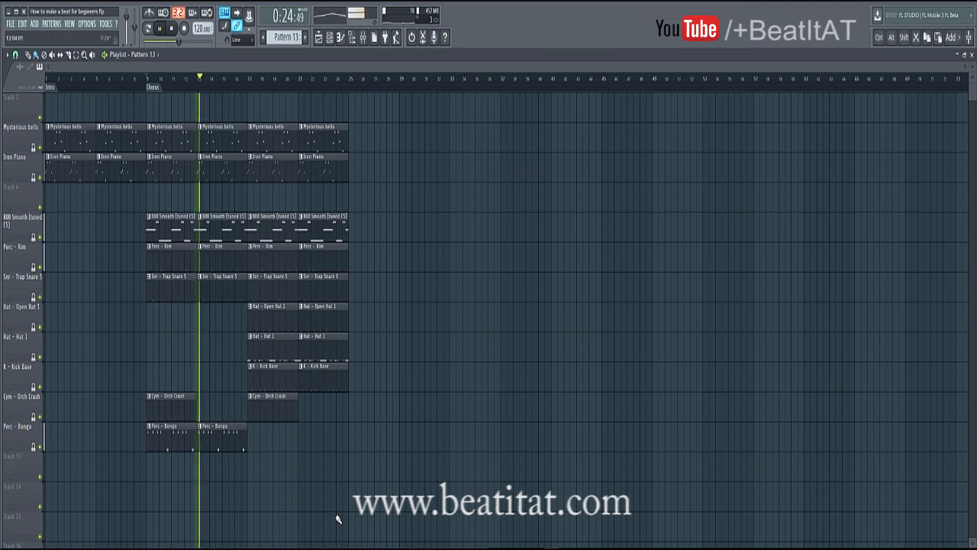
Reopen the Harmless channel from the channel rack and load the Lucky Emerson 1 FG preset.
key("F6")
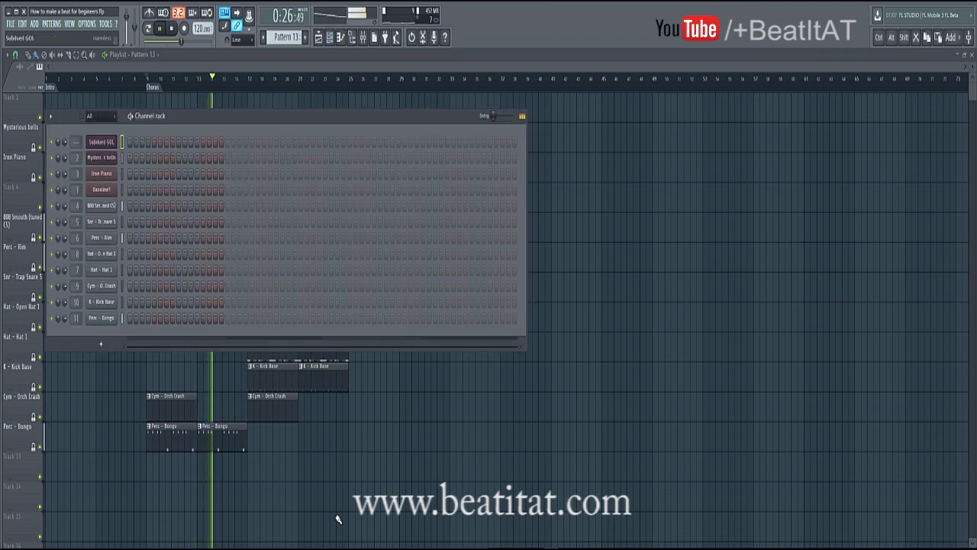
left_click(100, 141)
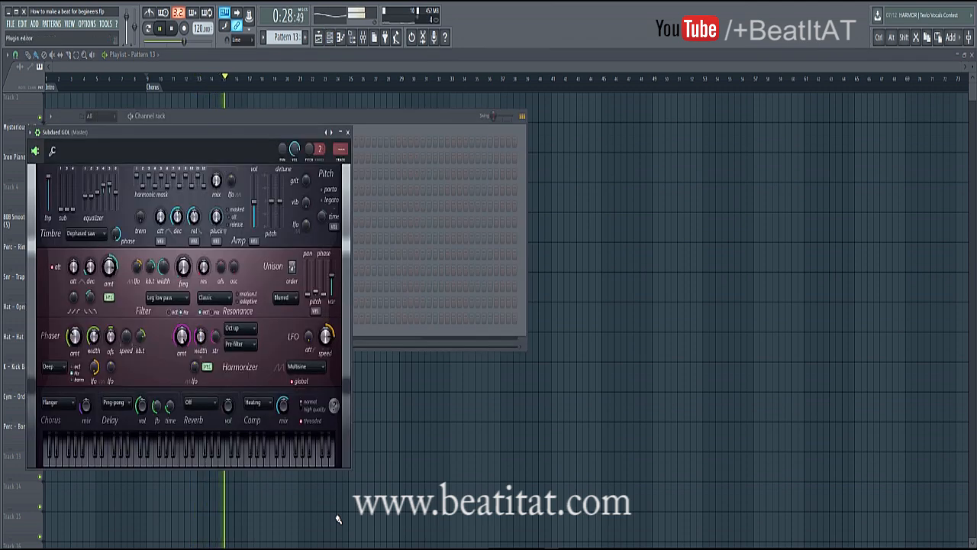
left_click(31, 131)
mouse_move(40, 163)
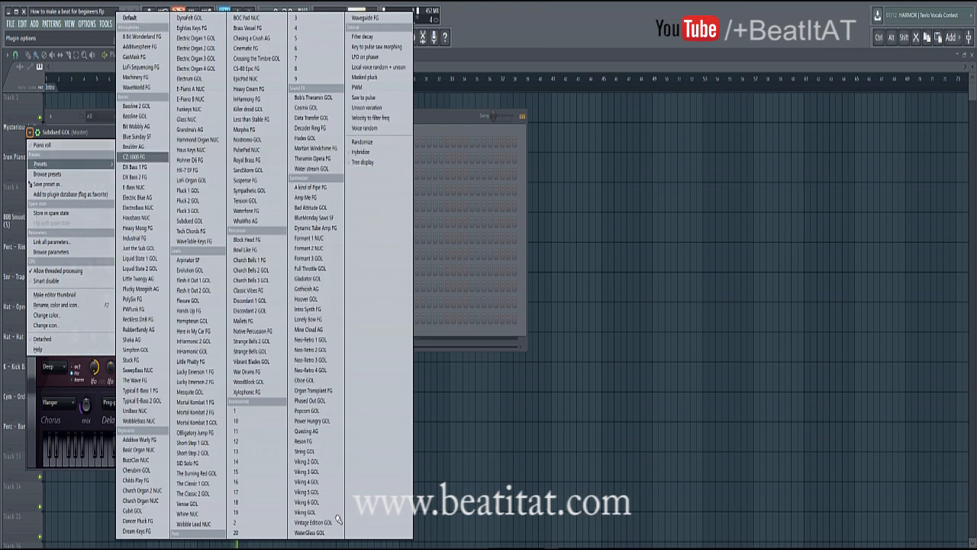
left_click(195, 371)
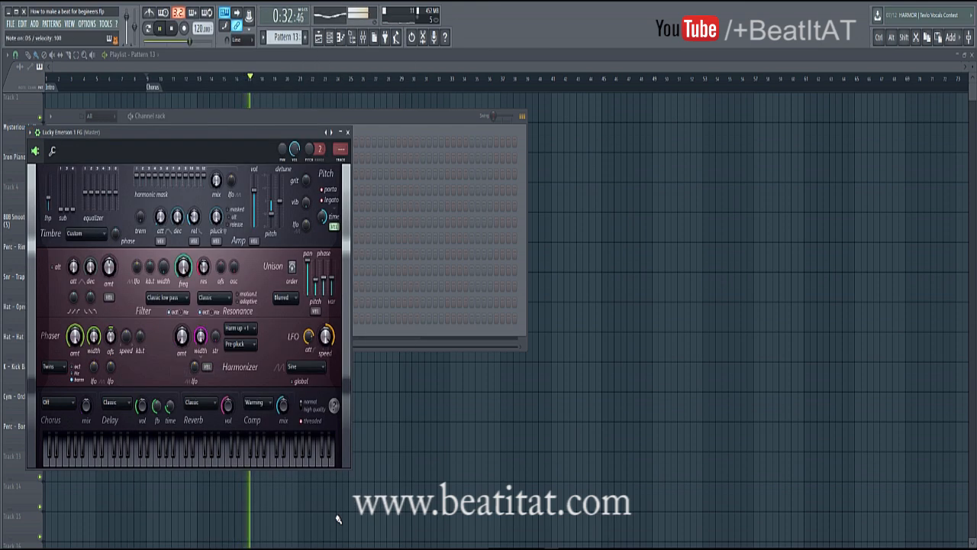
Audition the neighbouring Harmless lead presets, forward to Mortal Kombat 2 FG and back to Here in My Car FG.
left_click(331, 132)
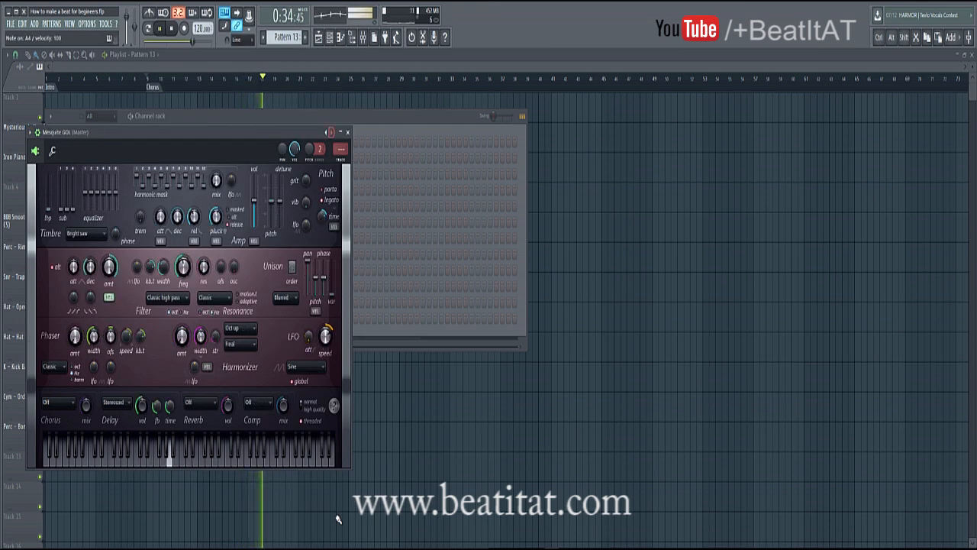
left_click(331, 132)
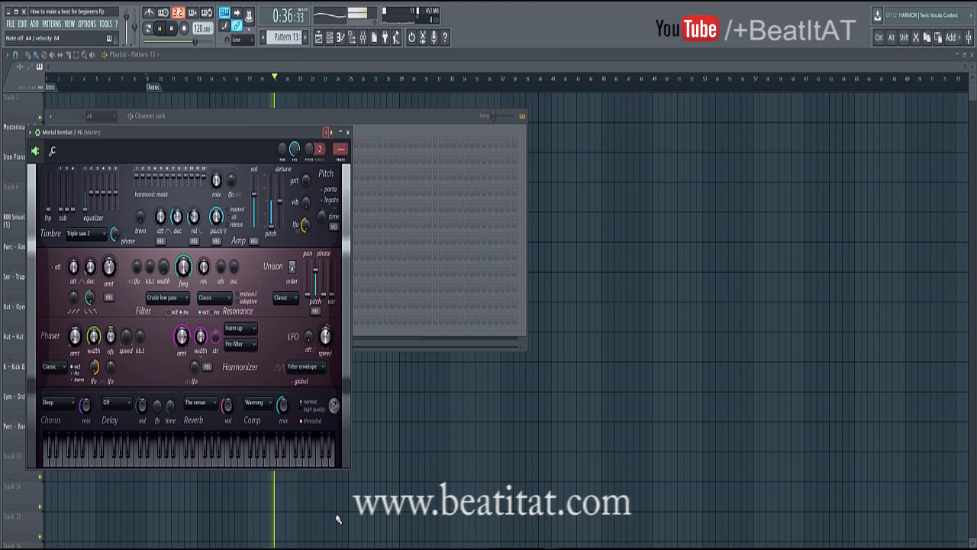
left_click(326, 132)
left_click(326, 132)
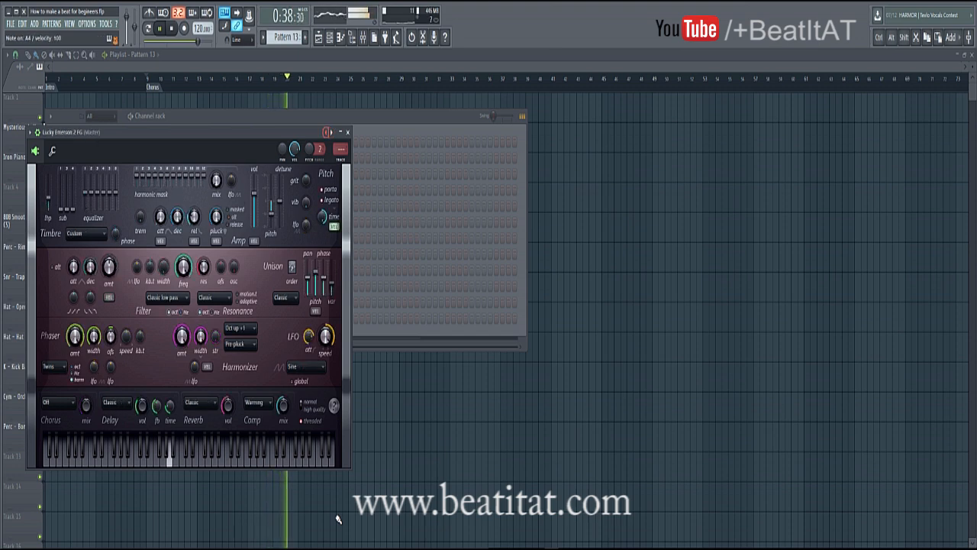
left_click(326, 132)
left_click(326, 132)
left_click(326, 132)
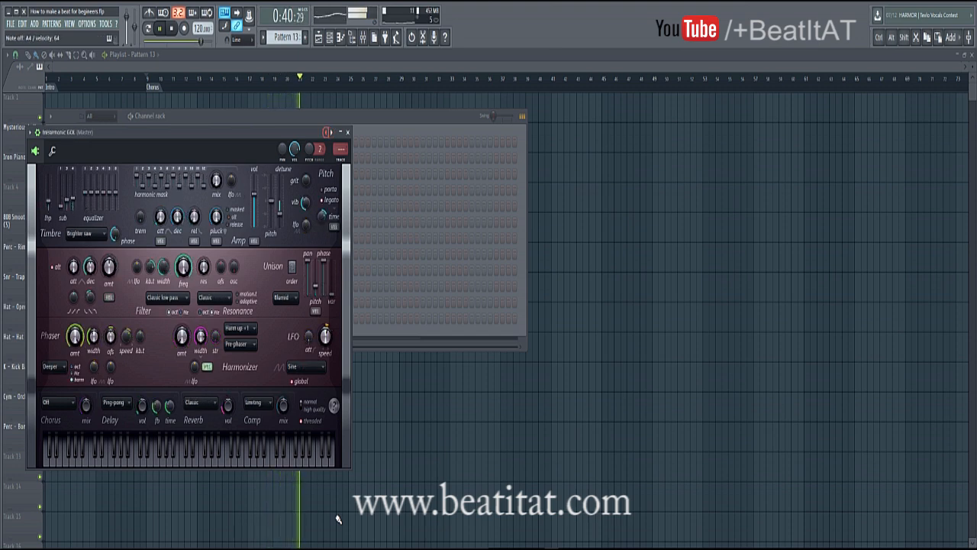
left_click(326, 132)
left_click(325, 132)
left_click(325, 132)
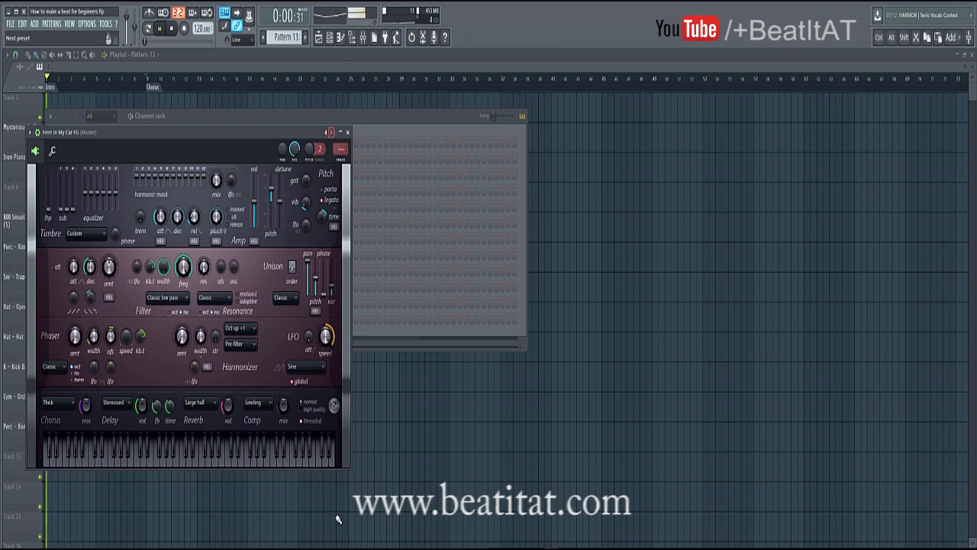
Step the Harmless presets forward to Lucky Emerson 1 FG and try notes over the playing intro.
left_click(331, 132)
left_click(331, 132)
key("Right")
key("Right")
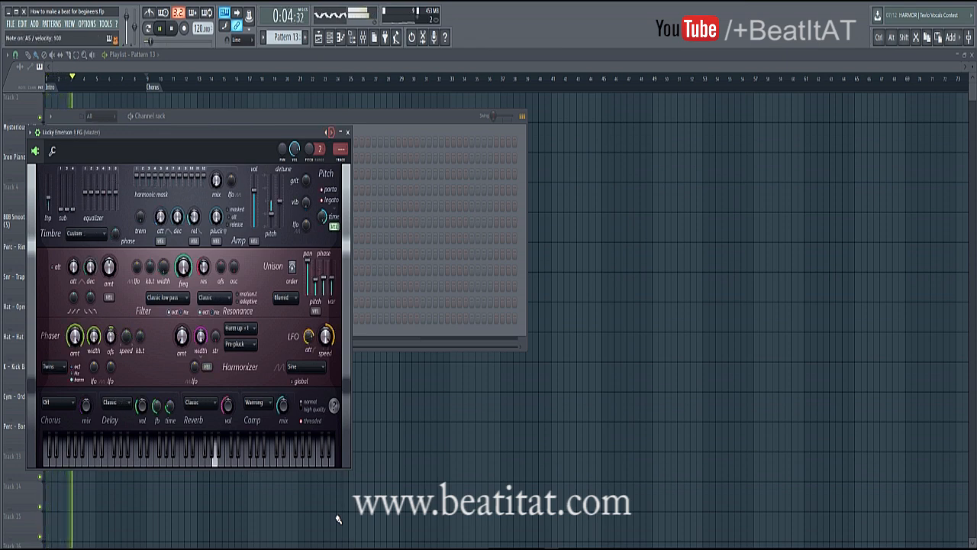
key("Right")
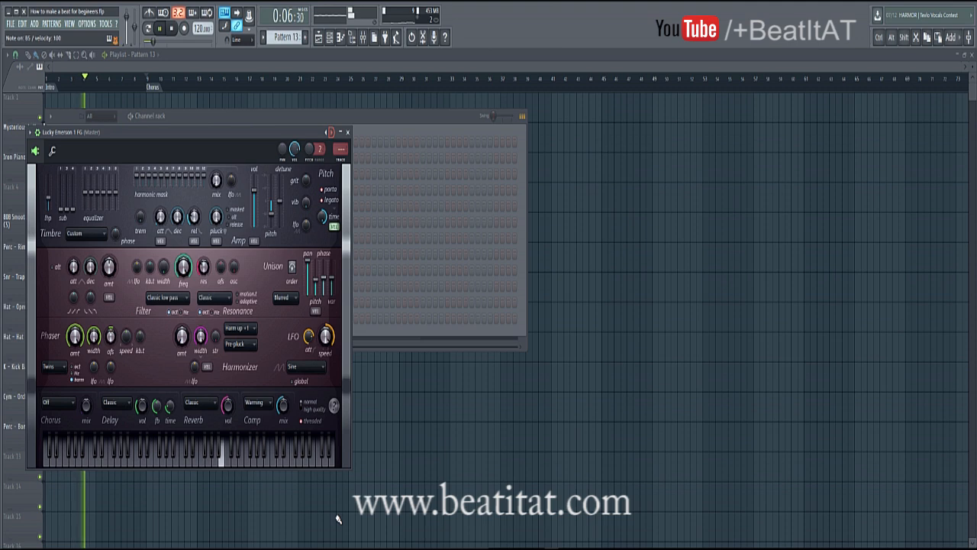
Audition the Harmless lead presets onward from Lucky Emerson 1 FG through Mortal Kombat 1 FG to Short-Step 1 GOL.
key("Right")
key("Right")
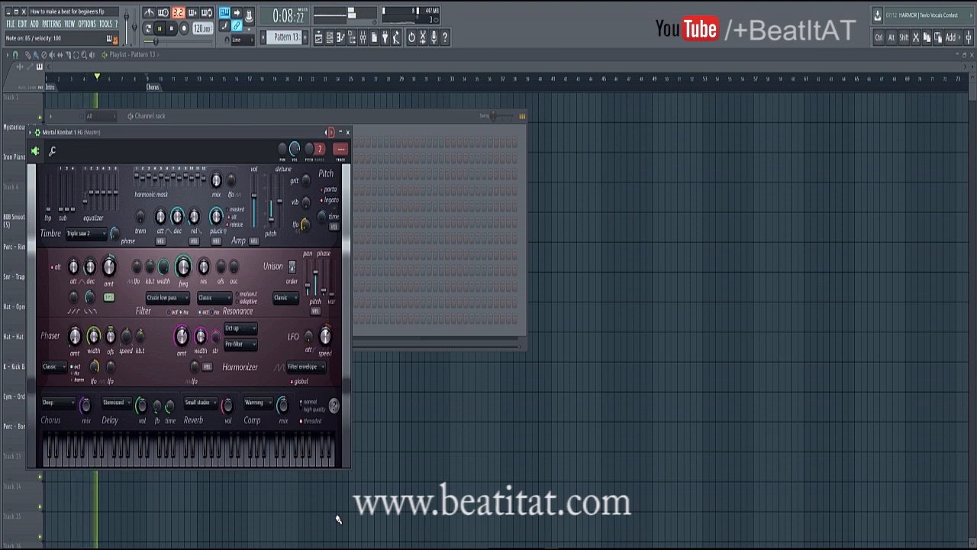
left_click(332, 132)
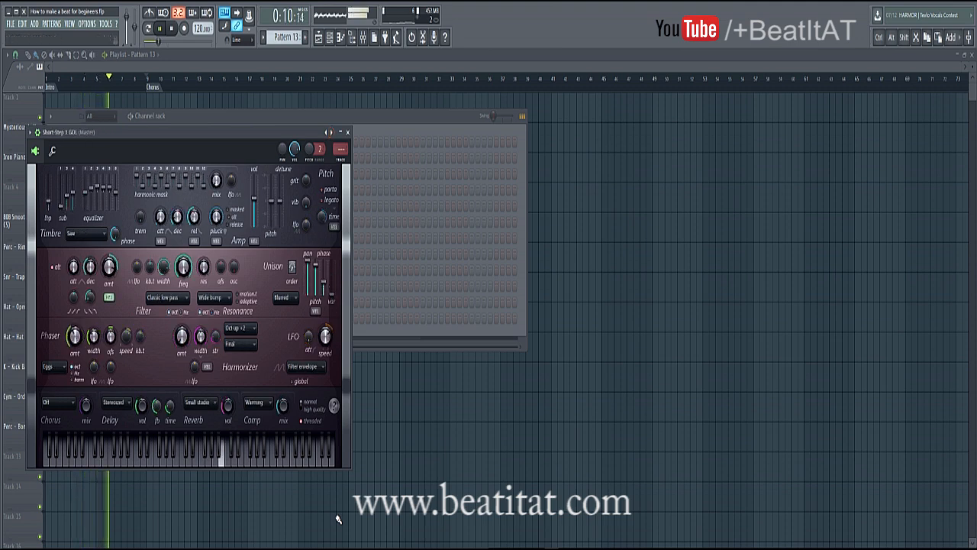
Jump to the Strange Bells presets and audition the percussion sounds through Vibrant Blades GOL and War Drums FG to WoodBlock GOL.
left_click(29, 132)
mouse_move(46, 164)
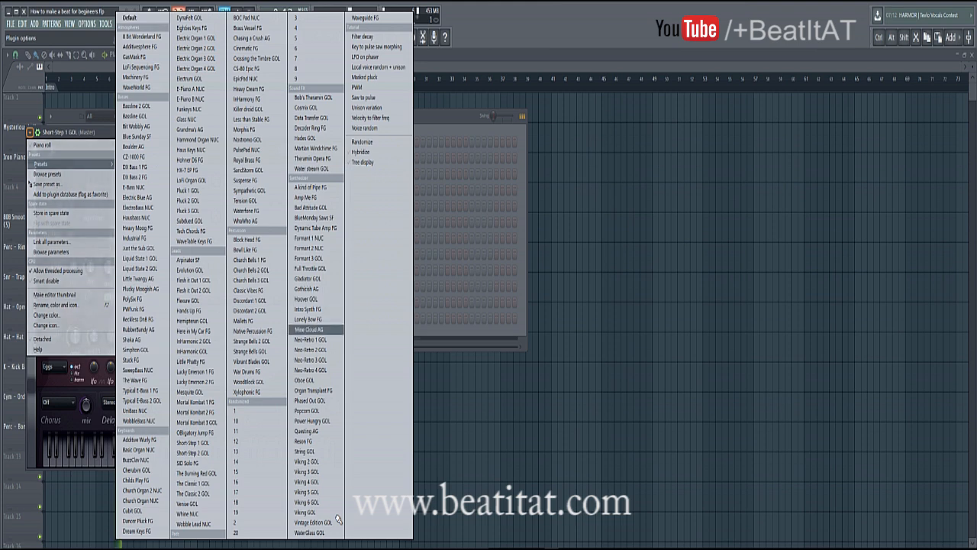
left_click(256, 341)
left_click(327, 132)
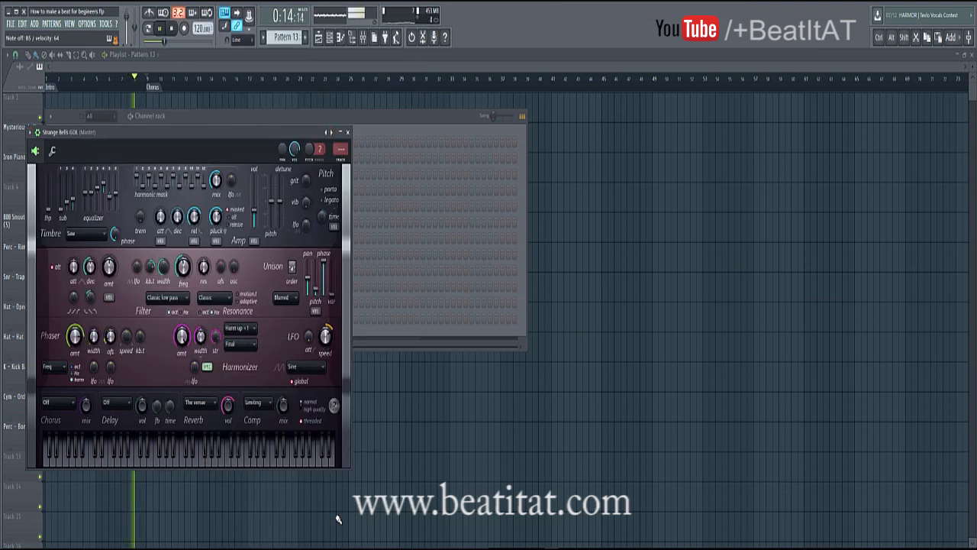
left_click(330, 132)
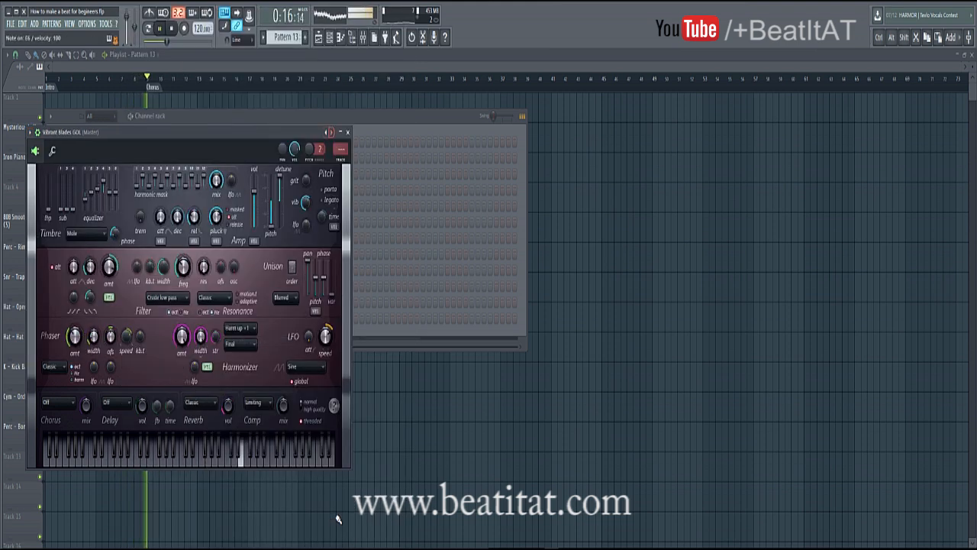
left_click(331, 132)
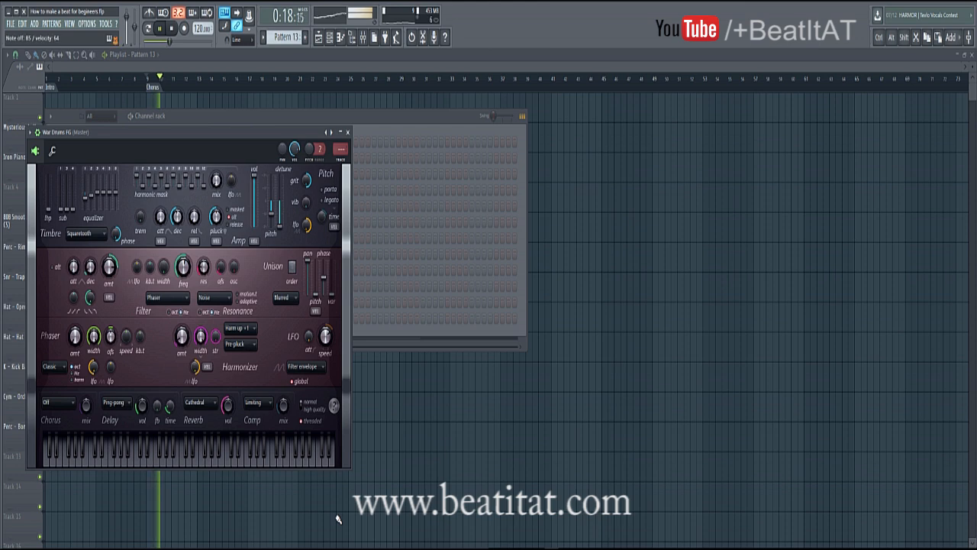
left_click(329, 132)
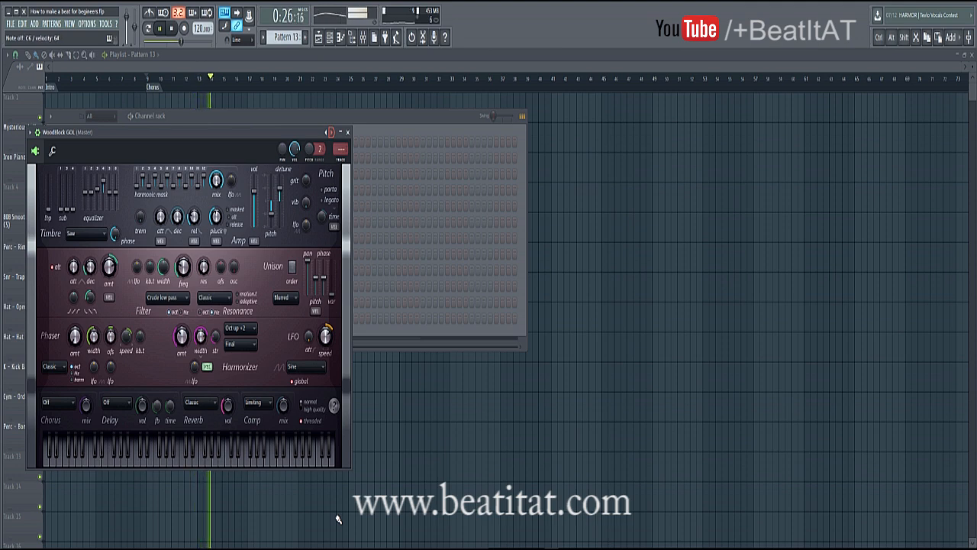
Audition the numbered Harmless presets up to 11, go back to preset 10 and close the instrument and channel rack.
key("Right")
key("Right")
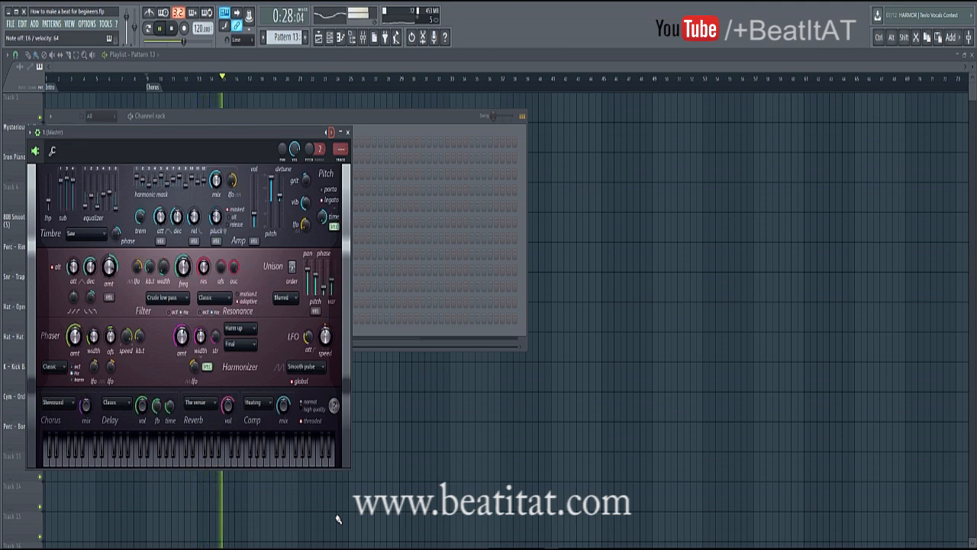
key("Right")
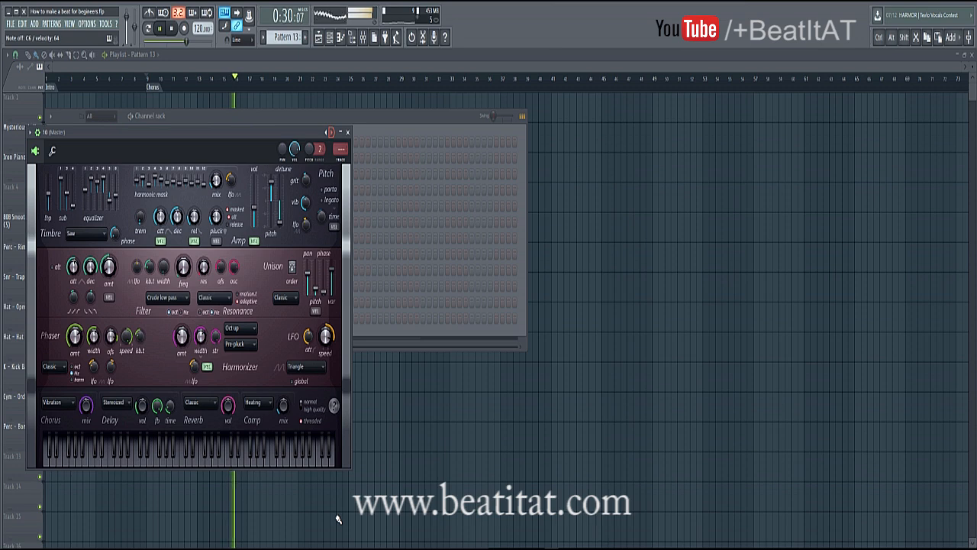
key("Right")
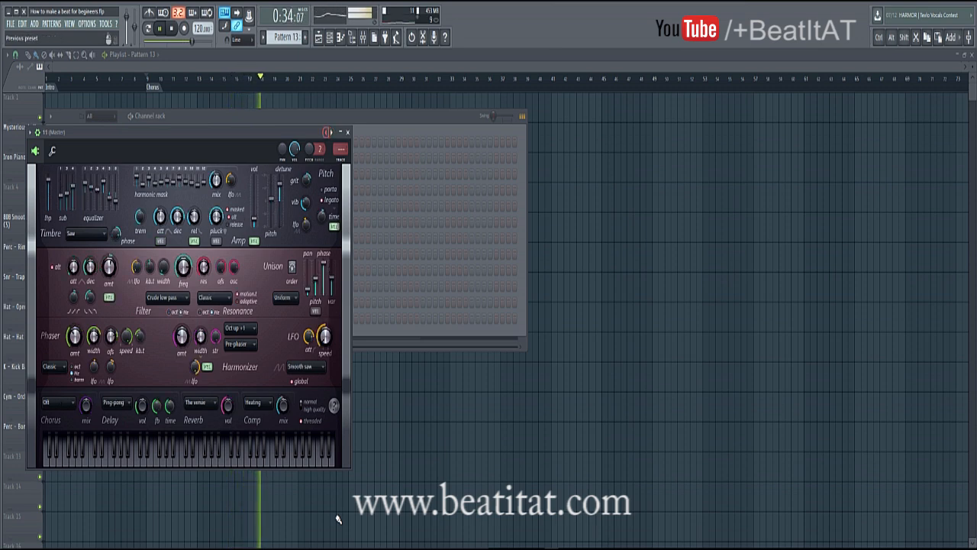
key("Left")
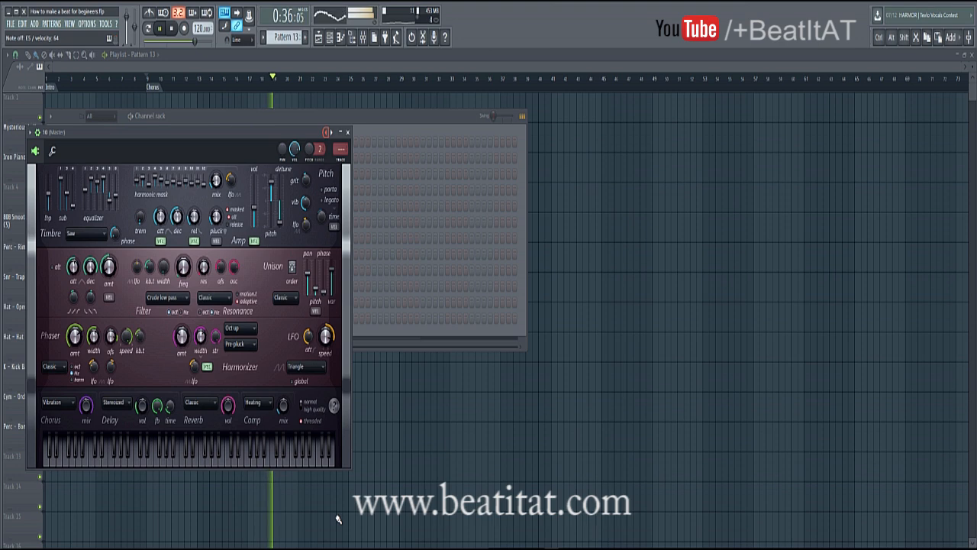
key("Escape")
key("Escape")
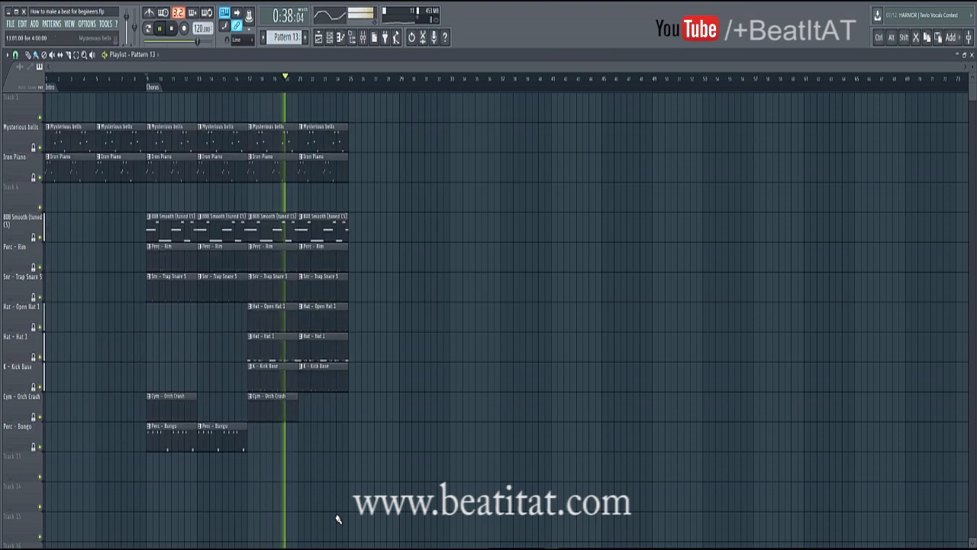
Copy the Iron Piano pattern's notes from its piano roll, return to the playlist and stop playback.
key("F7")
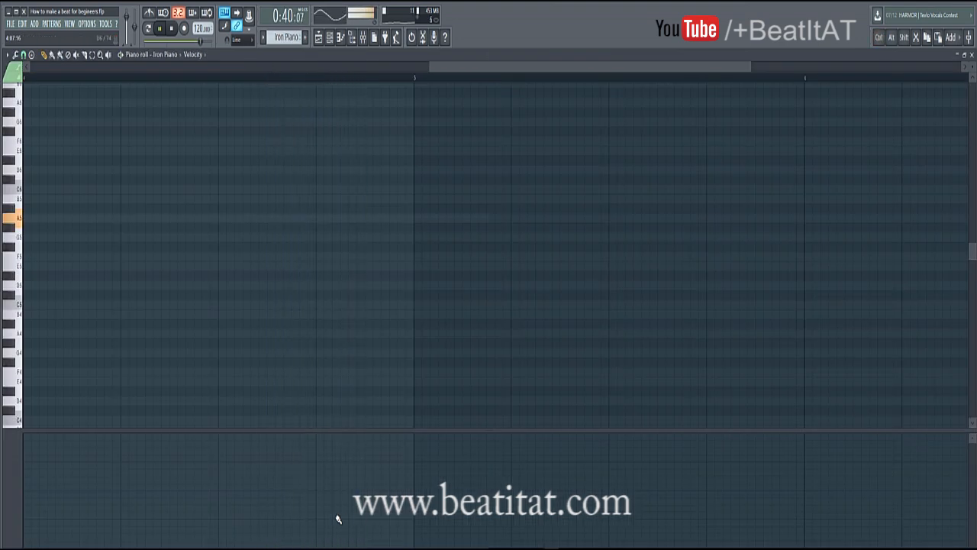
key("Escape")
key("Escape")
key("space")
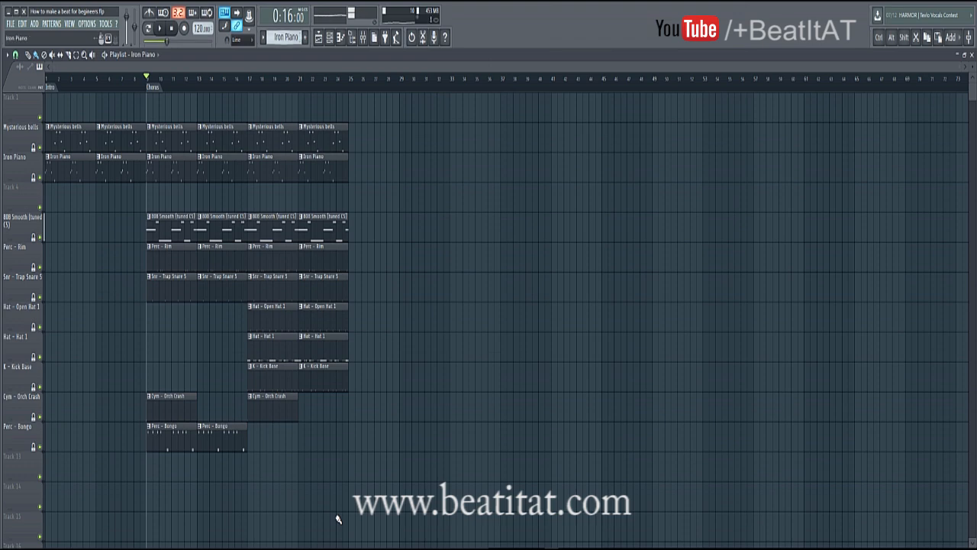
Create a new pattern named Synth and place two clips of it on Track 1 at bars 9 and 13.
key("F4")
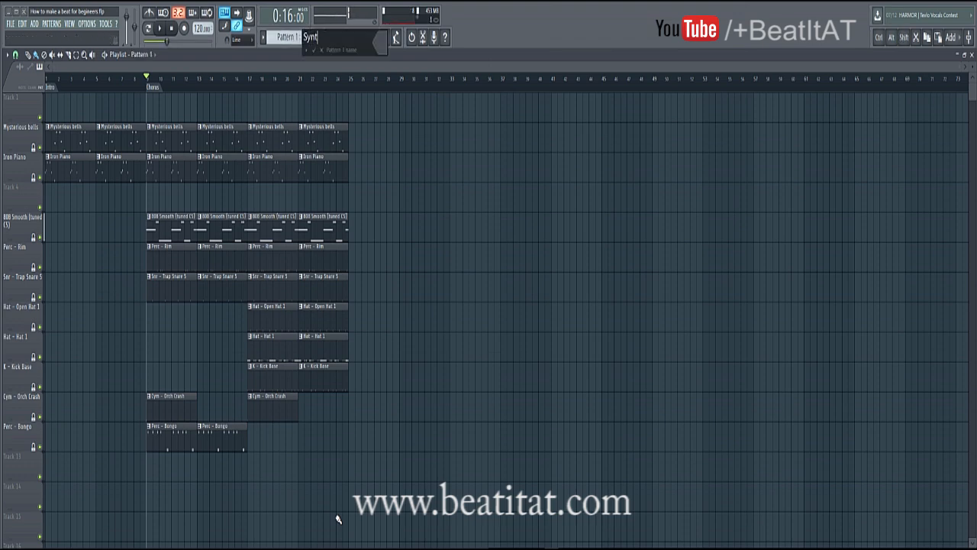
key("Return")
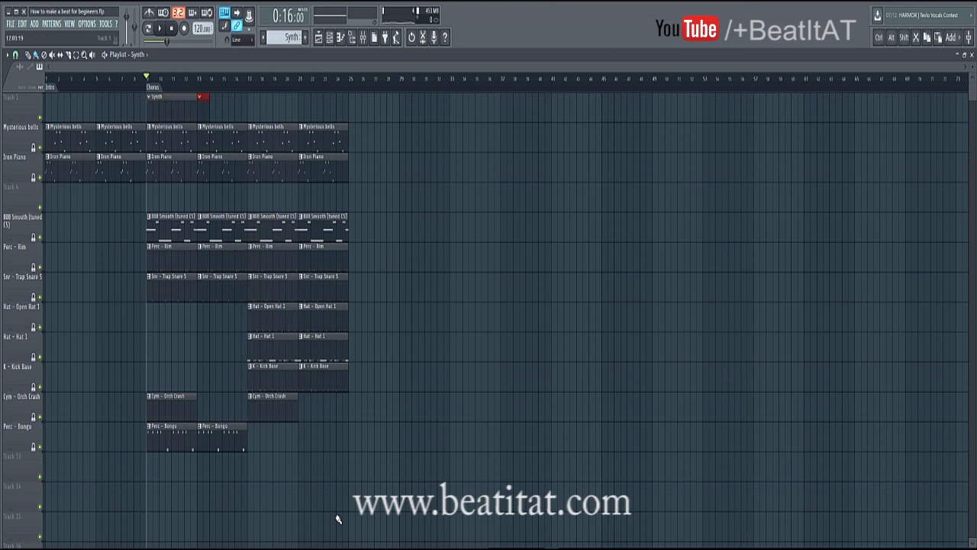
left_click(200, 107)
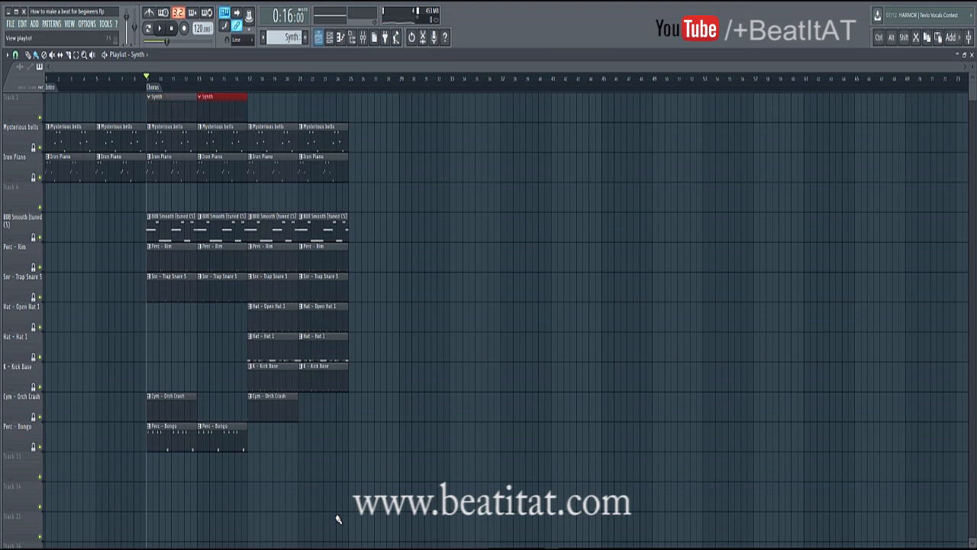
Paste the copied piano notes into the Harmless channel's piano roll in the Synth pattern and play the pattern.
left_click(330, 37)
right_click(115, 141)
left_click(140, 143)
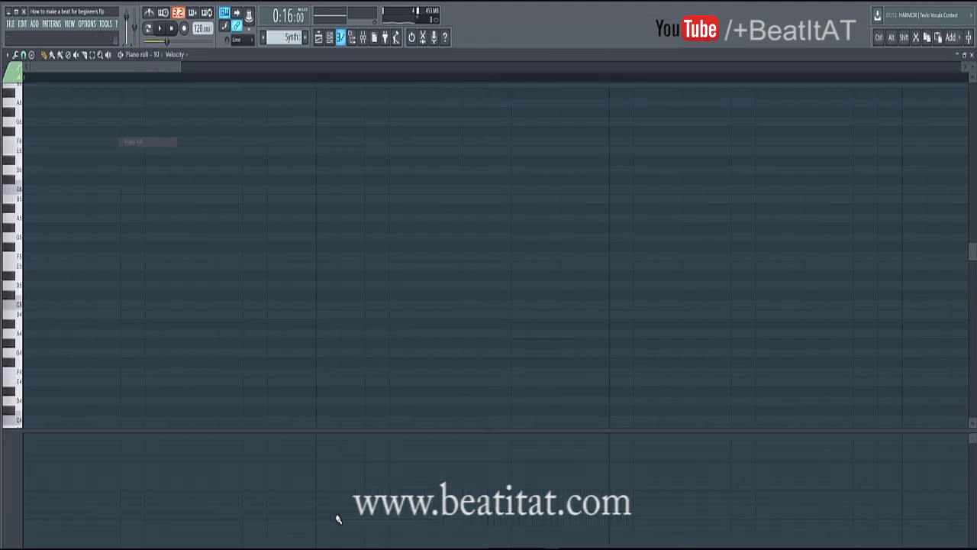
key("ctrl+v")
scroll(339, 518, "down", 5)
key("l")
key("space")
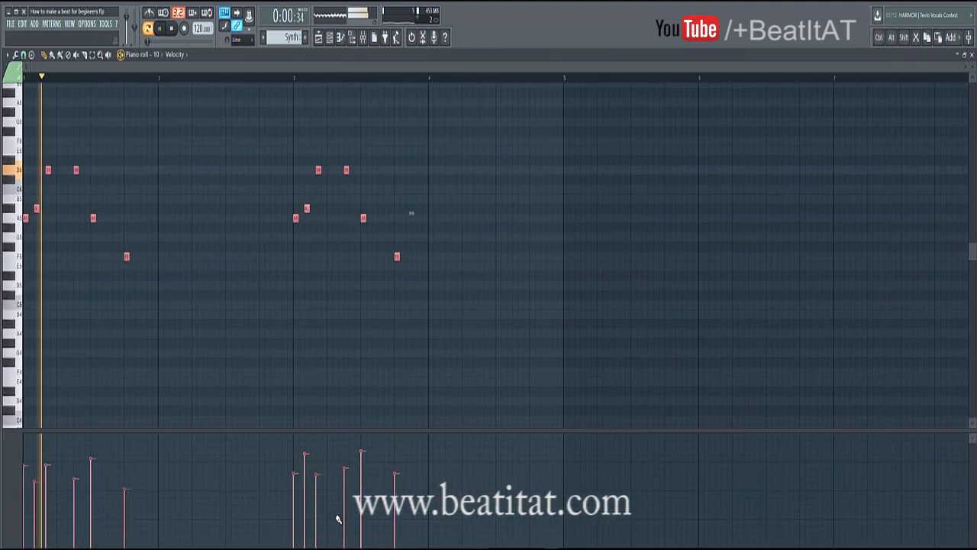
Reopen the Harmless instrument, route it to mixer track 12 and lower that track's volume.
key("Escape")
left_click(102, 142)
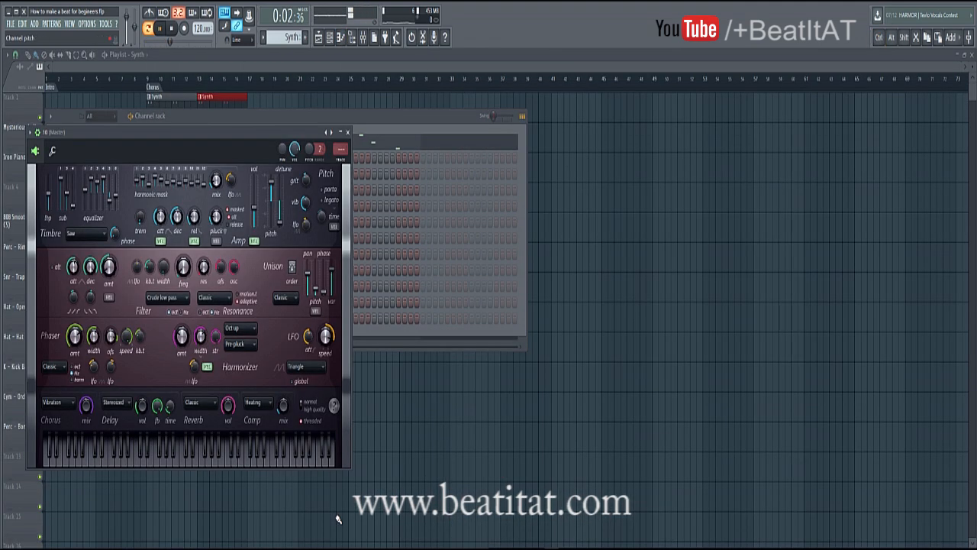
key("F9")
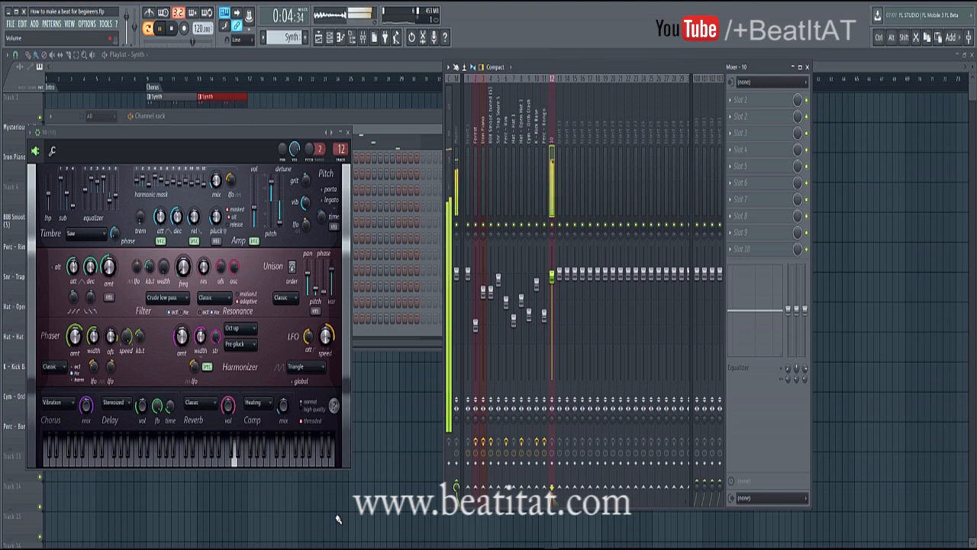
Add Gross Beat to the first effect slot of mixer track 12 and set its time effect to 1/2 Speed.
left_click(731, 100)
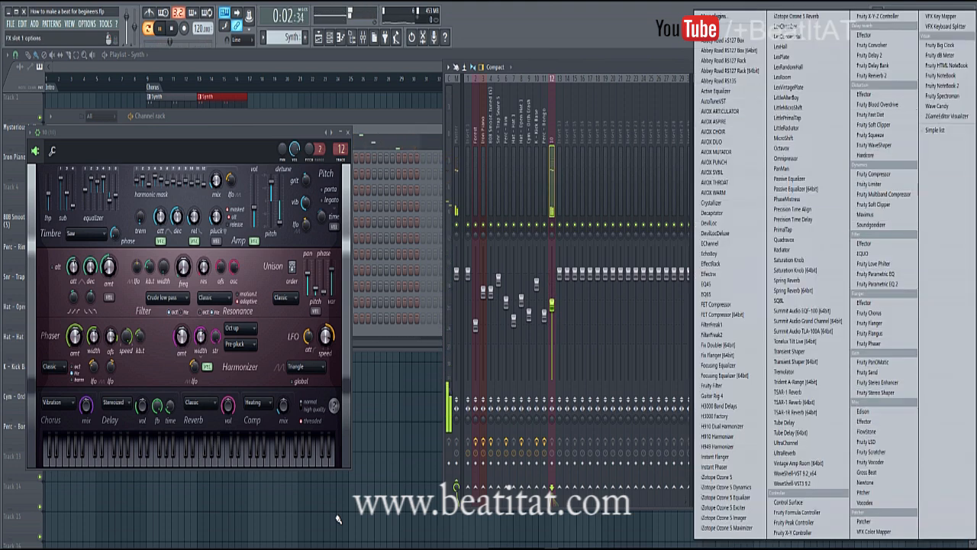
left_click(866, 472)
left_click(31, 132)
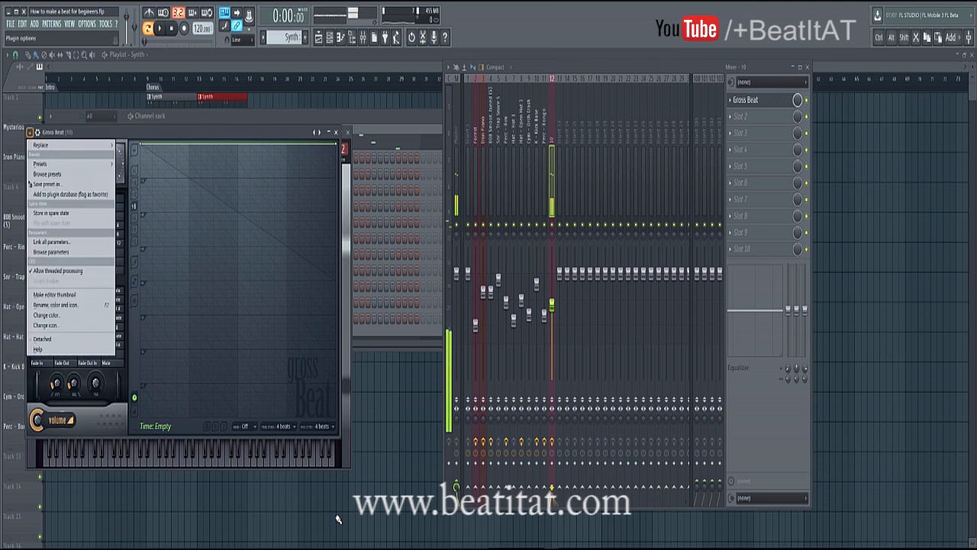
mouse_move(46, 164)
left_click(134, 184)
left_click(88, 261)
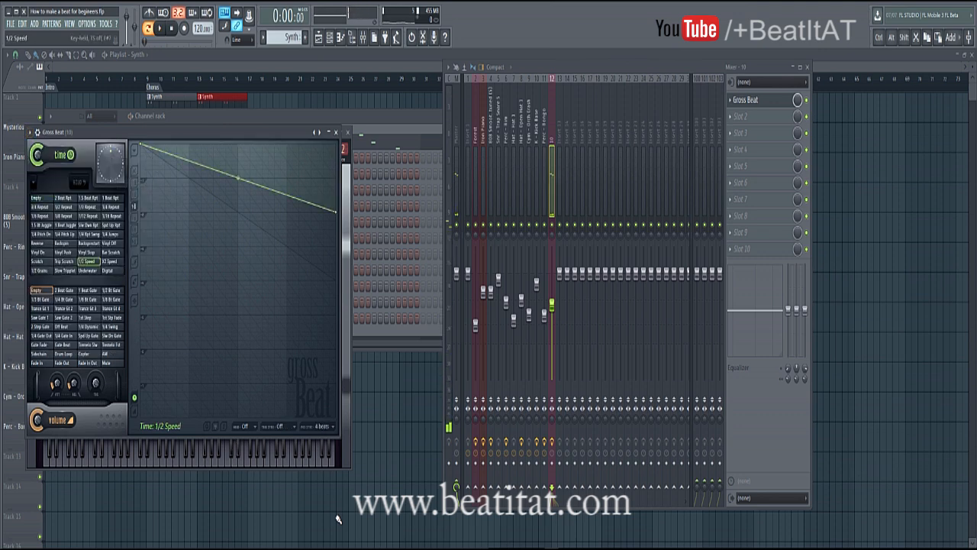
Play the Synth pattern through Gross Beat, close the effect window and bypass the effect for comparison.
key("space")
left_click(745, 100)
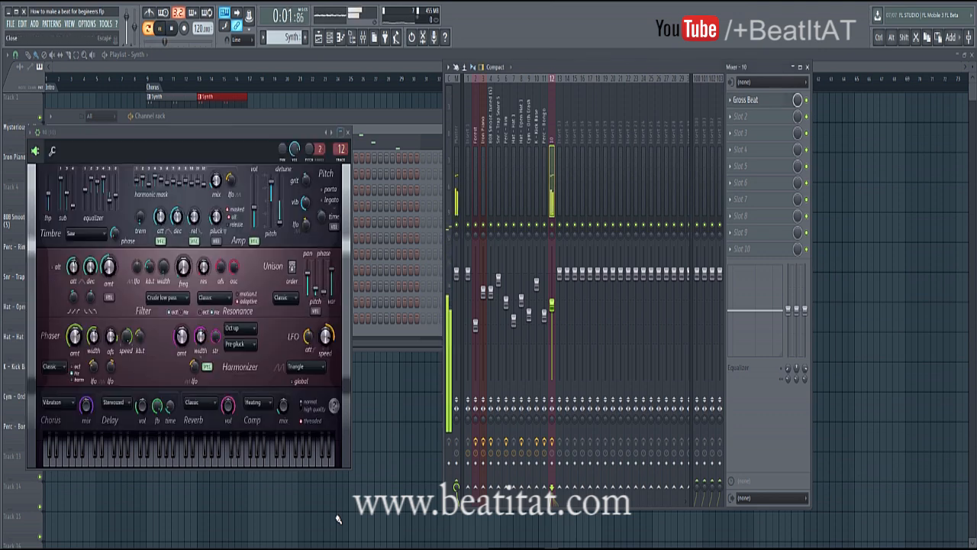
key("space")
key("space")
Add Fruity Parametric EQ 2 to the second slot, change the first band's type, move it to a higher frequency and close the windows.
left_click(744, 117)
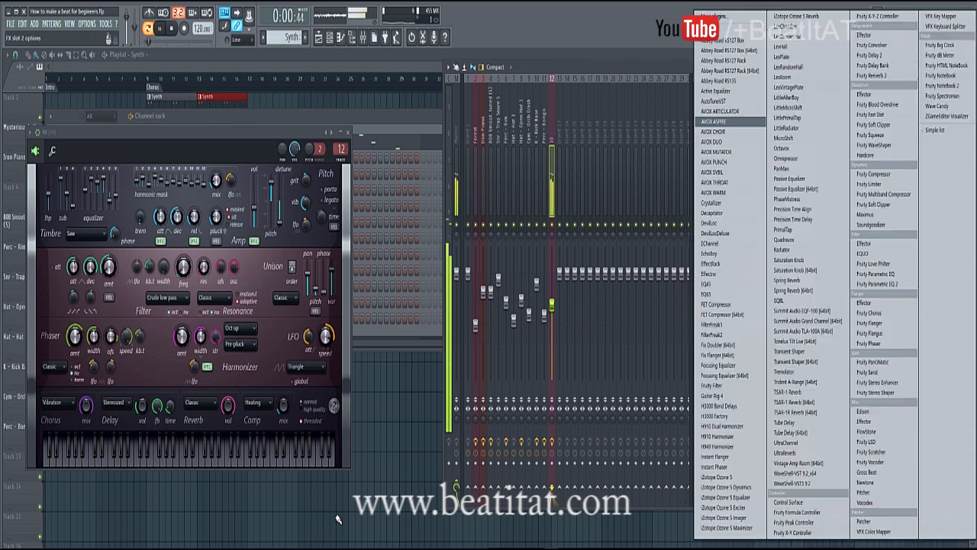
left_click(883, 284)
key("space")
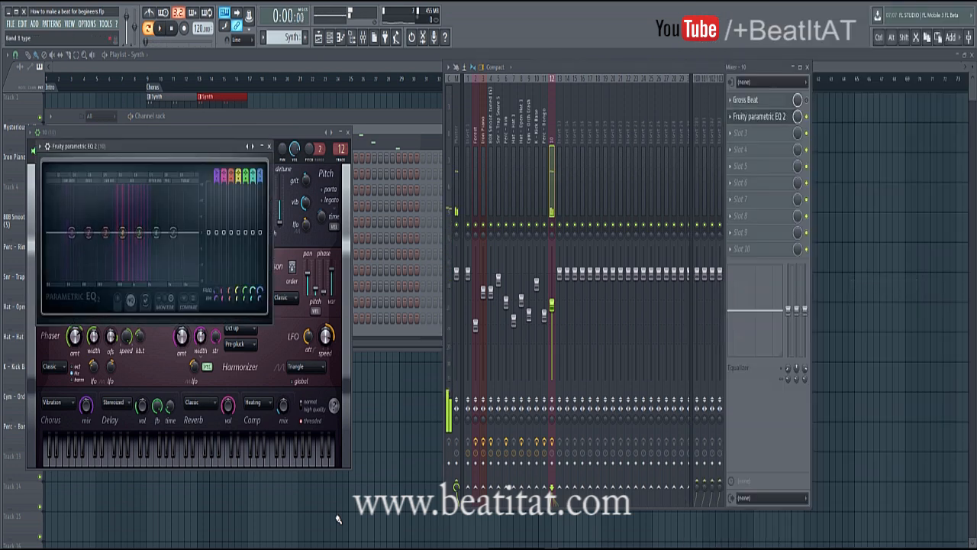
right_click(71, 232)
left_click(95, 275)
key("space")
mouse_move(72, 232)
left_mouse_down()
mouse_move(140, 229)
mouse_move(162, 242)
left_mouse_up()
key("space")
key("space")
left_click(269, 146)
key("F12")
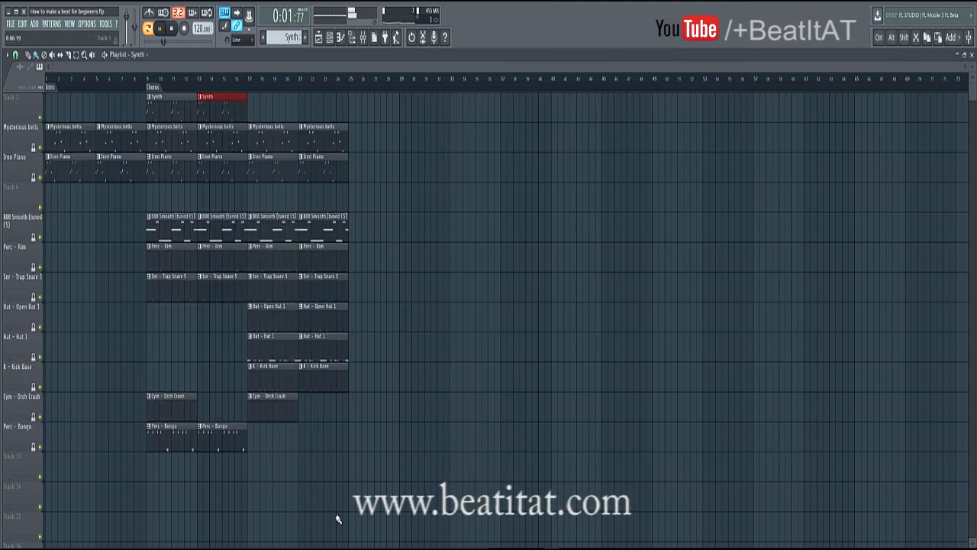
key("space")
key("ctrl+b")
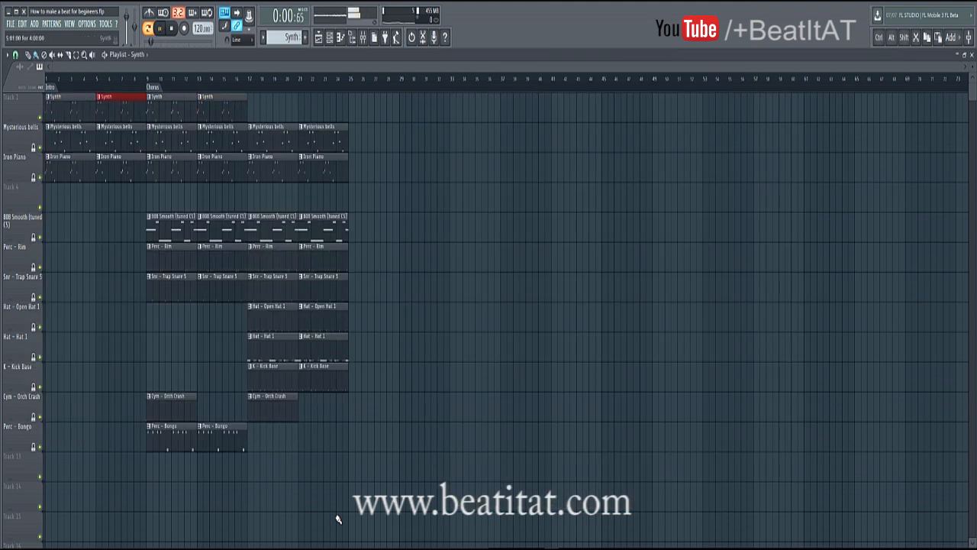
key("Delete")
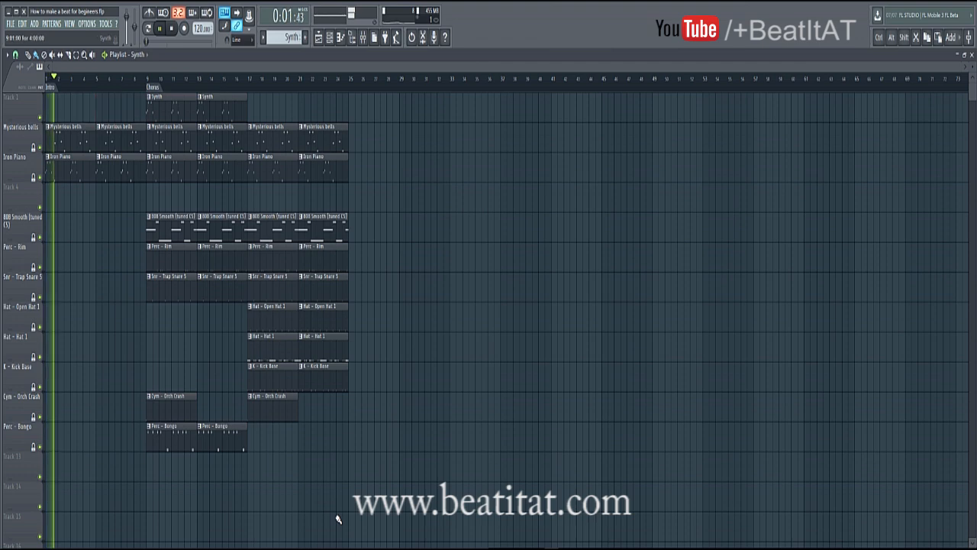
Add Synth clips at bars 17 and 21 on Track 1 and lock the track to its content.
key("ctrl+b")
key("ctrl+b")
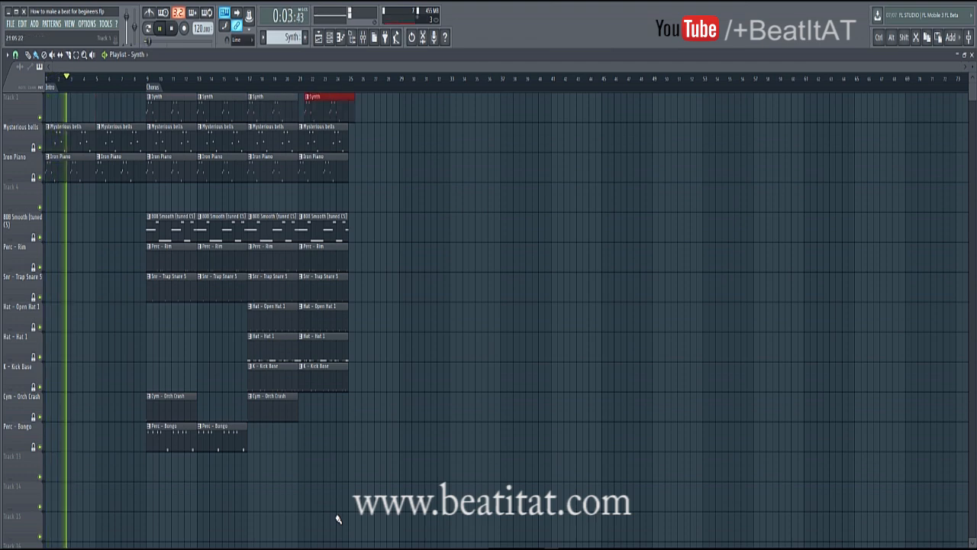
right_click(7, 94)
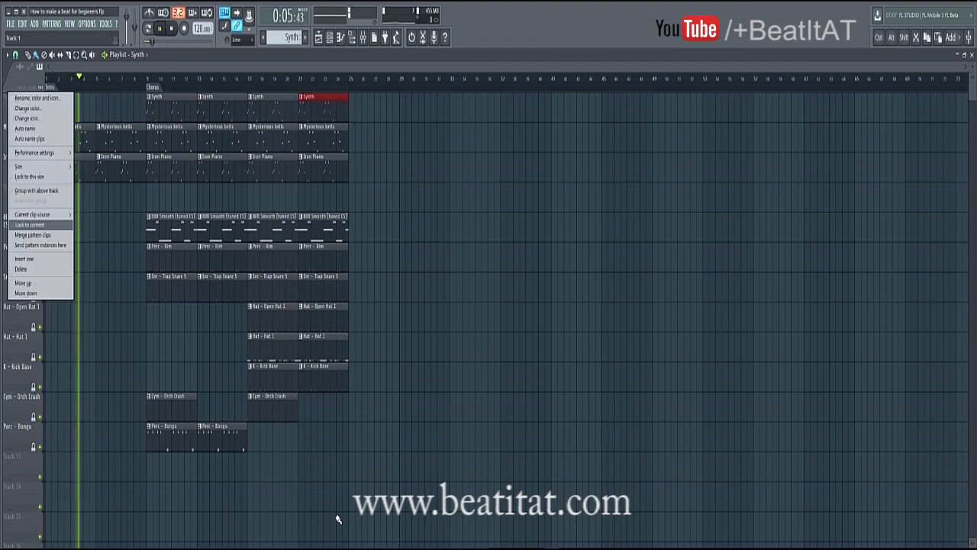
left_click(38, 225)
Add Gross Beat to the first effect slot of the Master track, set its time effect to 1/2 Speed, and stop playback.
key("F9")
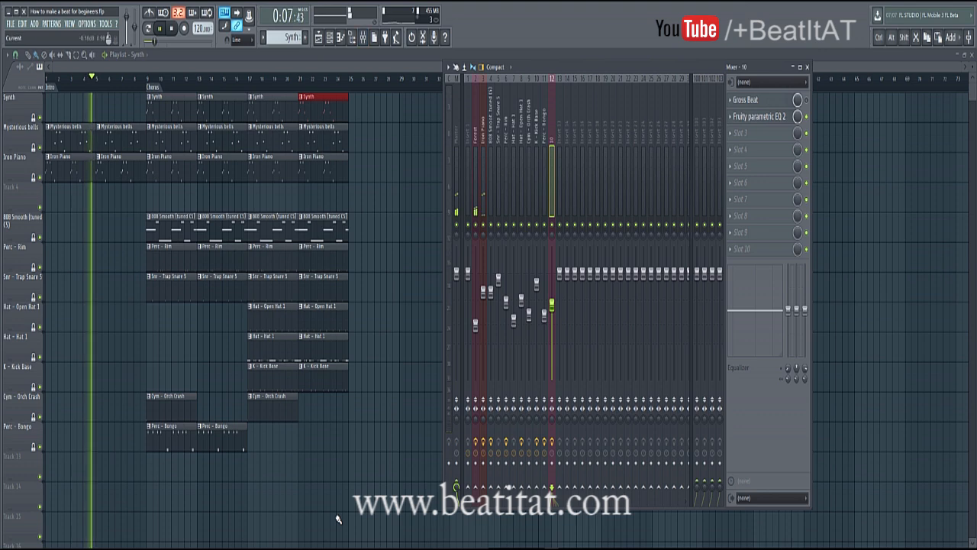
left_click(729, 100)
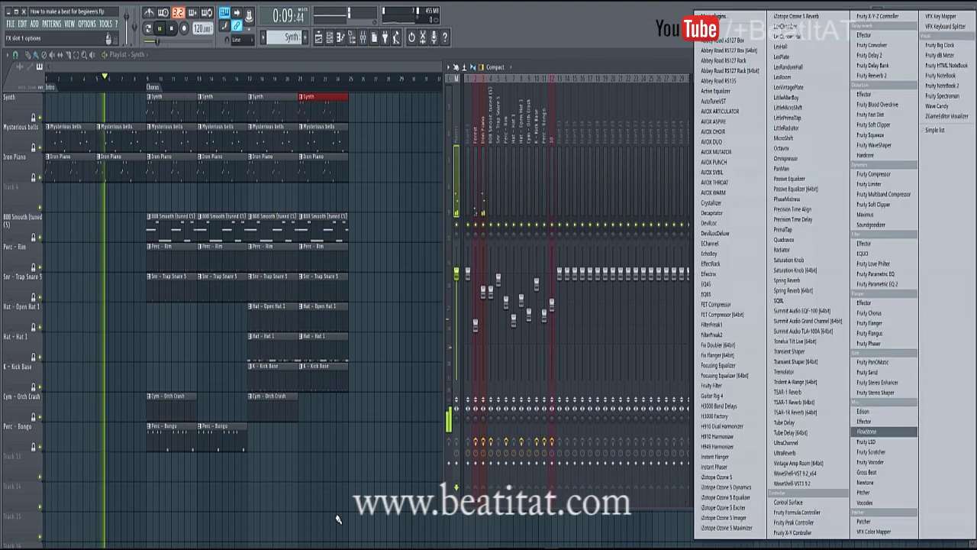
left_click(866, 472)
left_click(32, 132)
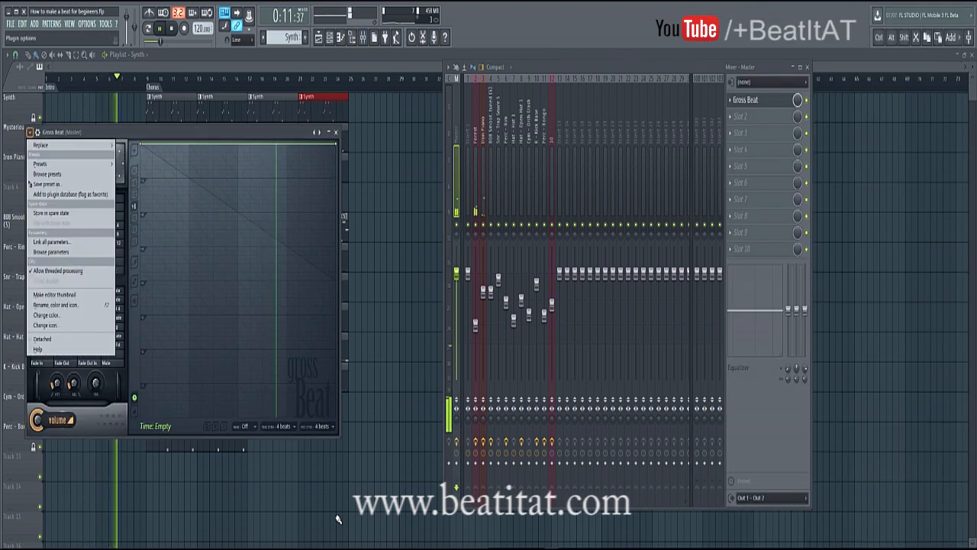
mouse_move(41, 164)
left_click(134, 194)
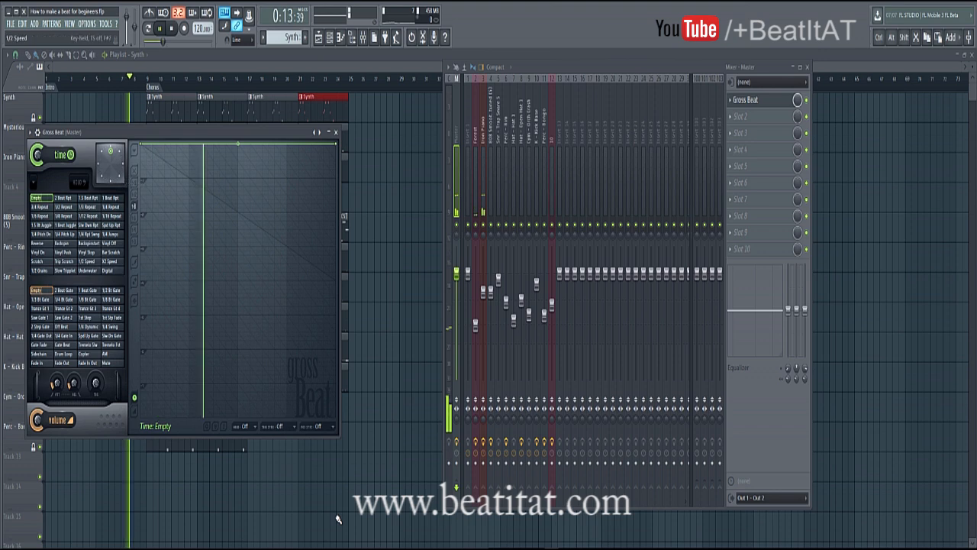
left_click(87, 261)
key("space")
left_click(752, 100)
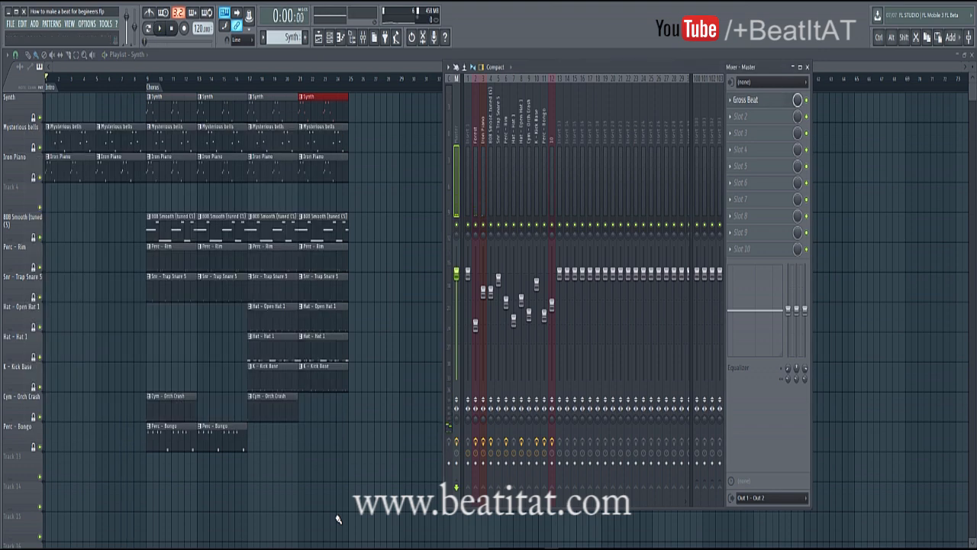
Remove Gross Beat from the first effect slot of mixer track 12.
left_click(552, 180)
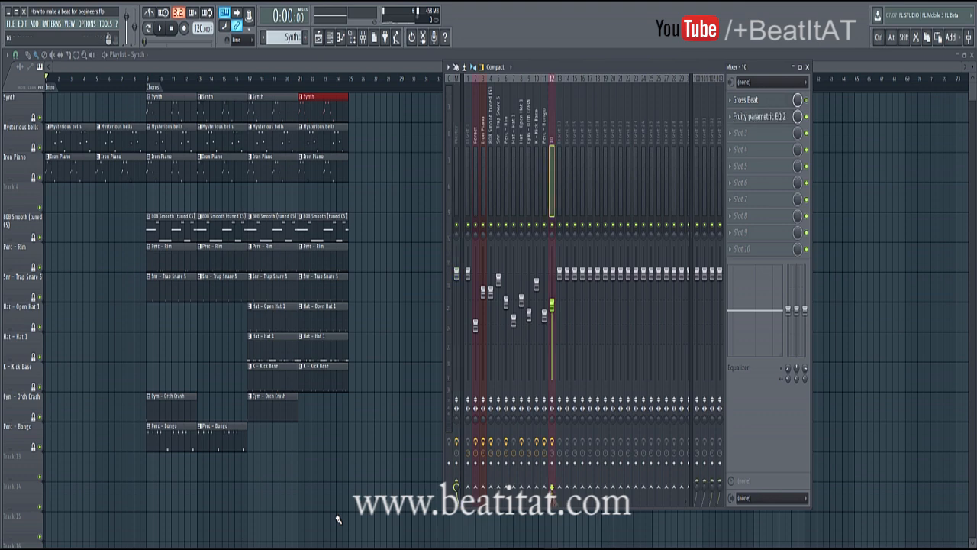
left_click(729, 100)
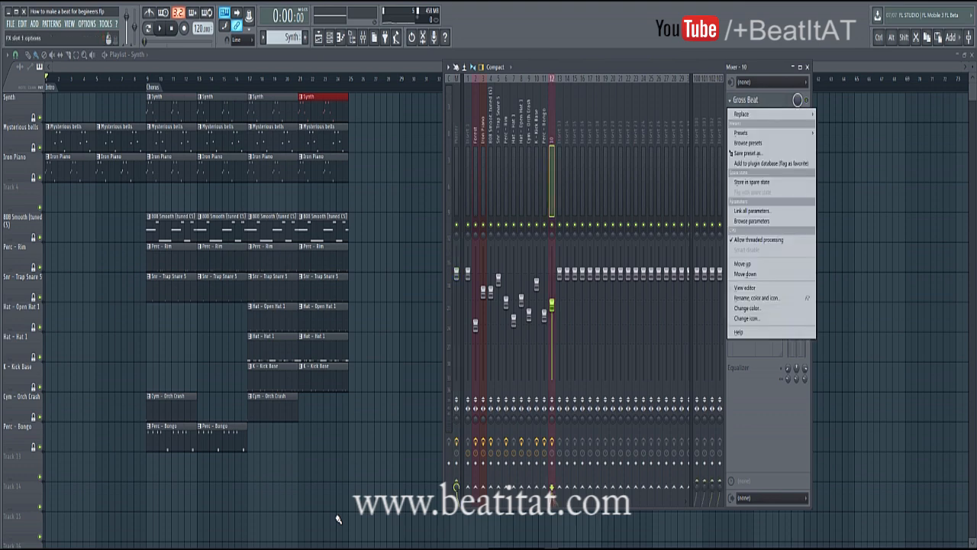
left_click(744, 287)
left_click(729, 100)
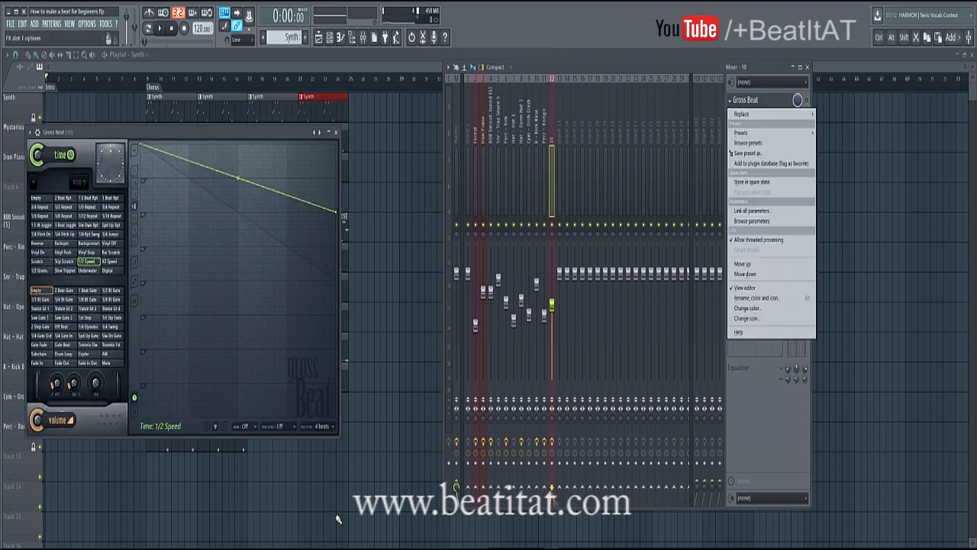
mouse_move(742, 114)
left_click(725, 41)
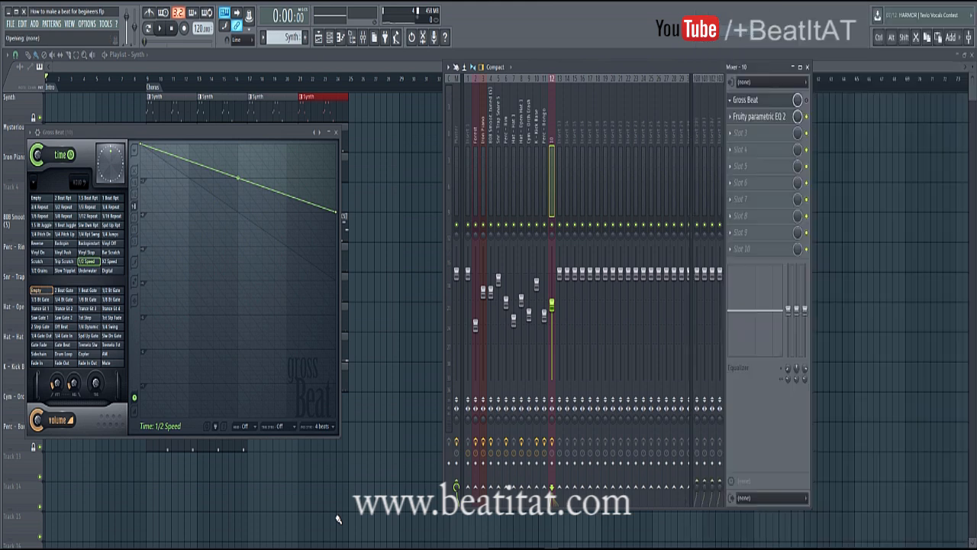
In mixer track 12's Fruity Parametric EQ 2, move the first band to a higher frequency and flatten the yellow band's dip.
left_click(760, 117)
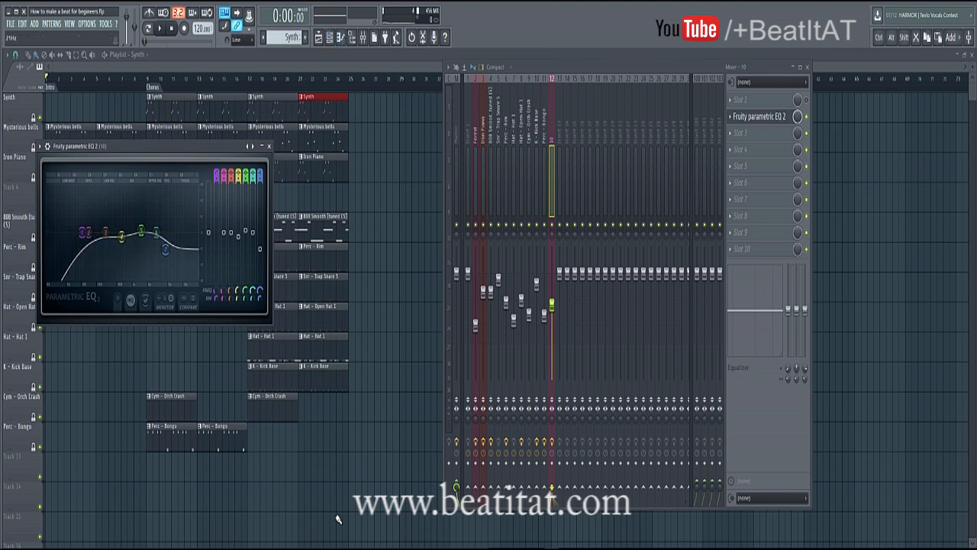
left_click_drag(83, 232, 108, 232)
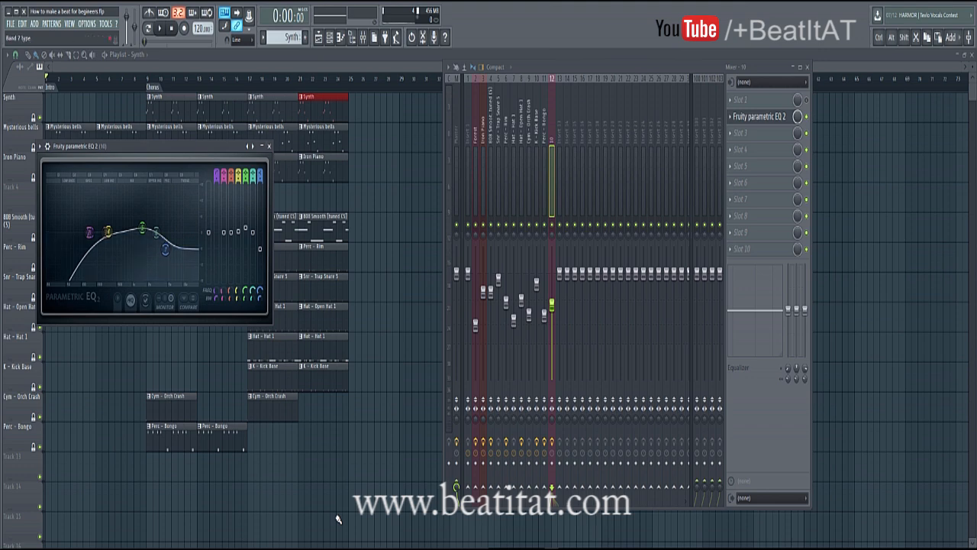
key("Escape")
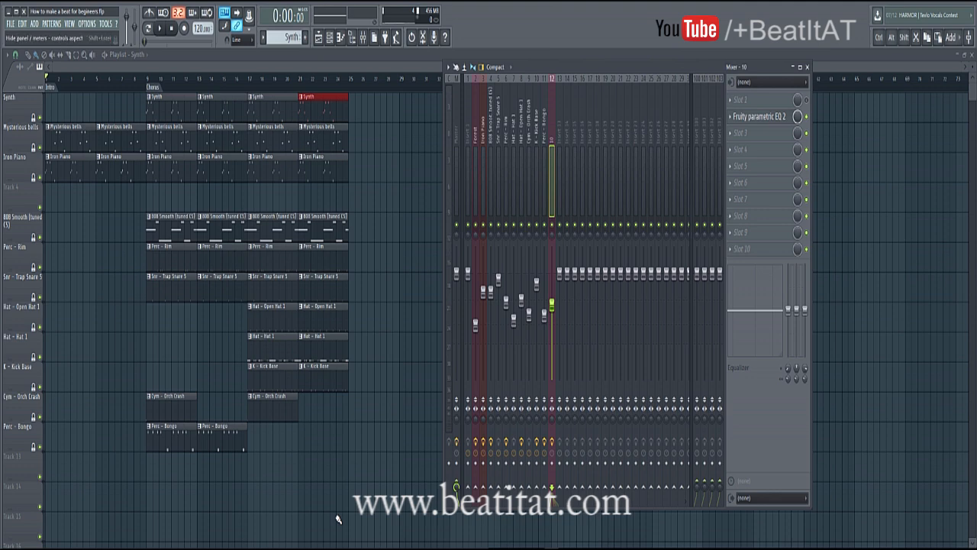
Reset the mix level of the Master track's Gross Beat and create an automation clip for it.
left_click(456, 114)
left_click(731, 117)
left_click(731, 90)
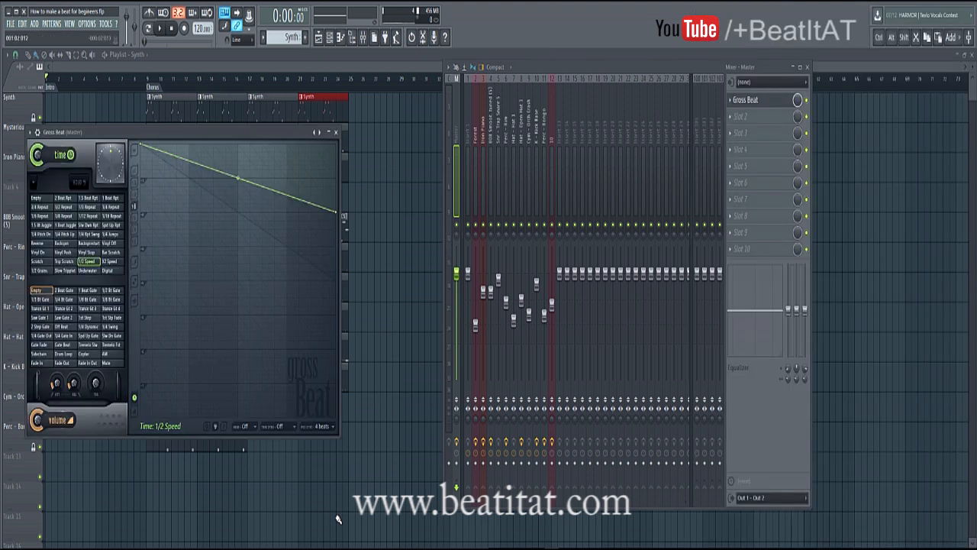
left_click(336, 132)
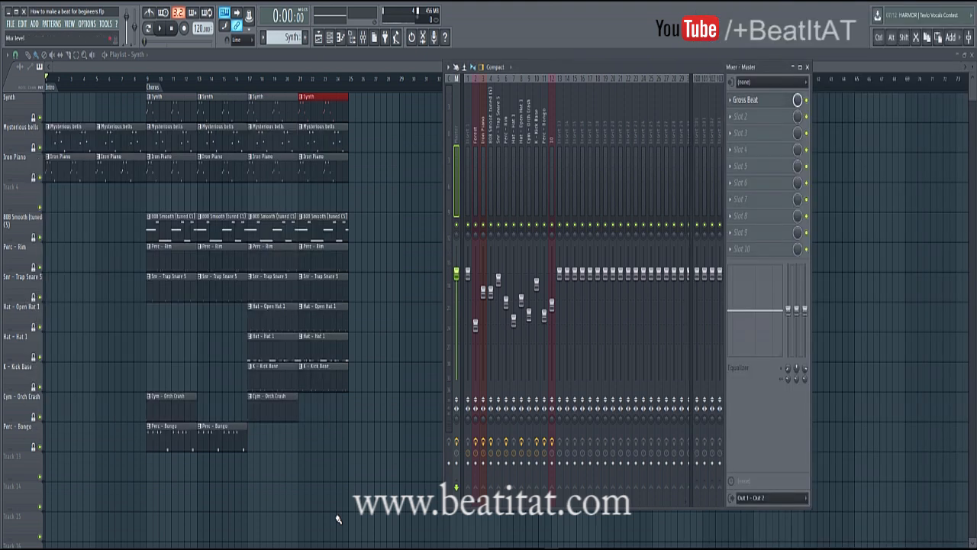
right_click(798, 100)
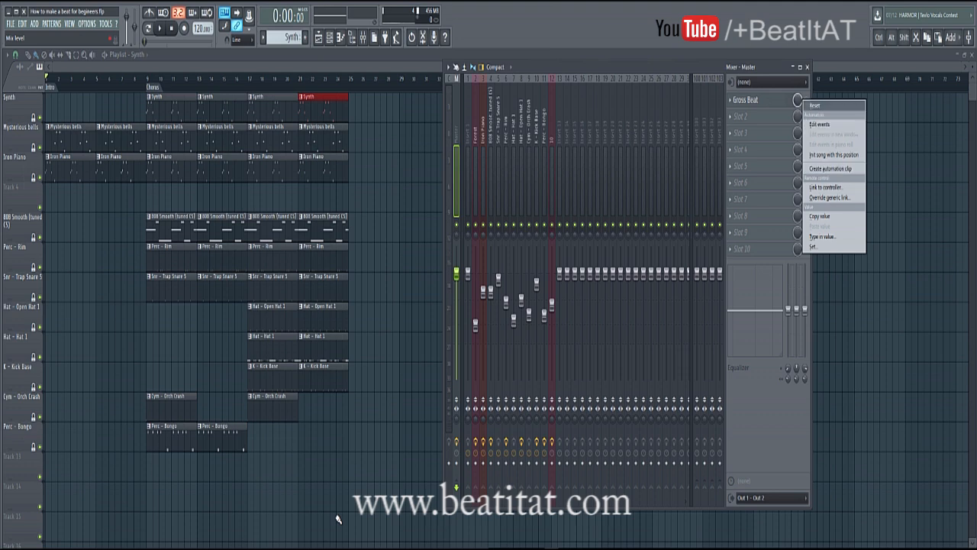
left_click(814, 105)
right_click(797, 100)
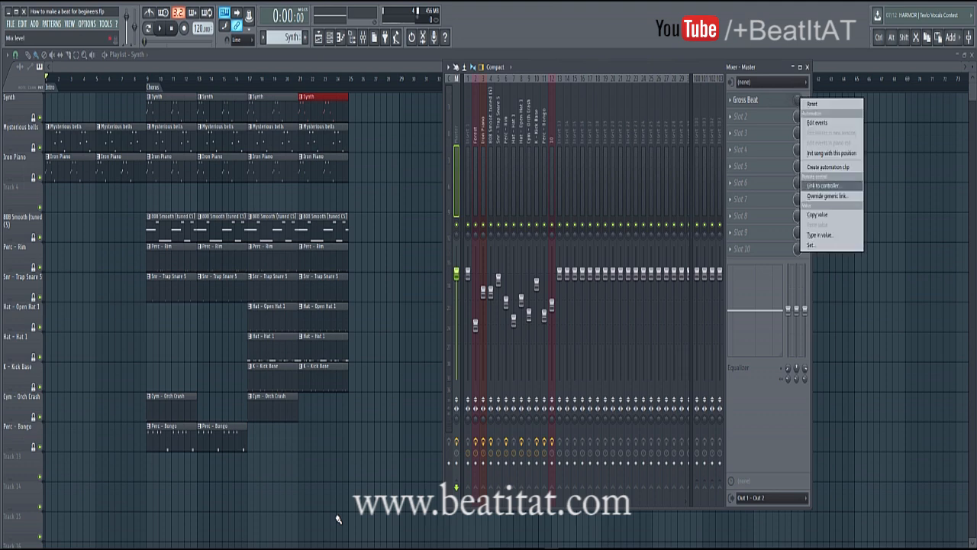
left_click(828, 167)
key("F9")
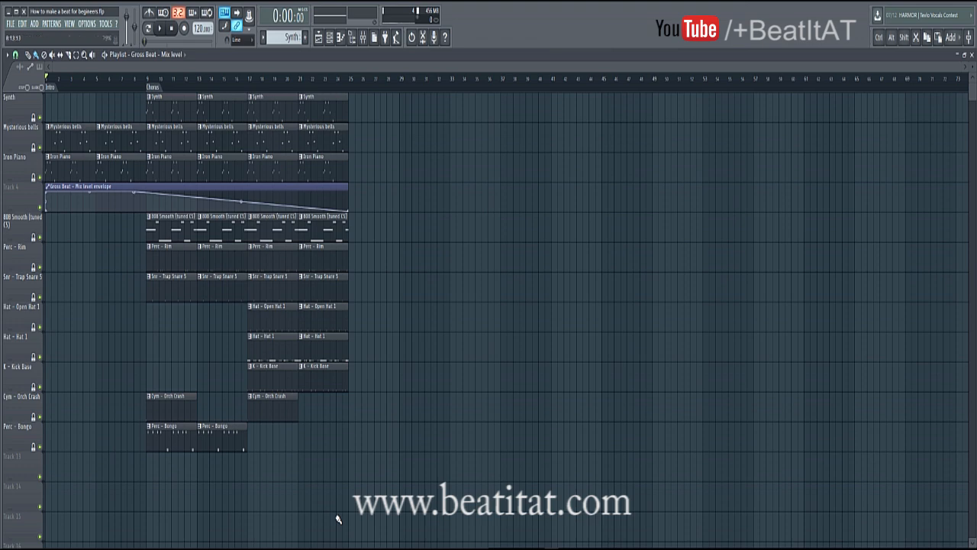
Shape the Gross Beat mix level automation to drop to zero at bar 9, where the Chorus starts, and play the song.
right_click(146, 210)
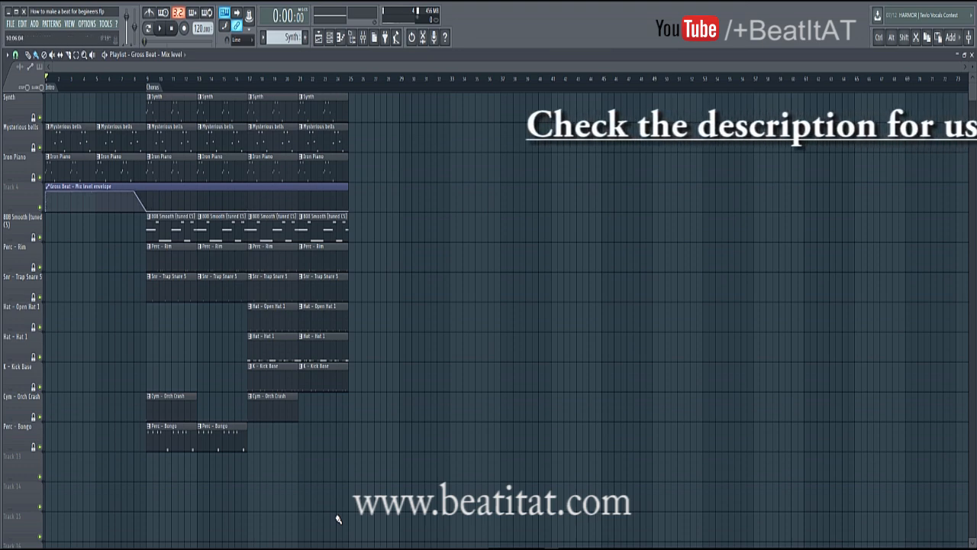
key("space")
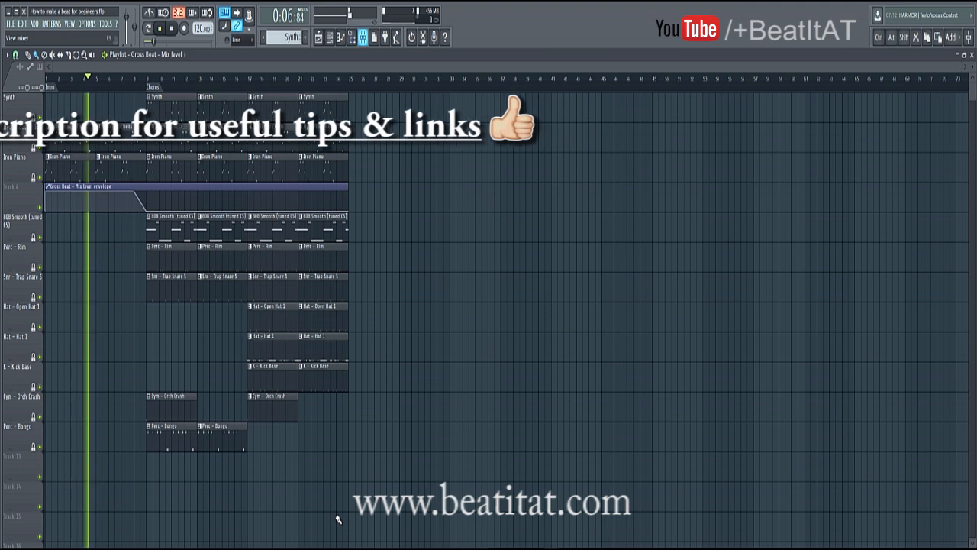
Lower the volume of mixer track 12 to 44% during playback.
key("F9")
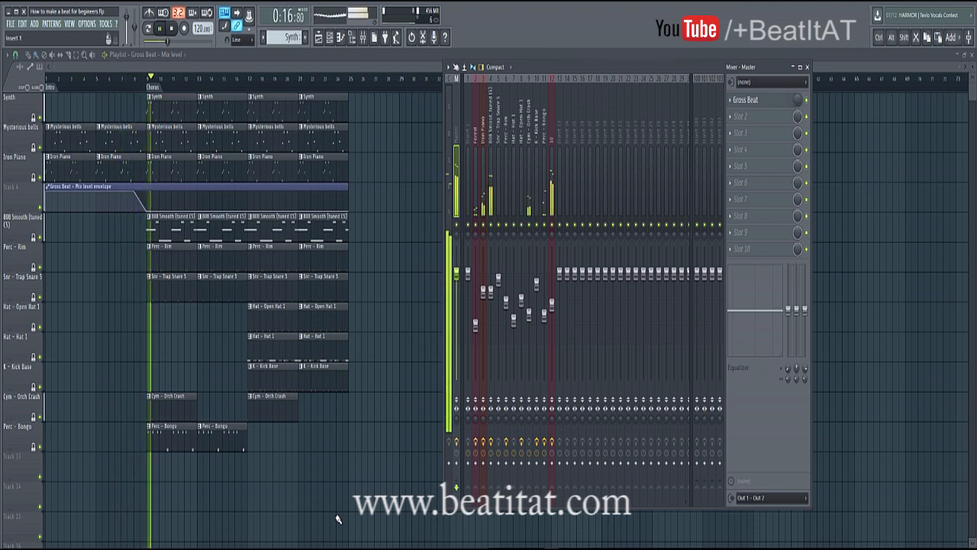
left_click_drag(552, 304, 552, 333)
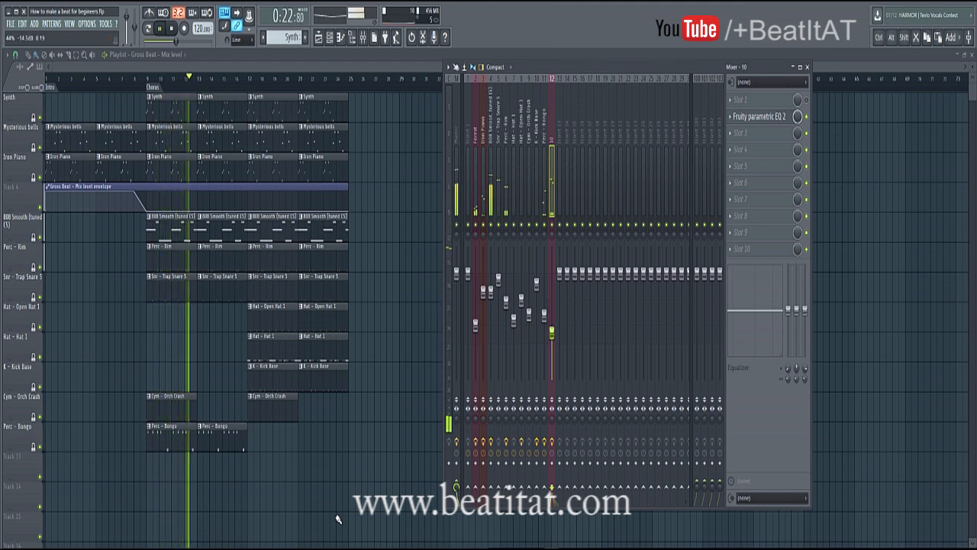
key("F9")
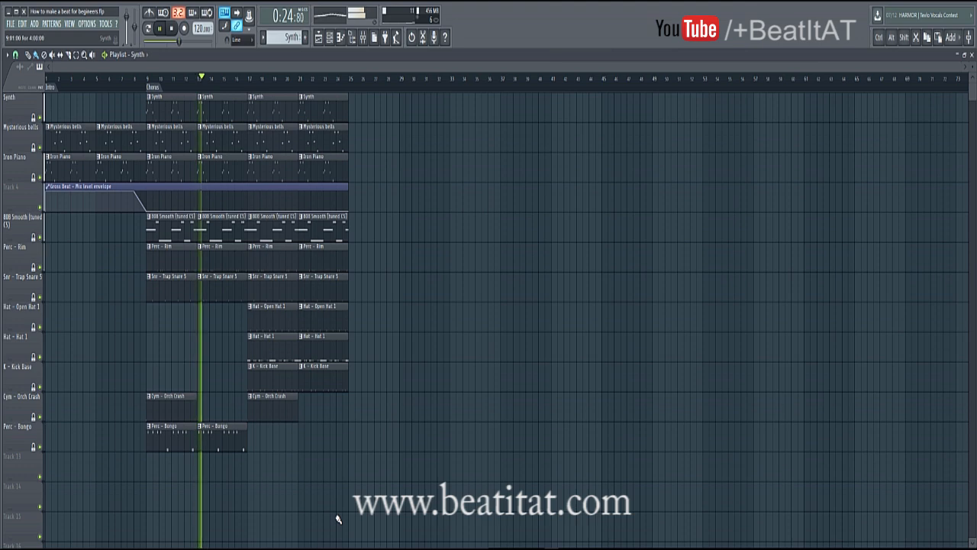
Examine the note pitches of the Iron Piano and Mysterious bells patterns in the piano roll.
key("F7")
scroll(338, 519, "down", 4)
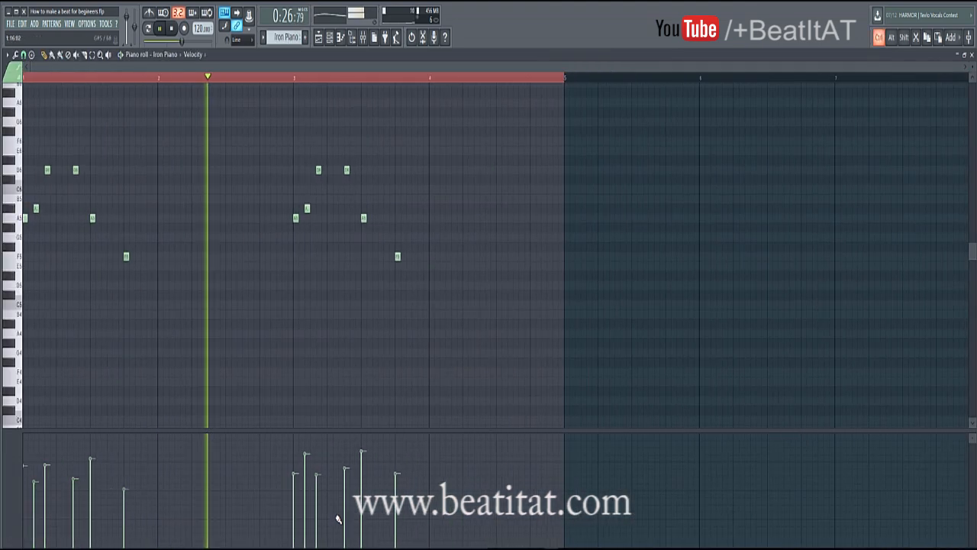
key("F7")
key("F6")
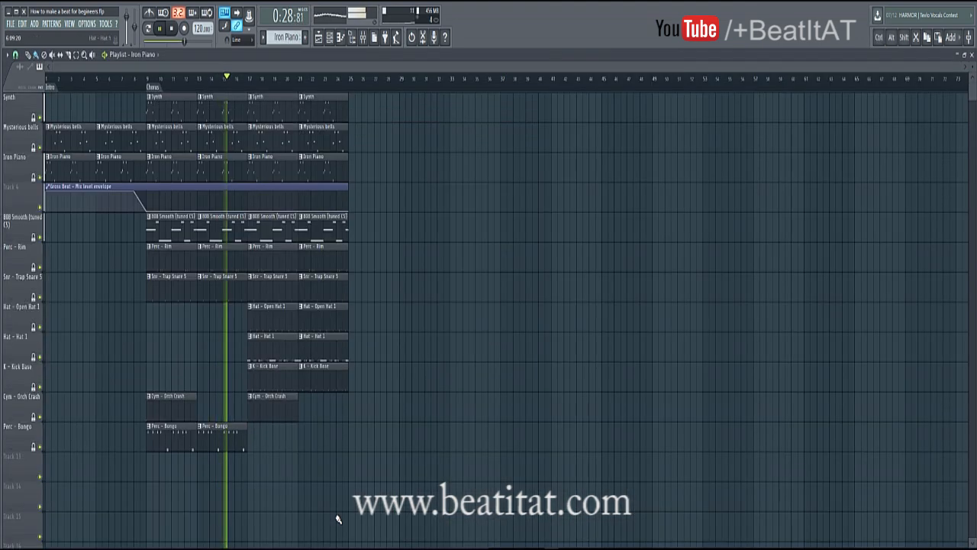
key("F7")
scroll(339, 519, "down", 3)
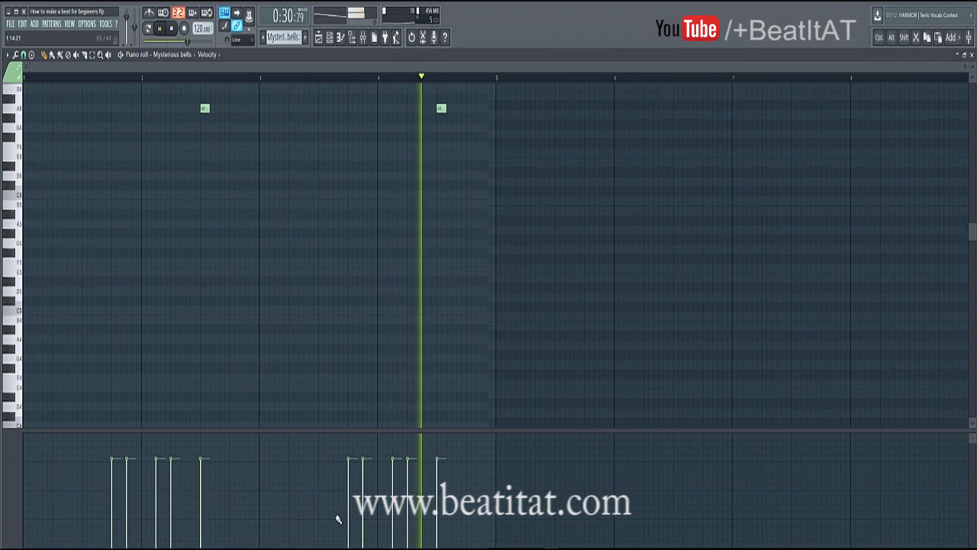
scroll(338, 519, "up", 4)
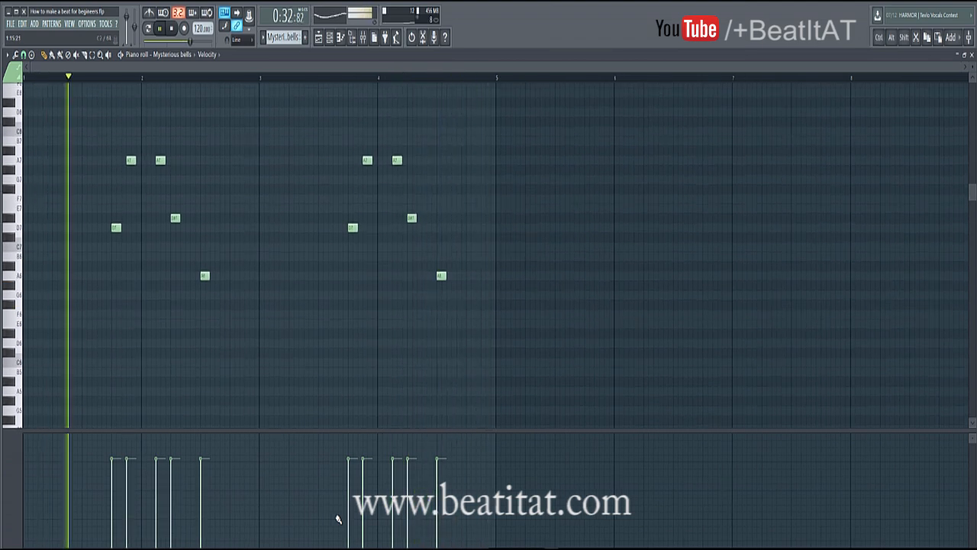
key("F7")
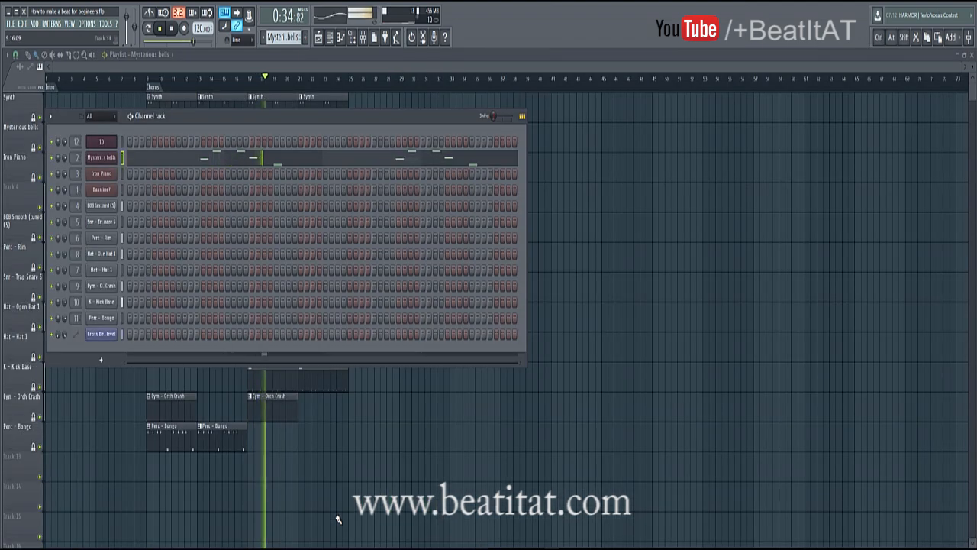
Transpose all notes of the Synth pattern down one octave in the piano roll.
key("F6")
key("F7")
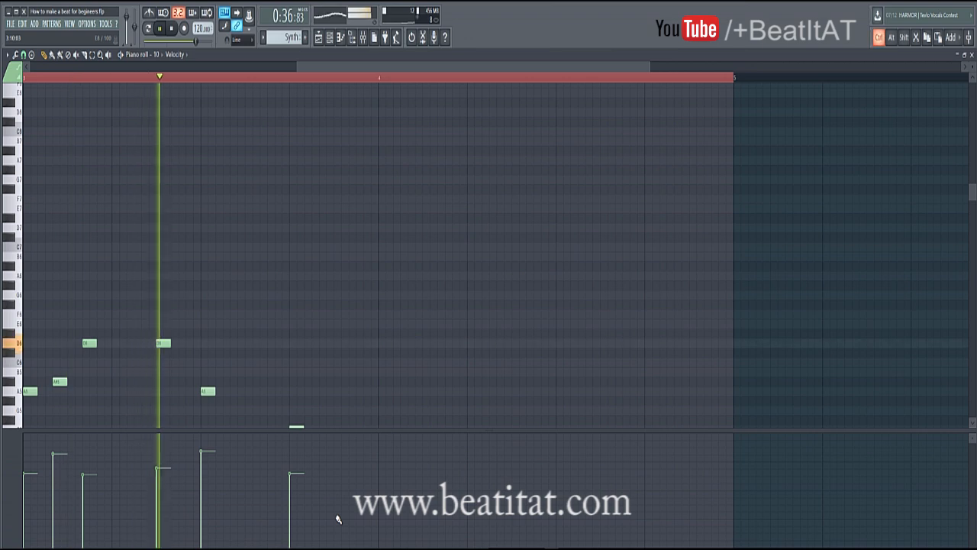
key("ctrl+Down")
scroll(338, 518, "down", 4)
scroll(338, 519, "down", 4)
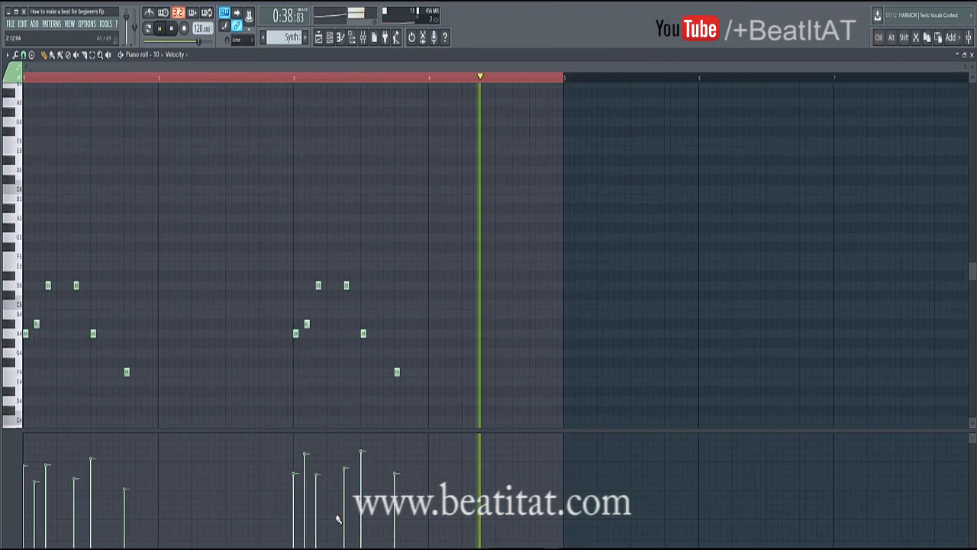
scroll(339, 518, "down", 3)
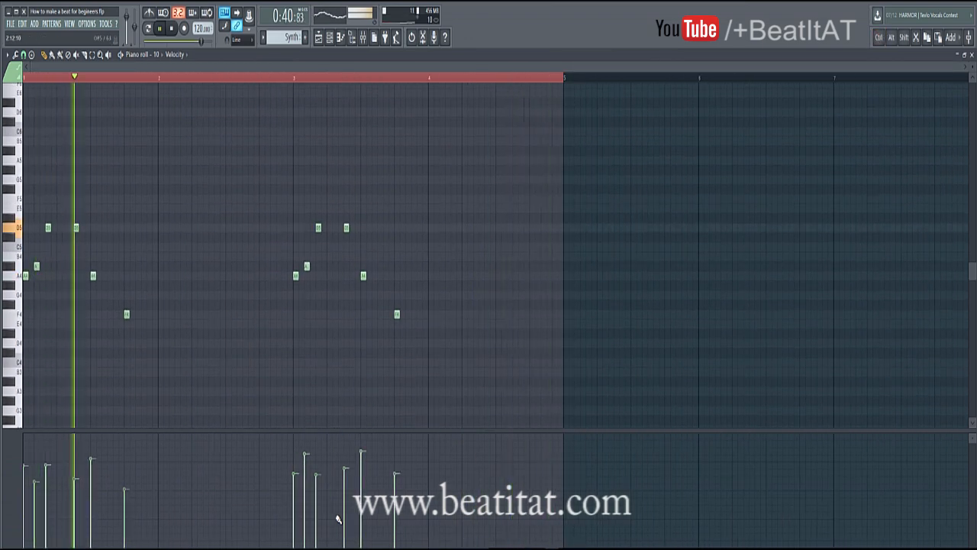
key("F7")
key("F6")
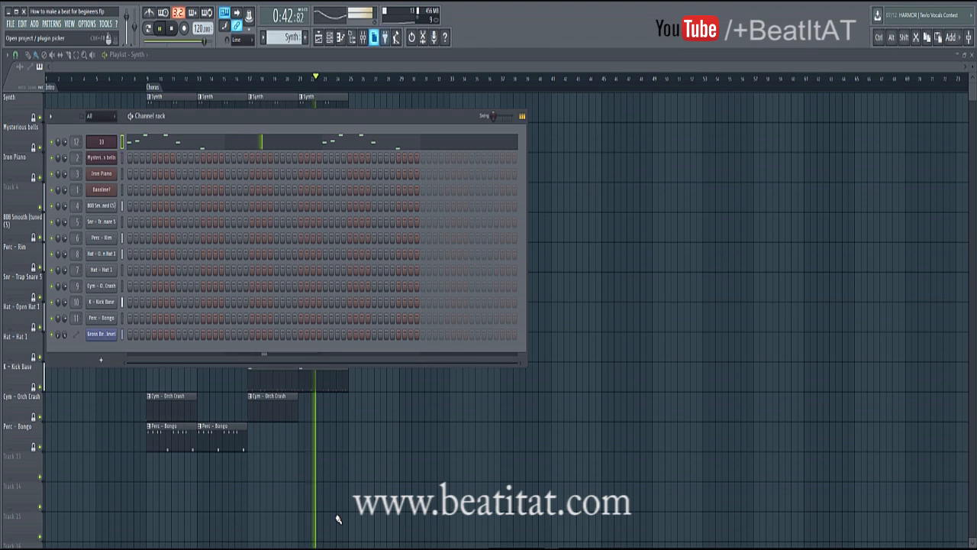
Add Fruity Stereo Enhancer to the third effect slot of mixer track 12 and open its settings.
key("F9")
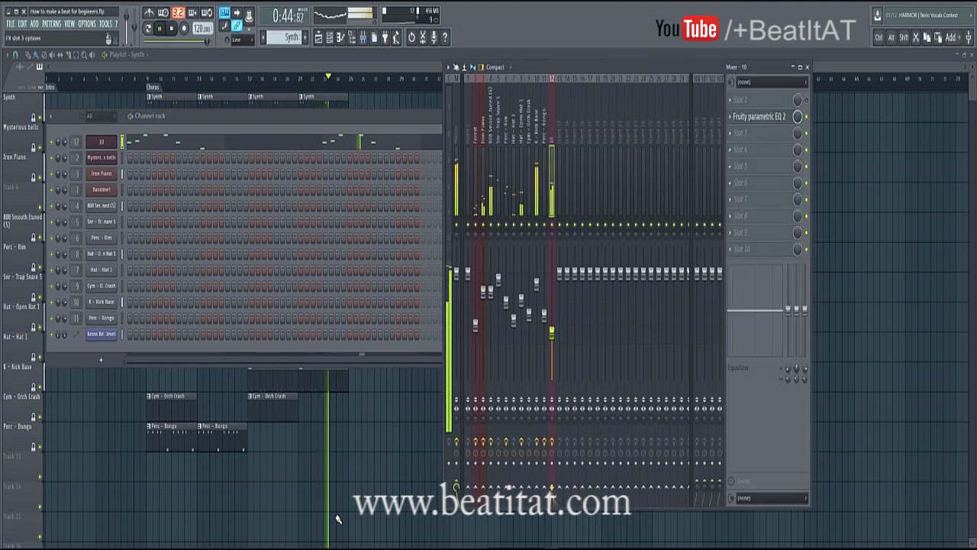
left_click(731, 133)
left_click(884, 382)
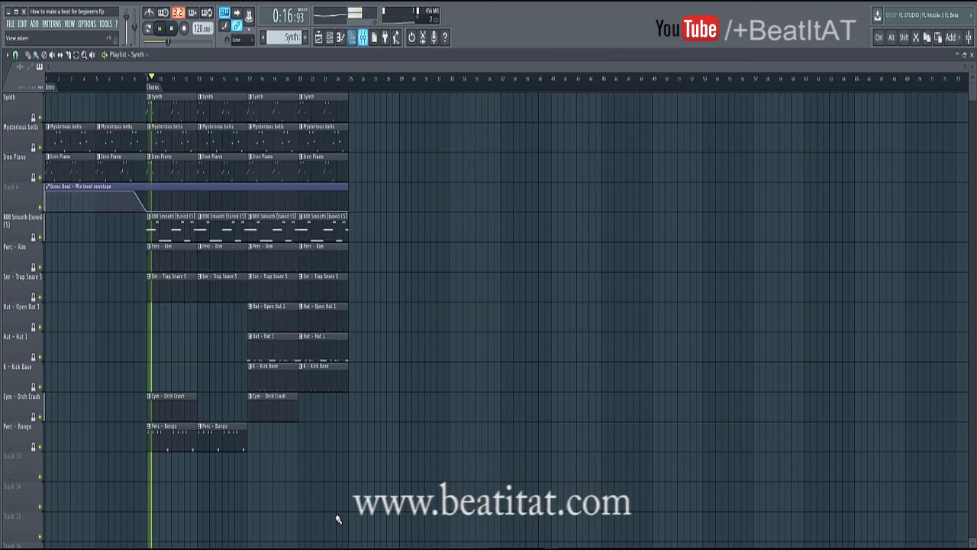
key("F9")
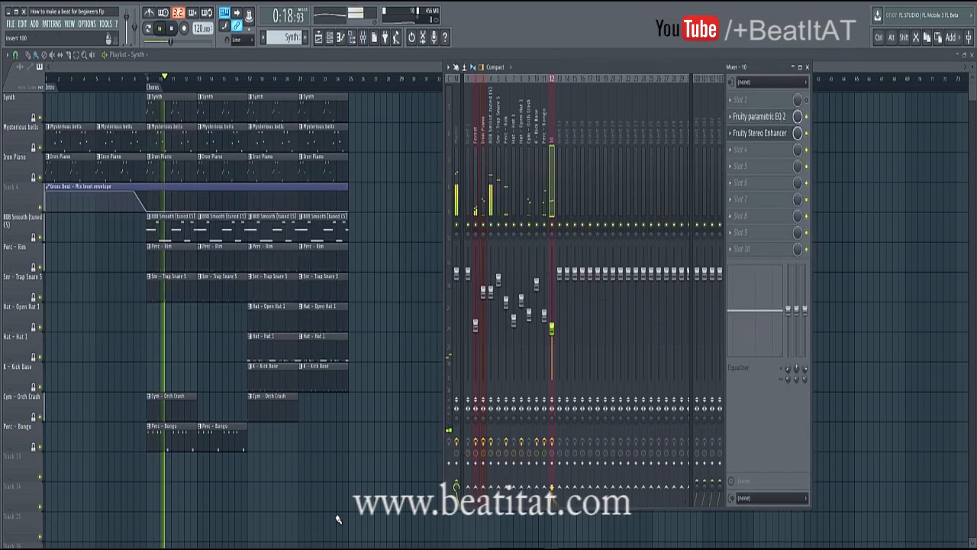
left_click(759, 133)
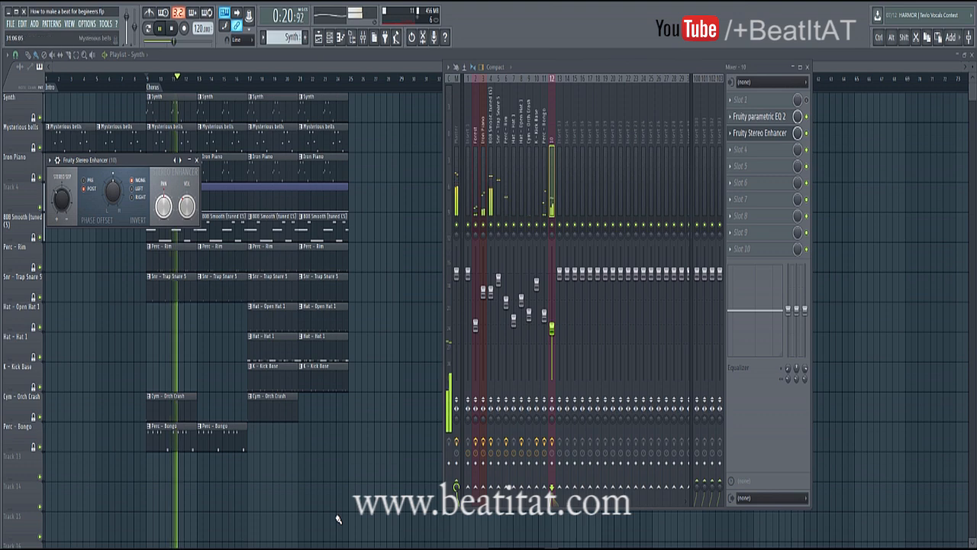
Close the mixer and Fruity Stereo Enhancer windows and stop playback of the song.
key("F12")
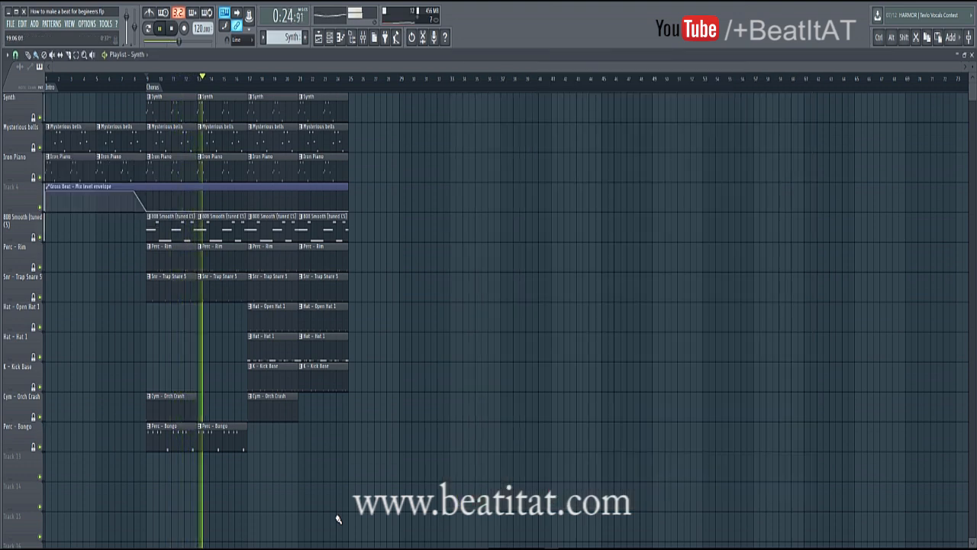
key("space")
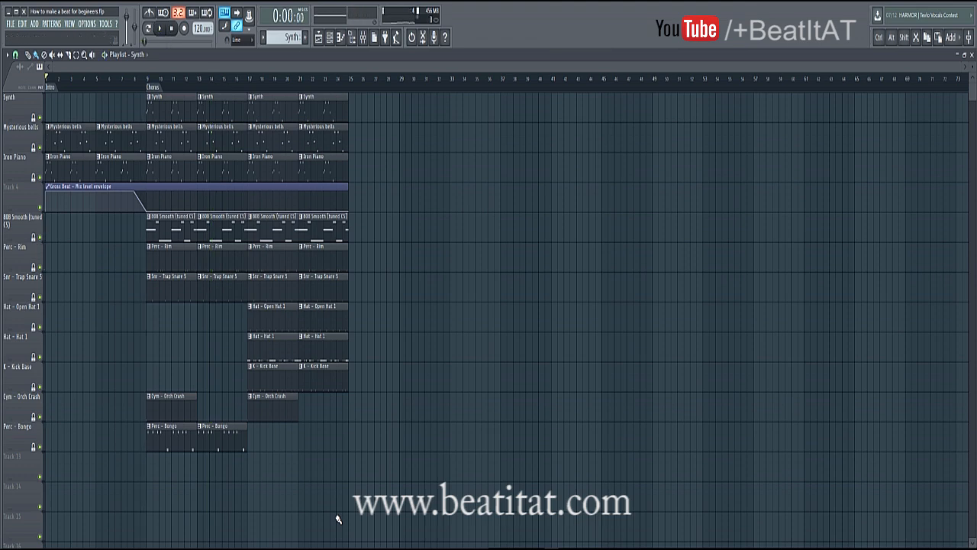
key("alt+f")
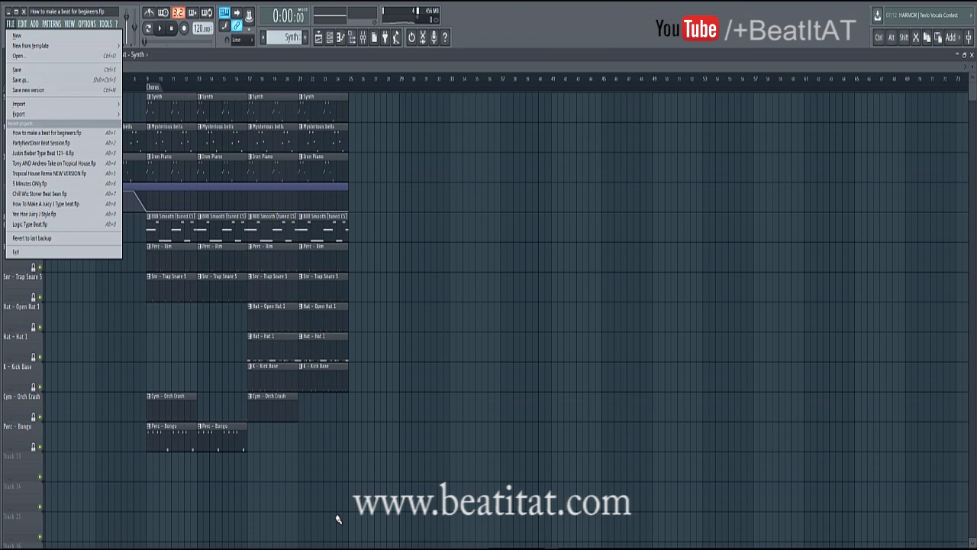
key("Escape")
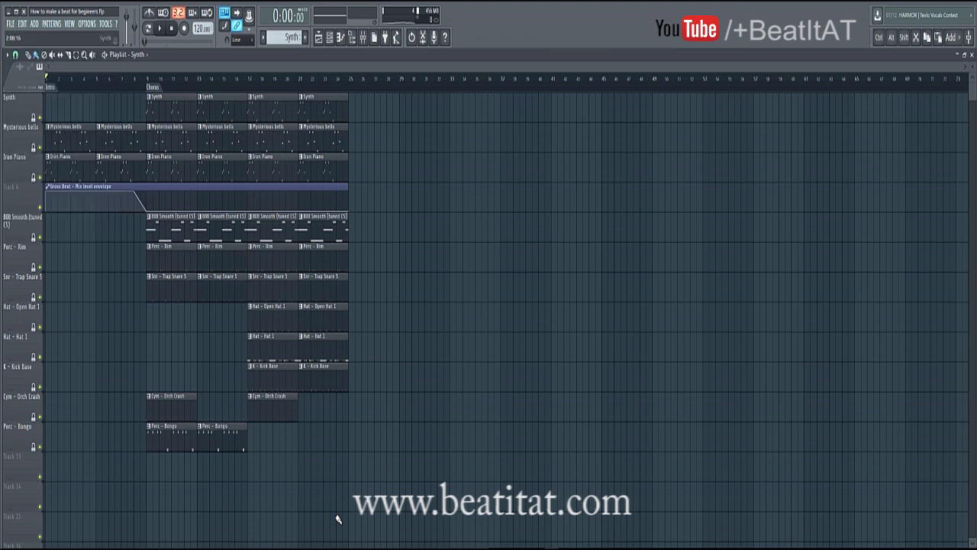
Place a Verse time marker at bar 25, directly after the chorus section.
scroll(338, 519, "down", 3)
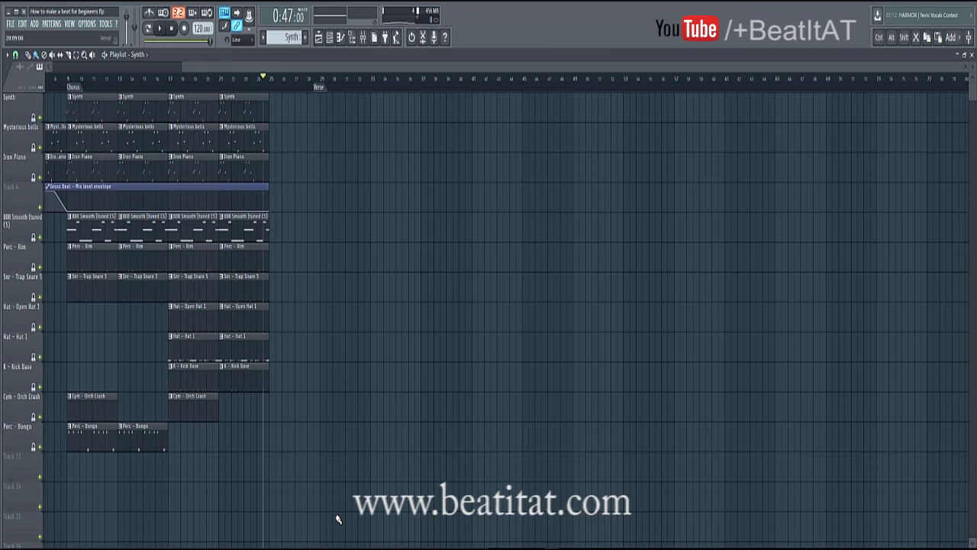
scroll(338, 519, "right", 8)
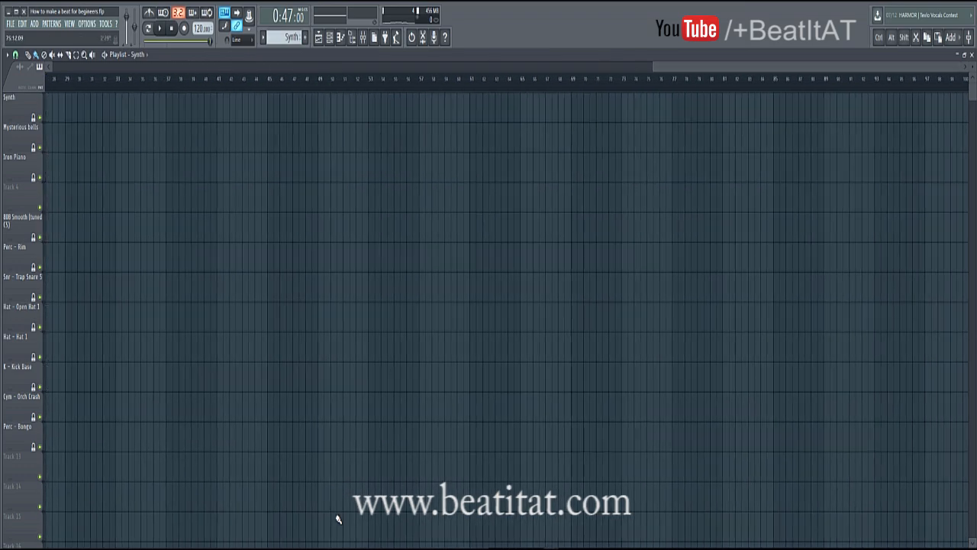
scroll(338, 519, "down", 3)
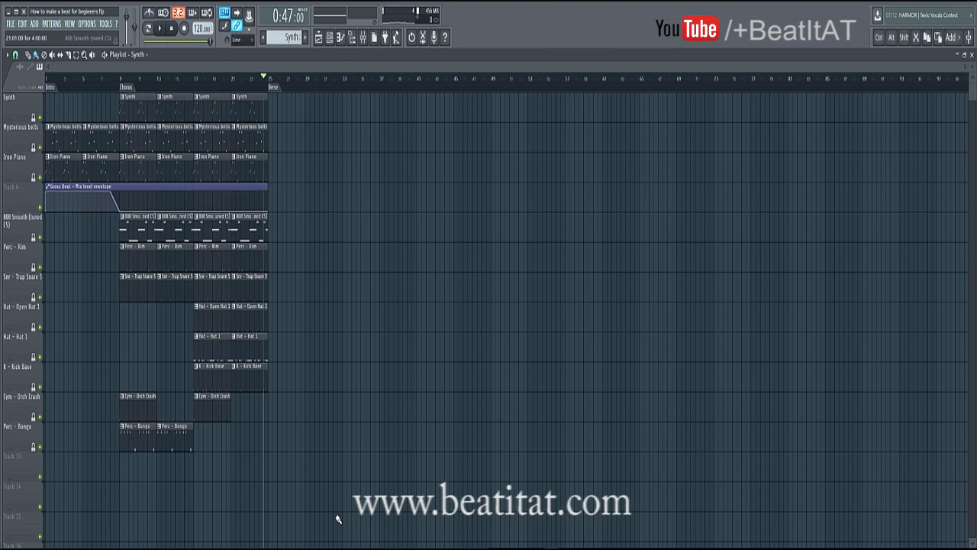
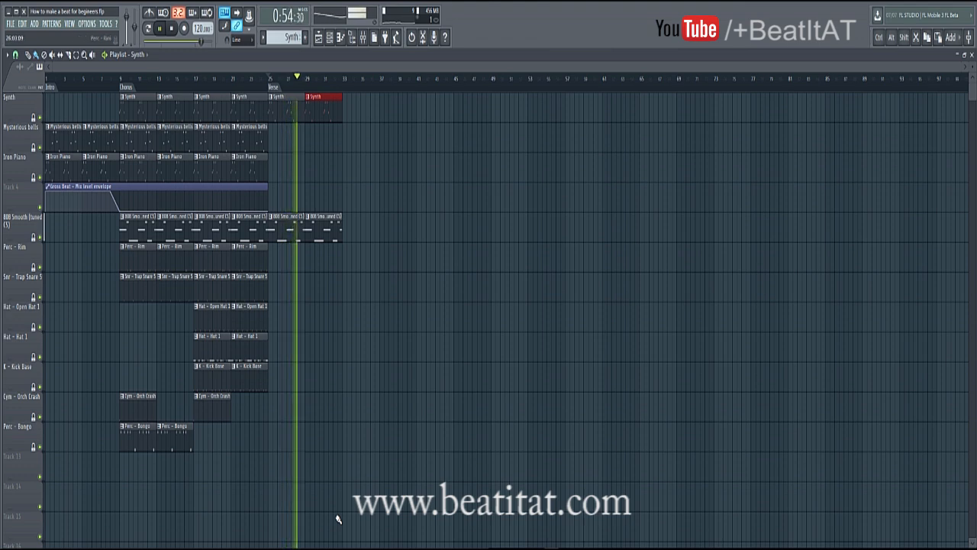
Add a shortened Perc - Rim clip in the middle of bar 27, plus full Perc - Rim and Snr - Trap Snare 5 clips at bar 29.
mouse_move(283, 258)
left_mouse_down()
mouse_move(269, 258)
mouse_move(293, 258)
left_mouse_up()
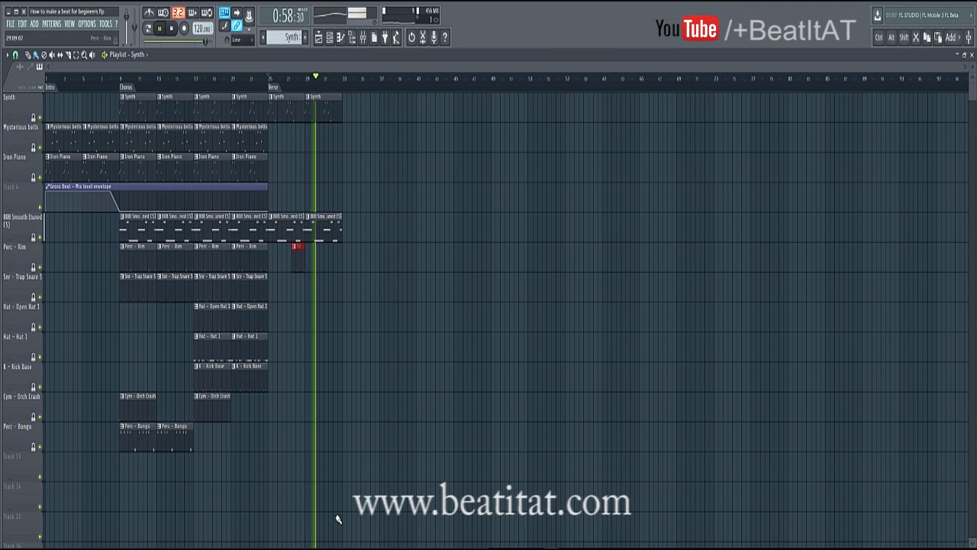
left_click(311, 258)
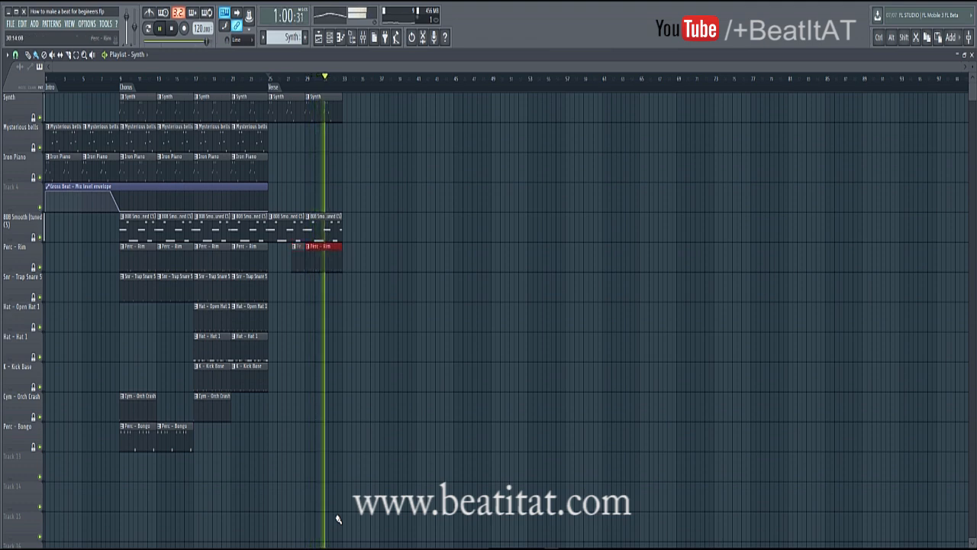
left_click(311, 288)
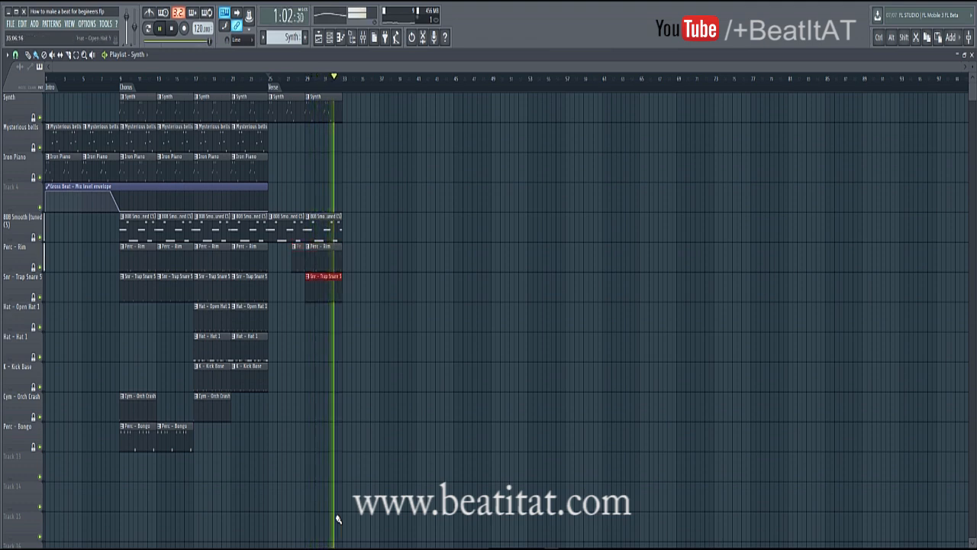
Extend the verse from bar 33 with two clips each of Synth, 808 Smooth and K - Kick Base and one Cym - Orch Crash clip.
left_click(348, 107)
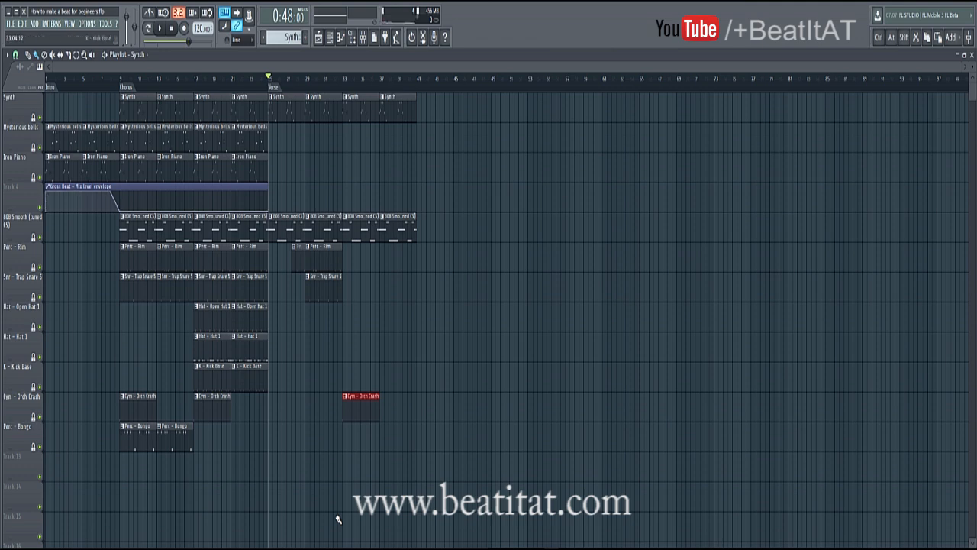
key("space")
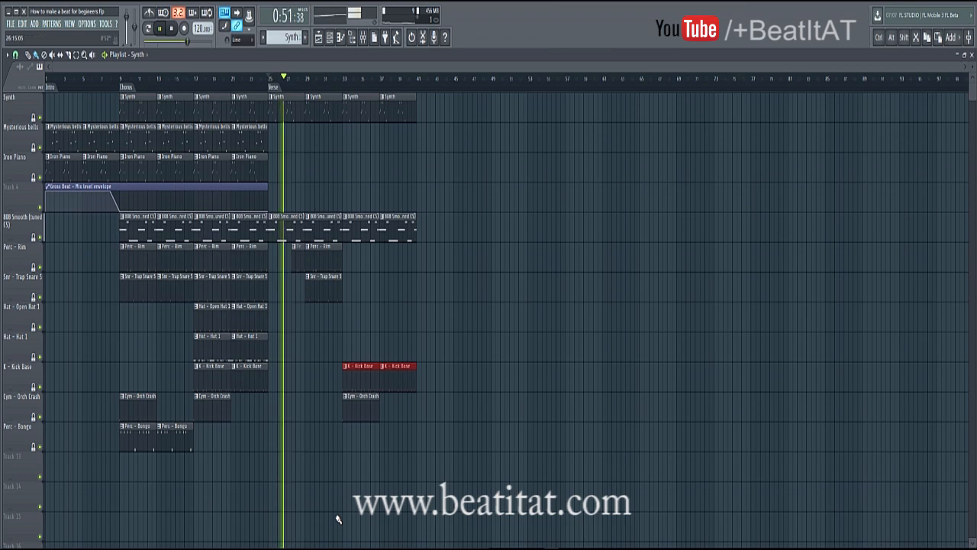
scroll(338, 519, "right", 5)
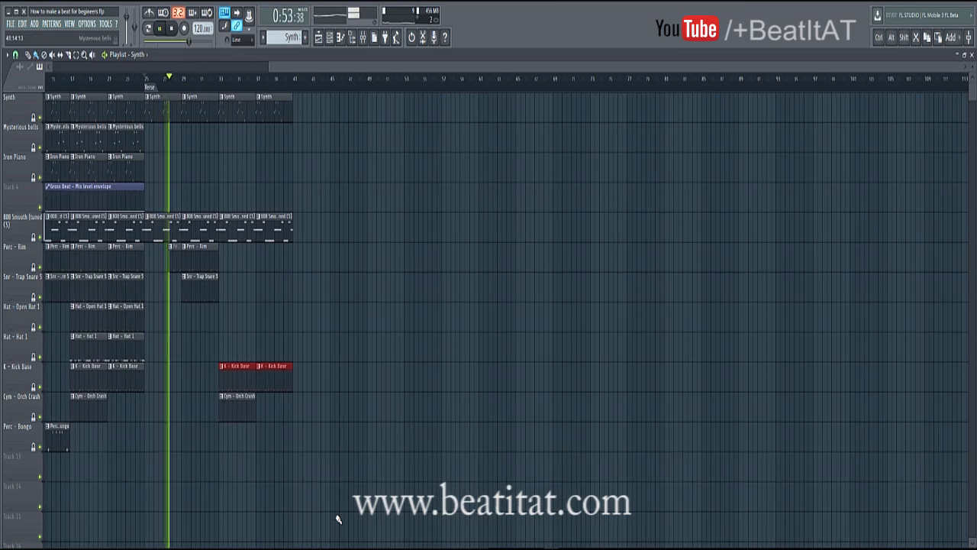
scroll(338, 519, "left", 5)
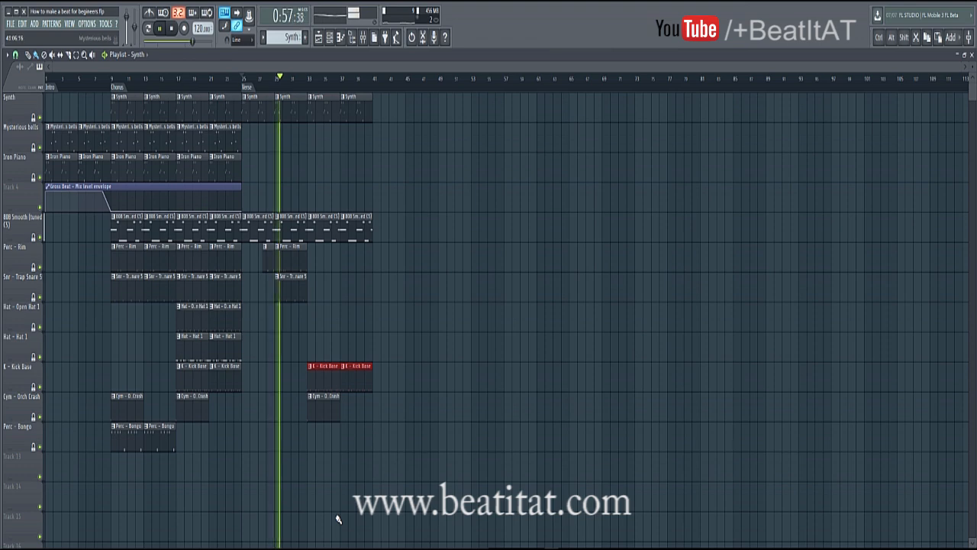
Add Mysterious bells and Synth clips at bars 41 and 45 of the playlist.
left_click(377, 138)
left_click(409, 137)
left_click(384, 109)
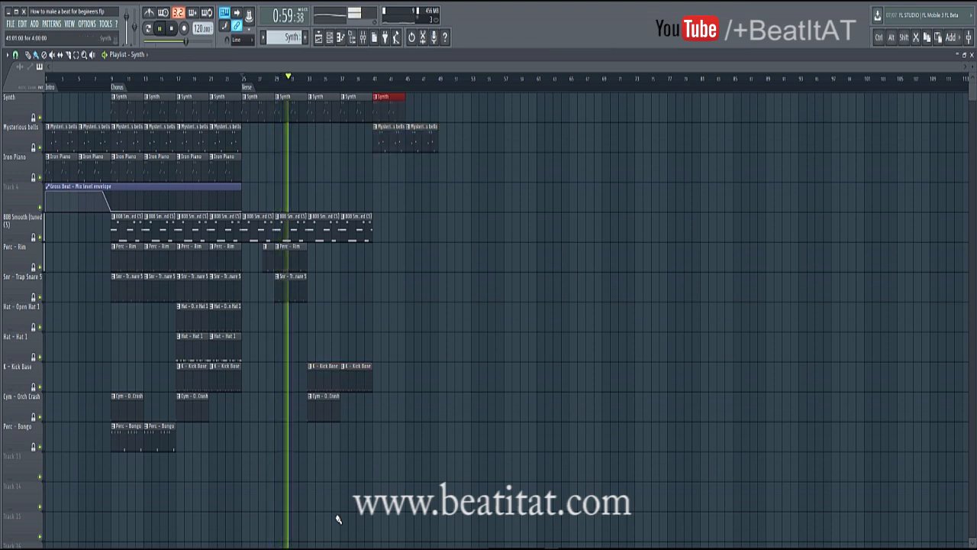
left_click(410, 108)
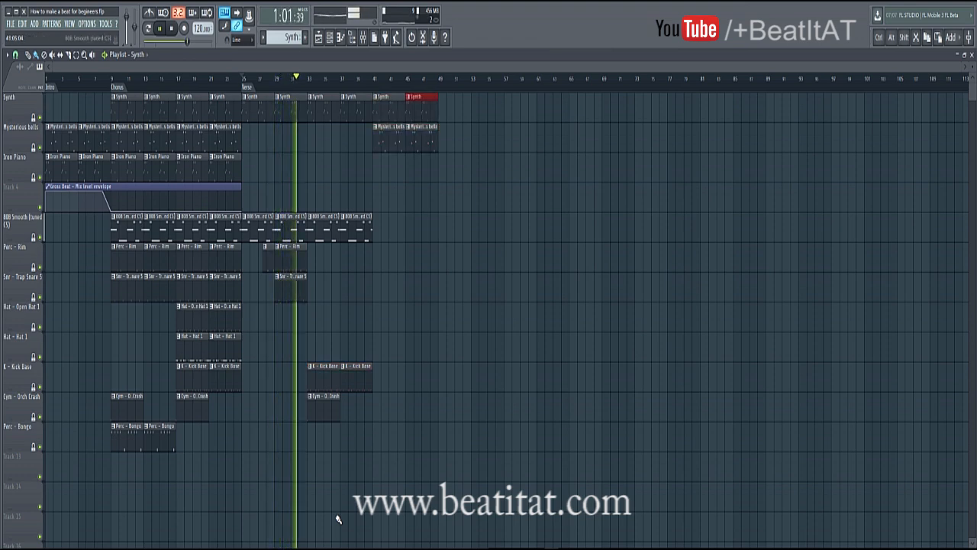
Add Perc - Rim clips at bars 41 and 45, and Snr - Trap Snare 5 clips at bars 34, 37, 41 and 45.
left_click(377, 258)
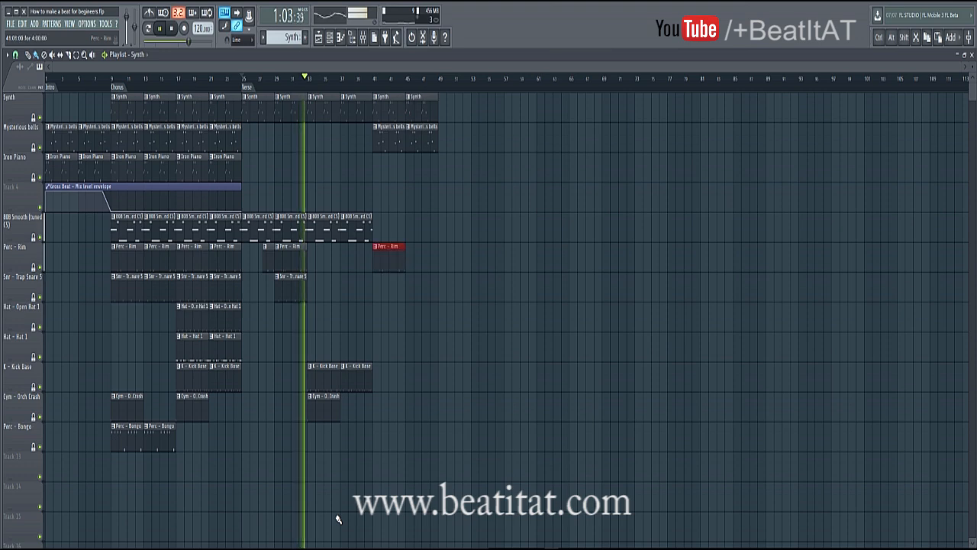
left_click(410, 258)
left_click(377, 288)
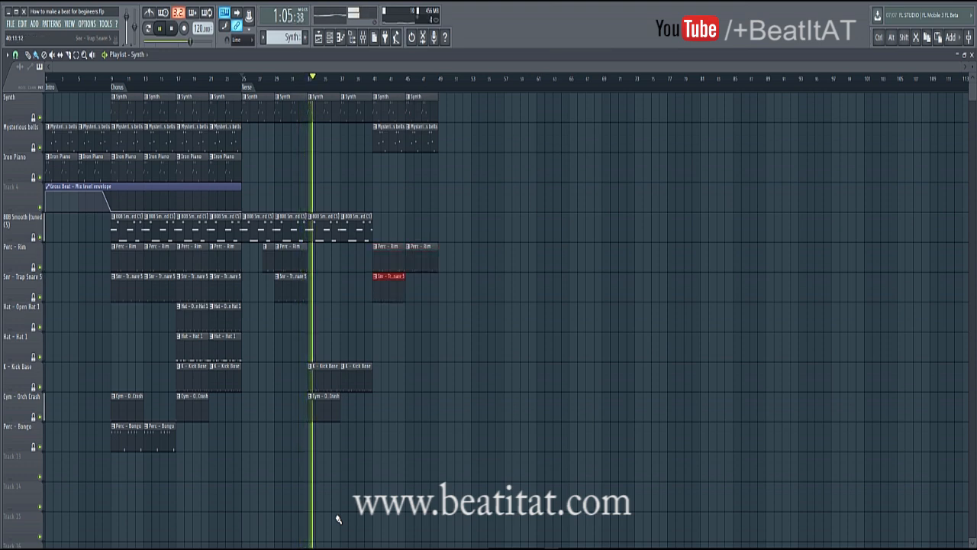
left_click(408, 288)
left_click_drag(312, 287, 348, 288)
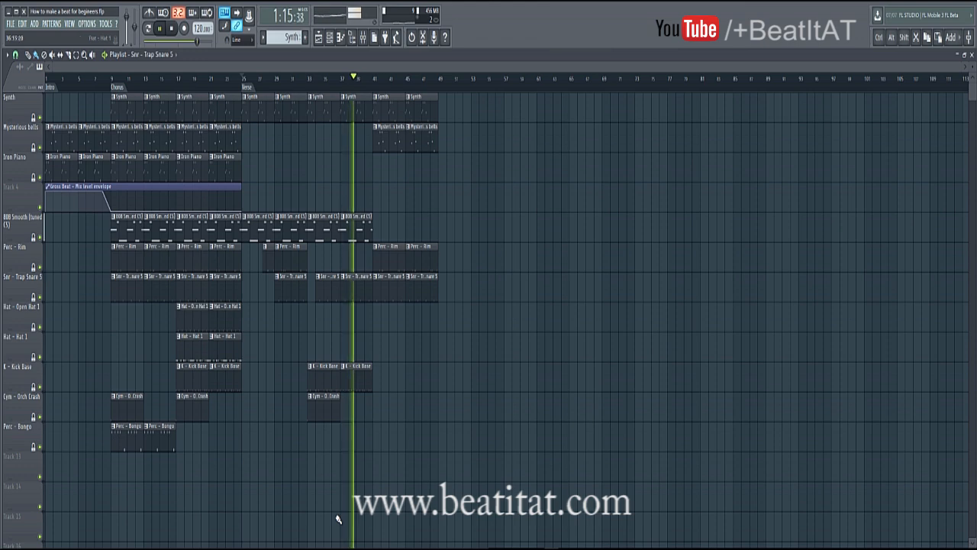
Add Hat - Open Hat 1 clips at bars 41 and 45, Cym - Orch Crash at bar 41, and K - Kick Base clips at bars 42 and 45.
left_click_drag(377, 317, 413, 318)
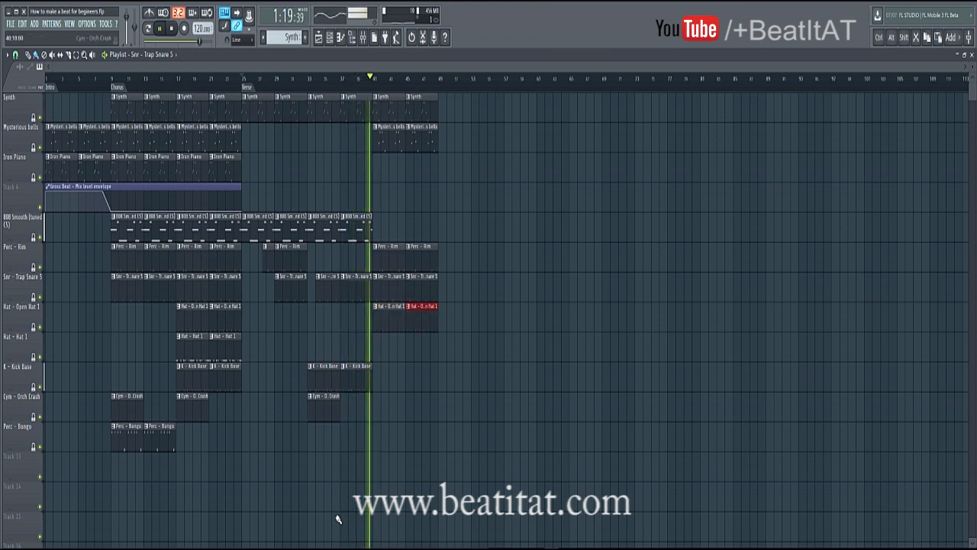
left_click(376, 408)
mouse_move(378, 377)
left_mouse_down()
mouse_move(414, 377)
mouse_move(384, 377)
left_mouse_up()
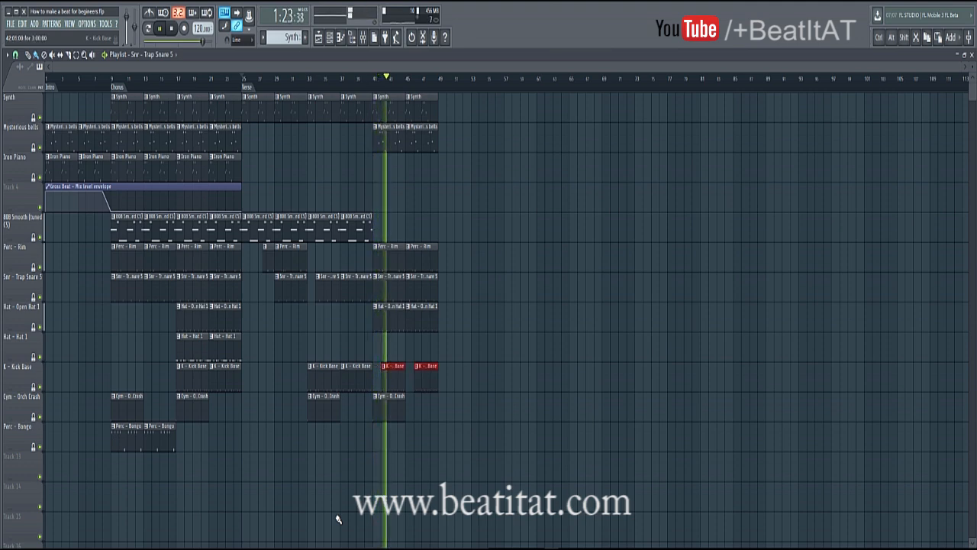
key("ctrl+d")
left_click_drag(416, 378, 407, 378)
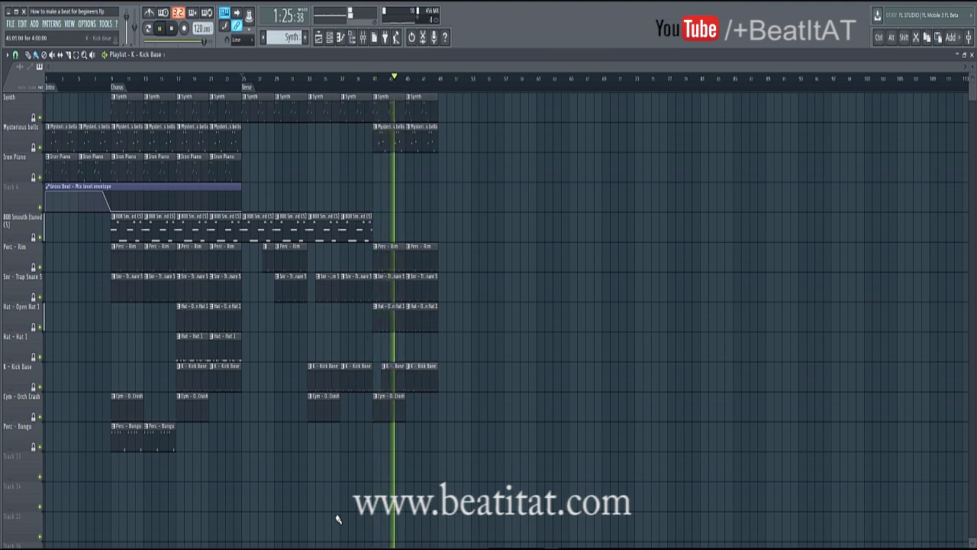
Review the notes of the Mysterious bells pattern in the piano roll and return to the playlist.
double_click(387, 141)
scroll(382, 165, "down", 4)
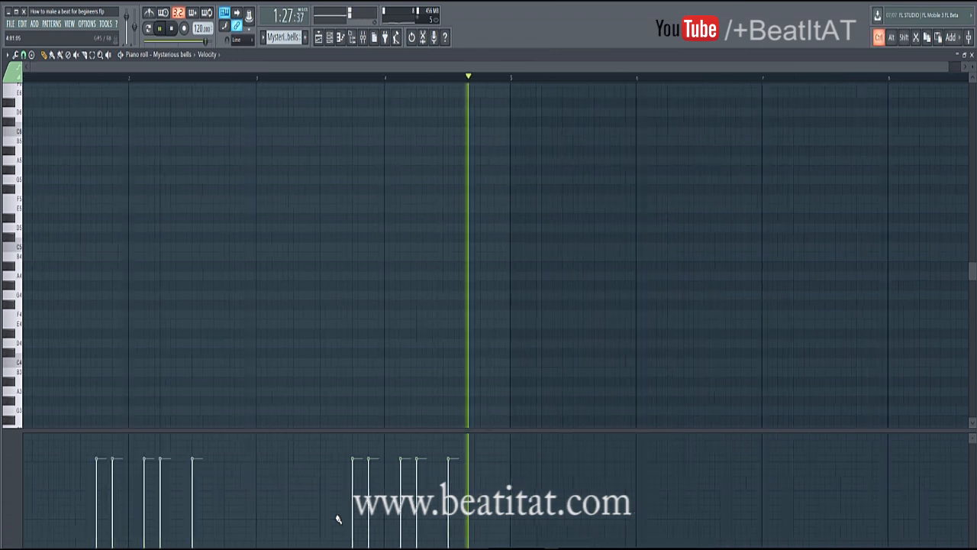
scroll(382, 164, "up", 4)
scroll(489, 252, "up", 3)
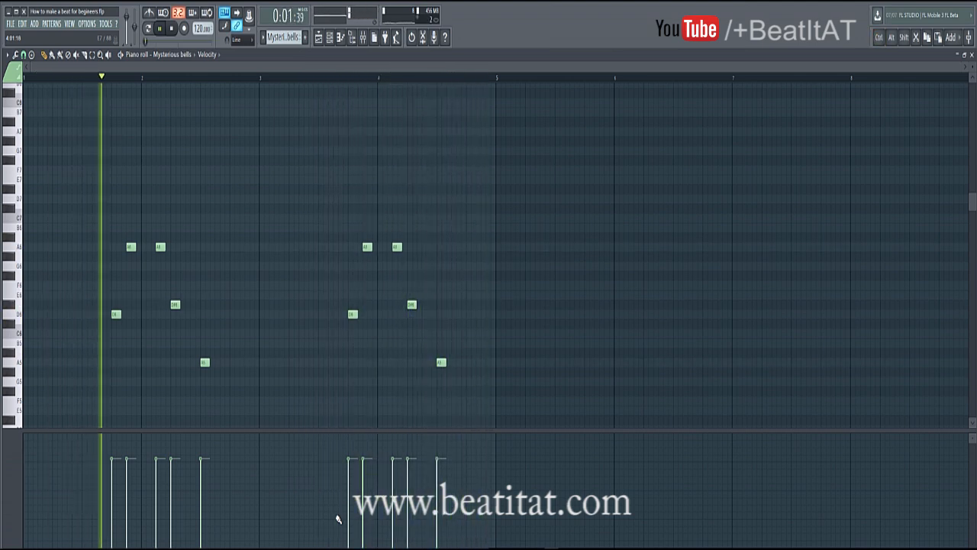
key("Escape")
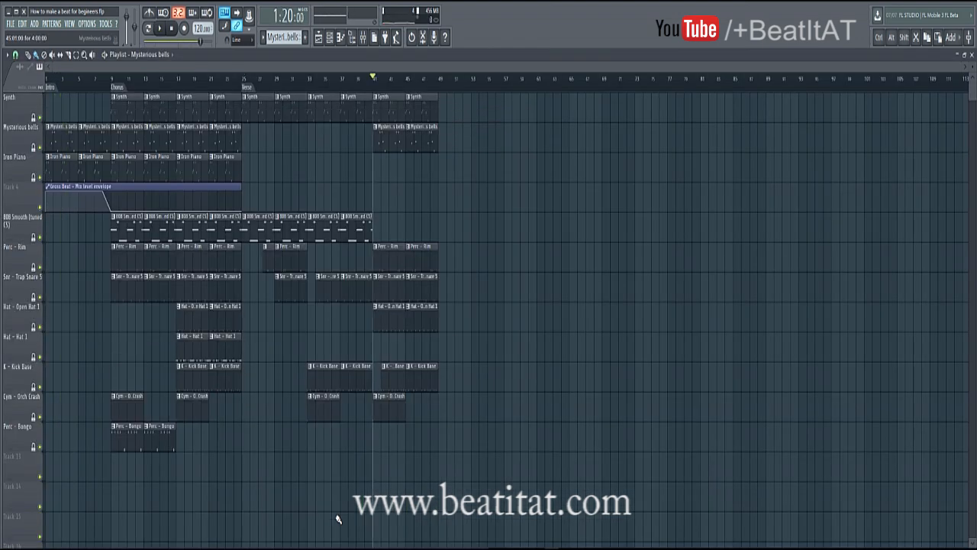
Add an 808 Smooth clip in the last four bars and trim it to two bars starting at bar 46 during playback.
key("space")
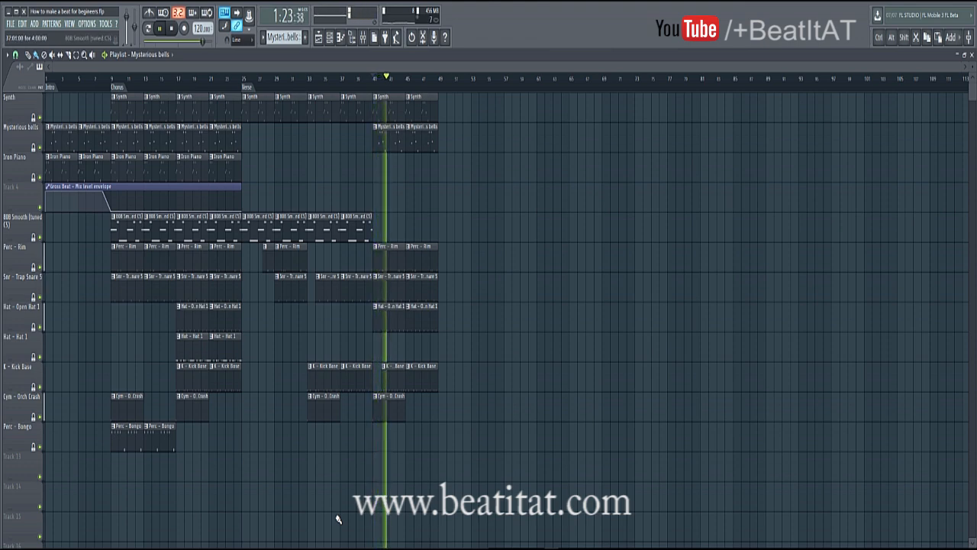
left_click(410, 228)
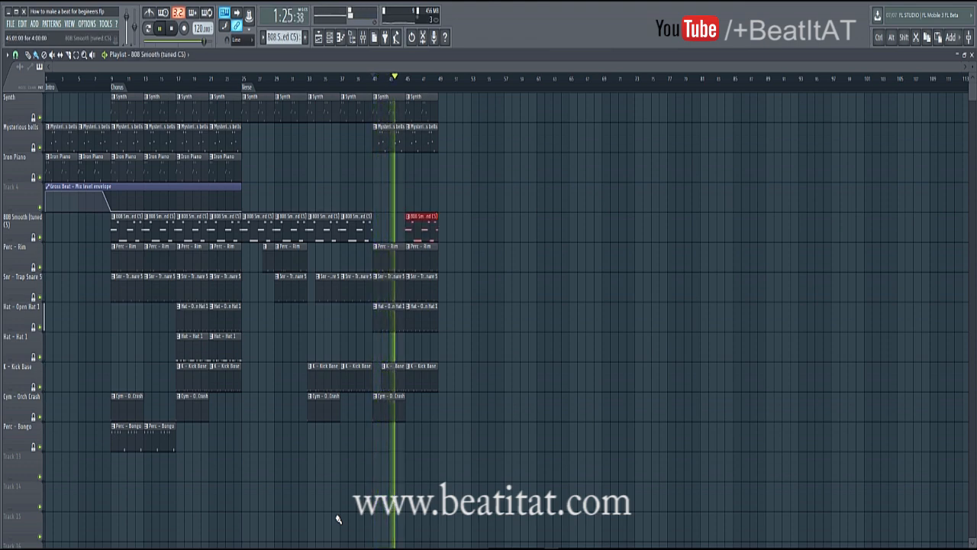
left_click_drag(407, 228, 415, 229)
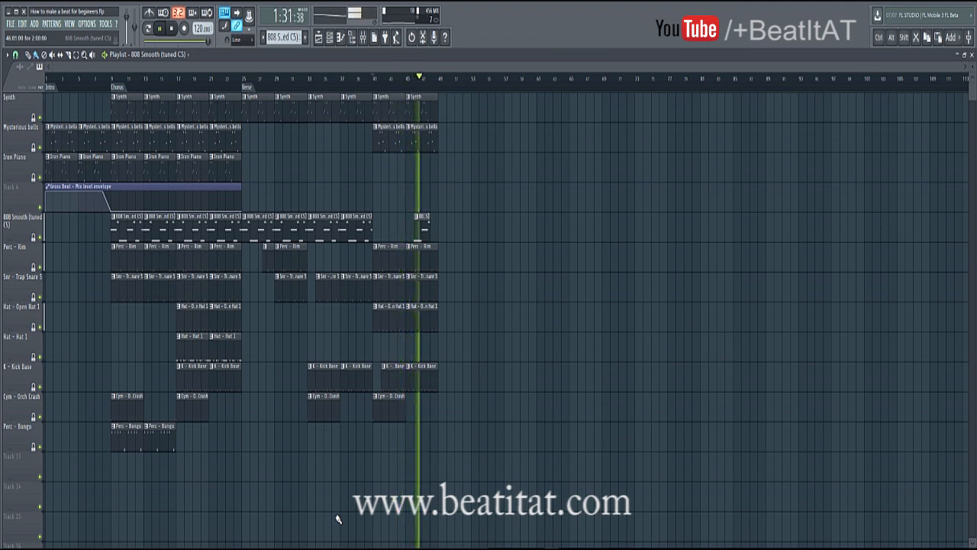
scroll(338, 519, "up", 3)
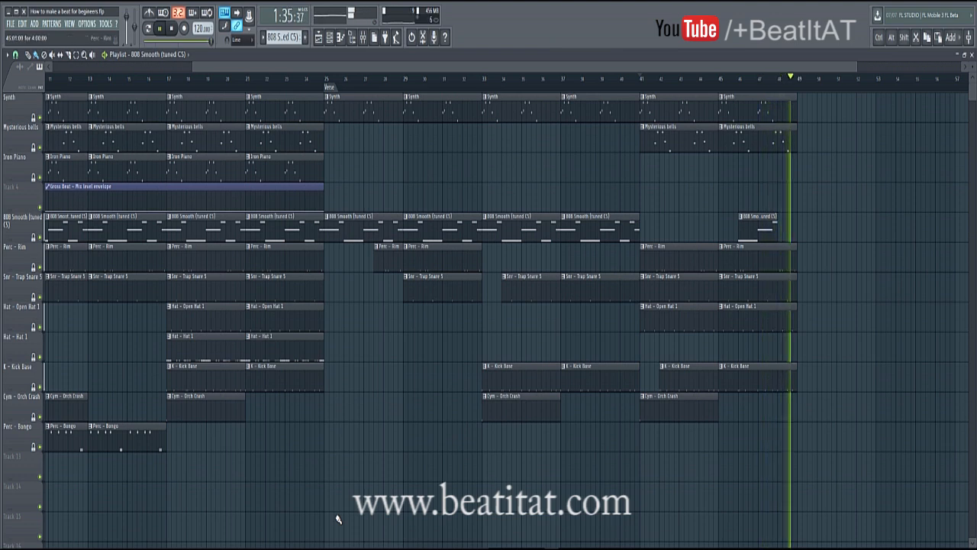
scroll(339, 519, "down", 3)
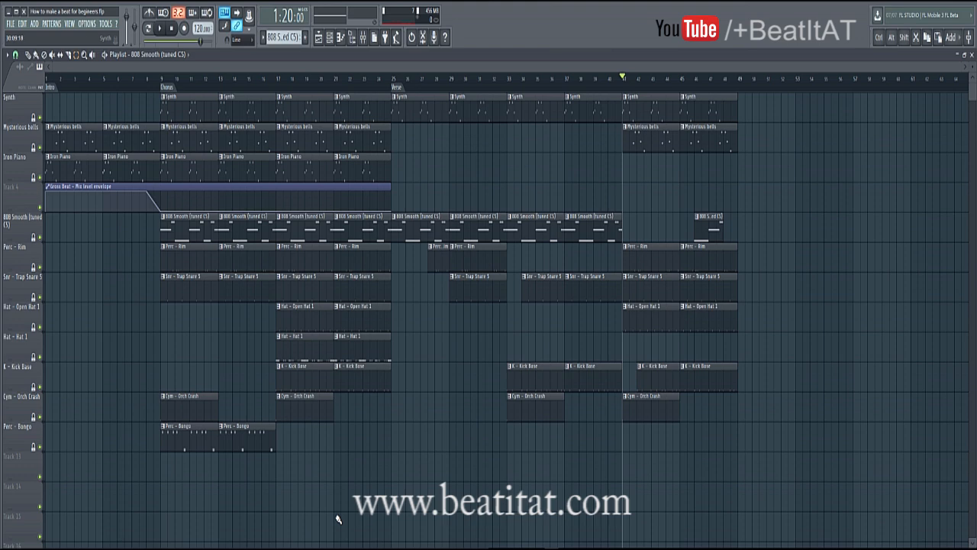
mouse_move(640, 100)
left_mouse_down()
mouse_move(665, 113)
mouse_move(725, 378)
left_mouse_up()
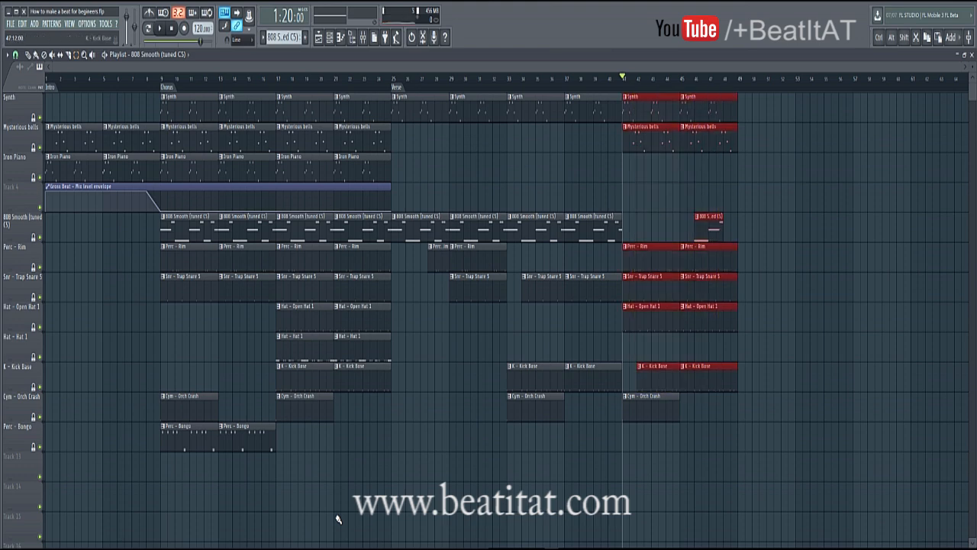
key("ctrl+d")
scroll(608, 77, "right", 5)
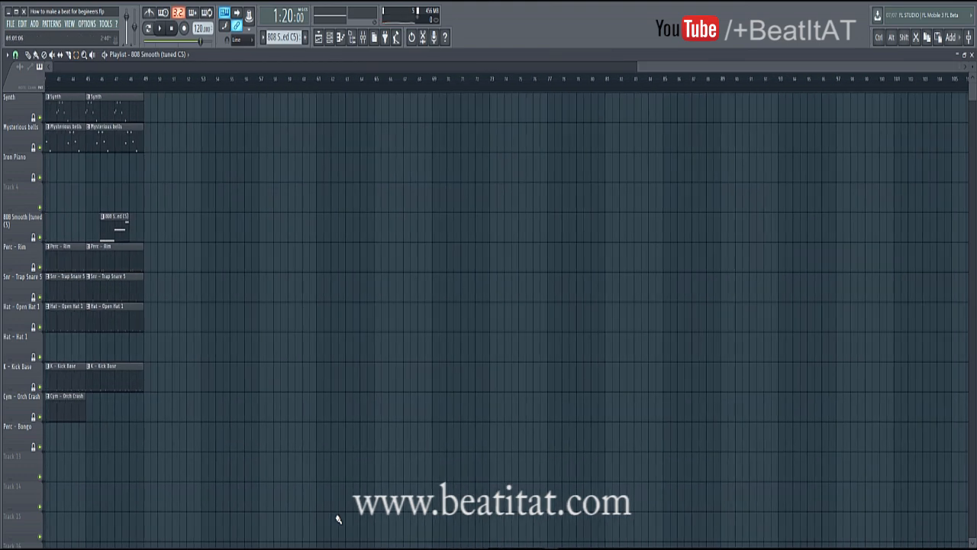
left_click_drag(639, 67, 52, 67)
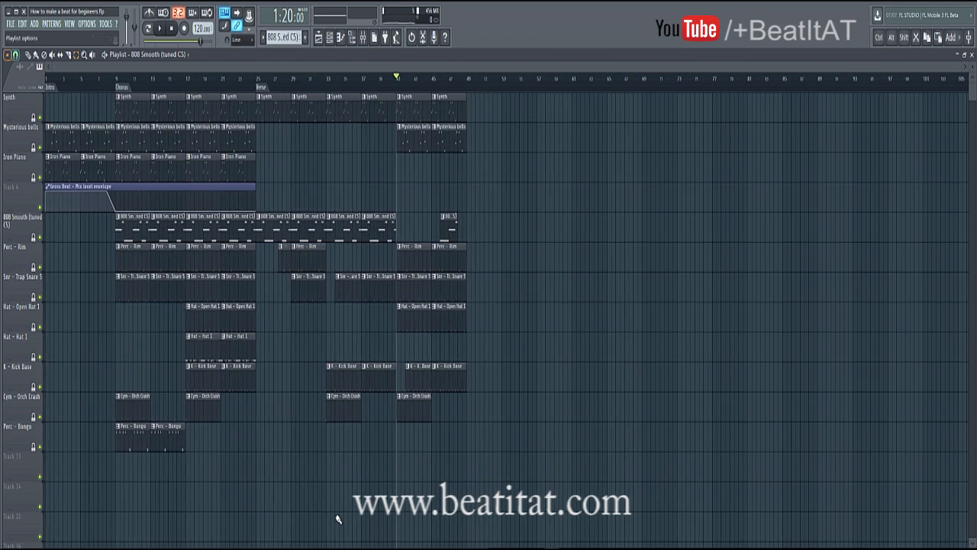
Set the playlist snap to Bar and duplicate all clips from bars 41 to 48 into bars 49 to 56.
left_click(7, 55)
mouse_move(30, 108)
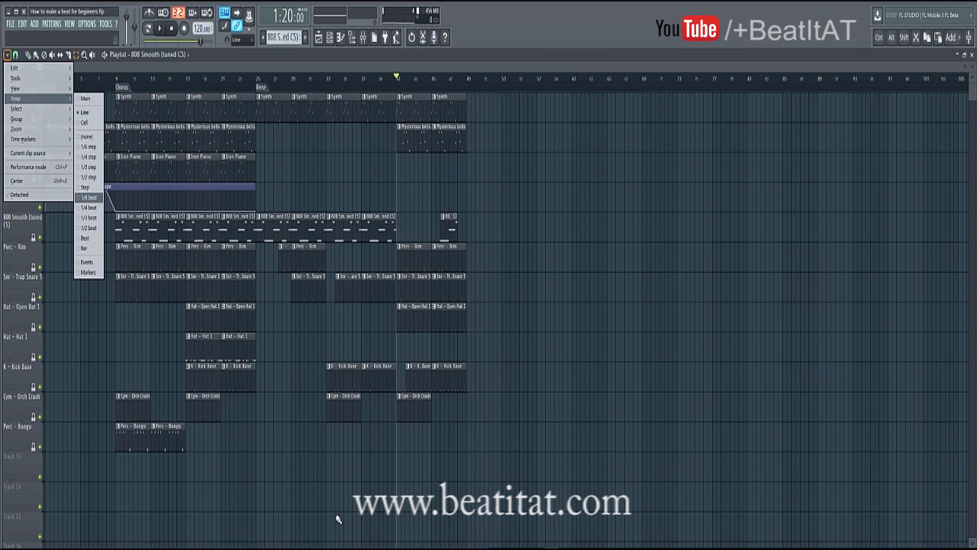
left_click(86, 248)
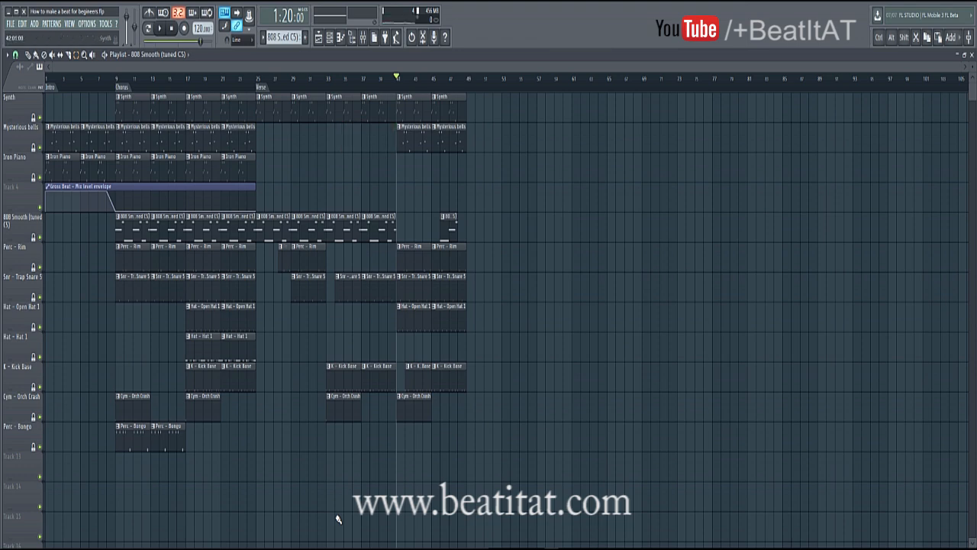
left_click_drag(403, 95, 449, 541)
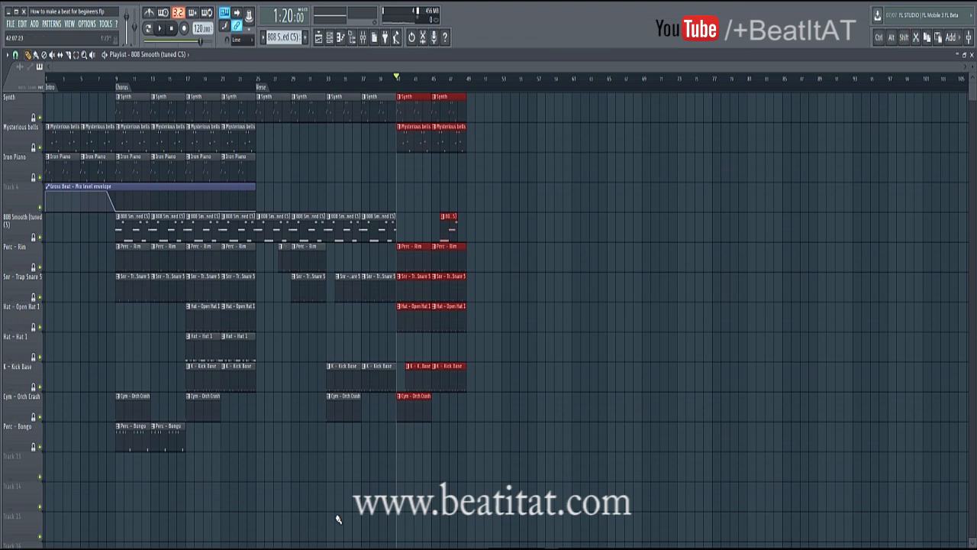
key("ctrl+b")
key("ctrl+b")
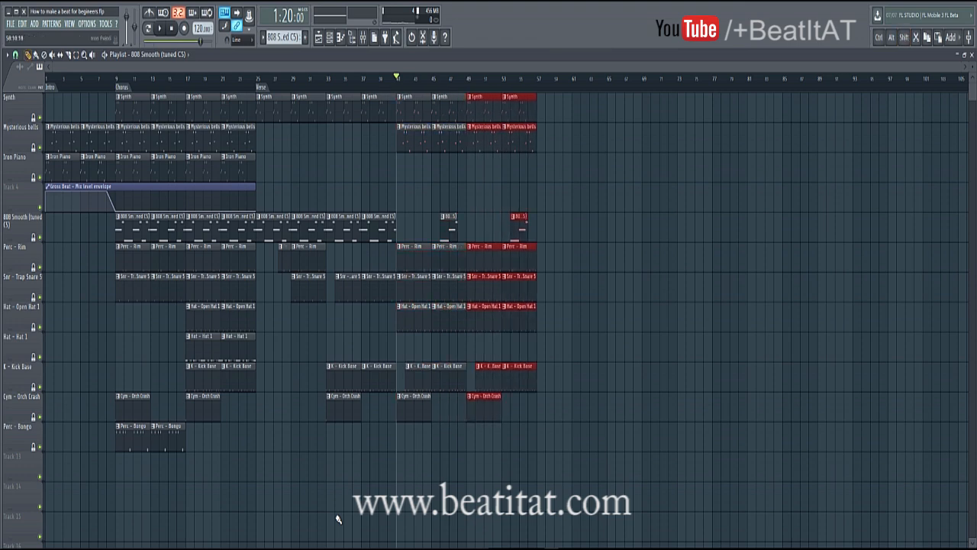
Fill bars 49 to 56 with two full 808 Smooth clips and delete the Hat - Open Hat 1 clips at bars 49 and 53.
key("ctrl+d")
mouse_move(499, 228)
left_mouse_down()
mouse_move(473, 228)
mouse_move(518, 222)
left_mouse_up()
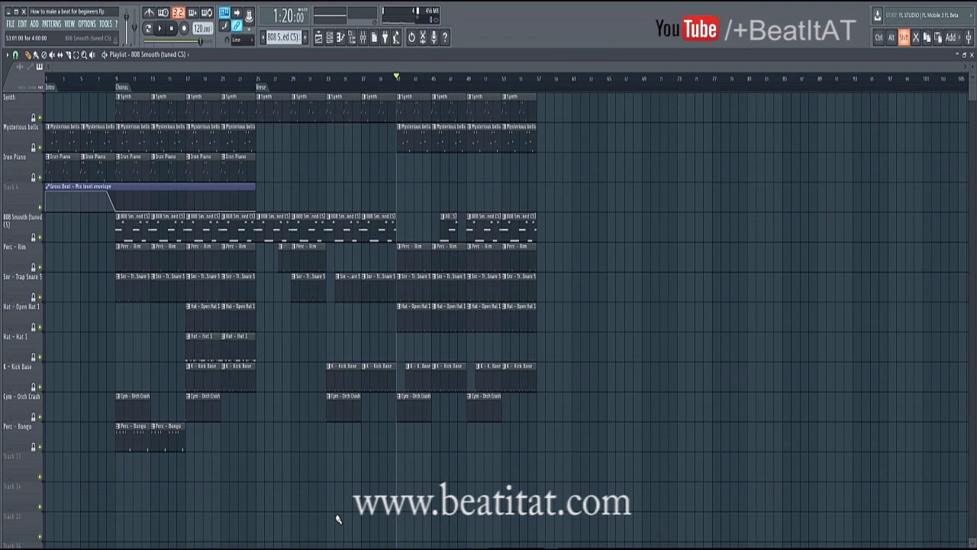
right_click(520, 317)
right_click(483, 317)
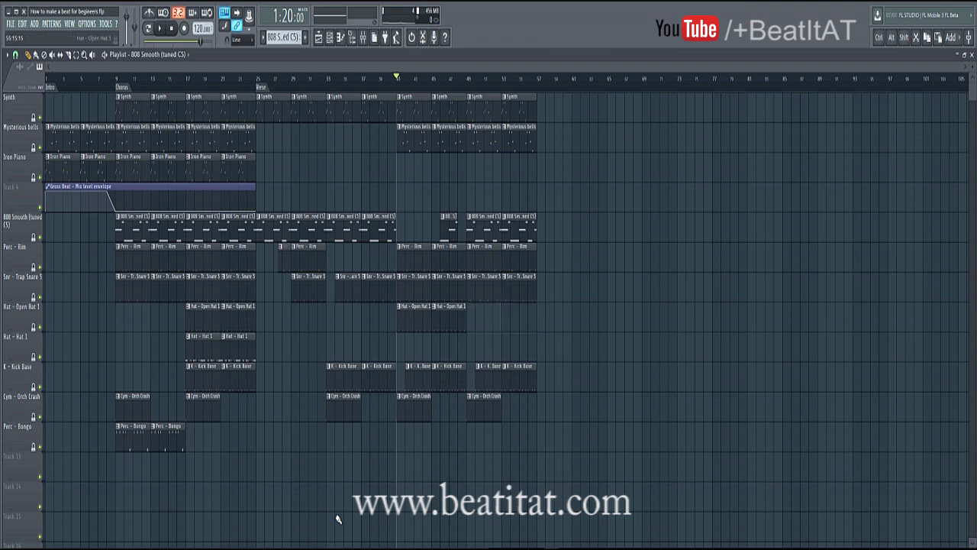
Add a Perc - Bongo clip at bar 53 and replace the last 808 Smooth clip with one trimmed to start at bar 54.
scroll(416, 317, "right", 3)
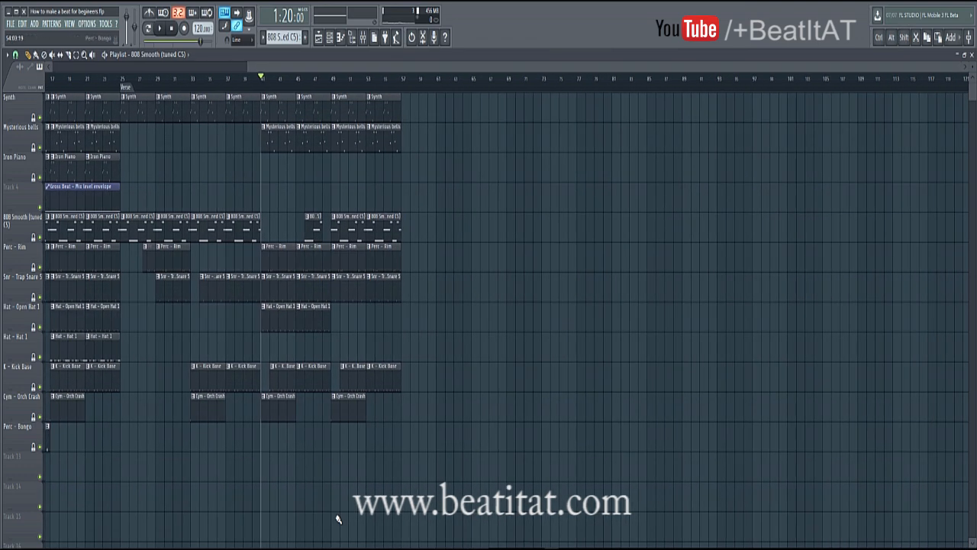
right_click(383, 228)
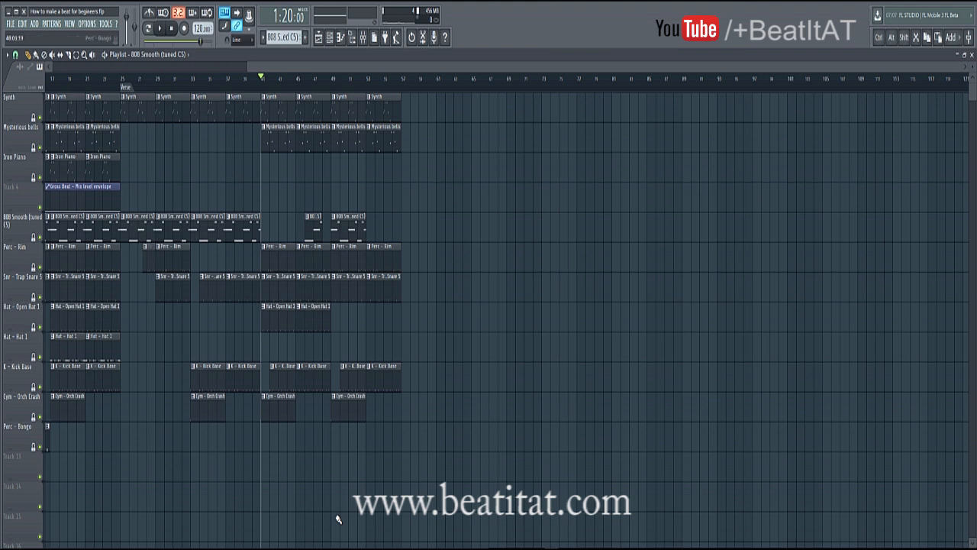
left_click(374, 436)
key("space")
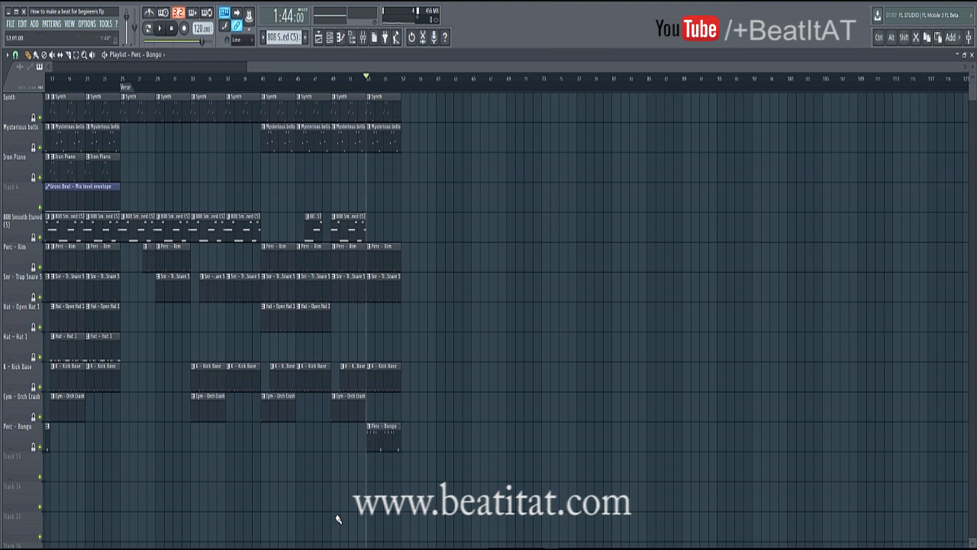
left_click(382, 228)
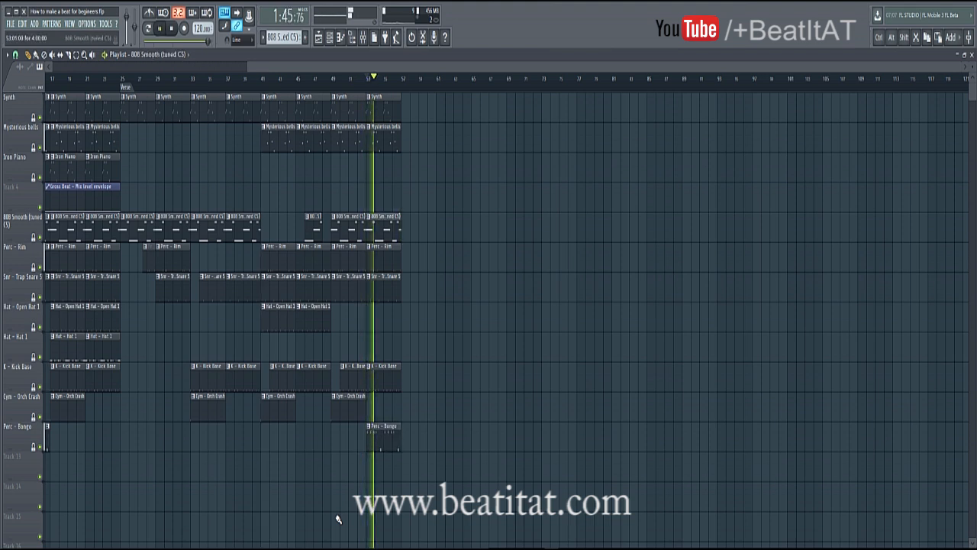
left_click_drag(368, 229, 376, 229)
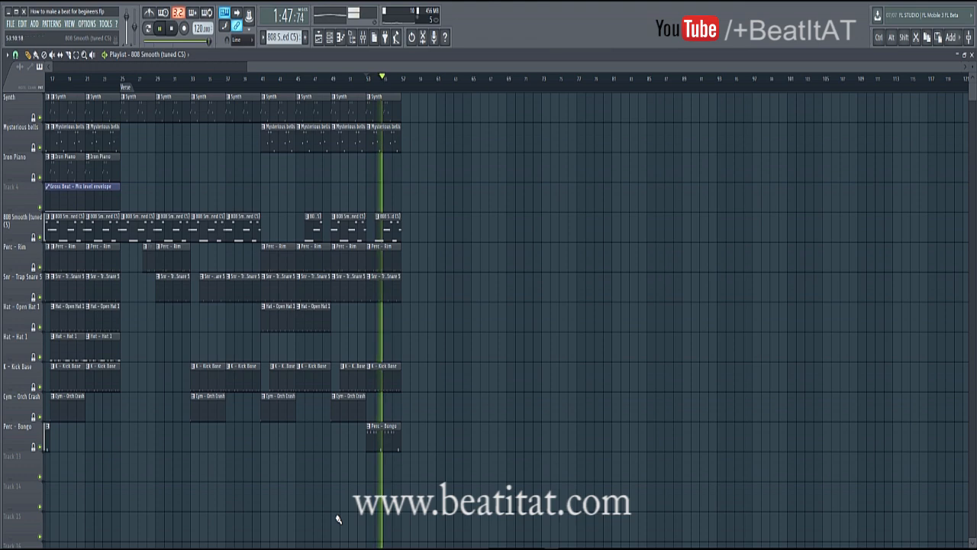
Delete the Mysterious bells clips at bars 49 and 53 and shorten the last 808 Smooth clip to end at bar 56.
right_click(349, 139)
right_click(383, 139)
scroll(339, 519, "up", 2)
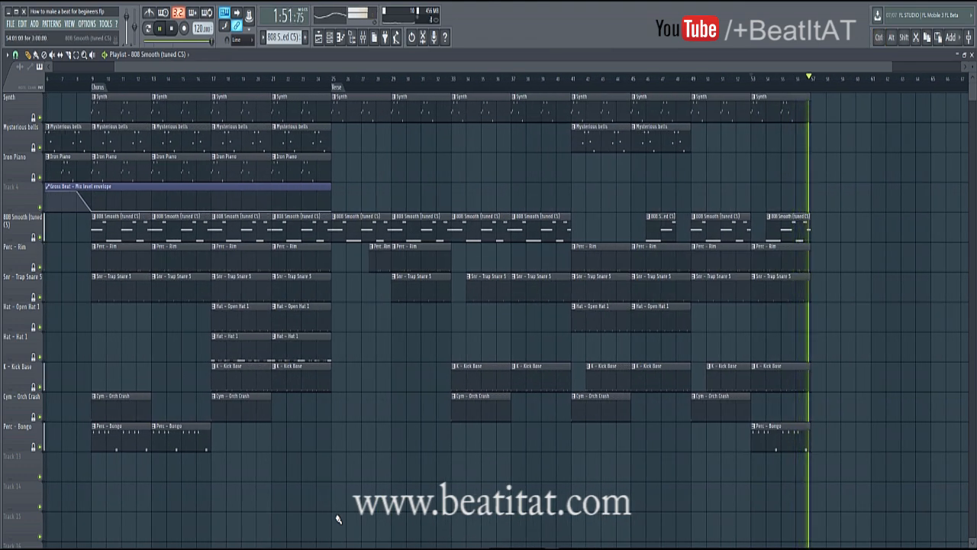
left_click_drag(809, 229, 795, 229)
key("space")
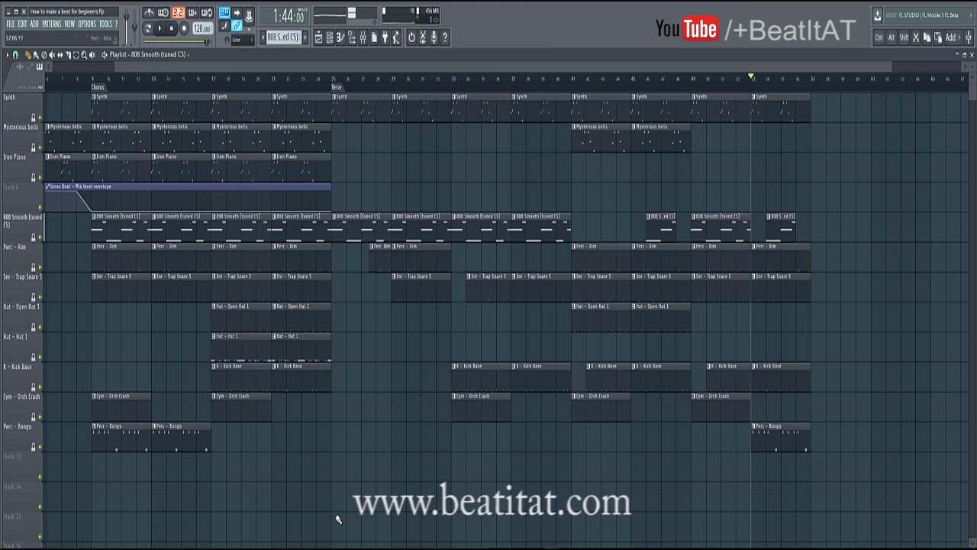
Delete the Perc - Rim clips at bars 49 and 53 and the K - Kick Base clips at bars 50 and 53, and play the section.
right_click(789, 259)
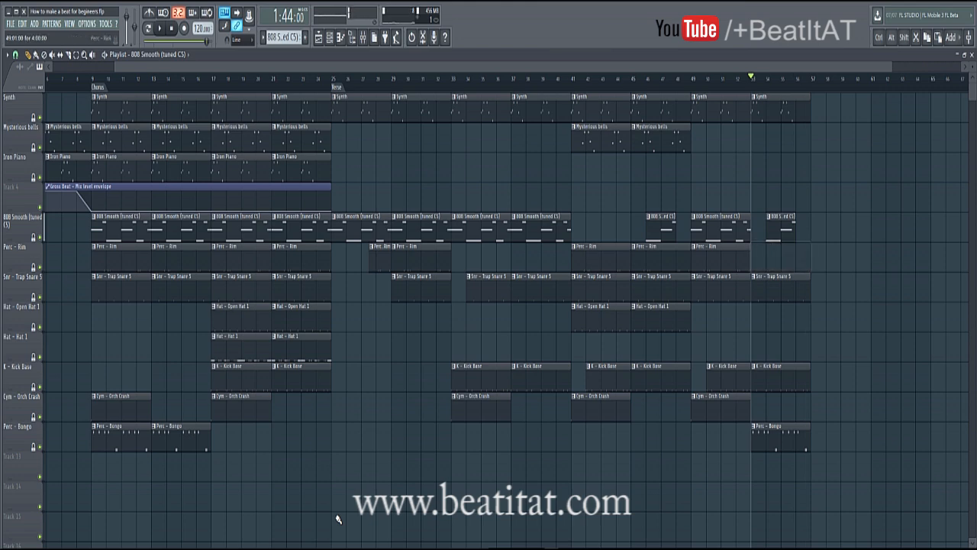
right_click(731, 260)
scroll(819, 378, "down", 2)
right_click(747, 378)
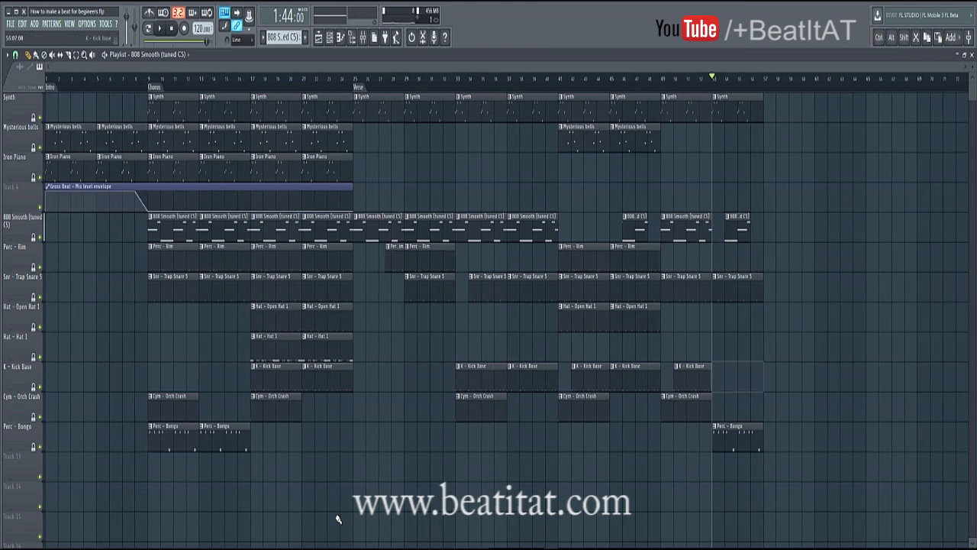
right_click(698, 378)
key("space")
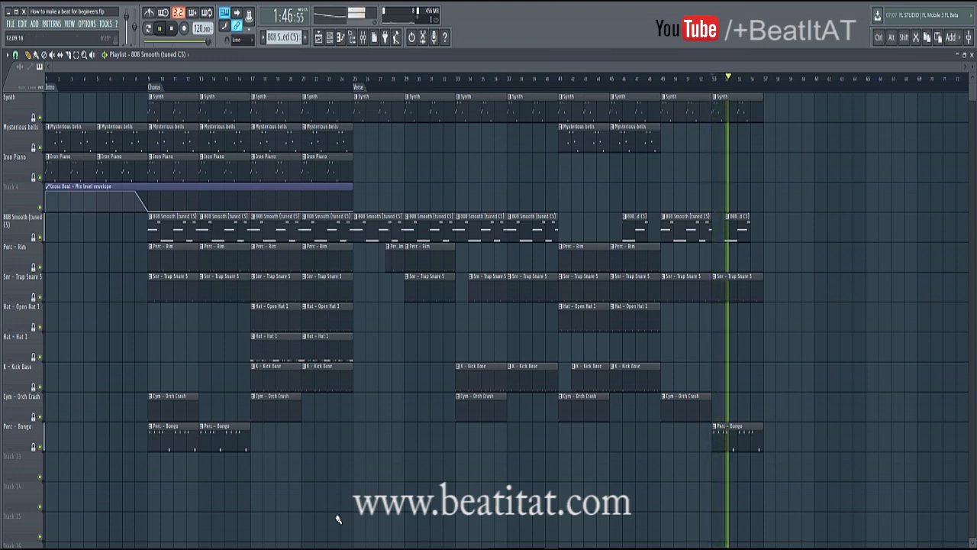
Copy all chorus pattern clips from bars 9 to 24, without the Gross Beat envelope, and paste them starting at bar 57.
left_click(158, 108, "shift")
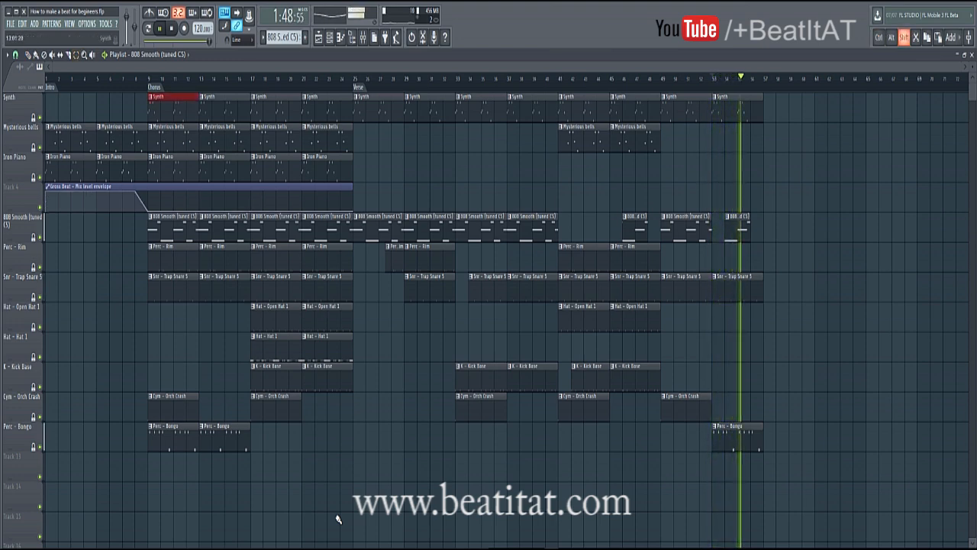
left_click_drag(210, 107, 324, 109)
left_click_drag(169, 138, 324, 168)
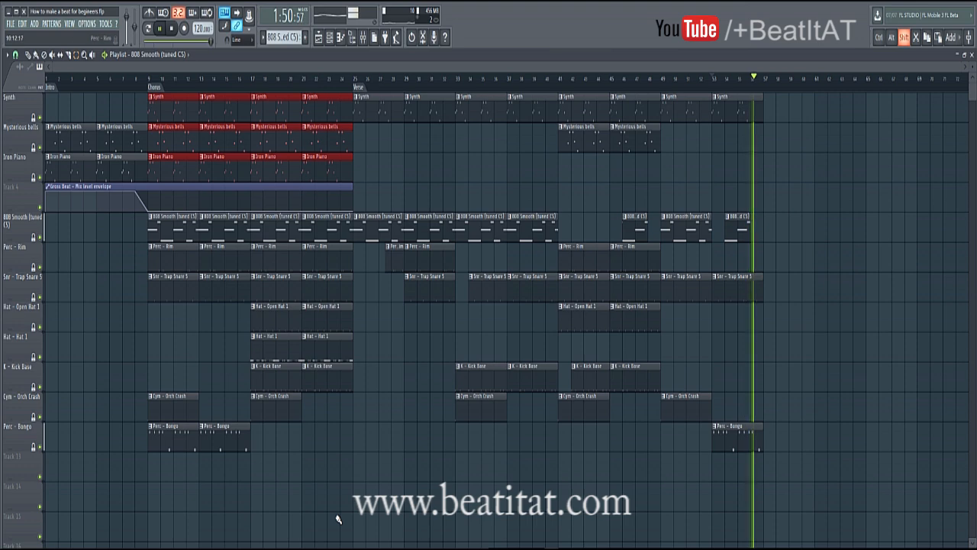
left_click_drag(173, 227, 349, 466)
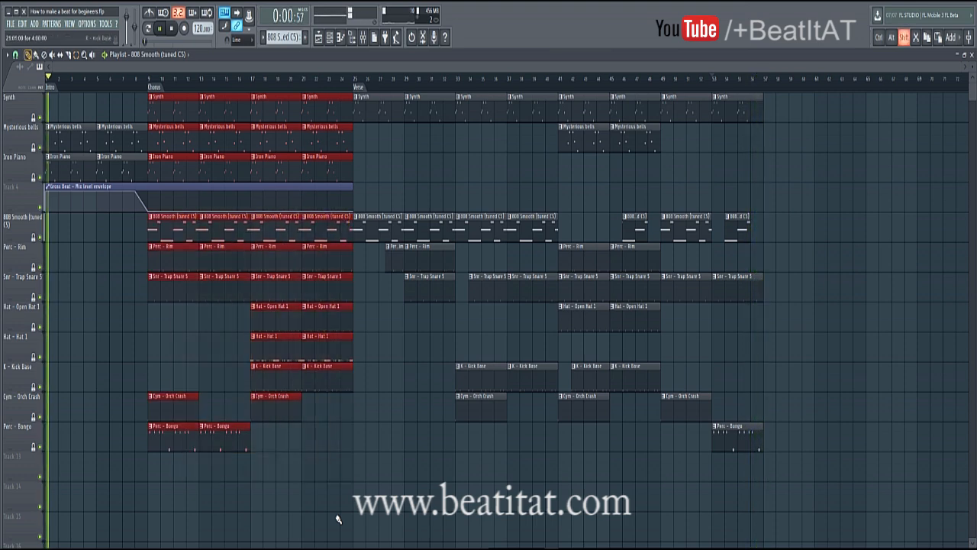
key("ctrl+c")
key("ctrl+v")
left_click_drag(701, 165, 778, 165)
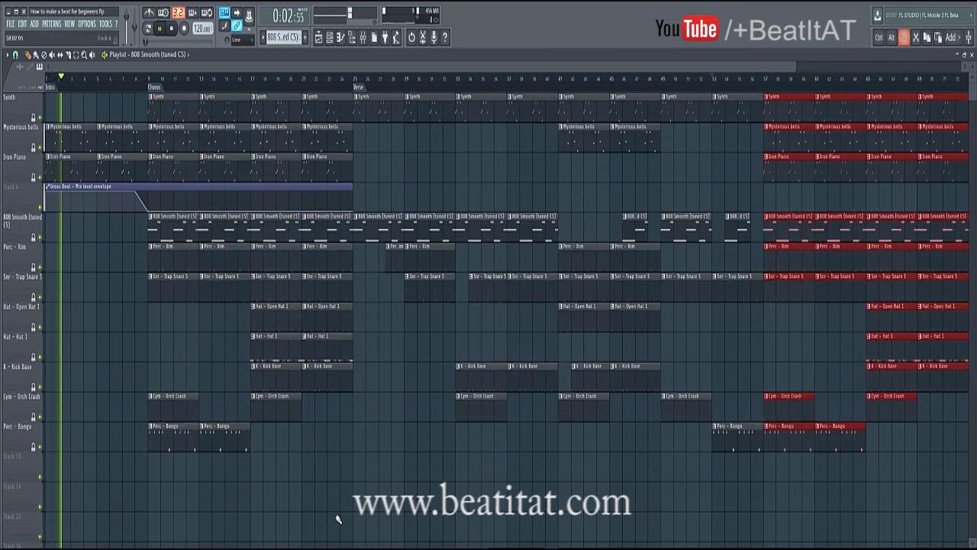
key("space")
scroll(503, 306, "right", 3)
scroll(338, 519, "right", 10)
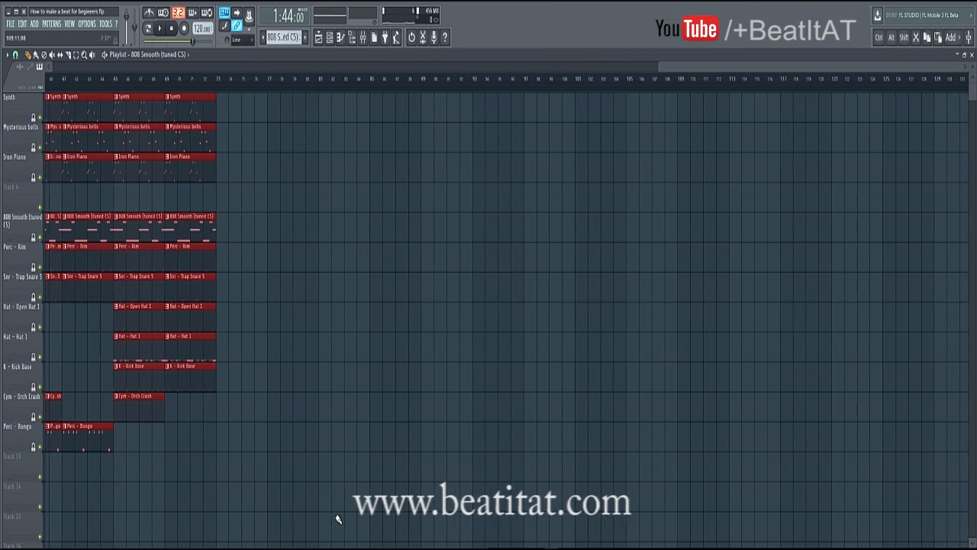
scroll(338, 519, "left", 10)
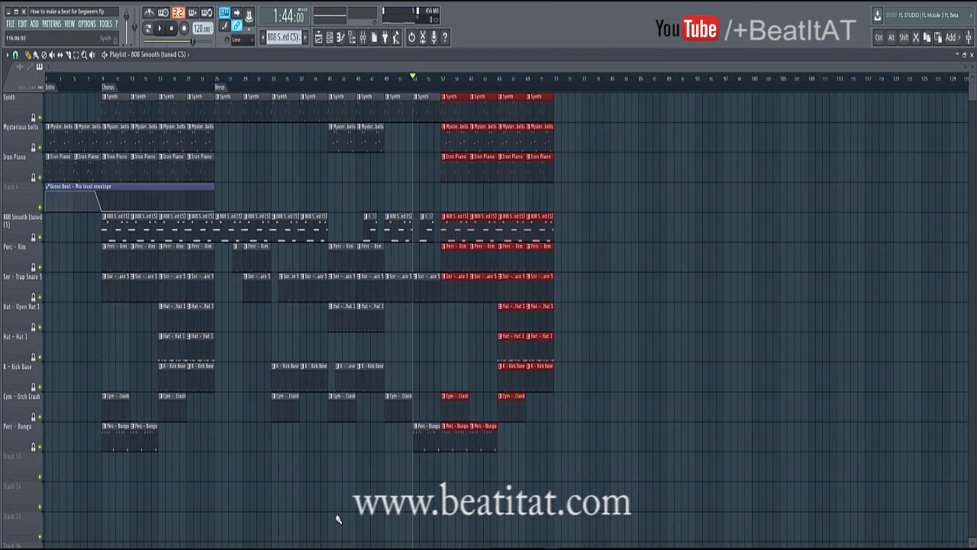
Add a time marker named Chorus at bar 57.
left_click(440, 78)
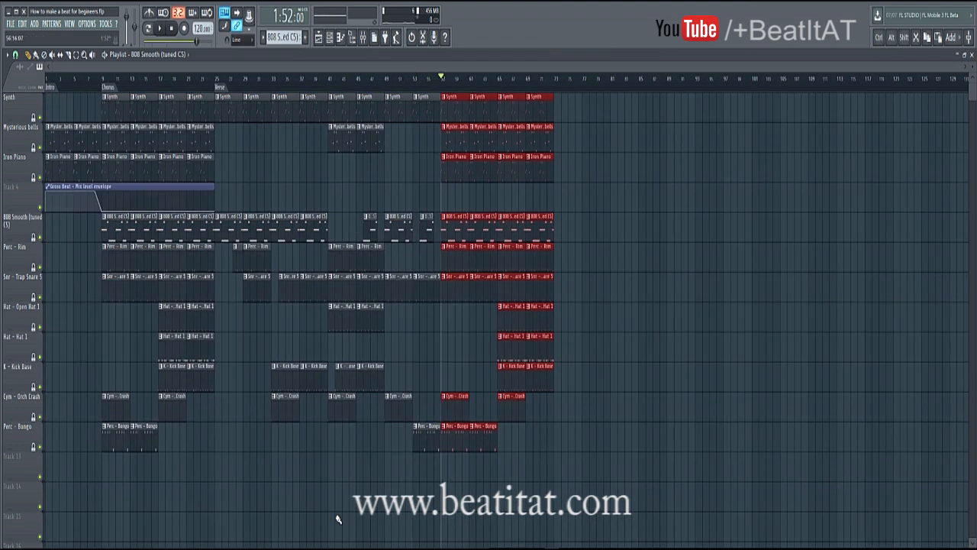
key("alt+t")
type("Chorus")
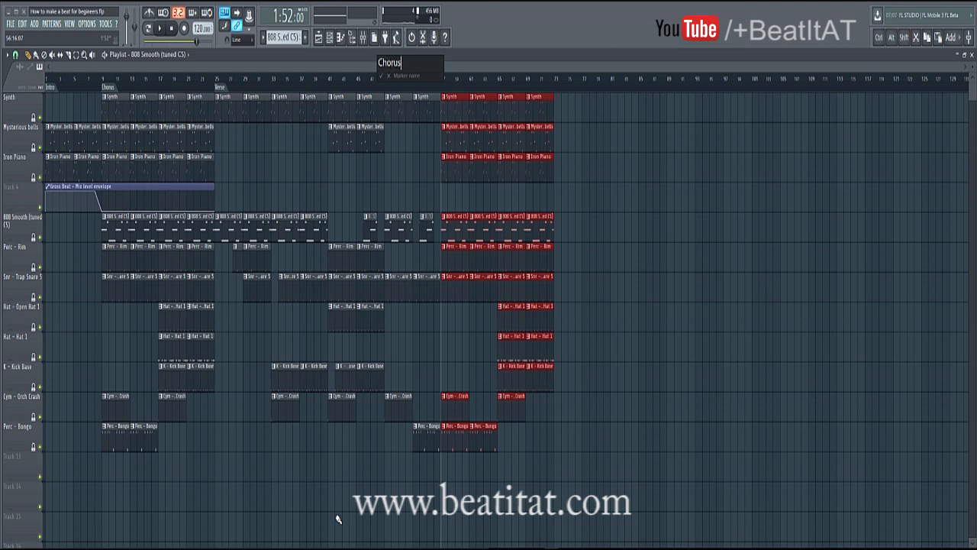
key("Return")
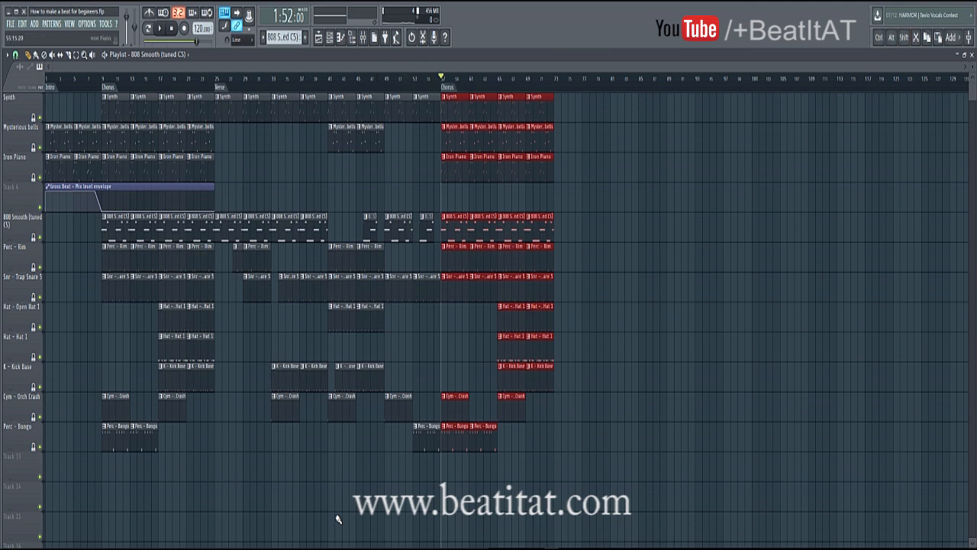
Deselect the clips, add a Cym - Orch Crash clip at bar 1, and reset the playback position to the song start.
left_click(371, 78)
key("ctrl+d")
left_click(385, 77)
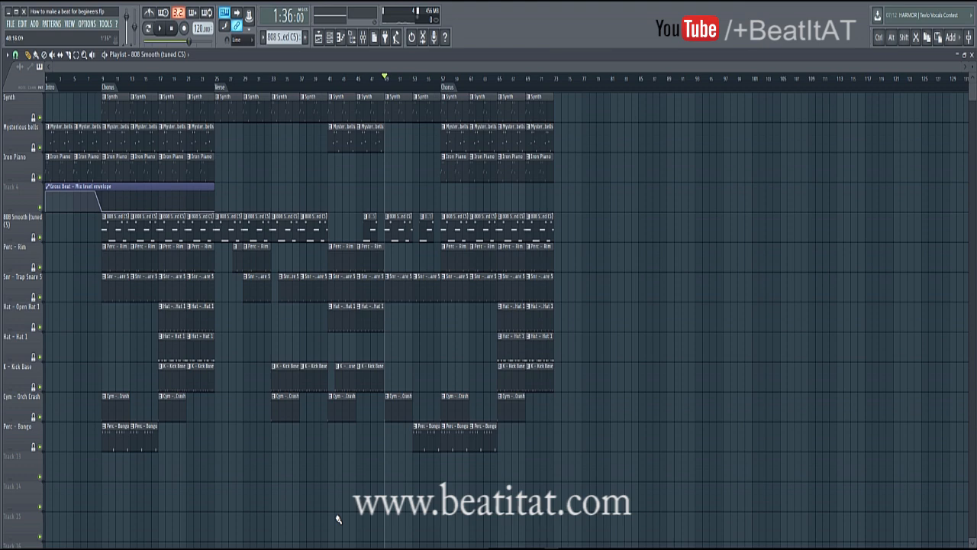
left_click_drag(222, 78, 215, 78)
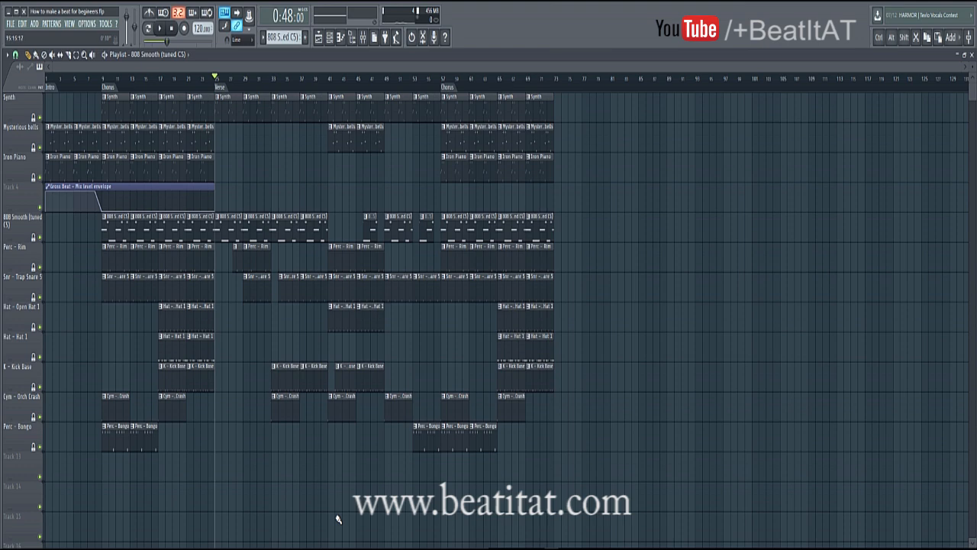
left_click_drag(151, 78, 102, 78)
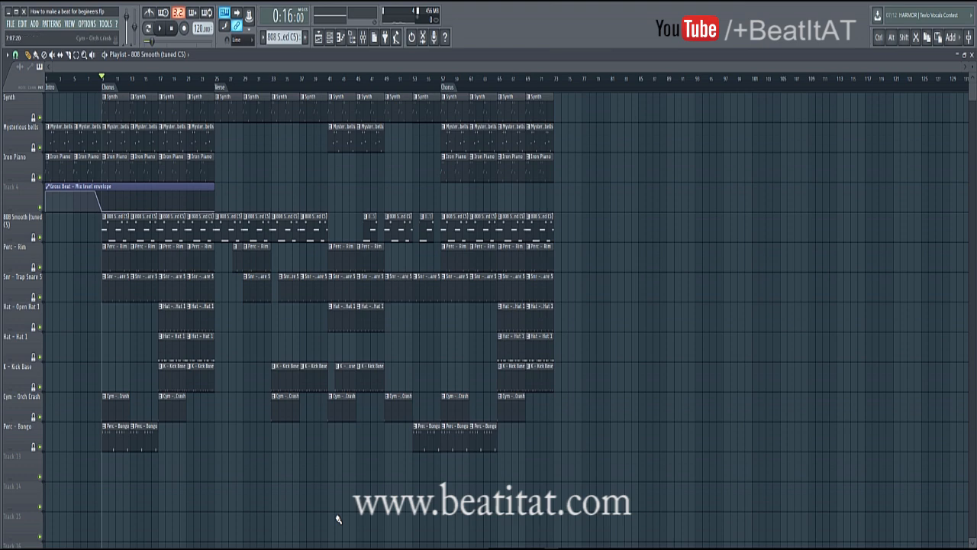
left_click(50, 404)
left_click(172, 28)
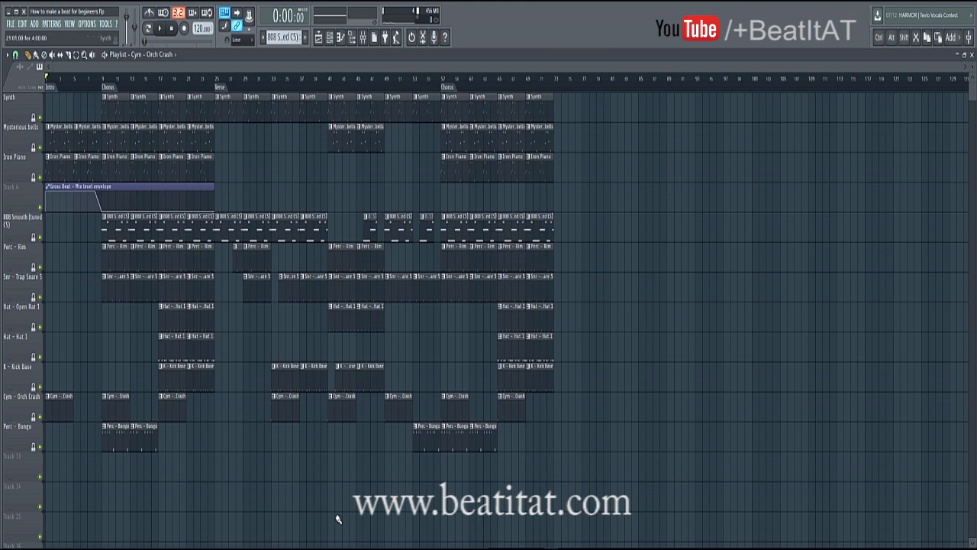
Add Hat - Hat 1 clips at bars 49 and 53, trim the second to end at bar 56, and play from the verse.
left_click_drag(265, 79, 214, 78)
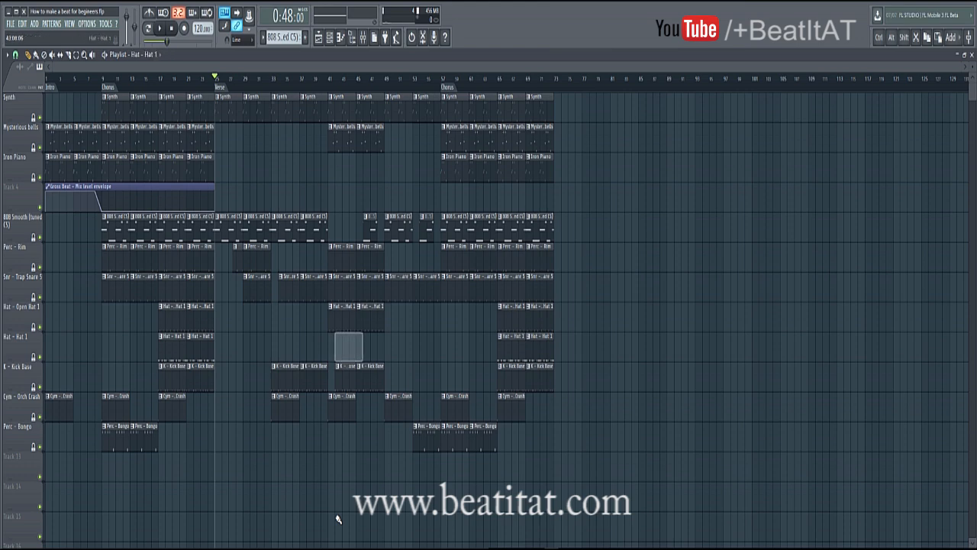
left_click(387, 348)
left_click(423, 348)
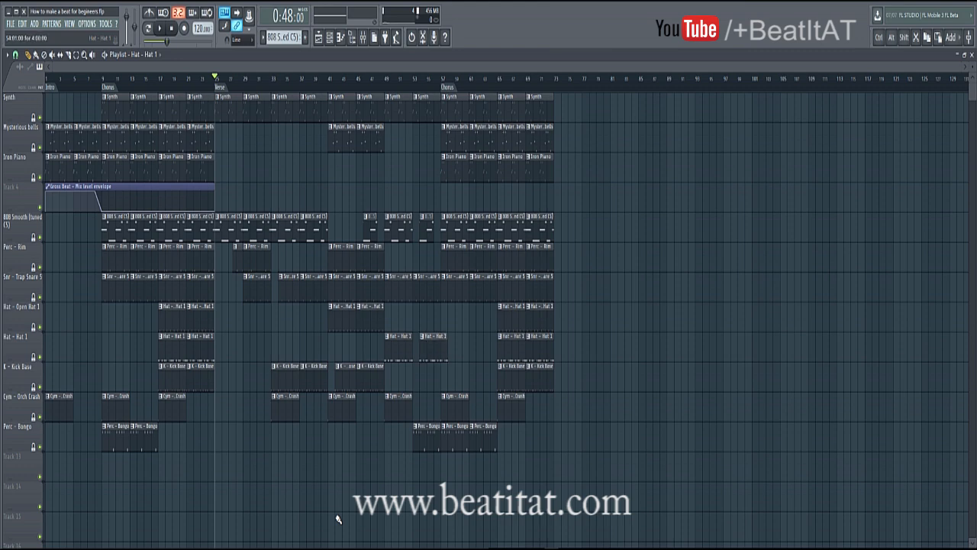
left_click_drag(423, 348, 416, 348)
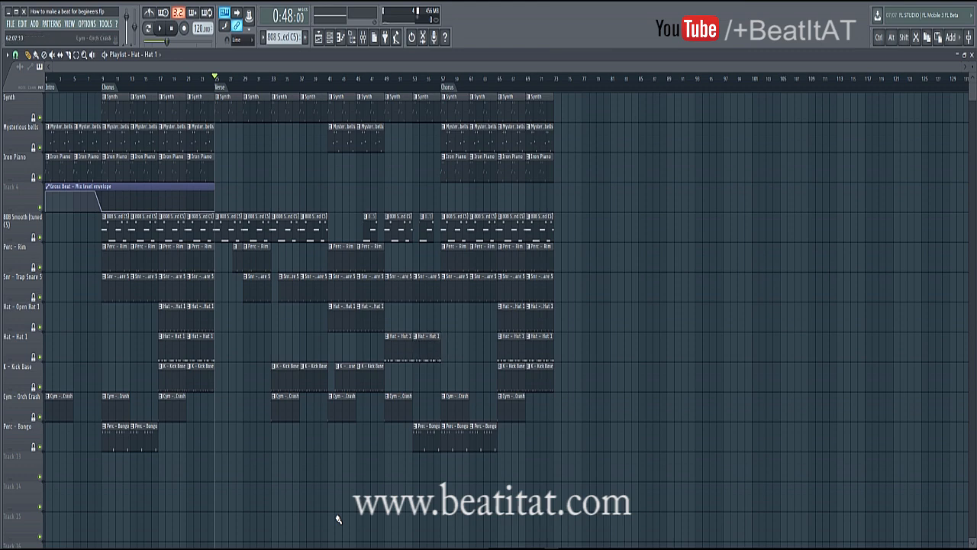
left_click_drag(439, 348, 433, 348)
key("space")
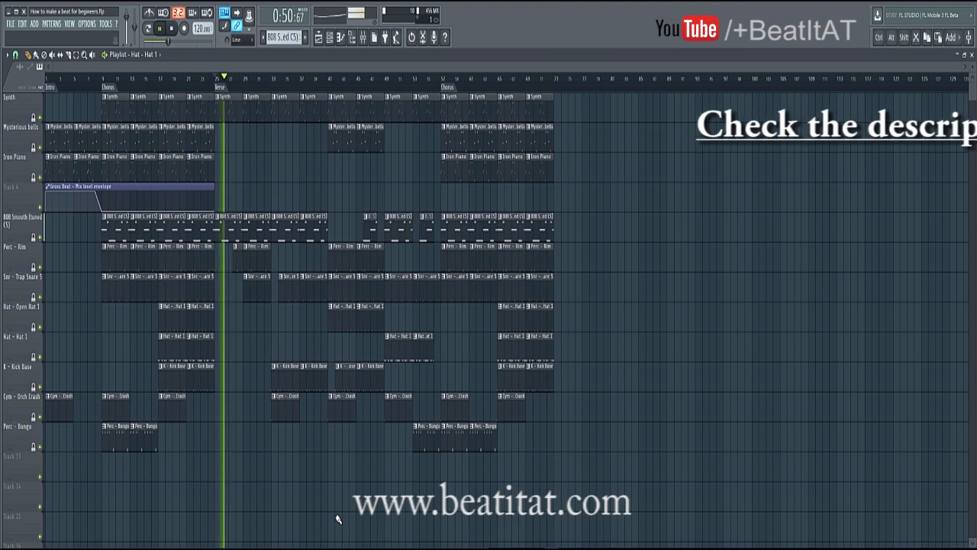
key("space")
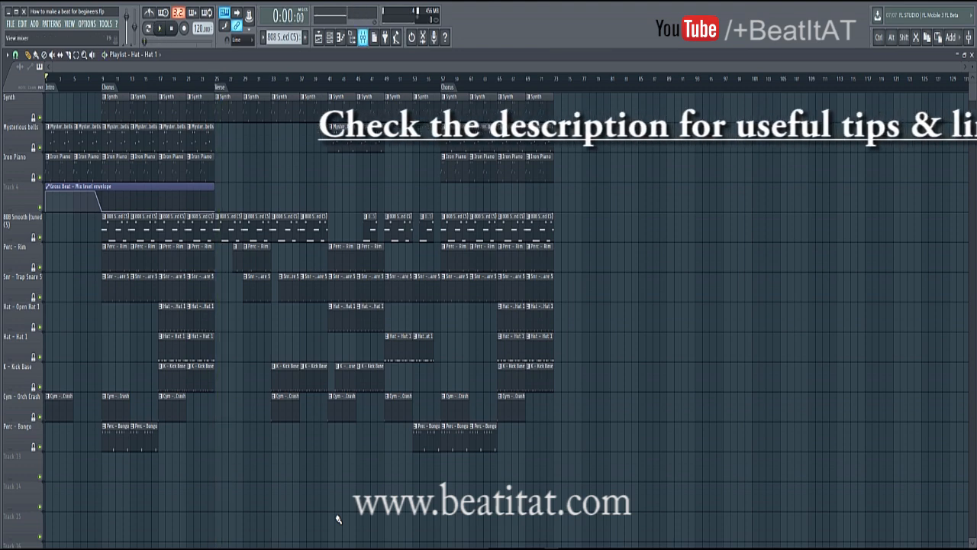
Inspect the master track in the mixer and return to the playlist.
key("F9")
left_click(456, 183)
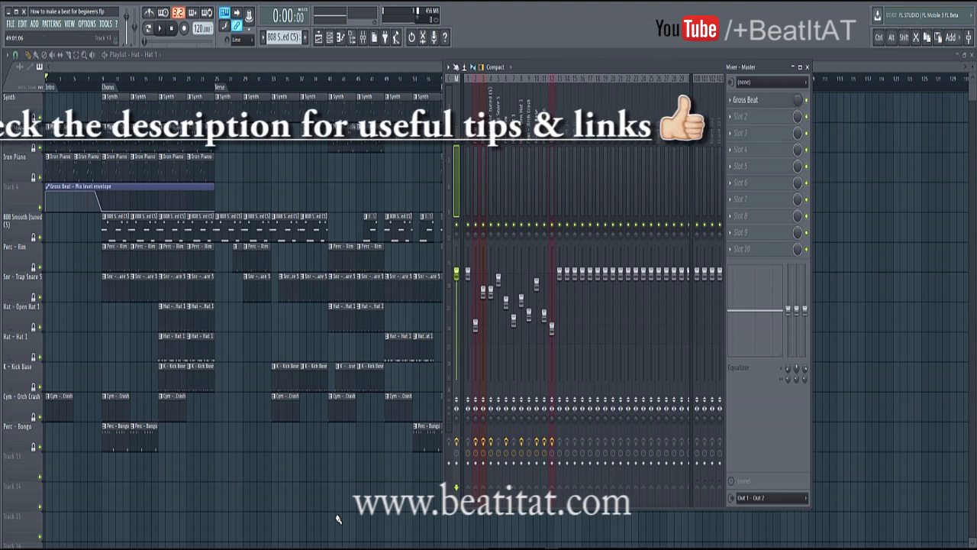
key("F9")
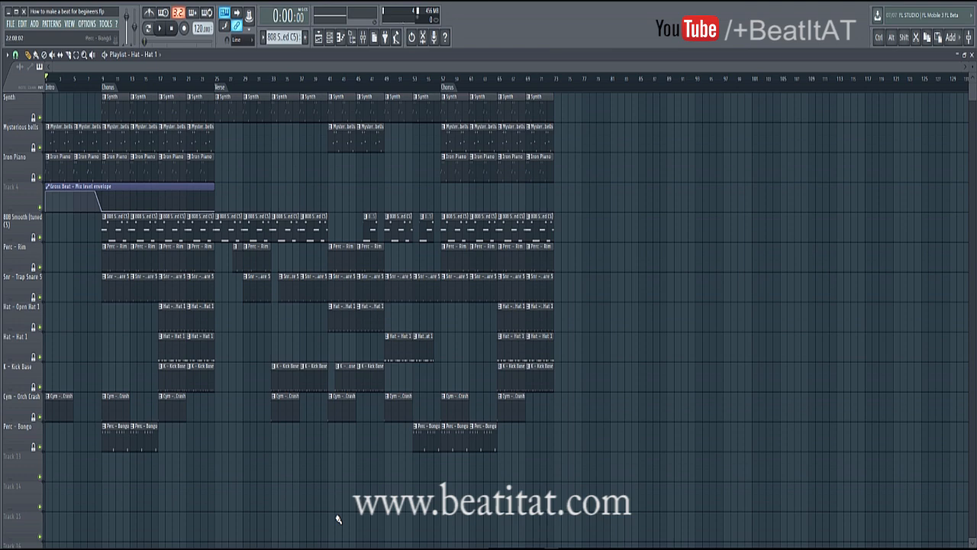
Play the song from the start and undo the deletion of the Mysterious bells clips at bars 41 and 45.
key("space")
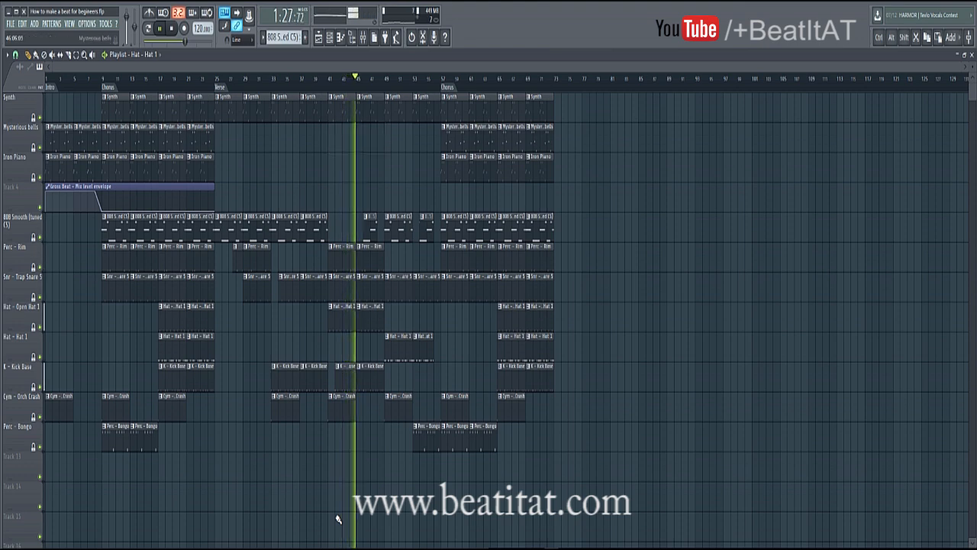
key("ctrl+z")
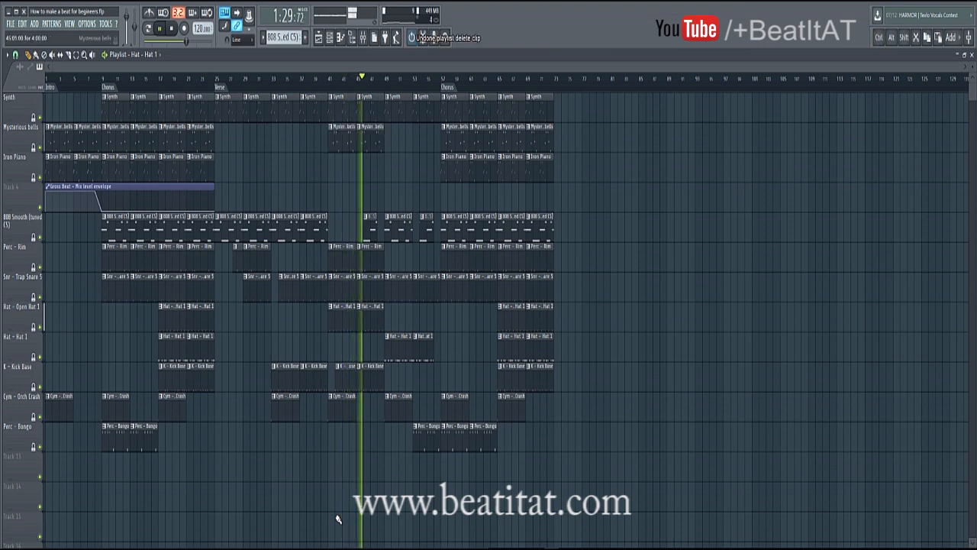
Check the track levels in the mixer during playback, return to the playlist and stop the song.
key("F9")
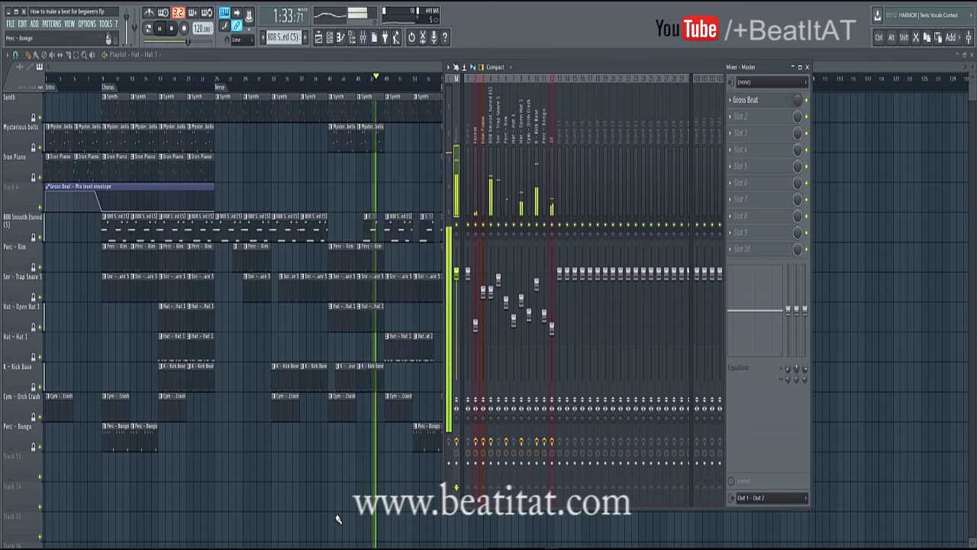
key("F9")
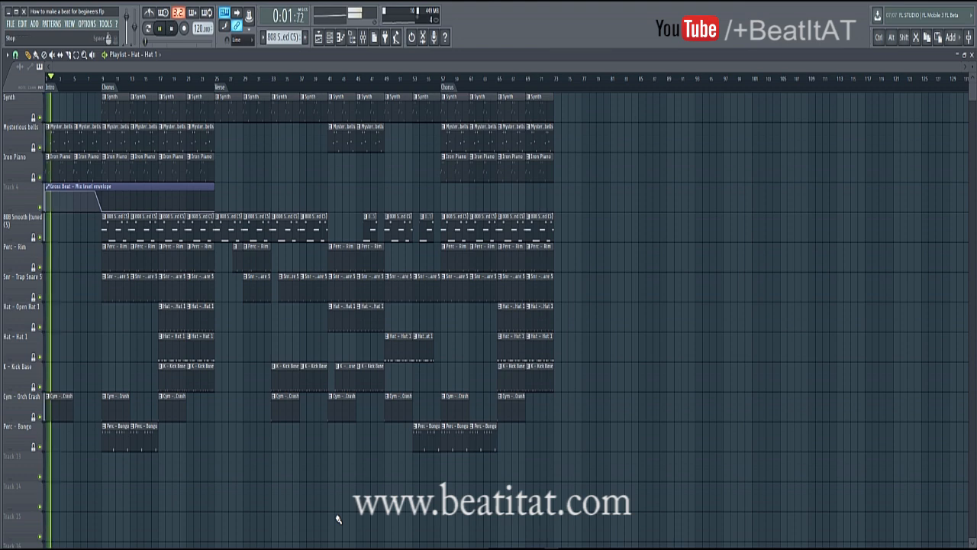
key("space")
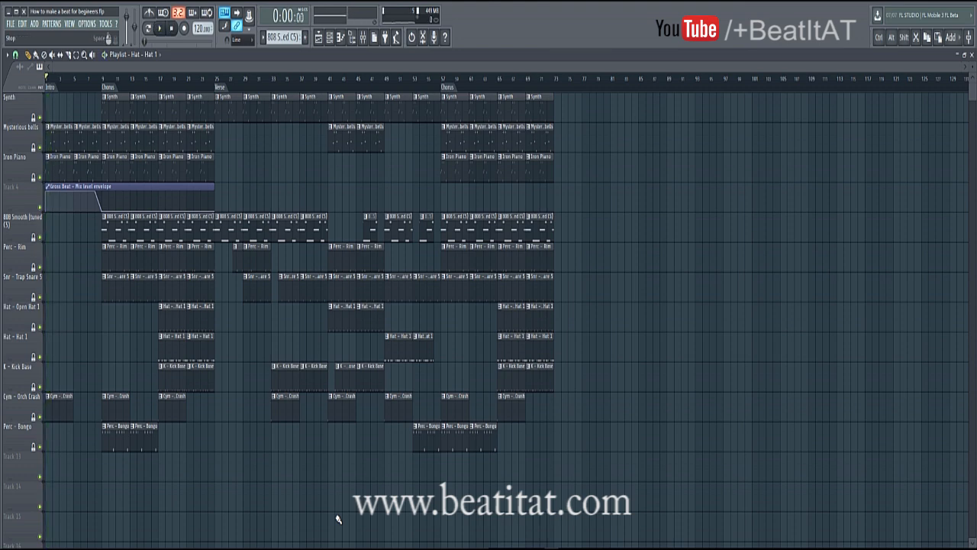